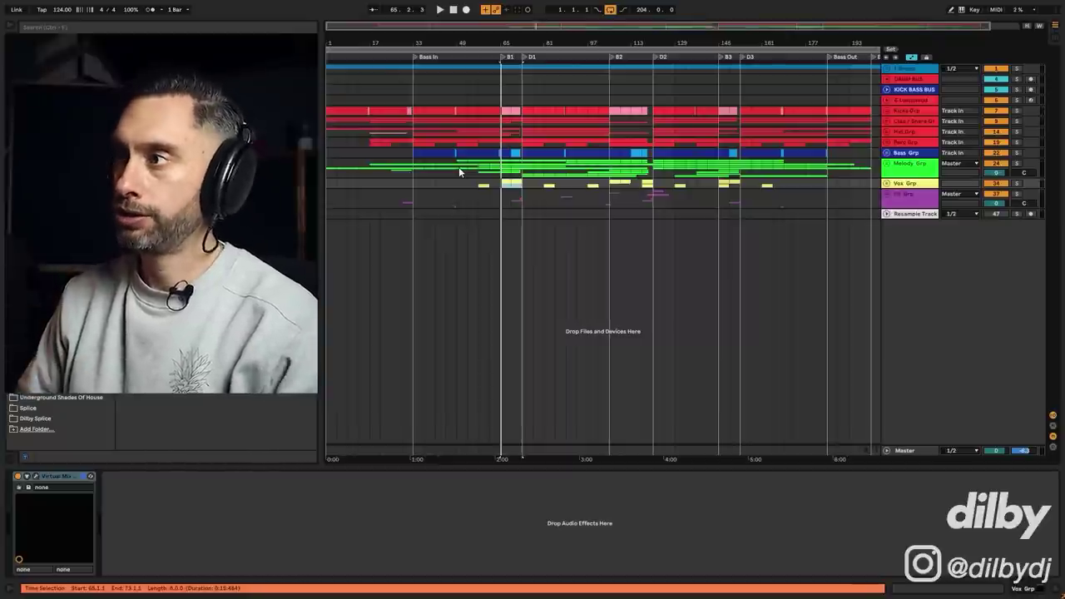
Play the arrangement from bar 89, then place the insert marker at bar 5 on the Kicks Grp track.
click(566, 153)
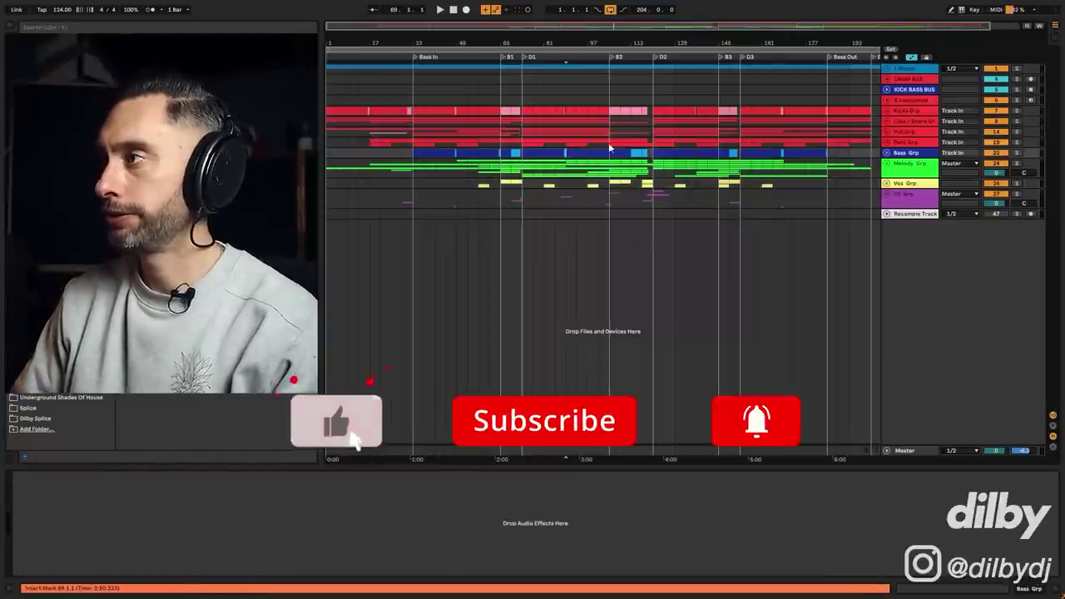
key(space)
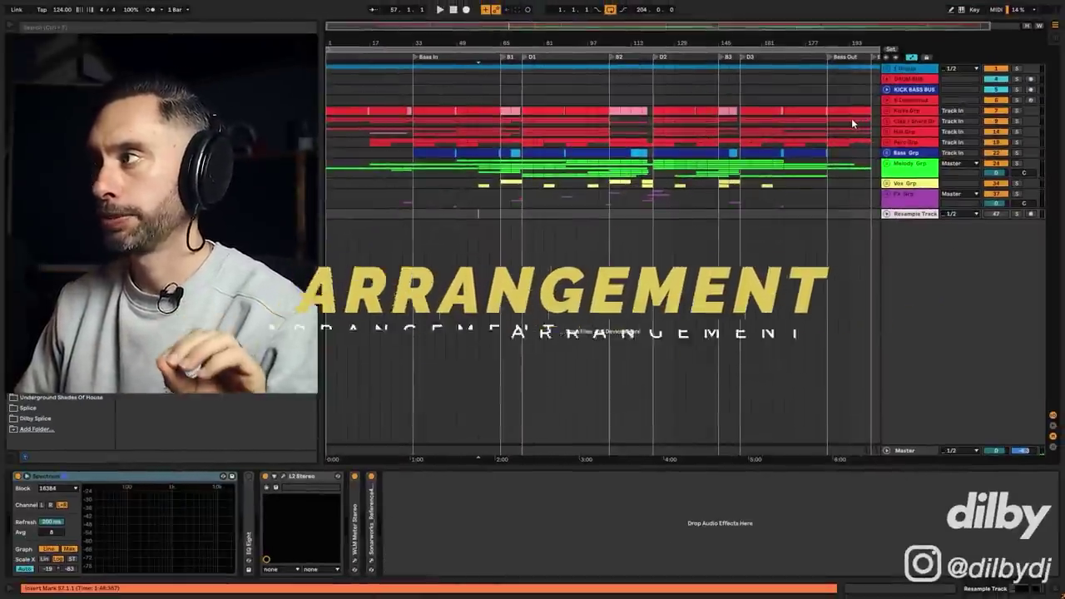
click(335, 111)
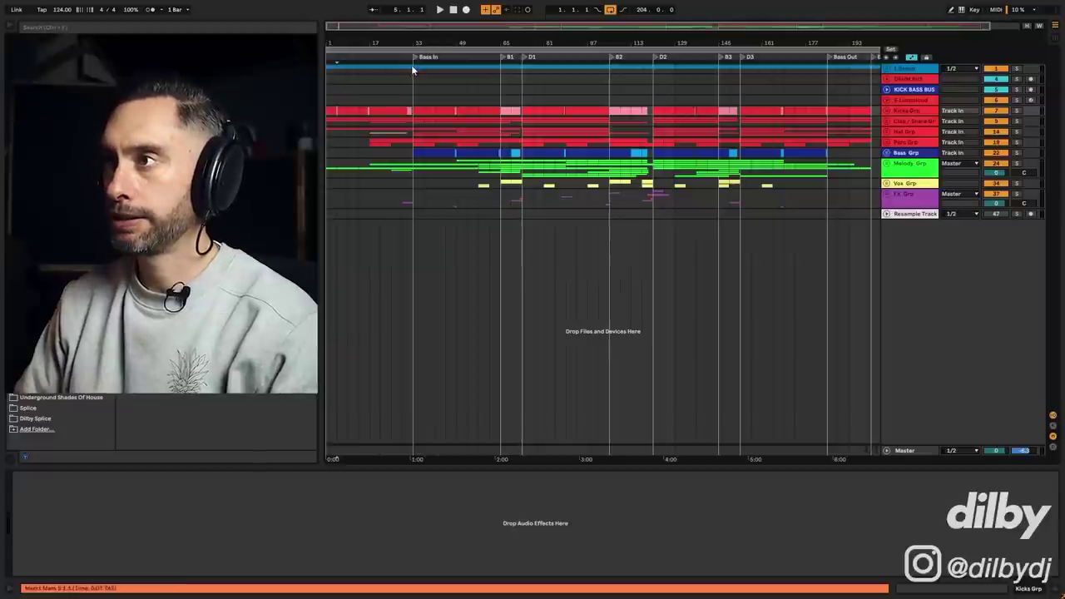
Add a locator named TEST just before bar 49 in the arrangement and rename it NEW TEST.
right_click(456, 58)
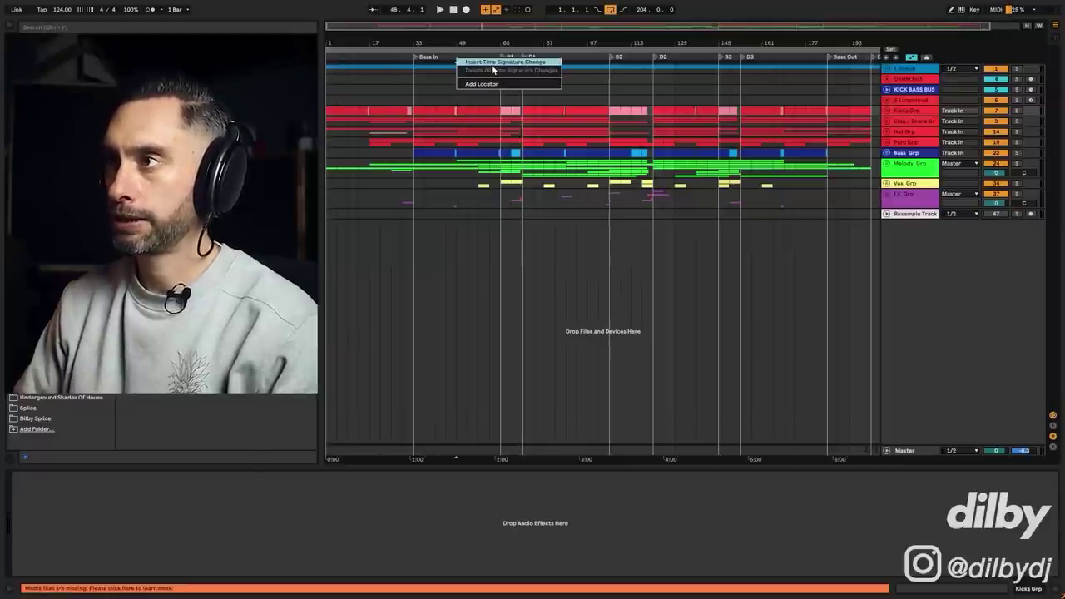
click(481, 84)
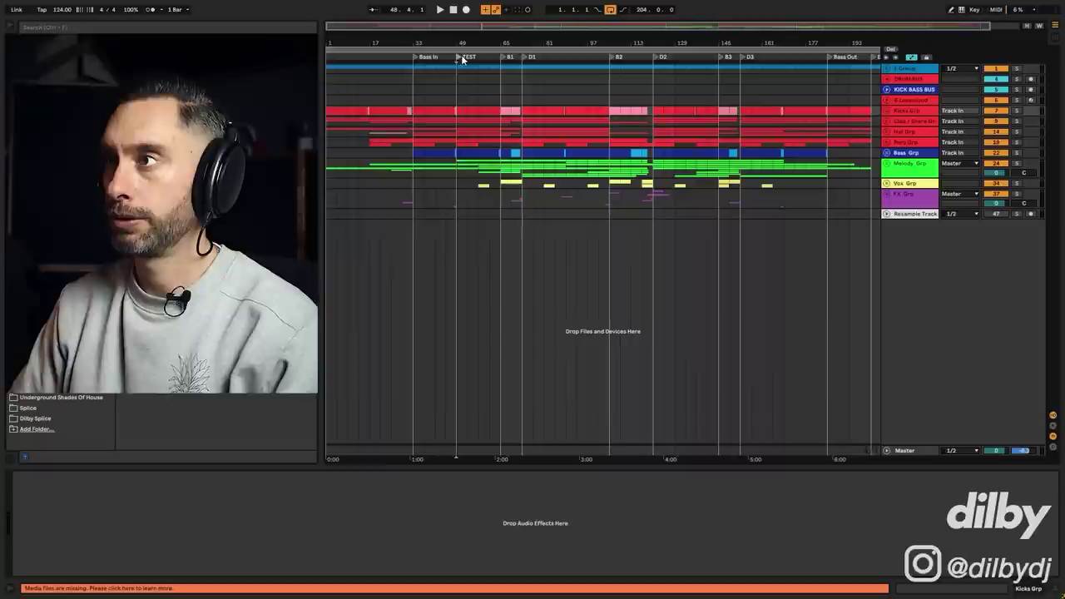
right_click(457, 57)
click(486, 70)
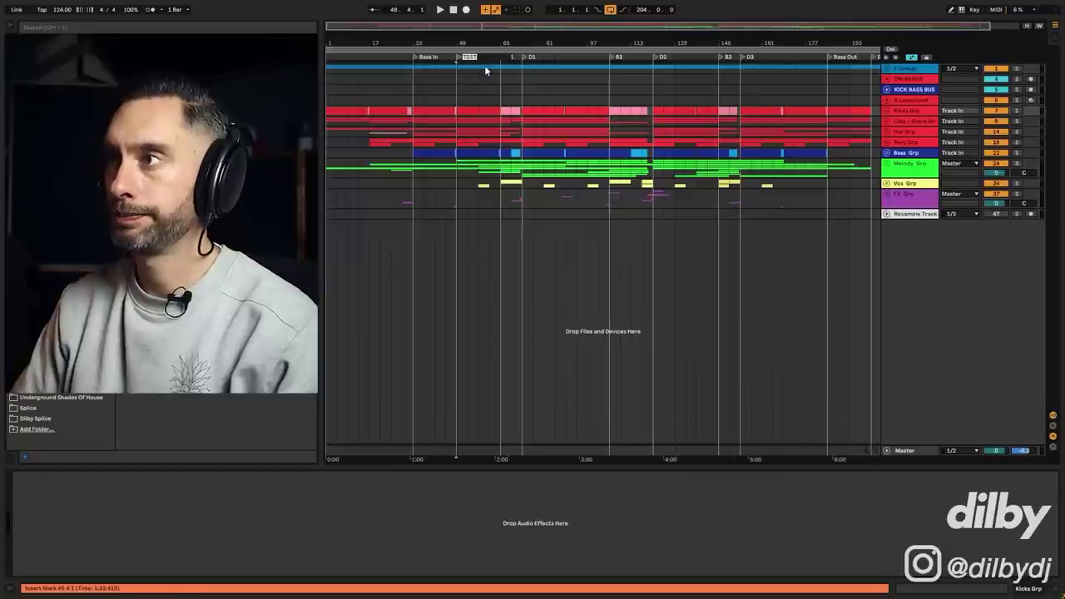
text(NEW)
key(Return)
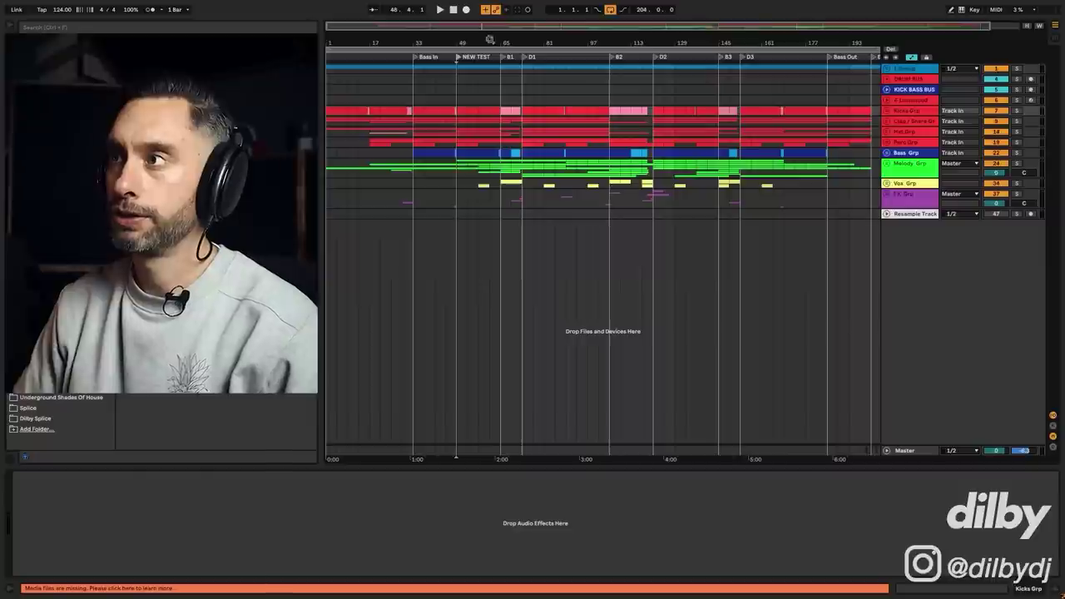
Delete the NEW TEST locator from the arrangement.
right_click(455, 59)
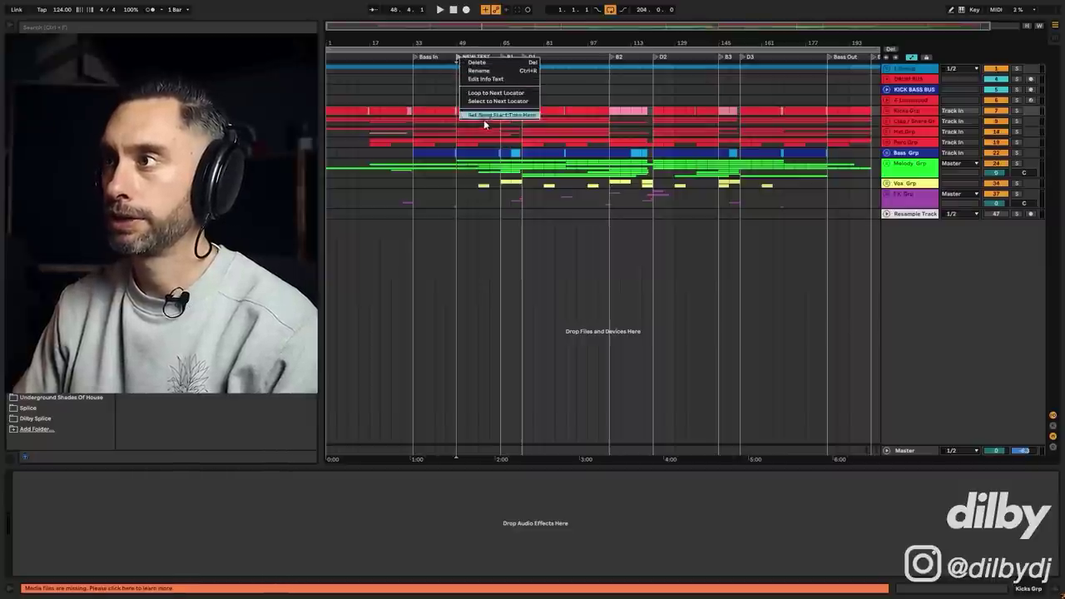
click(481, 64)
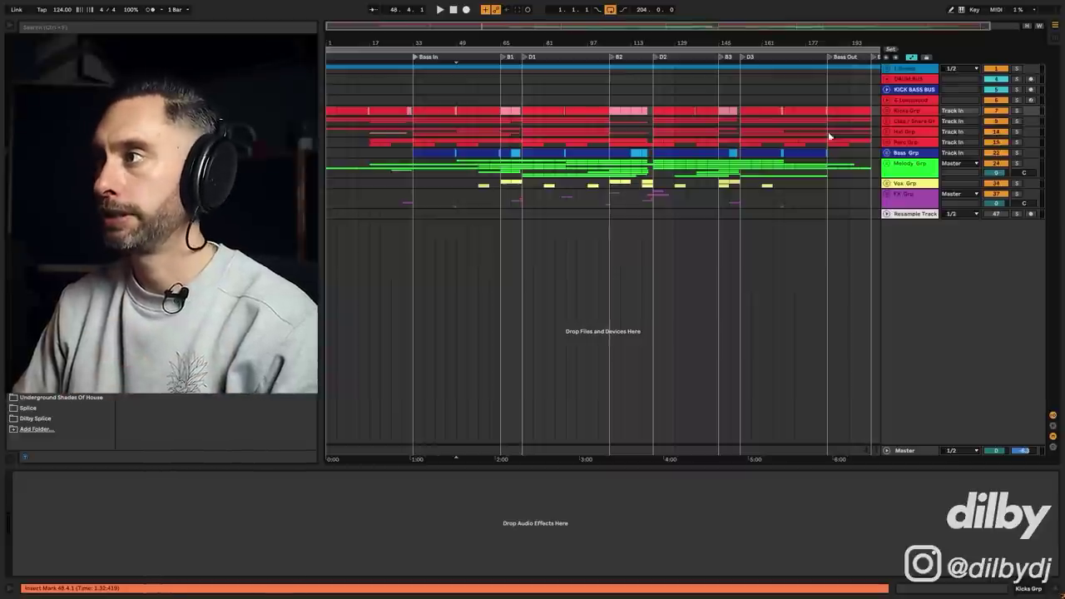
Unfold all the track groups and examine their clips, ending with the kick clip in the B2 section.
alt+click(888, 137)
scroll(609, 305, down, 10)
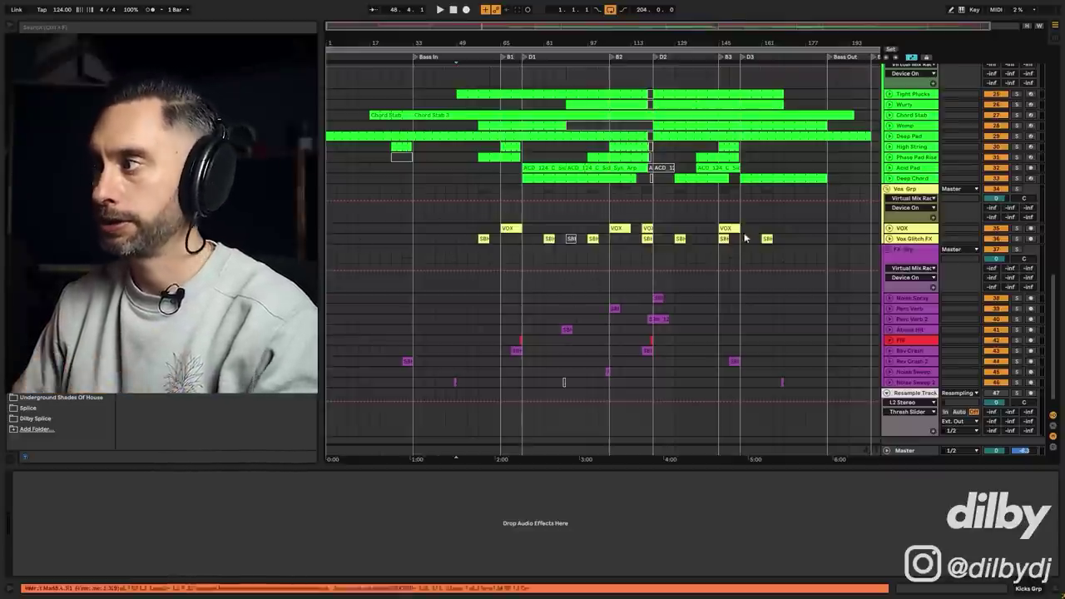
drag(1054, 312, 1055, 154)
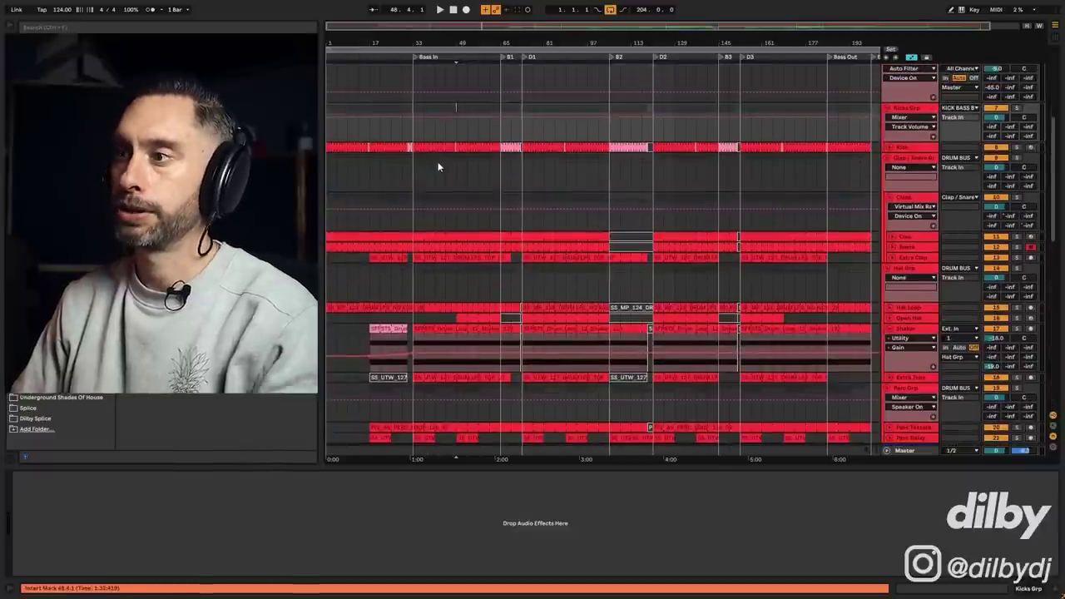
click(626, 152)
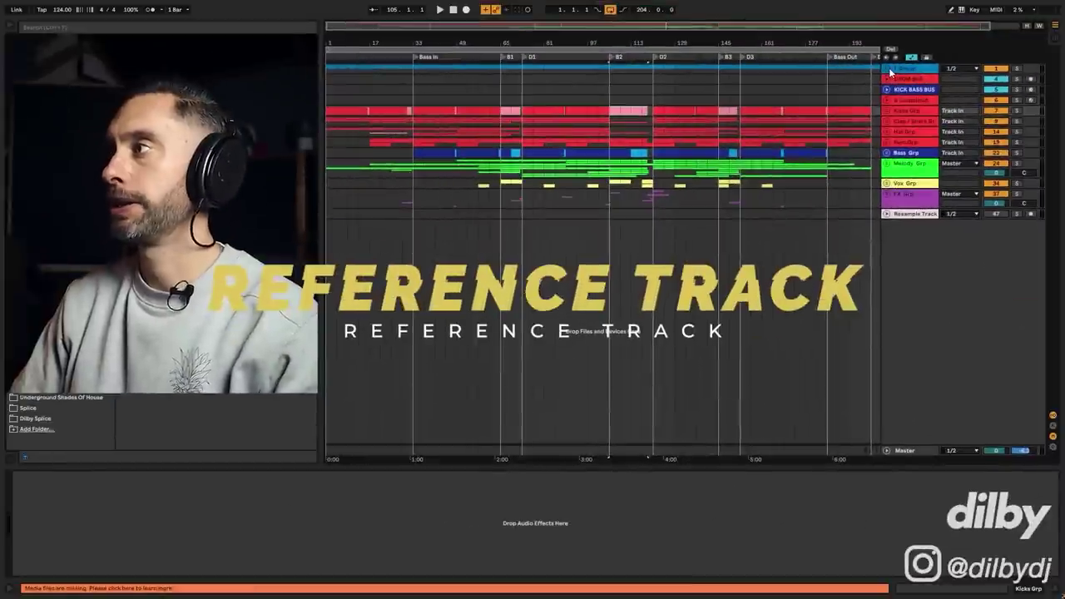
Unfold the 1-Group and select the full-length clip on its reference track.
drag(835, 26, 835, 21)
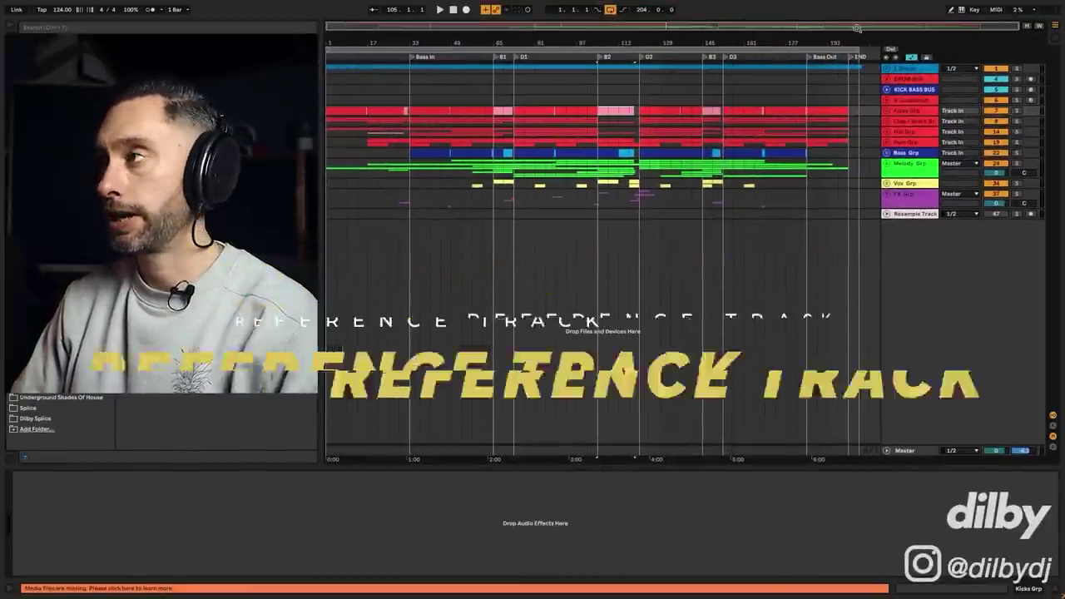
click(887, 69)
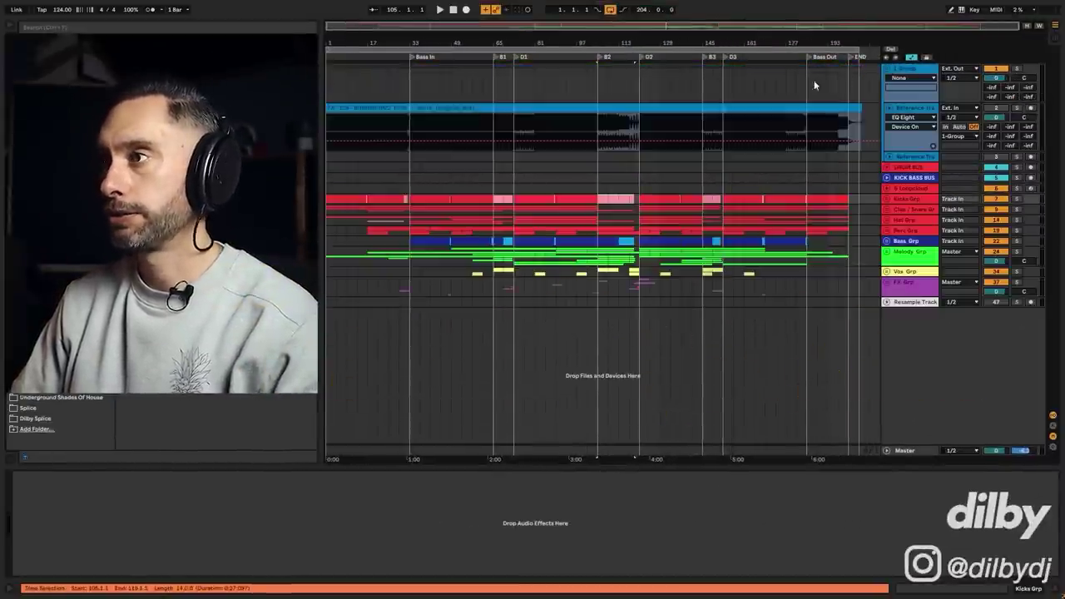
click(436, 106)
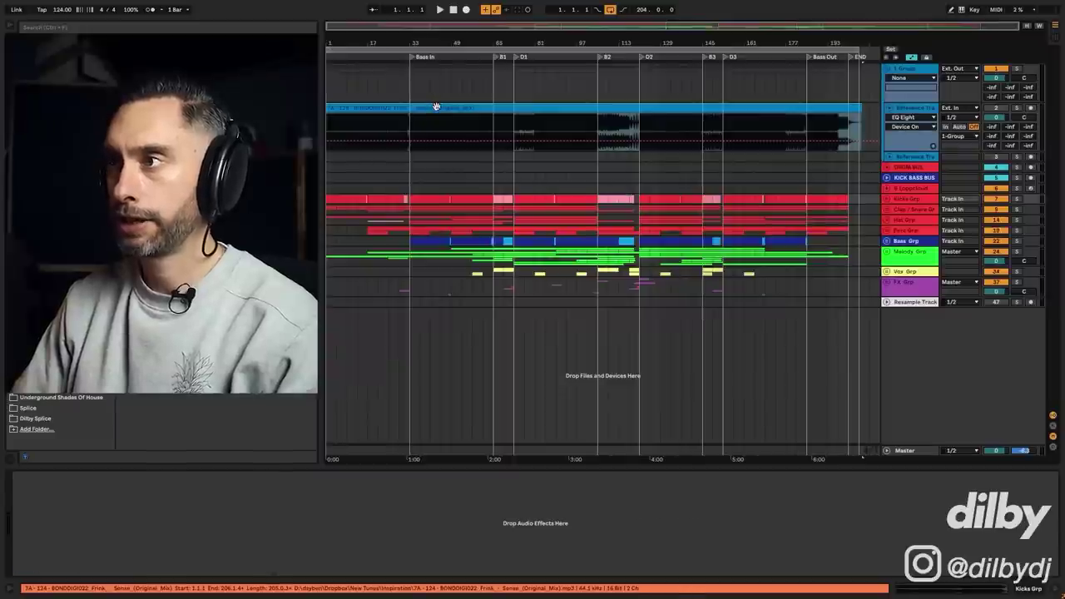
click(436, 107)
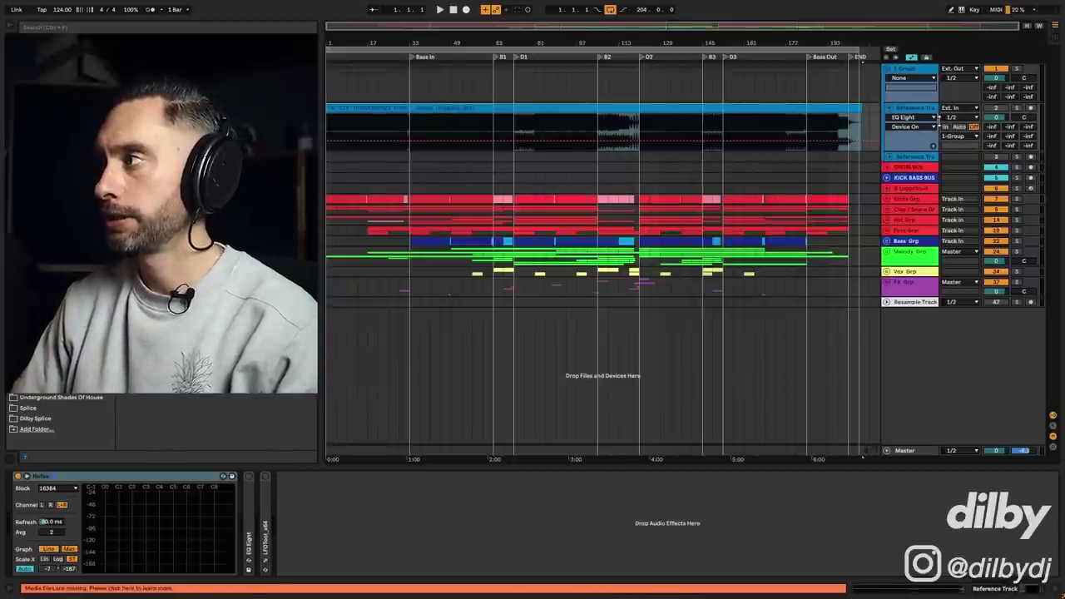
Solo the reference track and play it from bar 49.
click(452, 131)
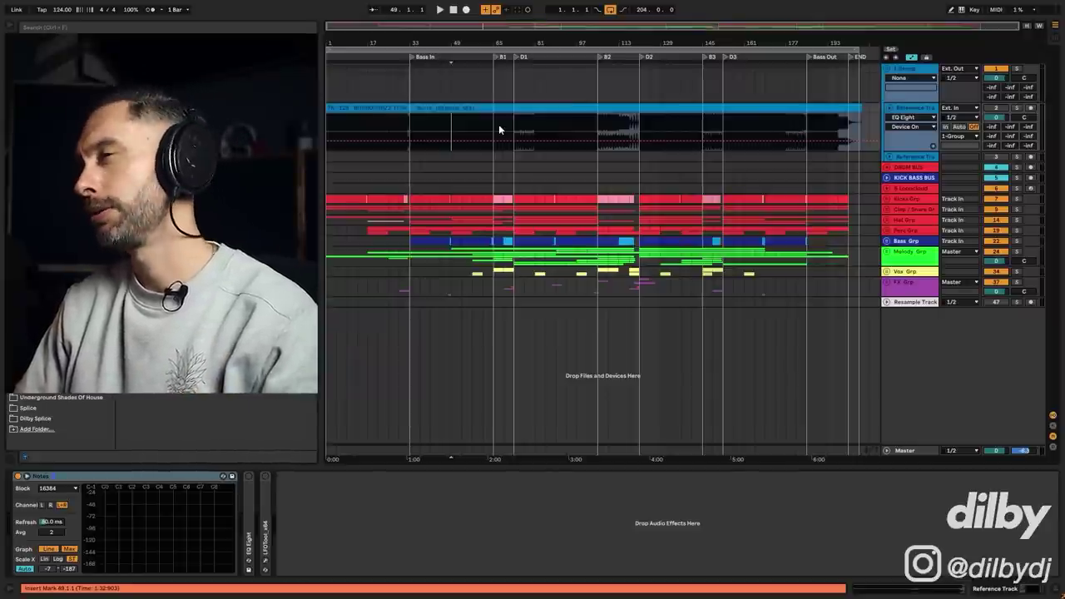
click(1017, 109)
click(452, 84)
key(space)
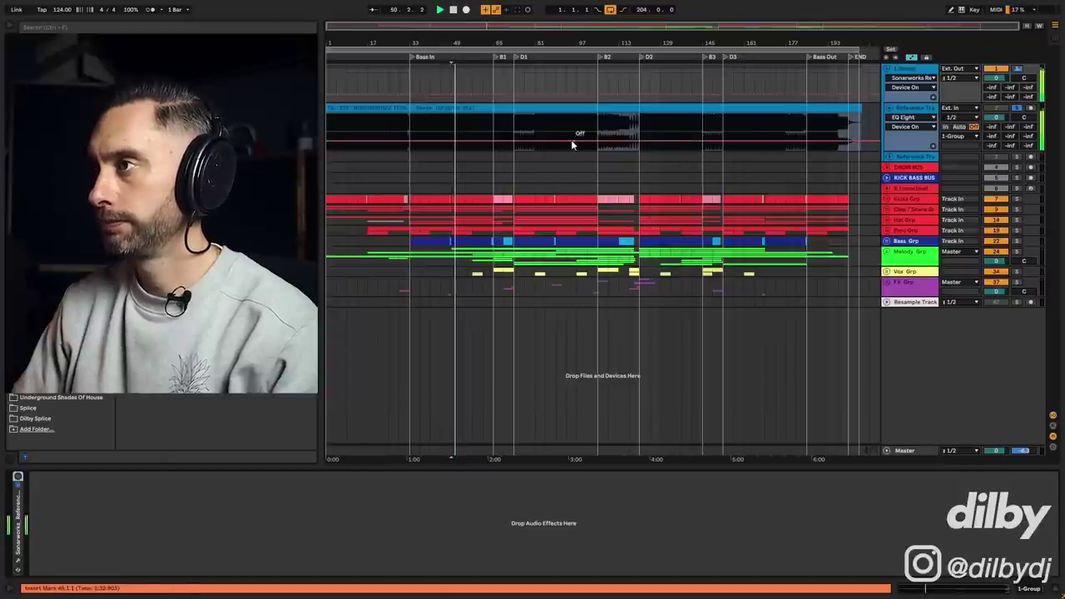
Stop playback, unsolo the reference track and play the project's own mix from bar 49 for comparison.
key(space)
click(1017, 109)
key(space)
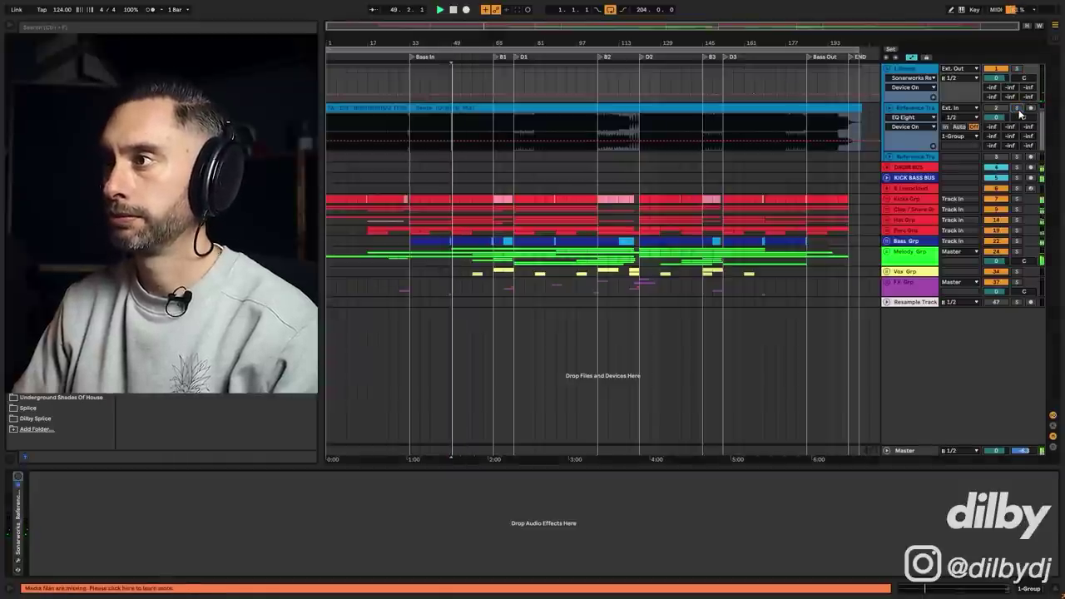
Place the insert marker at bar 97 on the reference track, solo it to compare that section, and select its clip.
click(584, 126)
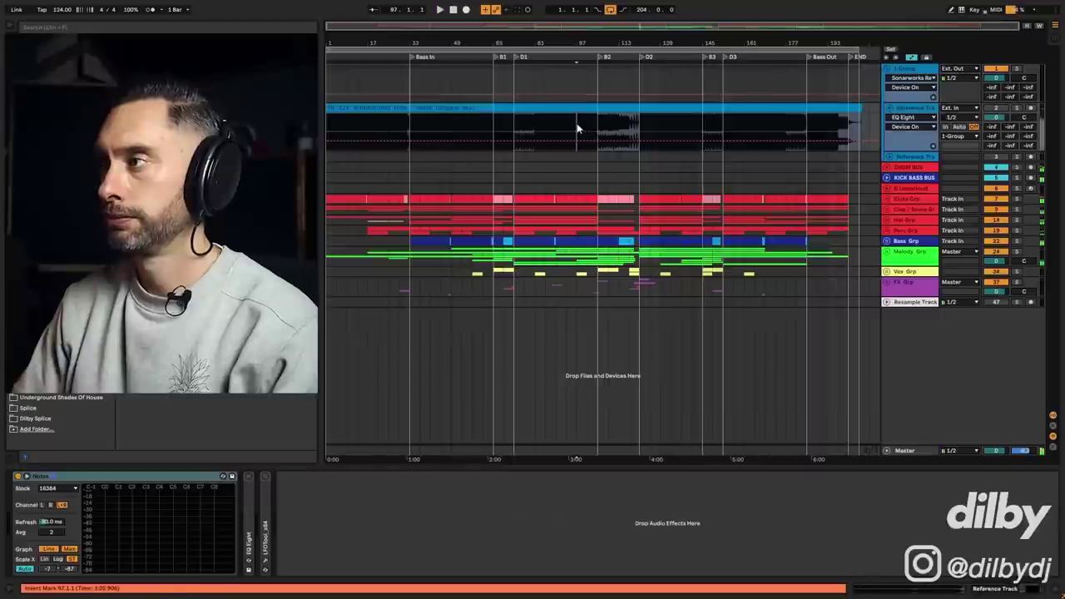
click(1016, 109)
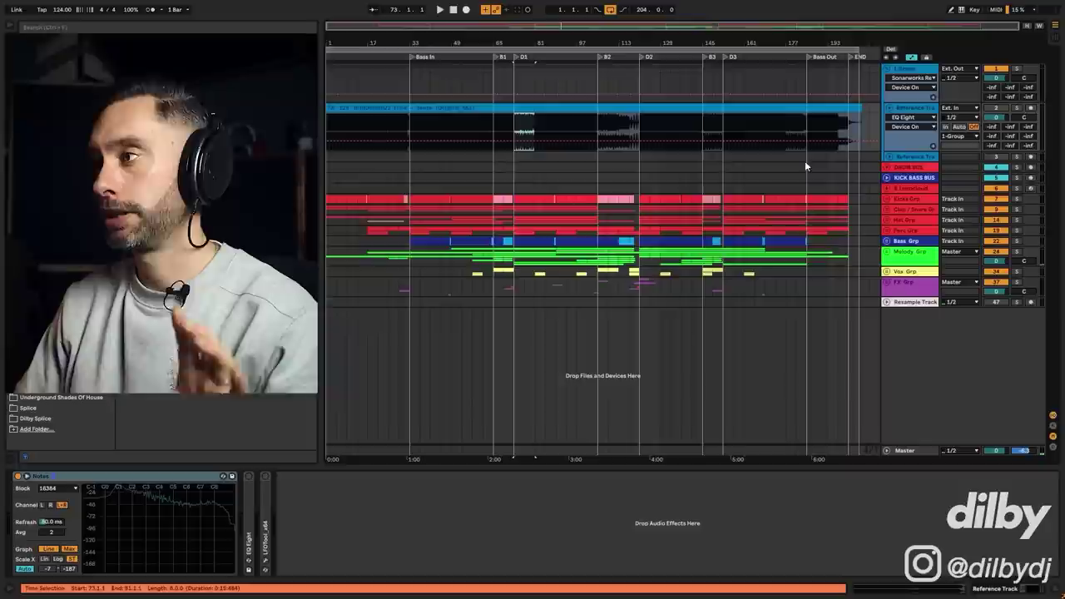
click(661, 107)
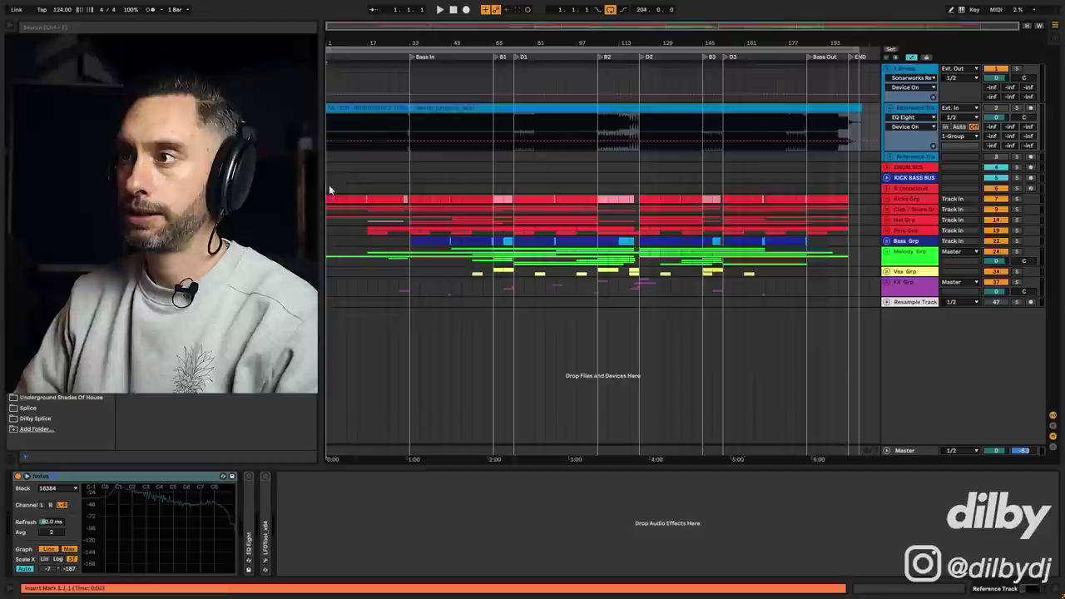
Highlight time ranges in the intro and Bass In sections, including bars 5 to 29 on the KICK BASS BUS and 6-Loopcloud tracks.
drag(329, 185, 364, 184)
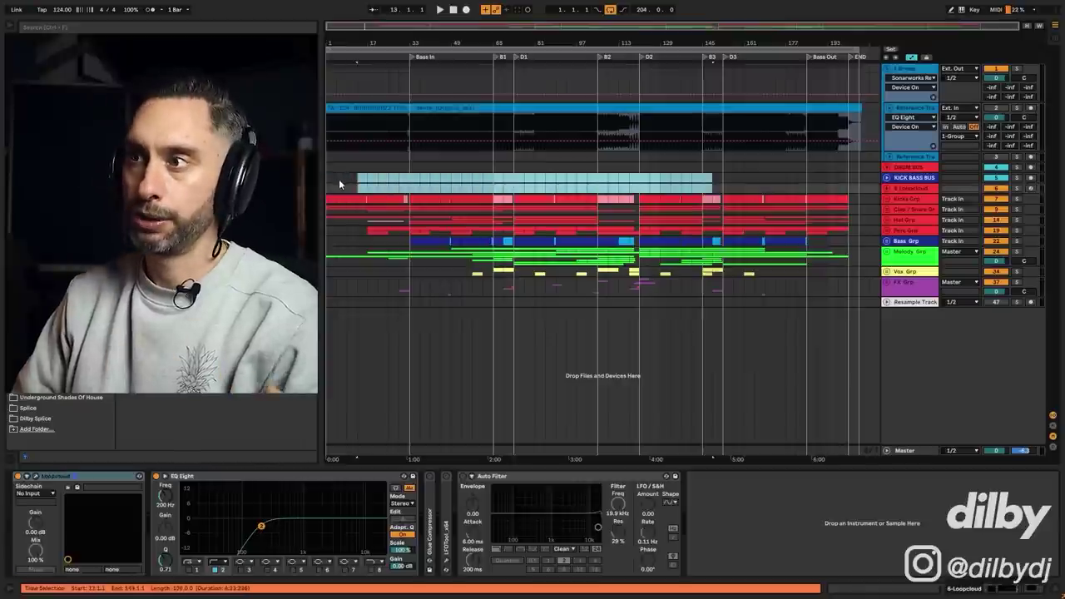
drag(346, 187, 399, 185)
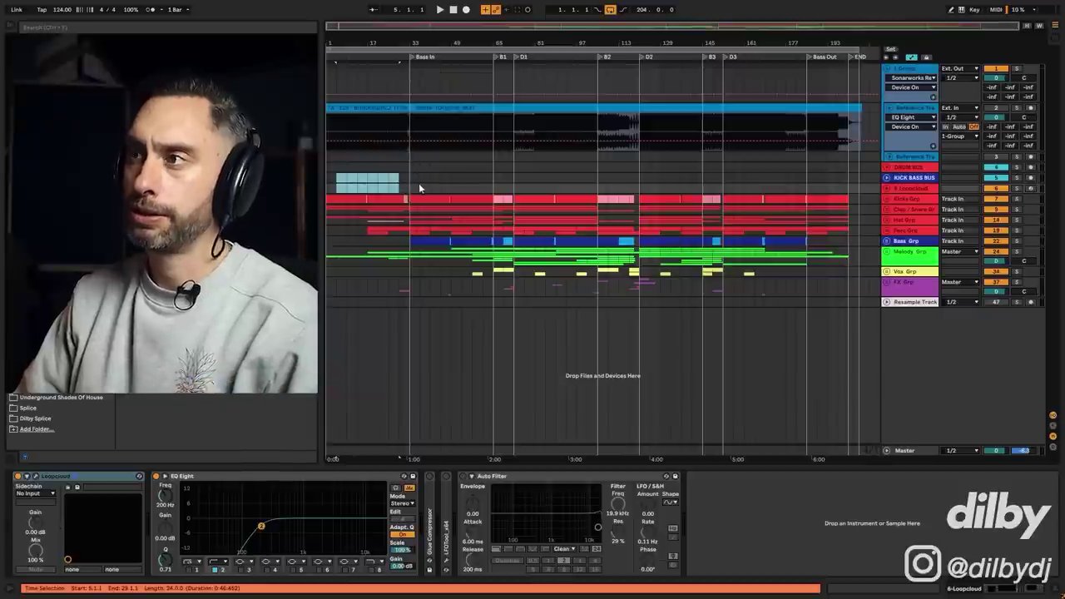
drag(410, 186, 428, 188)
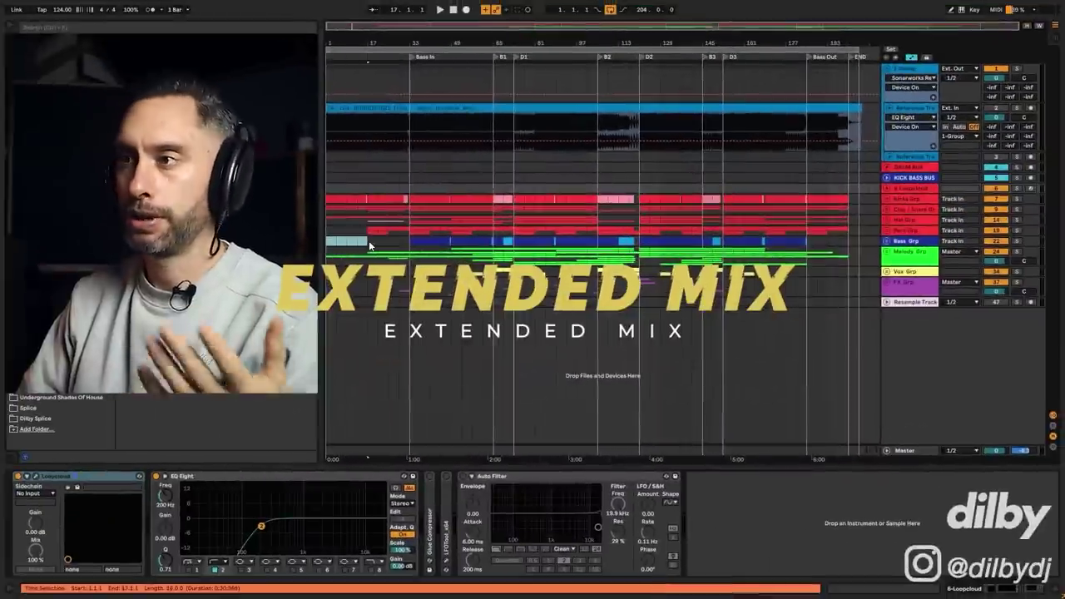
drag(369, 243, 411, 299)
mouse_move(408, 181)
mouse_down()
mouse_move(505, 182)
mouse_move(445, 182)
mouse_move(505, 191)
mouse_move(487, 188)
mouse_up()
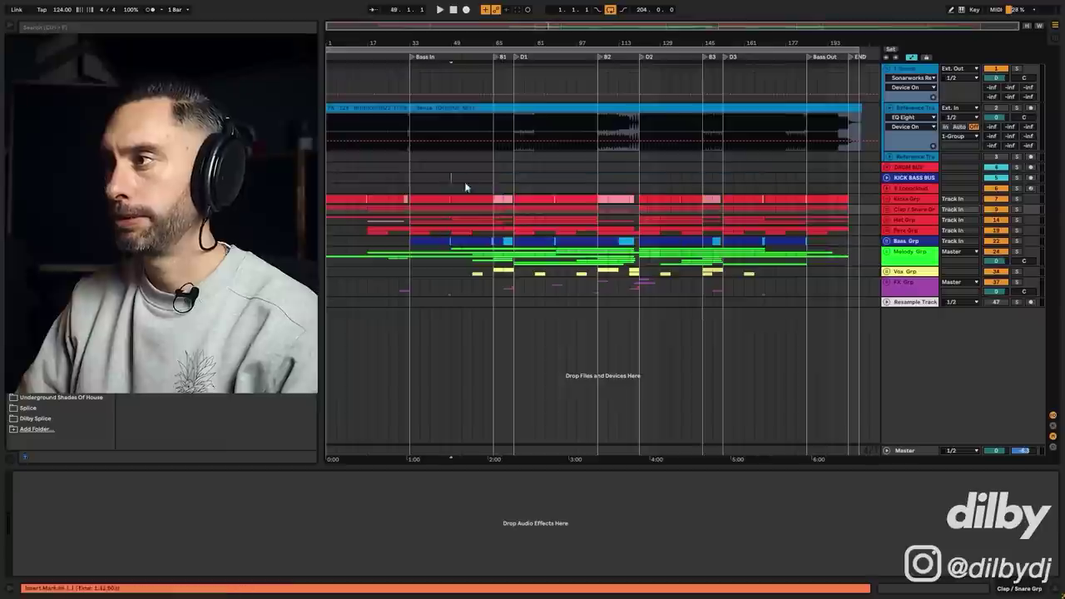
Highlight bars 89 to 137 across the tracks down to Melody Grp to examine the section around B2.
drag(465, 187, 767, 290)
click(554, 183)
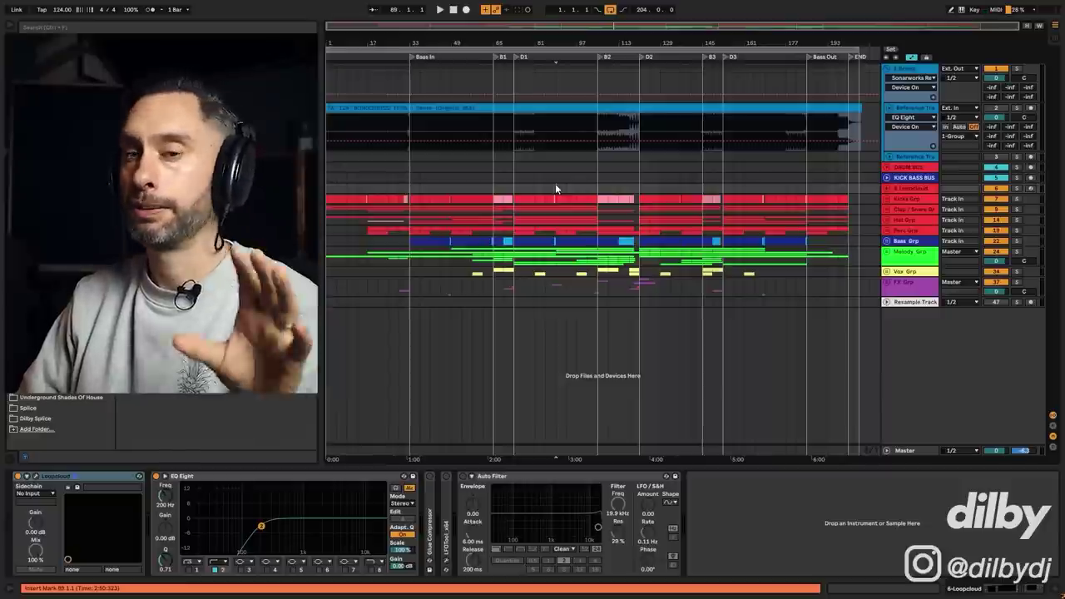
drag(555, 184, 681, 265)
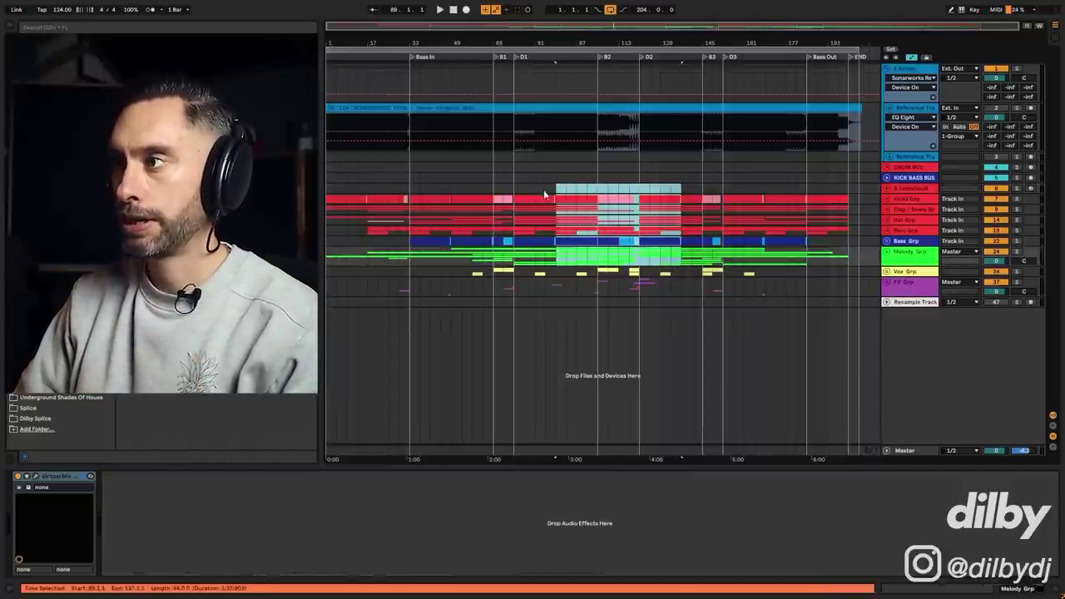
drag(556, 185, 691, 274)
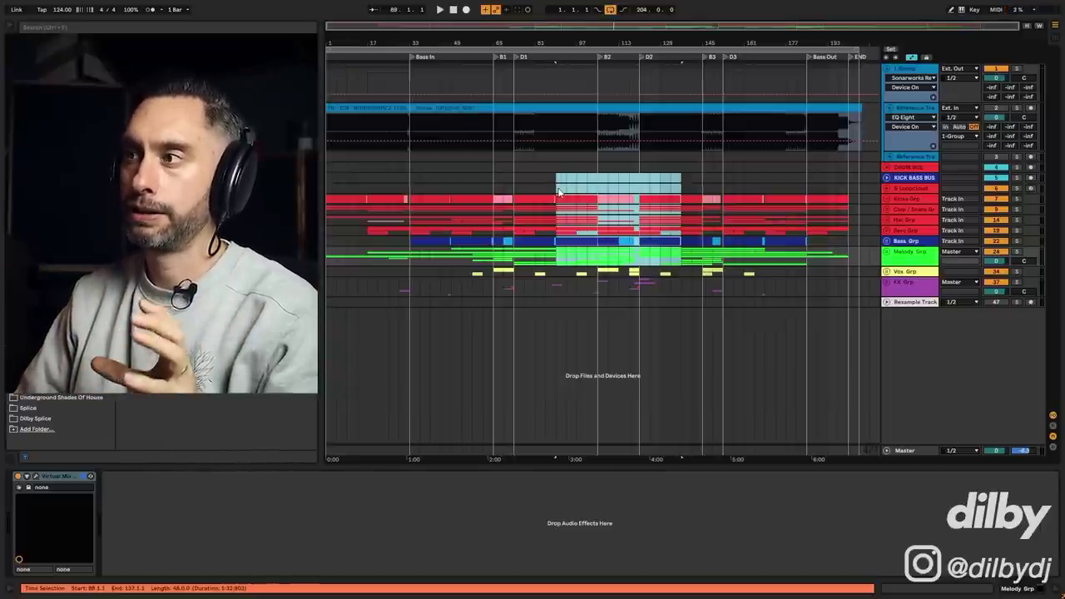
Highlight bars 89 to 105 on the 6-Loopcloud track, then mark the D1 start and bar 137.
mouse_move(555, 187)
mouse_down()
mouse_move(449, 191)
mouse_move(599, 191)
mouse_up()
click(513, 193)
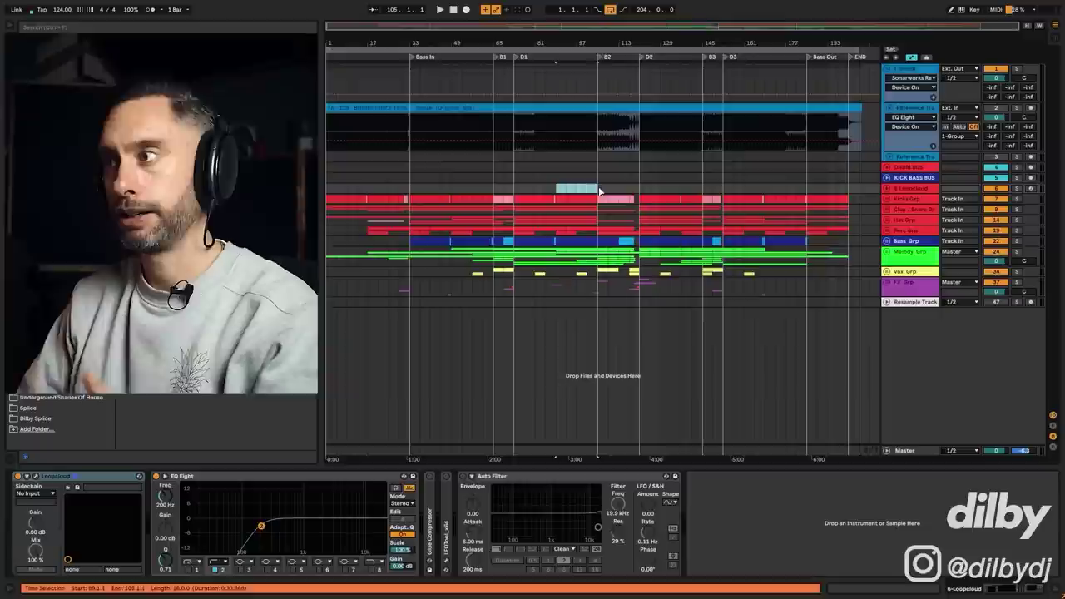
click(681, 191)
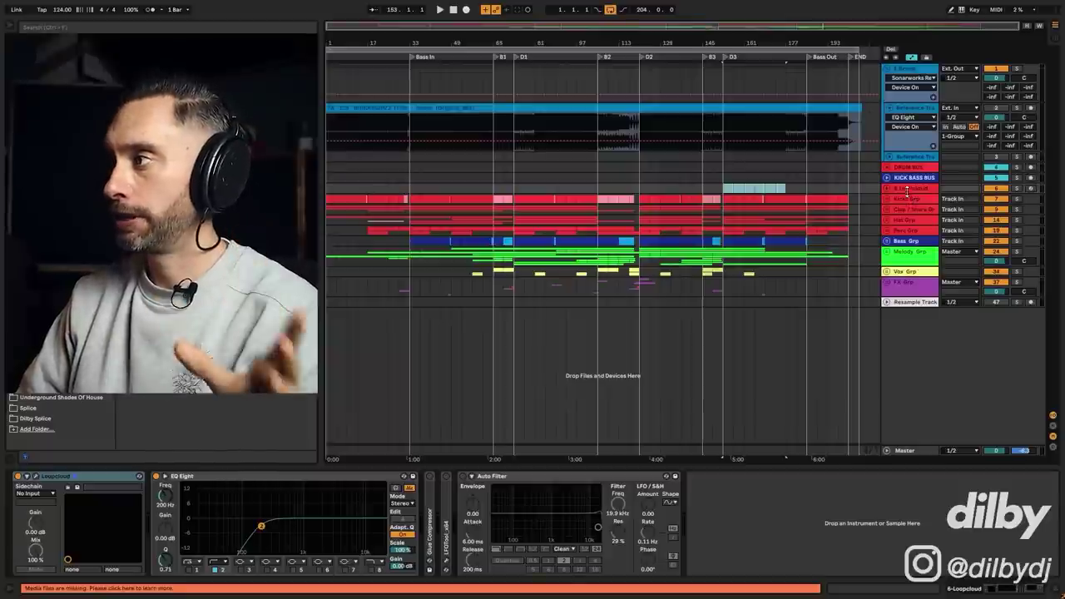
Fold the 1-Group and select the Kicks Grp and Clap / Snare Grp tracks.
click(886, 70)
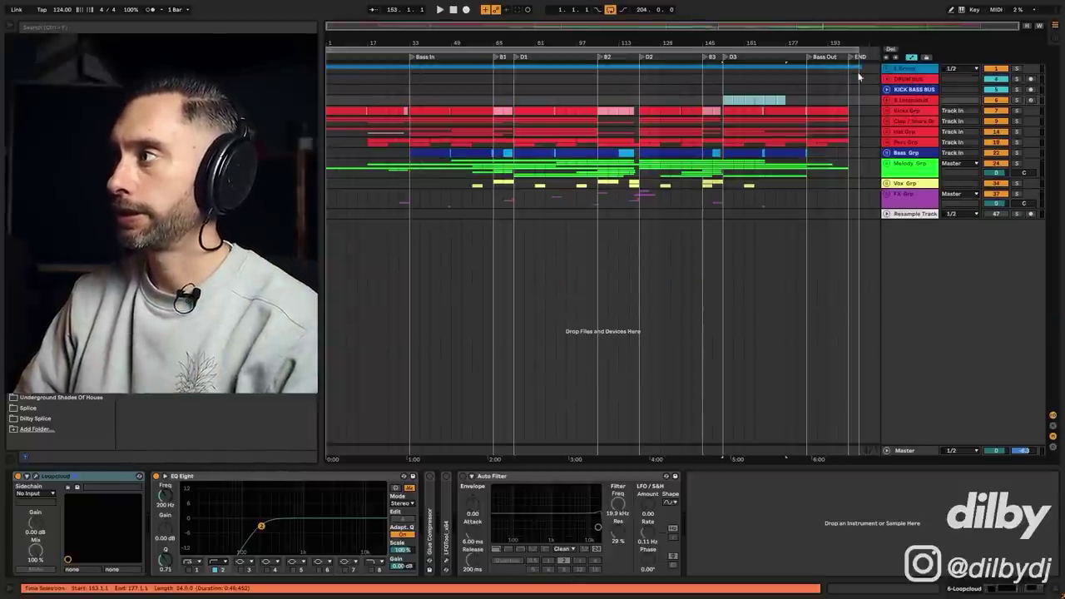
click(911, 110)
click(913, 122)
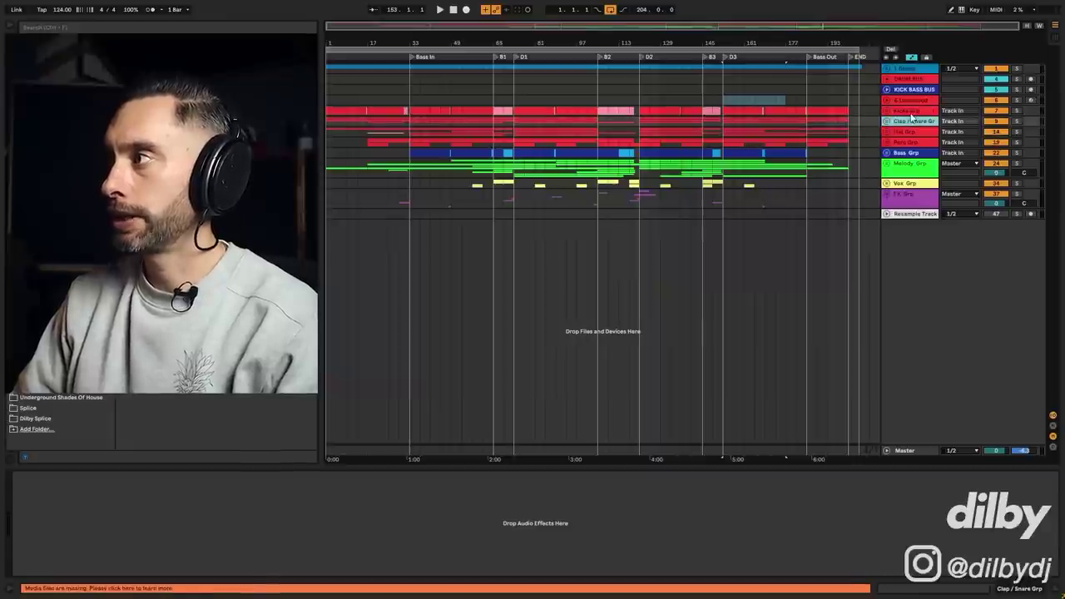
Unfold the Kicks Grp, examine the Kick track's devices in the D1 section, and select the 6-Loopcloud track.
click(905, 111)
click(886, 112)
click(537, 148)
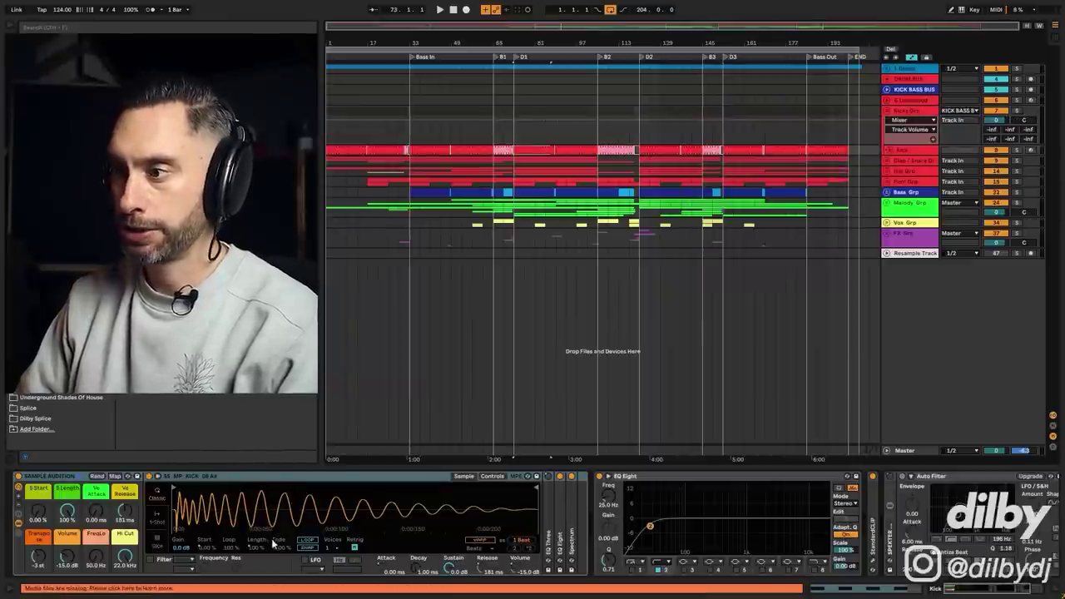
click(898, 101)
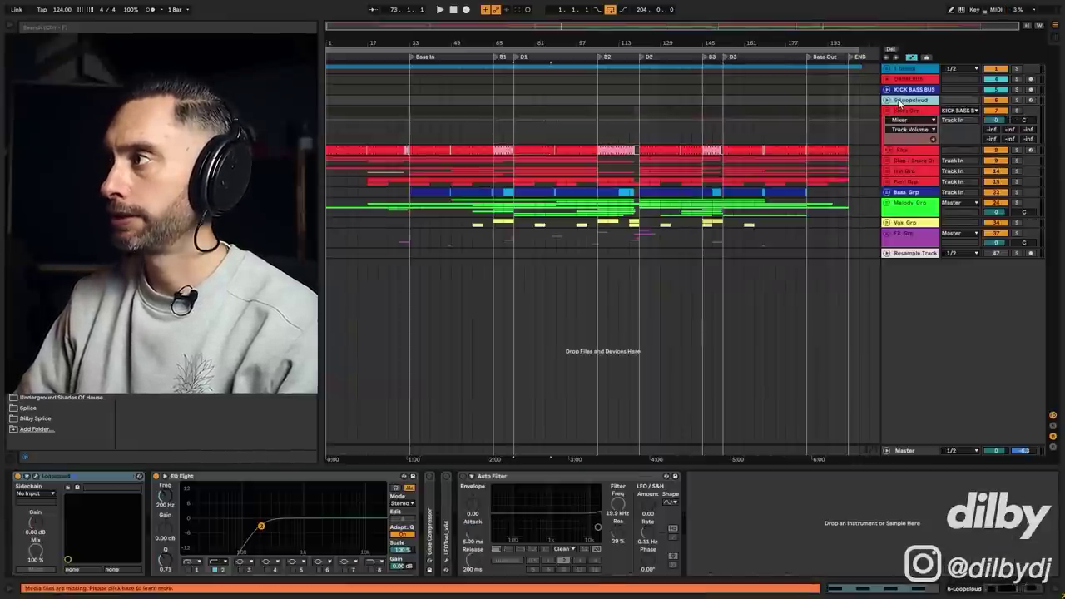
Unfold the 6-Loopcloud track, select its Loopcloud device, and fold the track again.
click(888, 100)
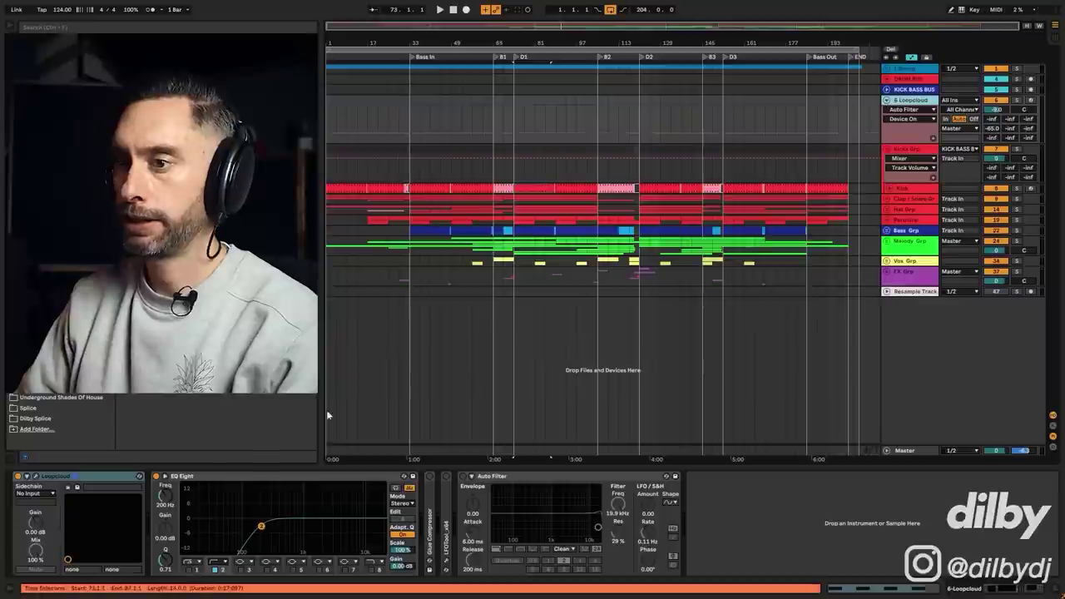
click(105, 473)
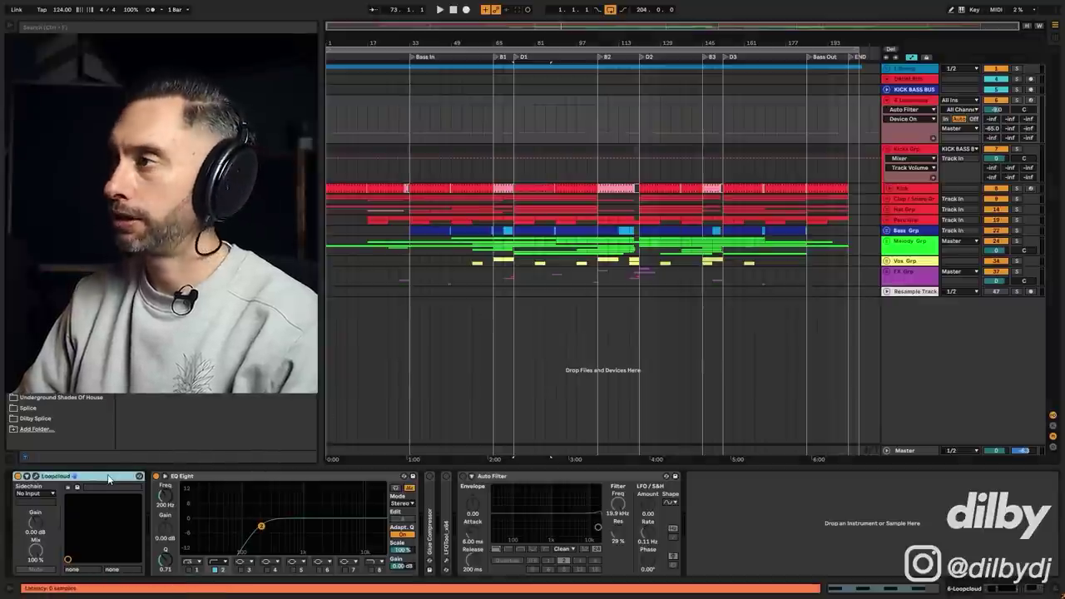
click(886, 101)
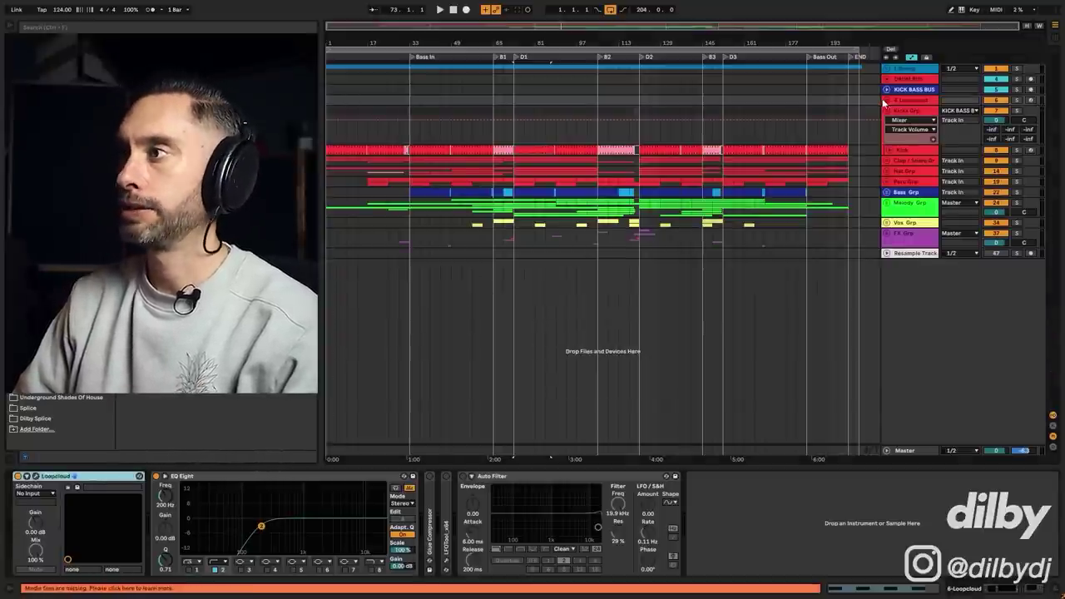
Unfold the Kick track and select its clip in the B2 section.
click(515, 136)
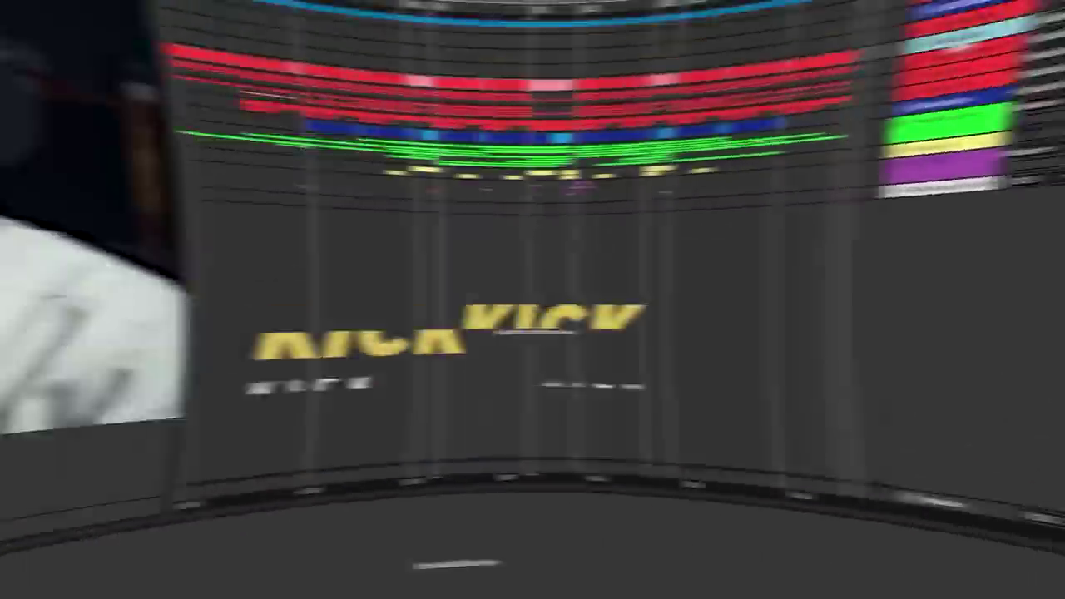
key(u)
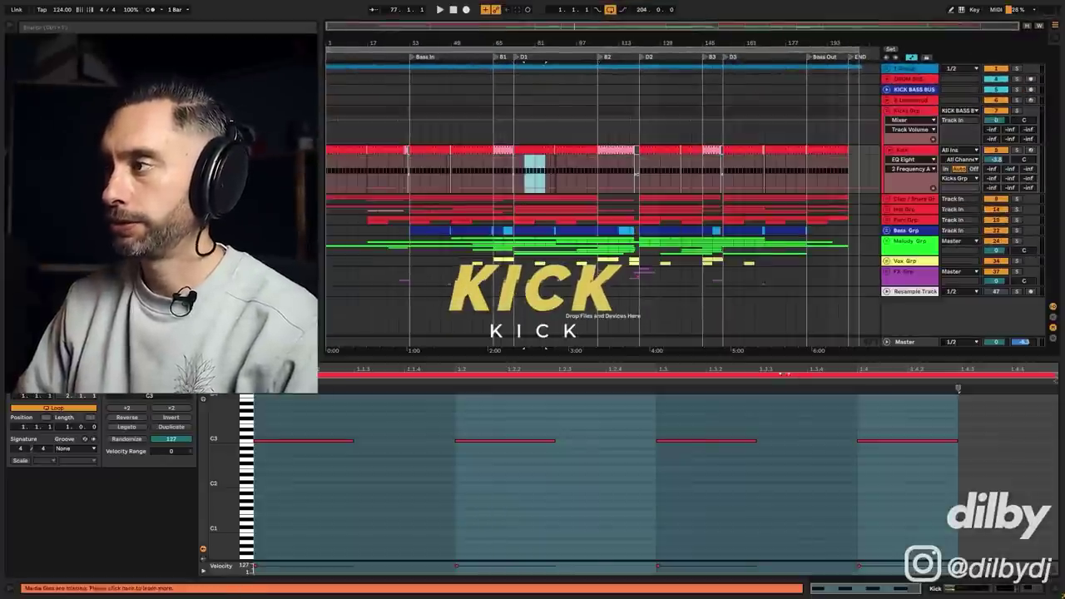
click(616, 170)
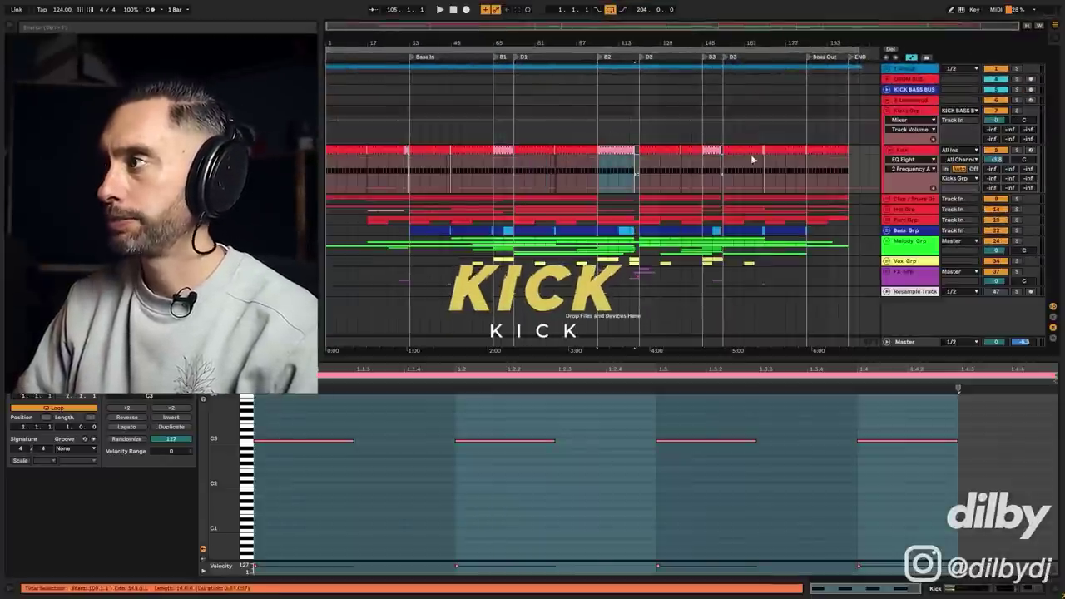
Examine the Kick track's device chain through to Auto Filter, and select its B1 clip from bar 65 to 73.
double_click(913, 153)
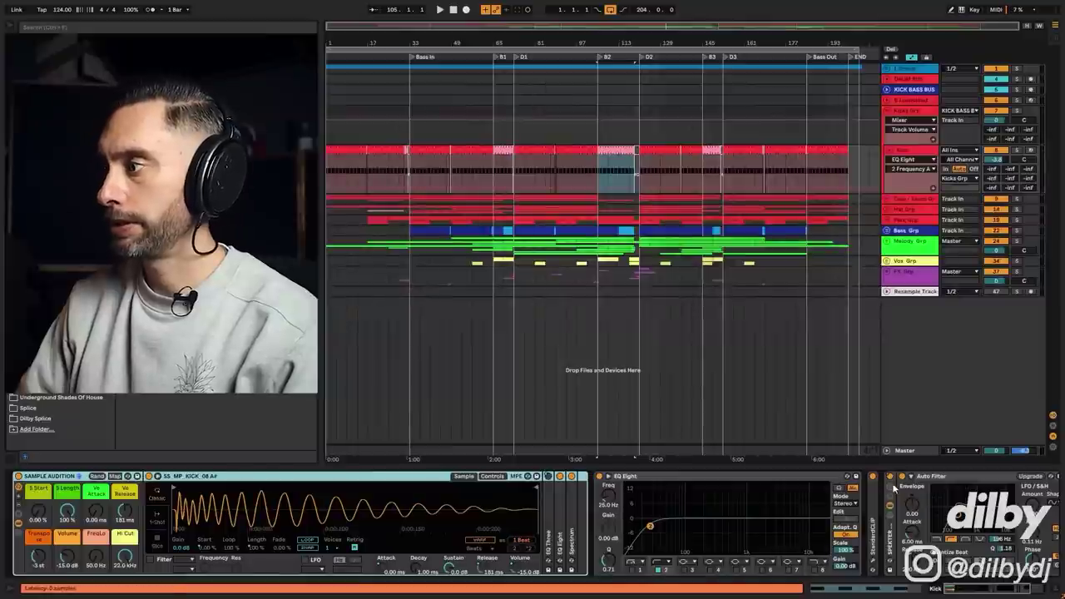
scroll(734, 483, right, 4)
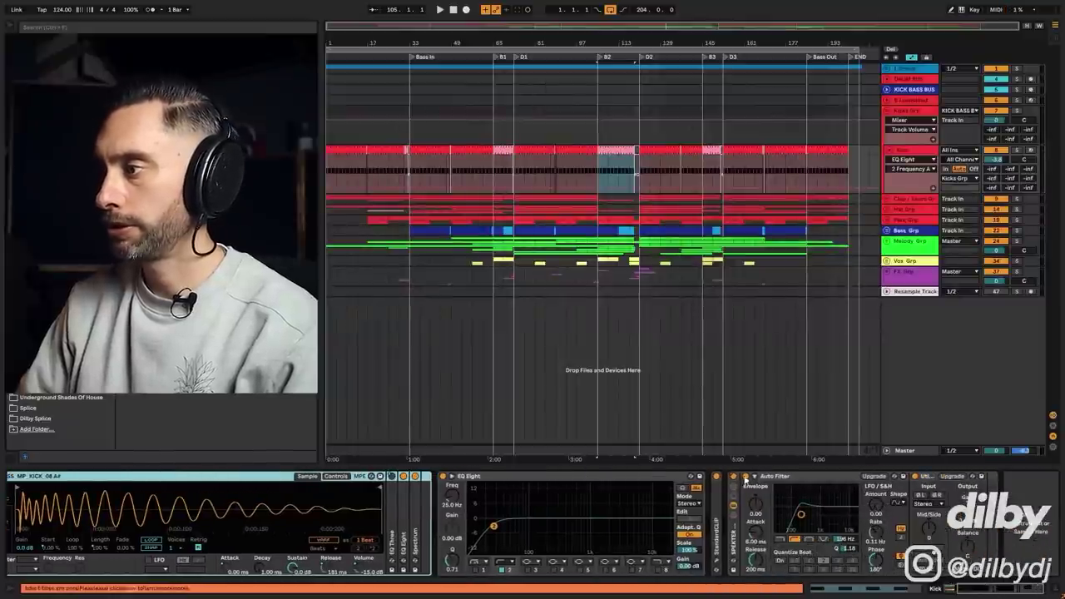
click(499, 168)
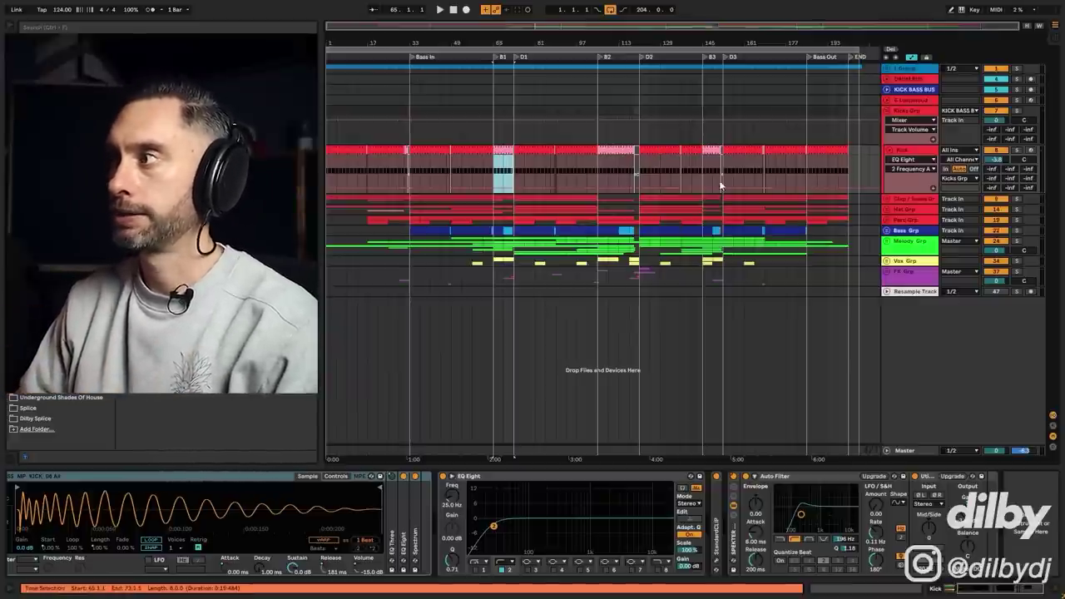
scroll(559, 108, up, 1)
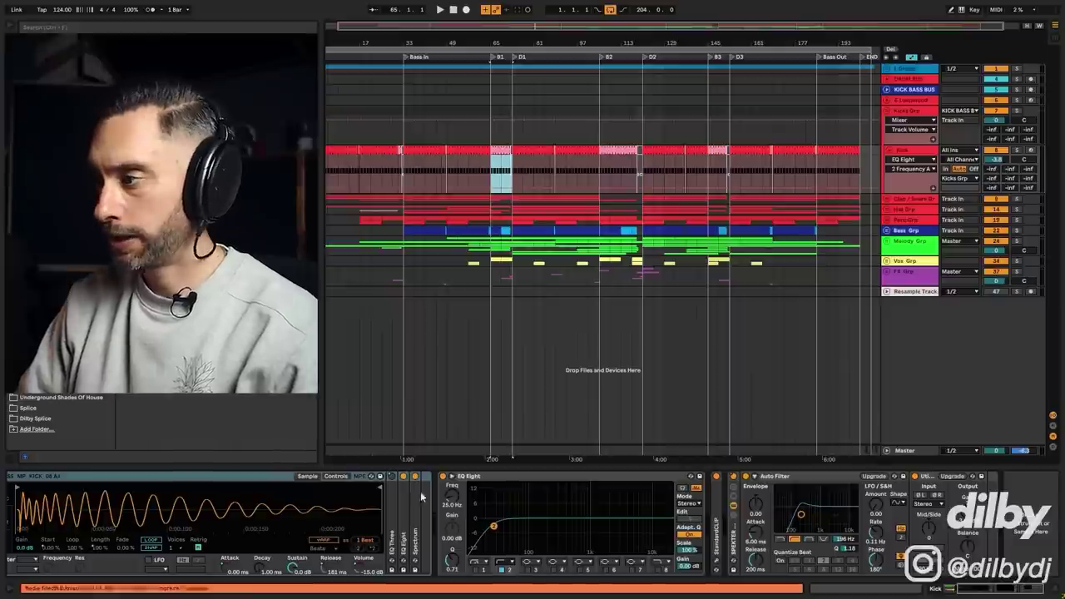
Open StandardCLIP on the Kick track, switch the clipper off, and solo the track.
click(717, 564)
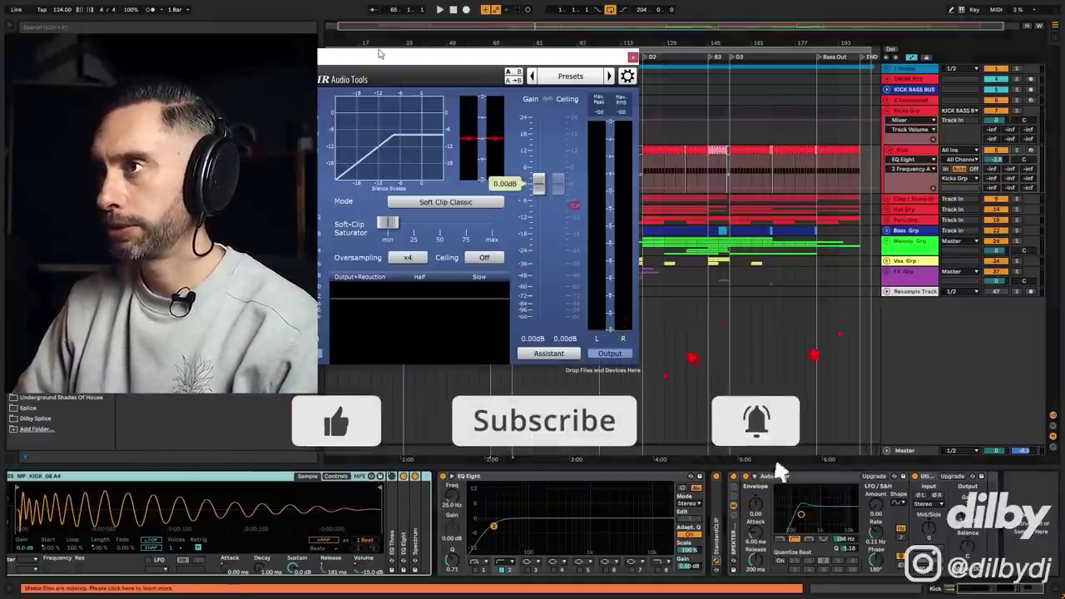
drag(441, 67, 597, 95)
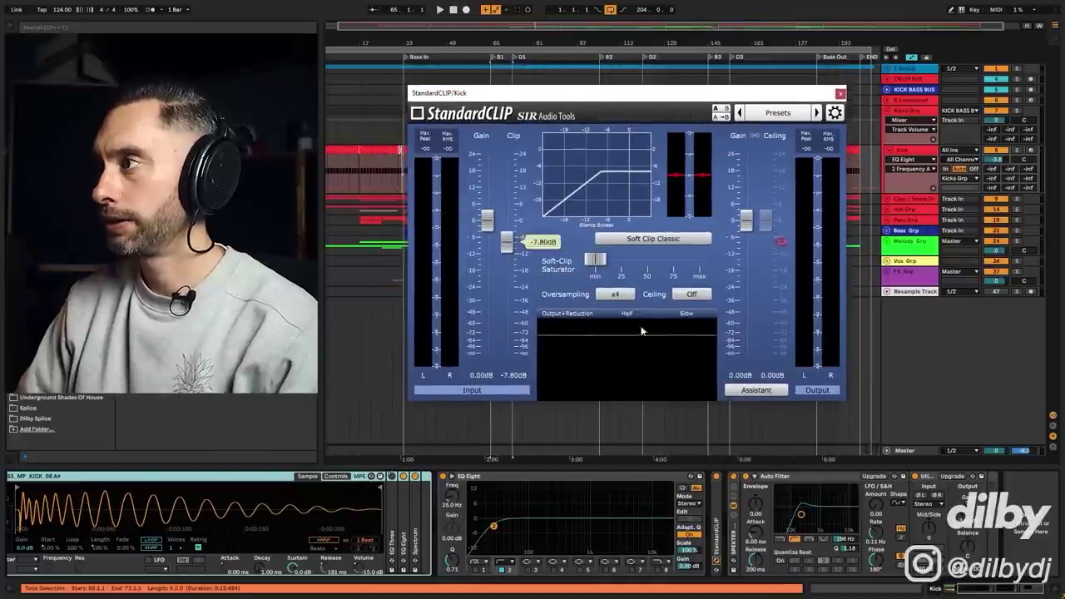
click(717, 477)
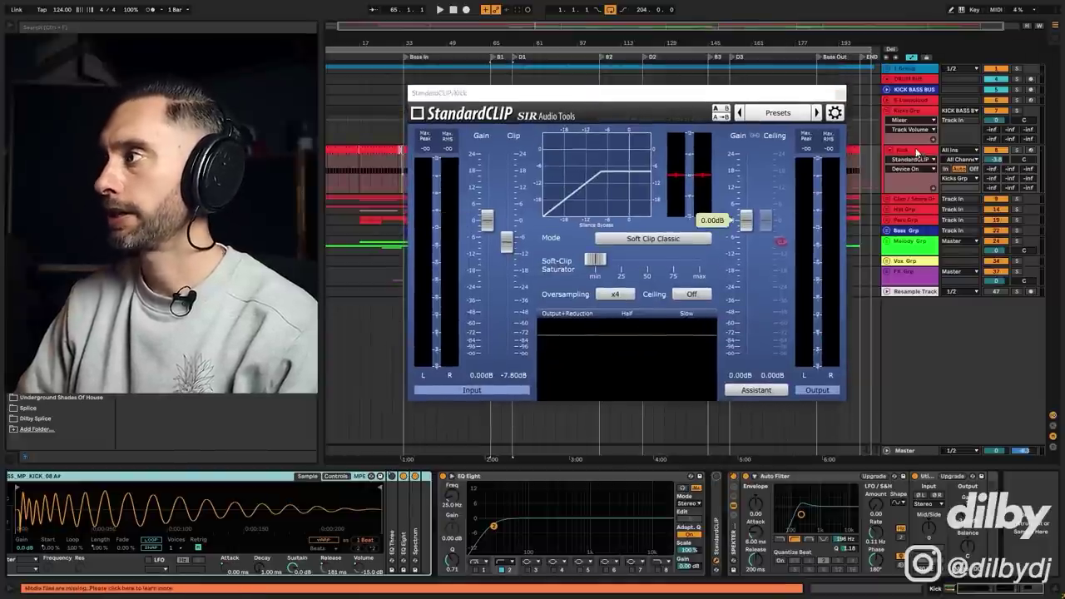
click(918, 151)
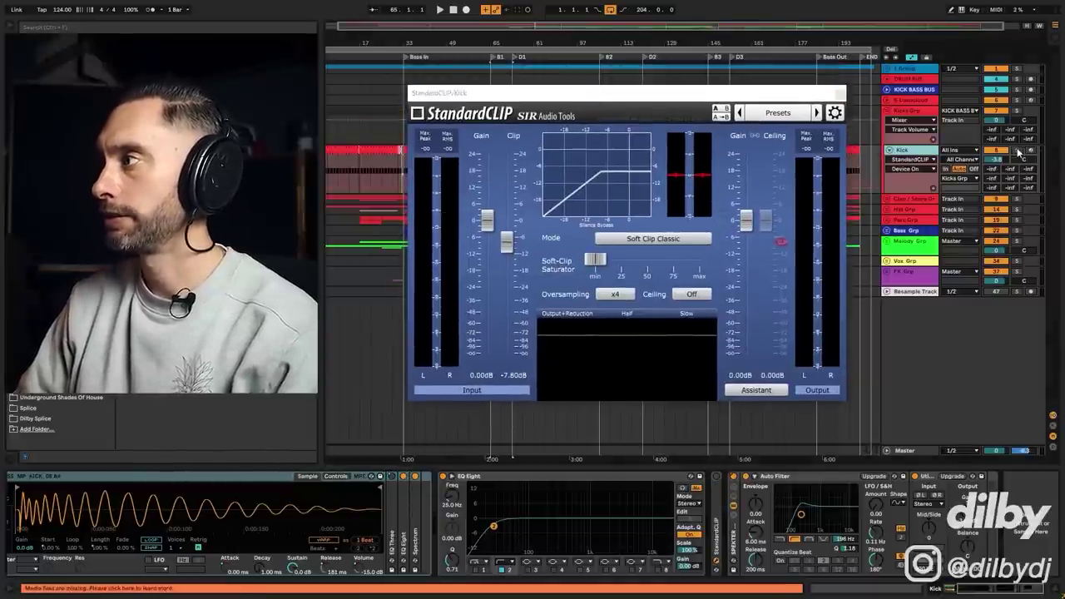
Open Oszillos Mega Scope on the Master and play the soloed kick from D1 to examine its unclipped waveform.
click(905, 448)
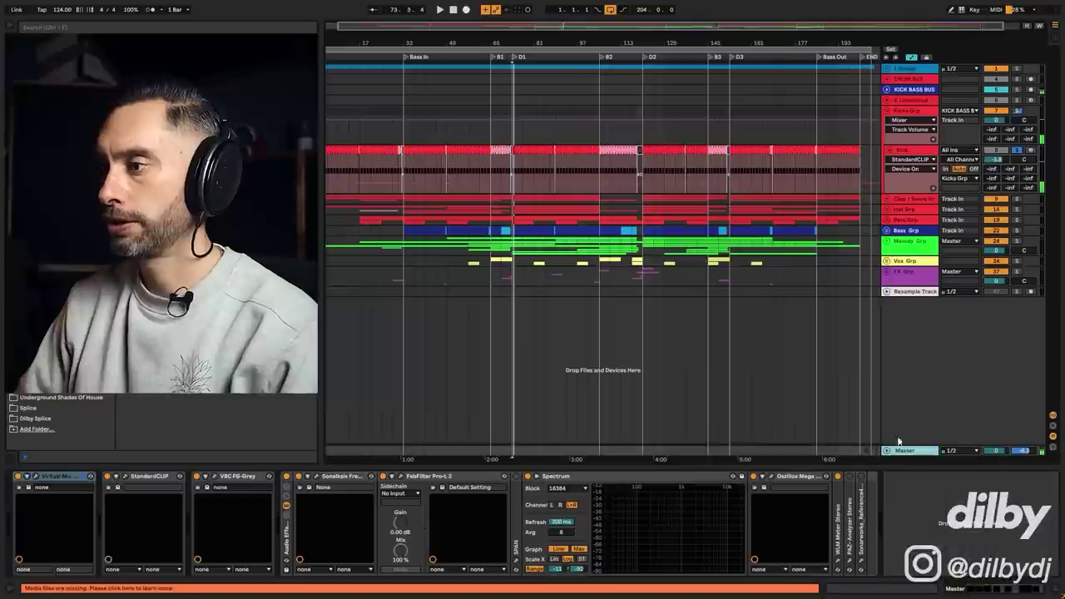
click(767, 477)
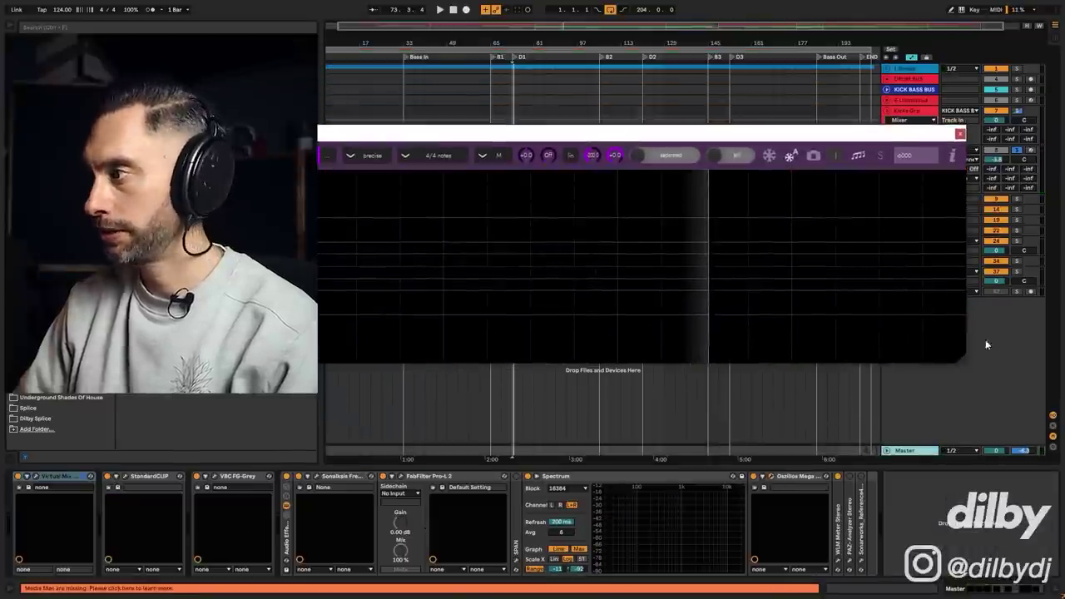
drag(533, 131, 565, 138)
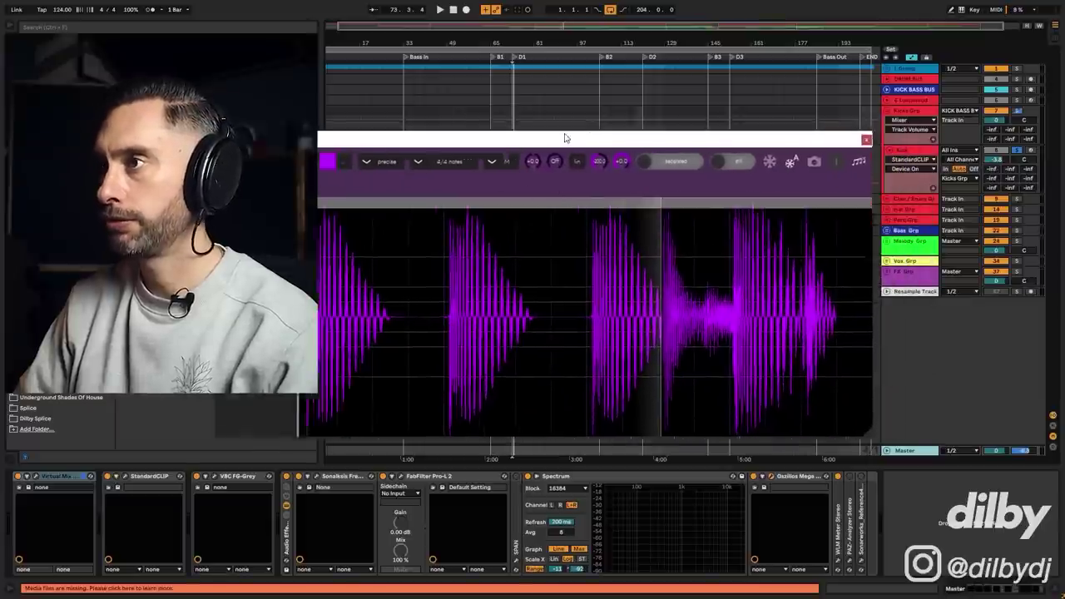
key(space)
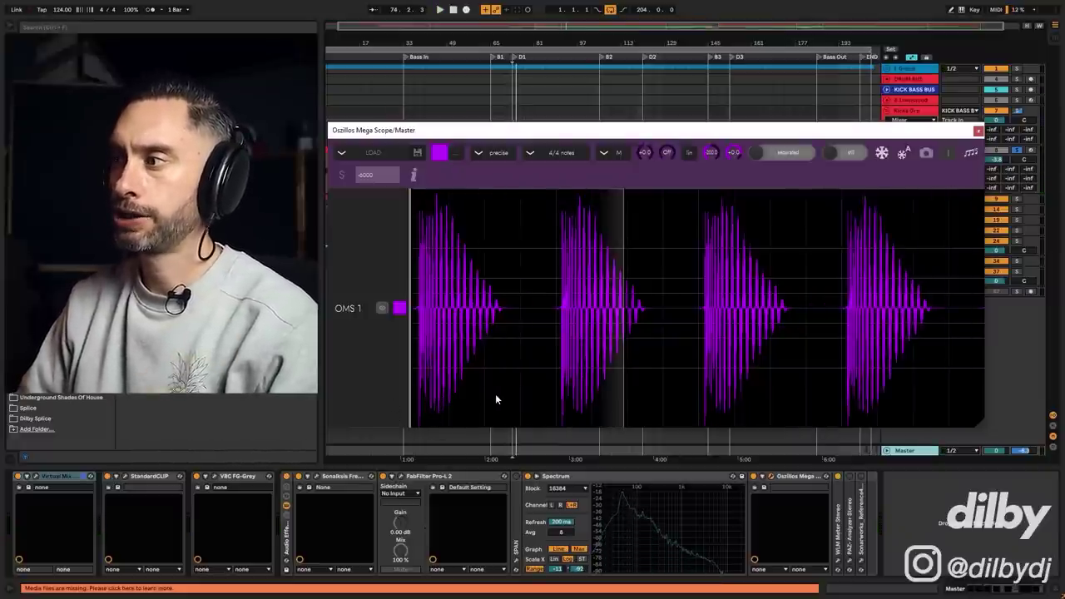
Examine the devices on the KICK BASS BUS and DRUM BUS tracks.
click(933, 434)
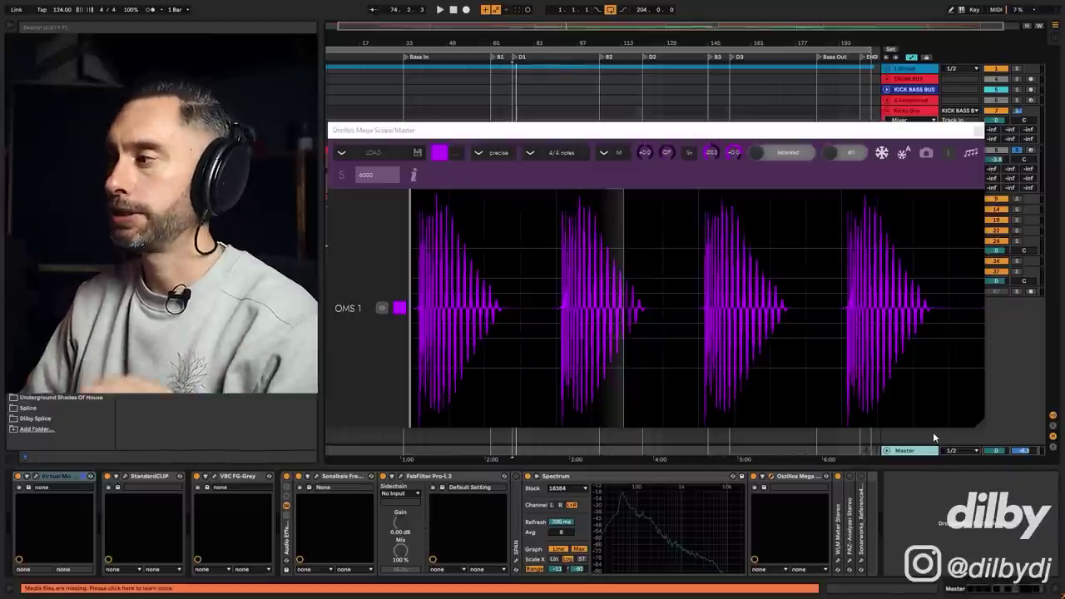
click(915, 89)
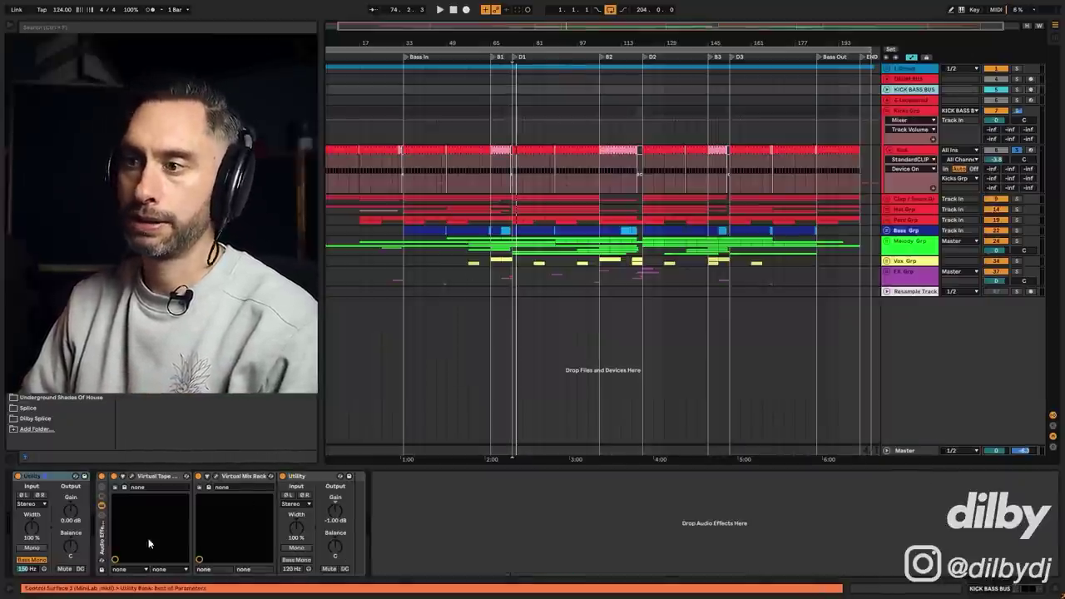
click(919, 79)
click(920, 89)
Switch StandardCLIP back on in the Kick track and play from D1 to watch its clipping meters.
click(902, 150)
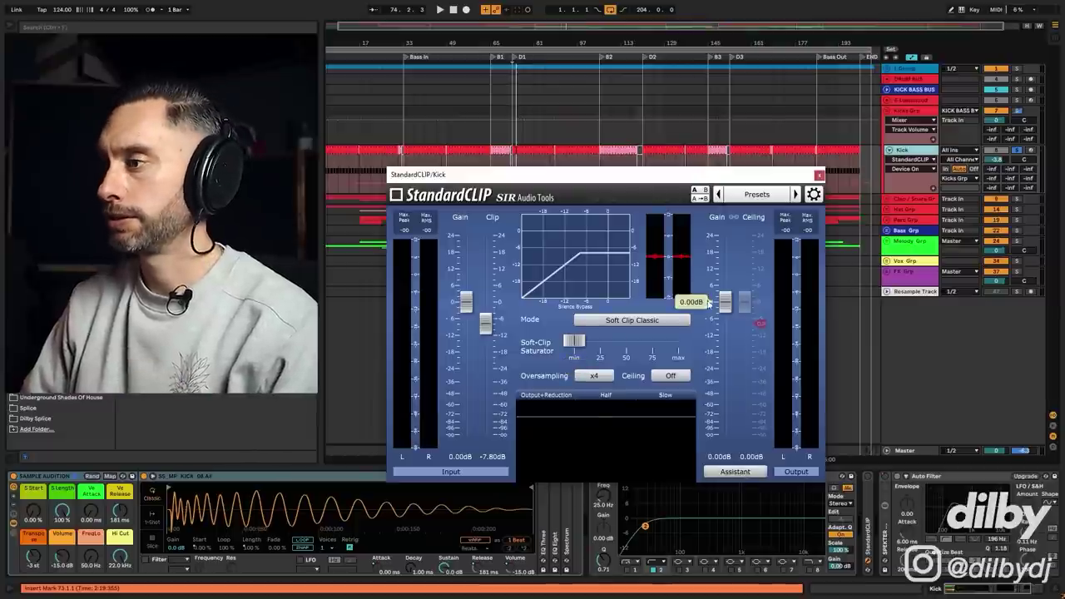
drag(618, 182, 618, 119)
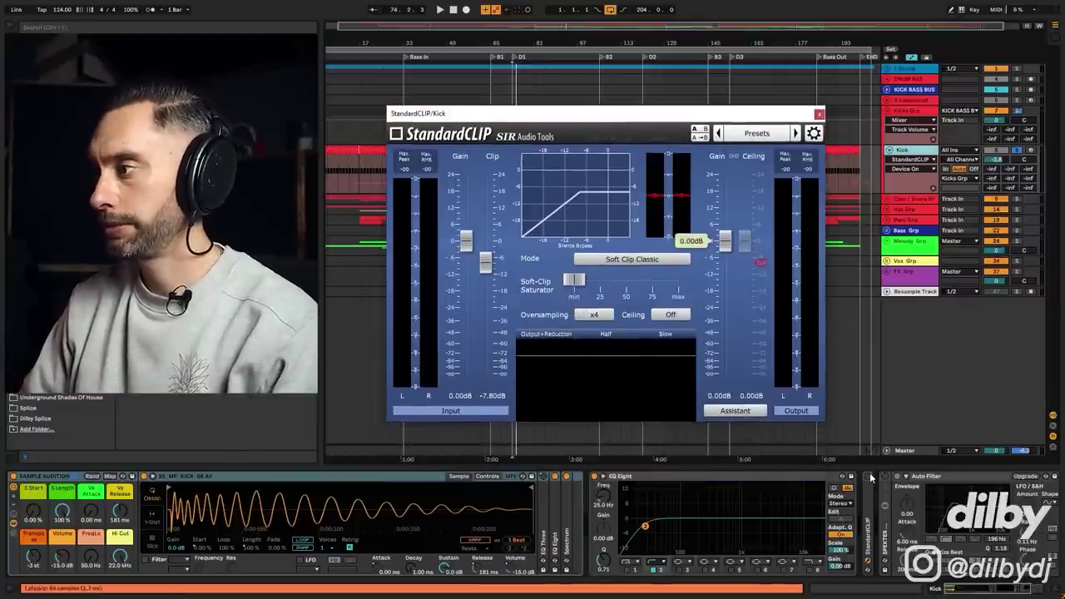
key(space)
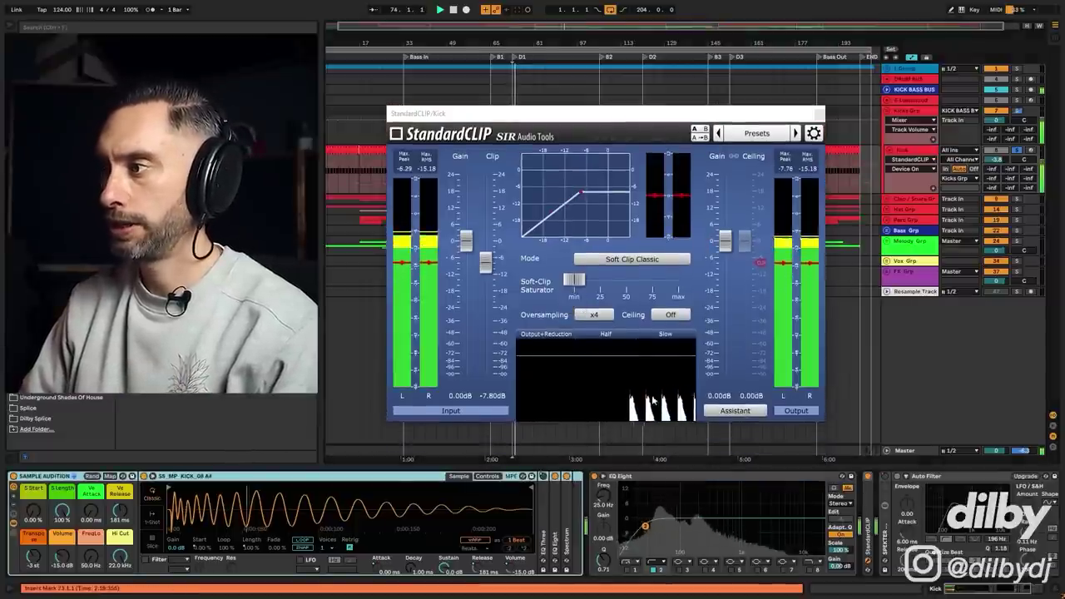
key(space)
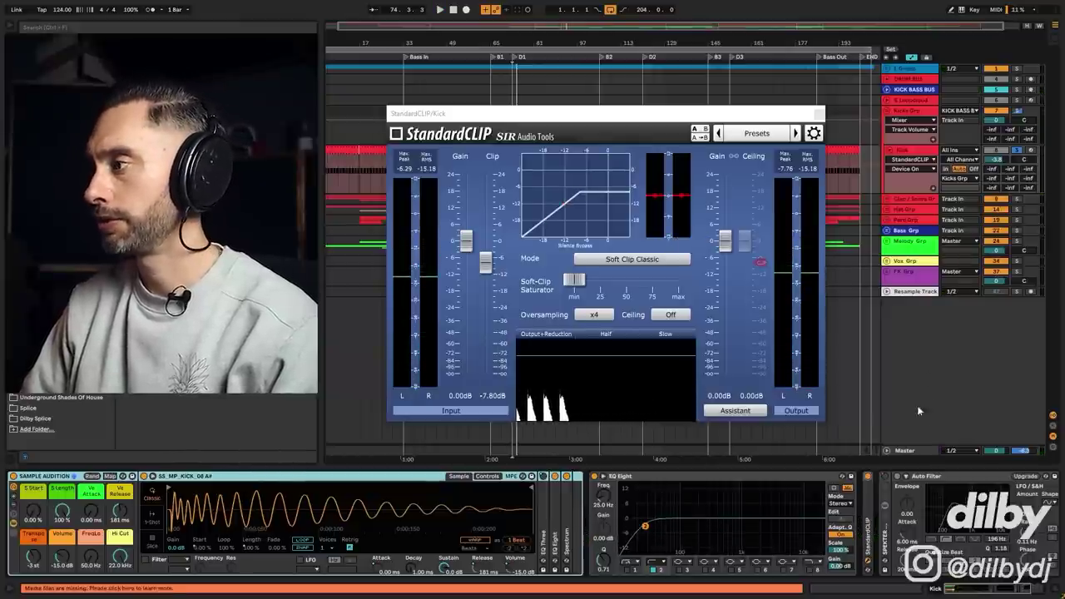
Play the clipped kick from D1 through the Master's Oszillos Mega Scope to examine its waveform, and close the scope.
click(905, 450)
drag(687, 133, 675, 108)
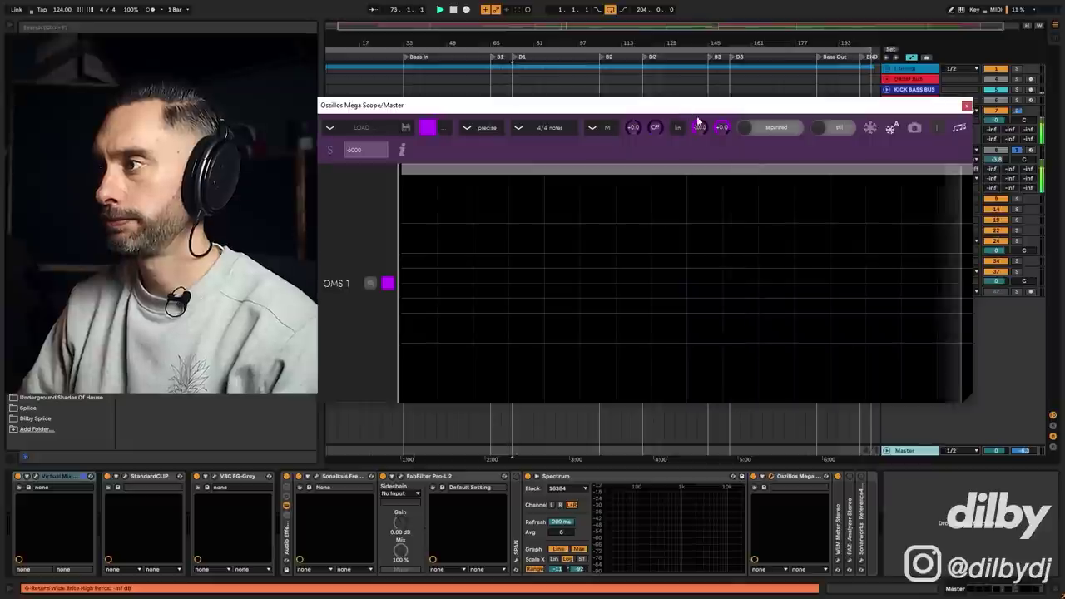
key(space)
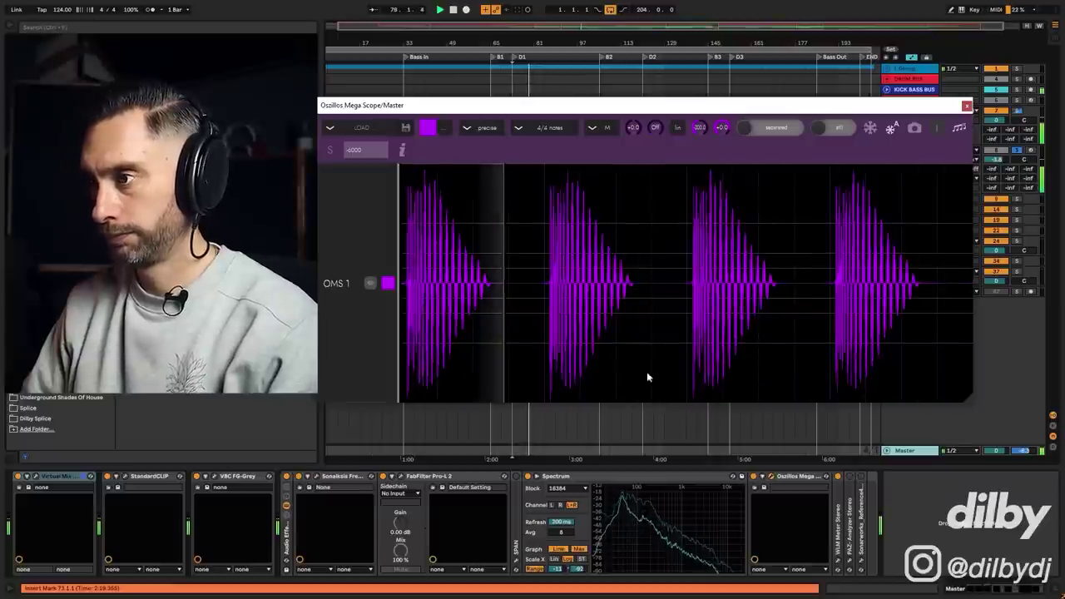
click(967, 106)
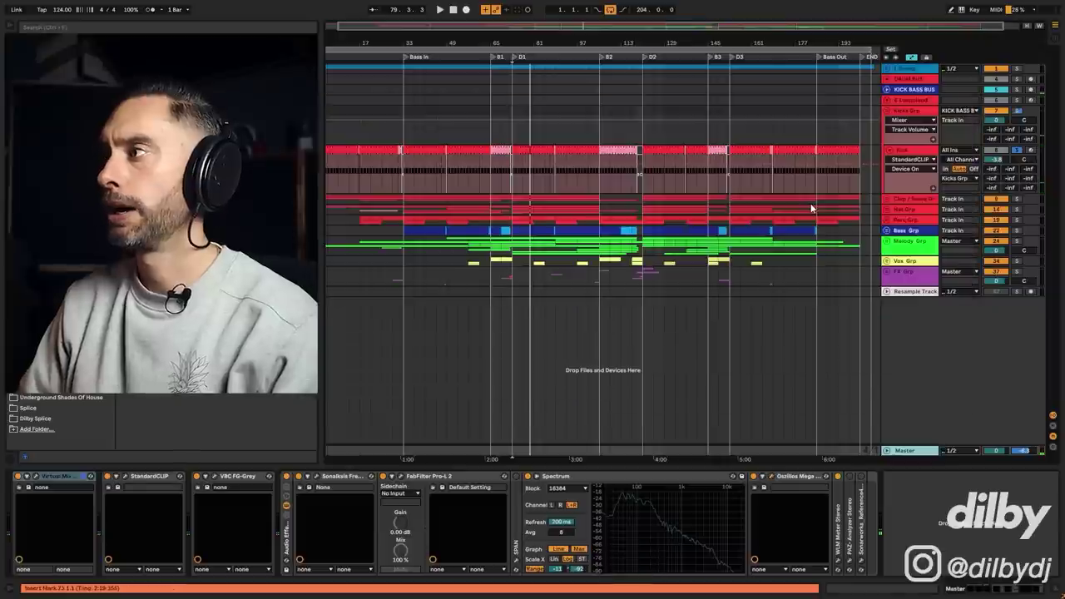
Try a Ve Attack of 4.24 ms in the Kick's SAMPLE AUDITION rack during playback, and return it to 0 ms.
click(924, 153)
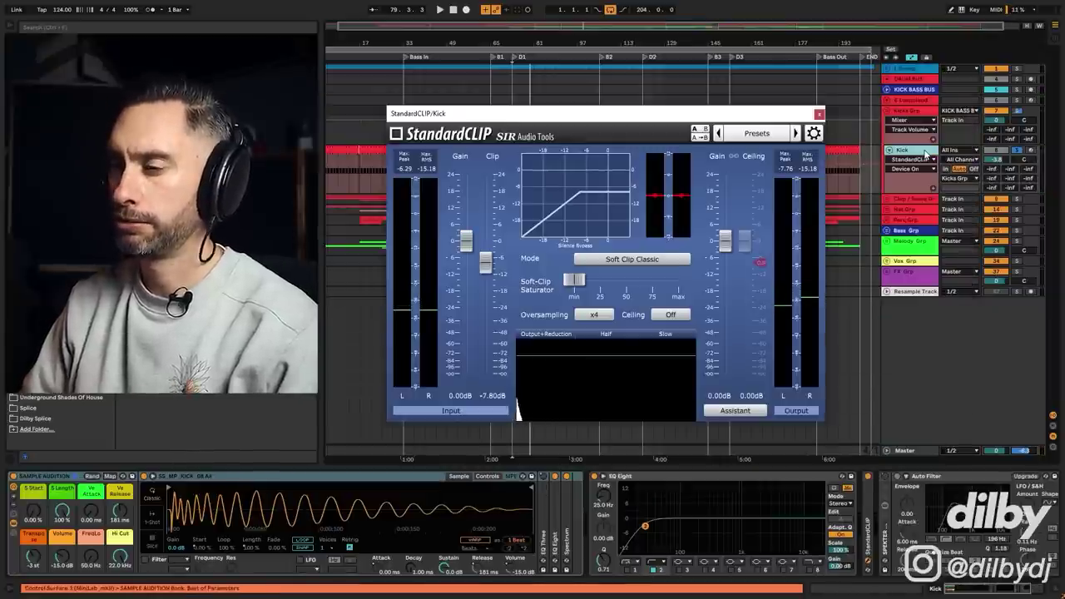
click(91, 509)
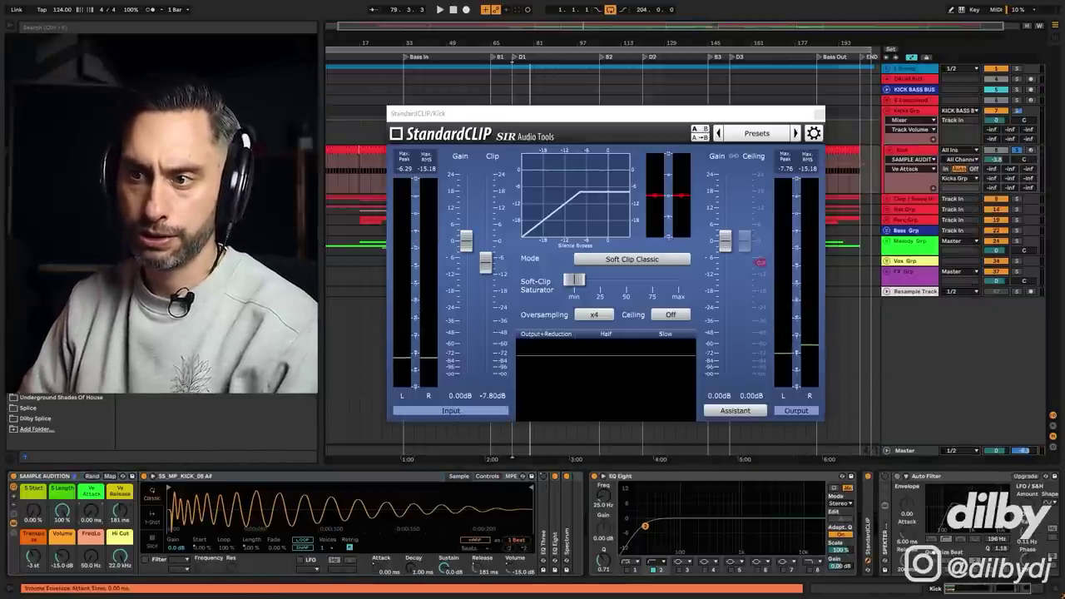
key(space)
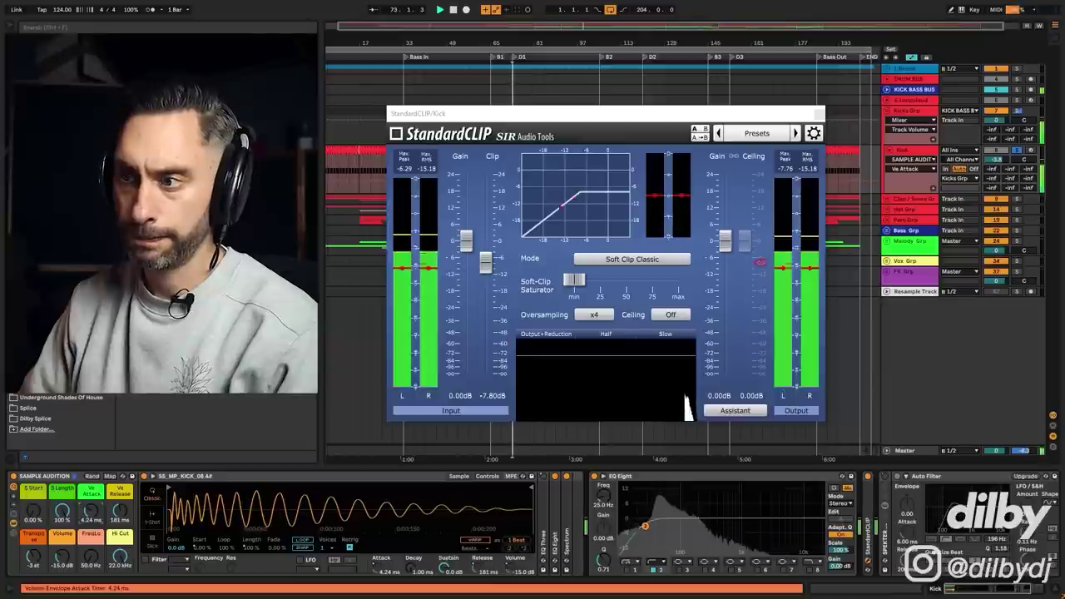
mouse_move(91, 510)
mouse_down()
mouse_move(91, 488)
mouse_move(91, 511)
mouse_up()
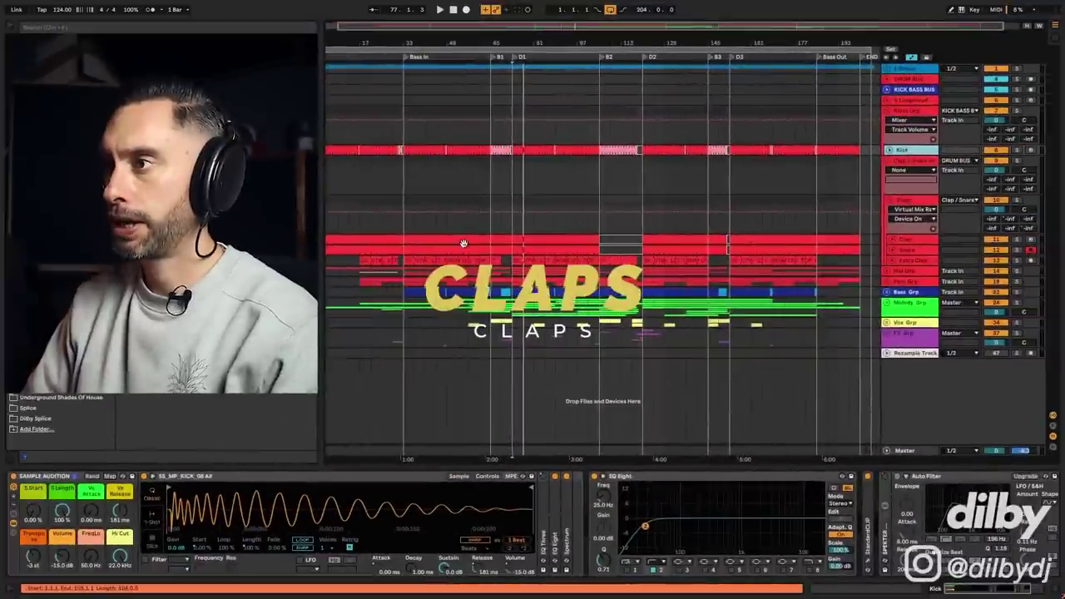
Solo the Clap track and compare its sound with EQ Eight's two filter bands switched off and on again.
click(461, 242)
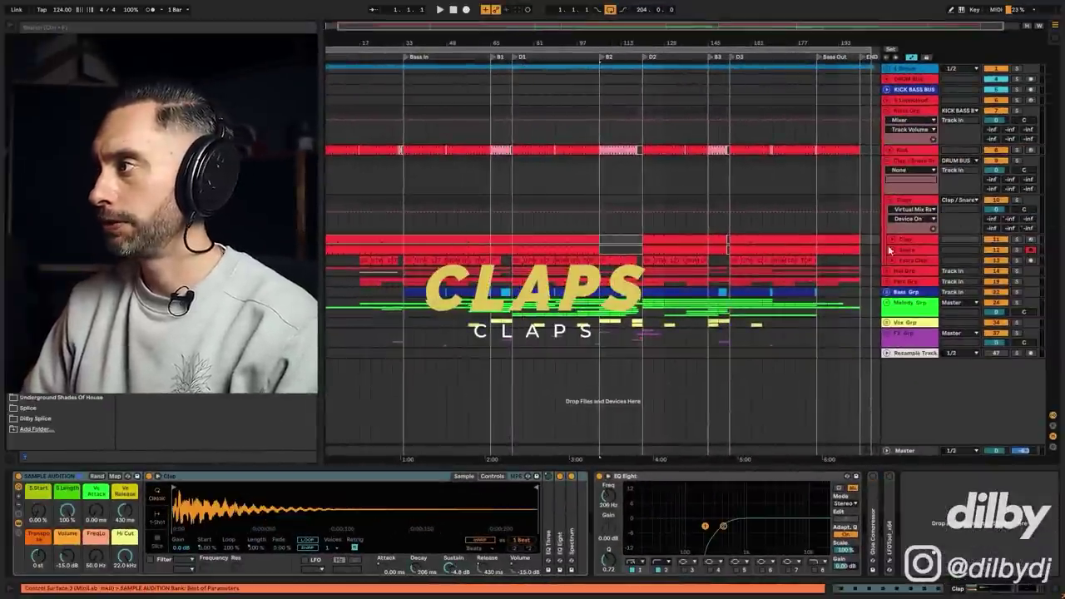
key(space)
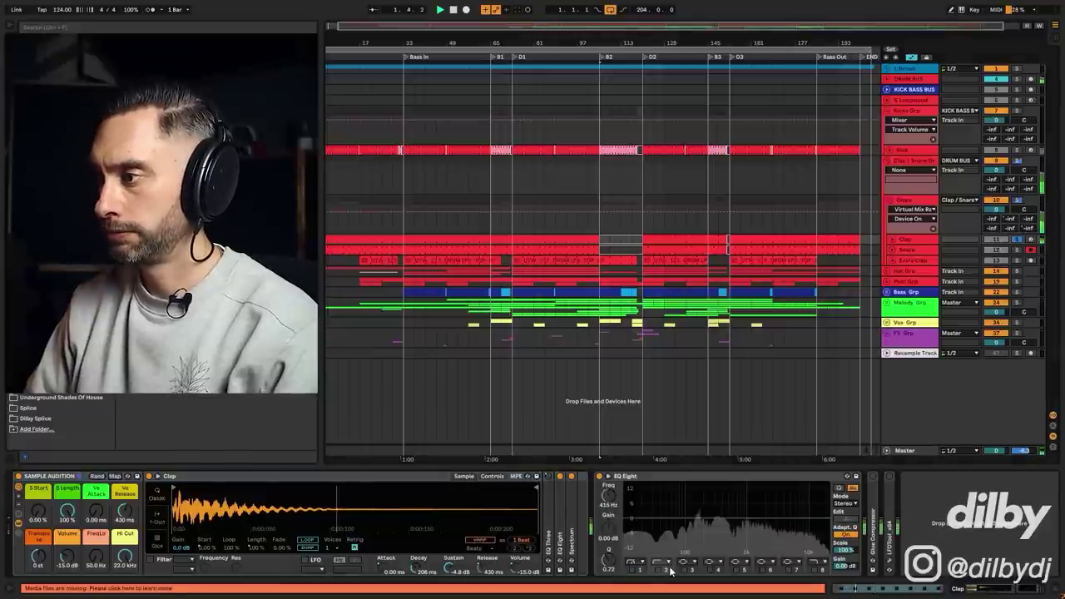
click(659, 570)
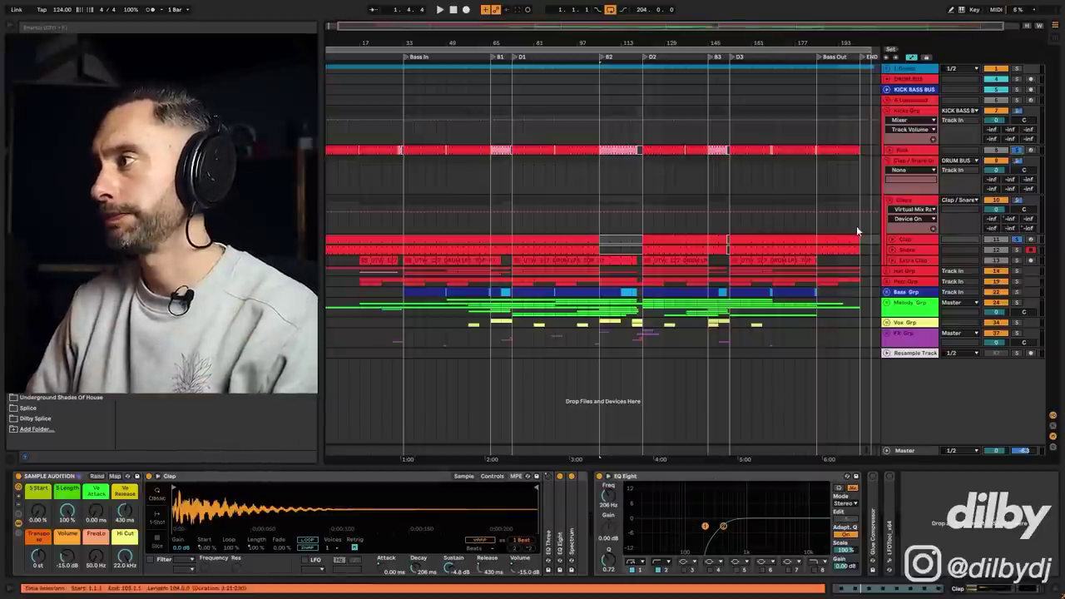
Solo the Snare track, play it with its MIDI clip open, and add the Kick to the solo.
click(909, 250)
click(1017, 250)
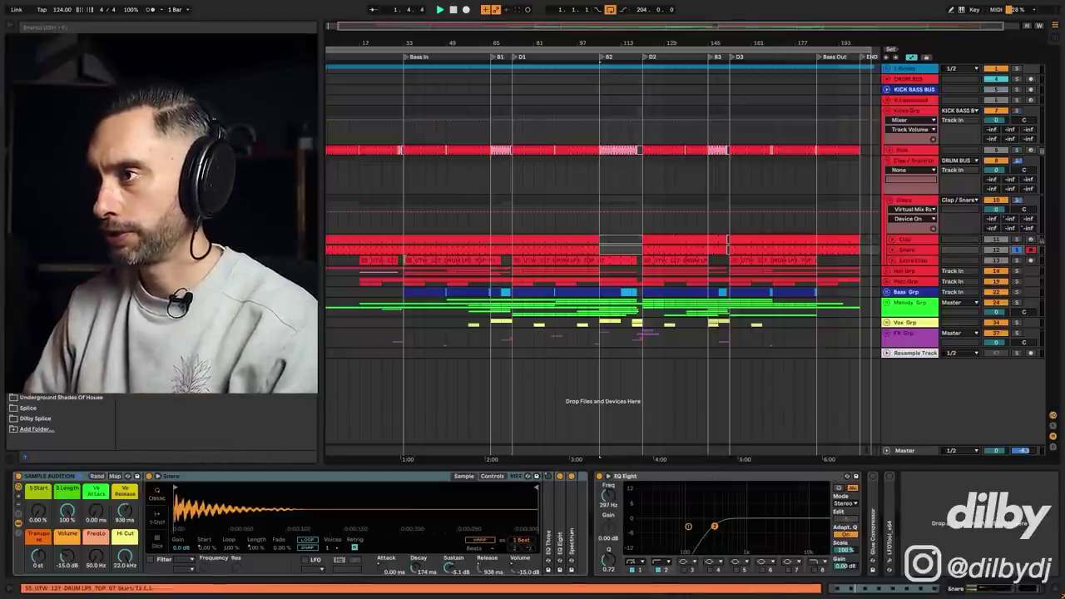
key(space)
double_click(450, 251)
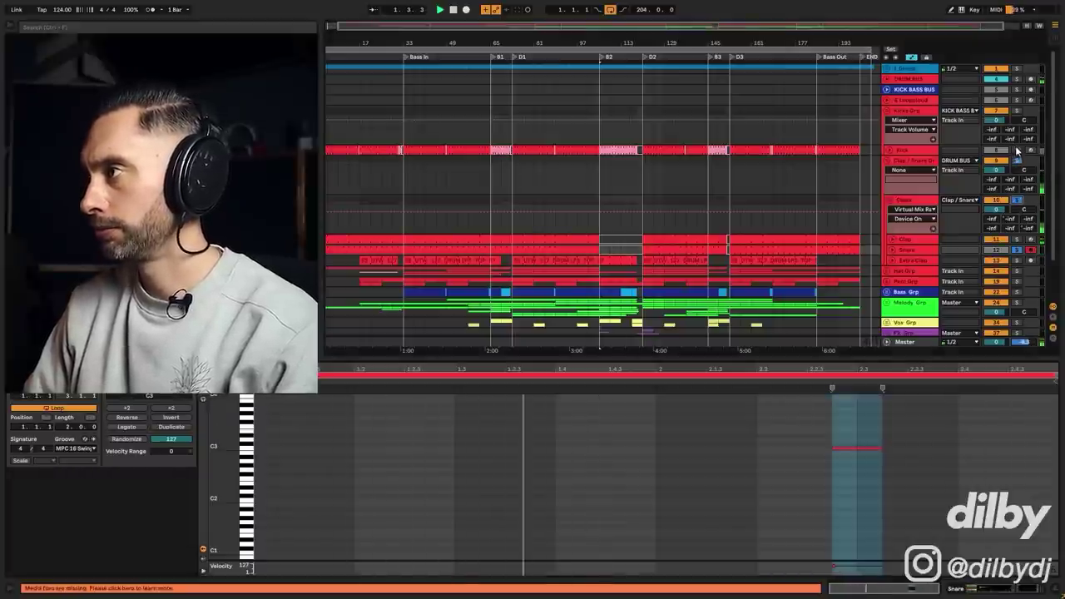
super+click(1016, 150)
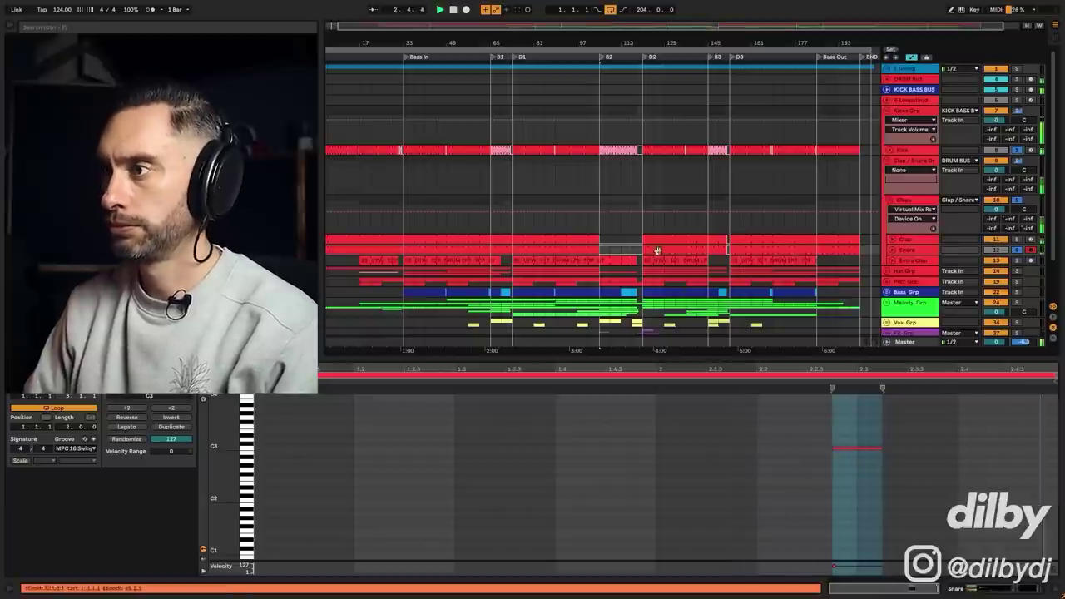
Examine the gain envelope of the Extra Clap clip and play it from the Bass In section.
click(925, 261)
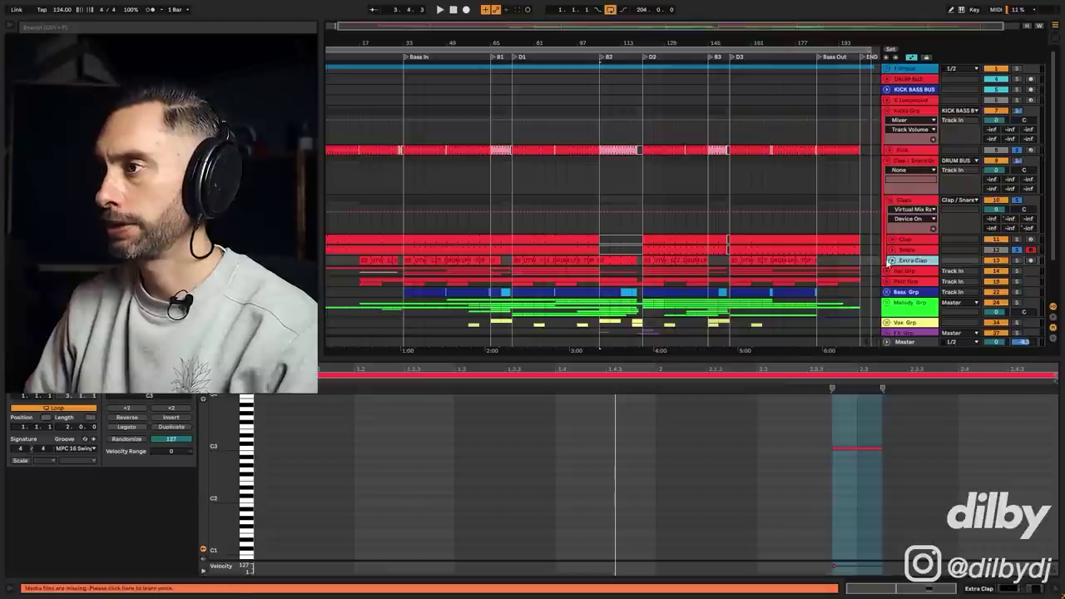
click(913, 240)
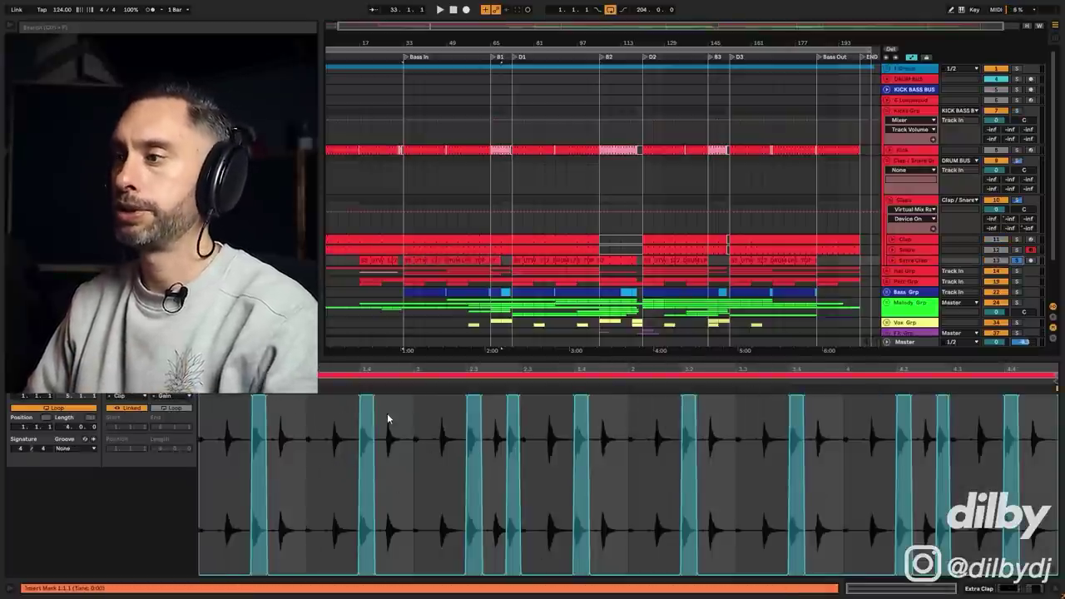
key(space)
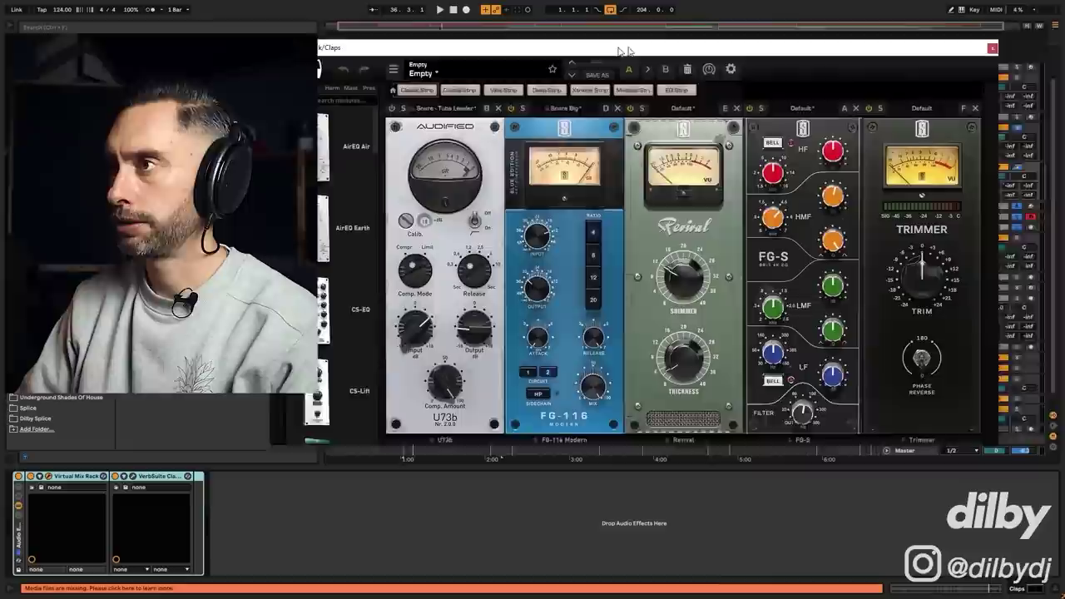
Arrange the Claps group's Virtual Mix Rack window in view and compare the claps with the rack bypassed and active.
drag(620, 51, 631, 94)
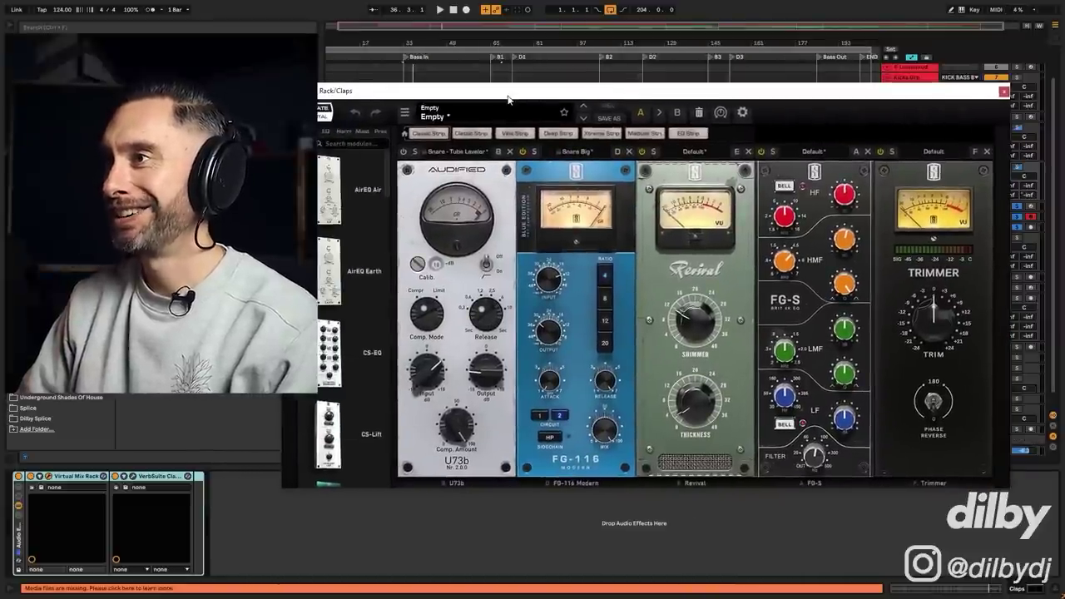
drag(513, 96, 475, 195)
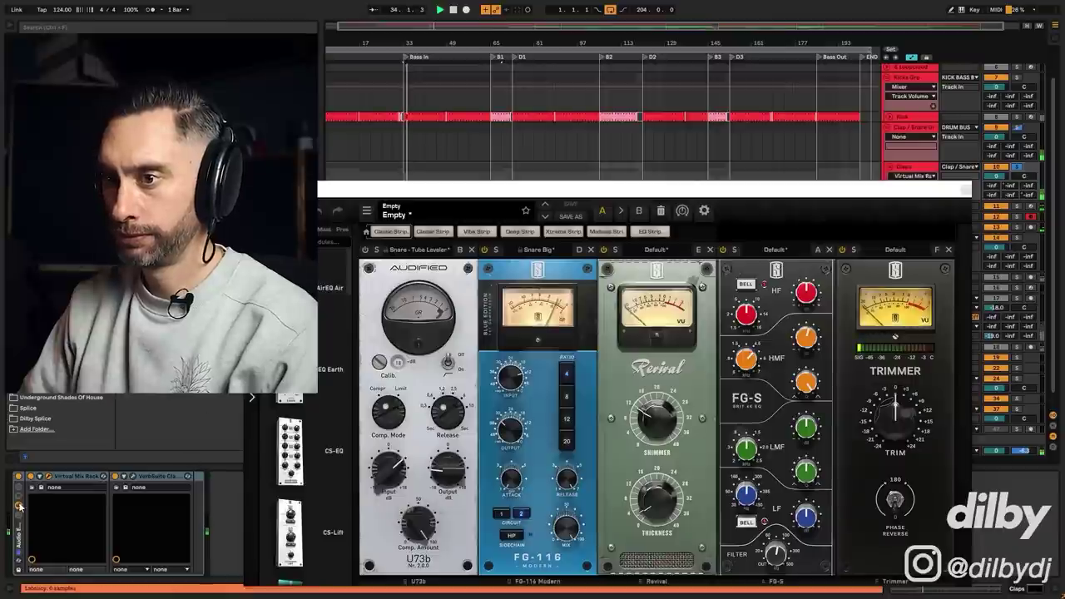
click(31, 480)
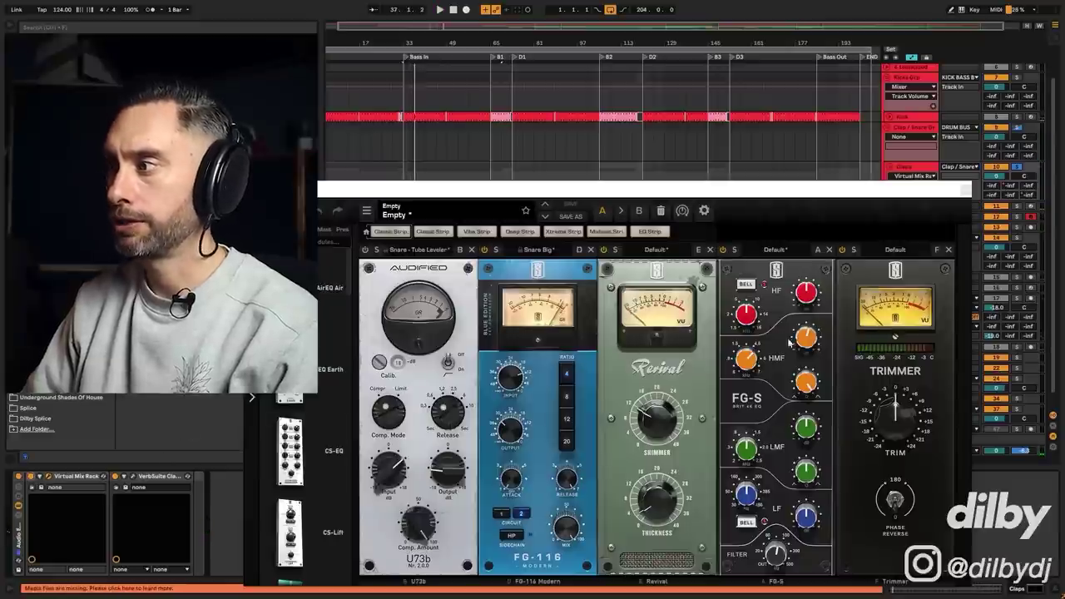
Open VerbSuite Classics on the Claps group, compare the claps with the reverb toggled during playback, and close both plug-in windows.
click(130, 479)
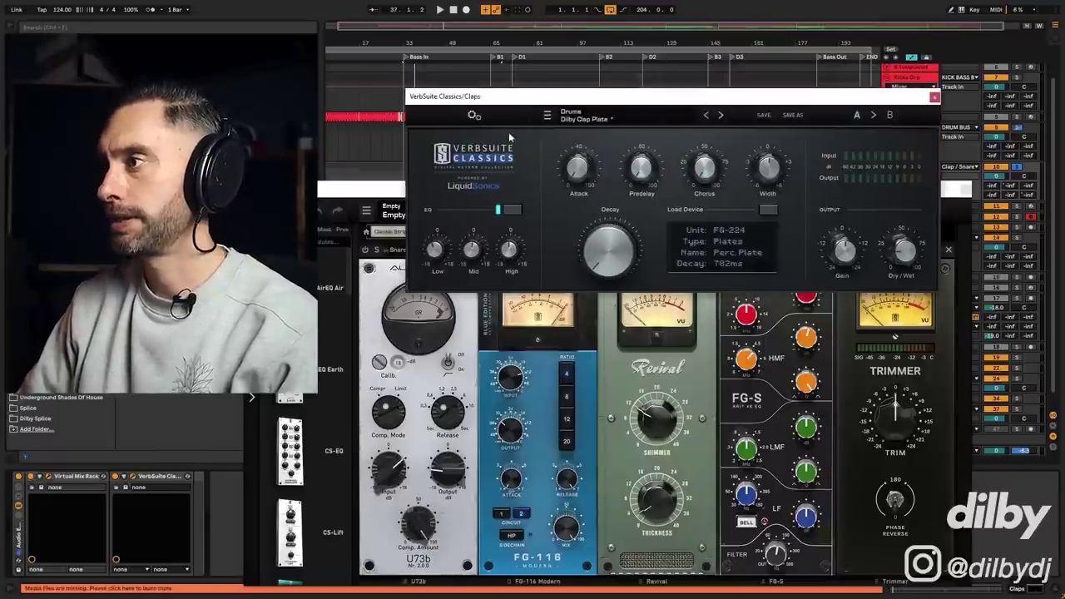
click(115, 478)
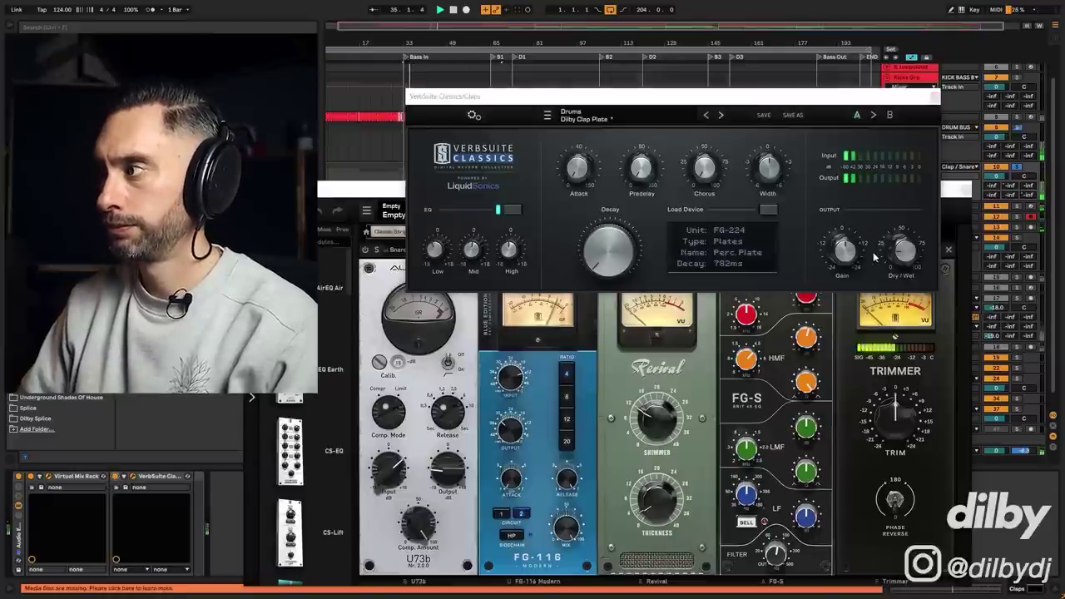
click(930, 98)
drag(918, 192, 904, 161)
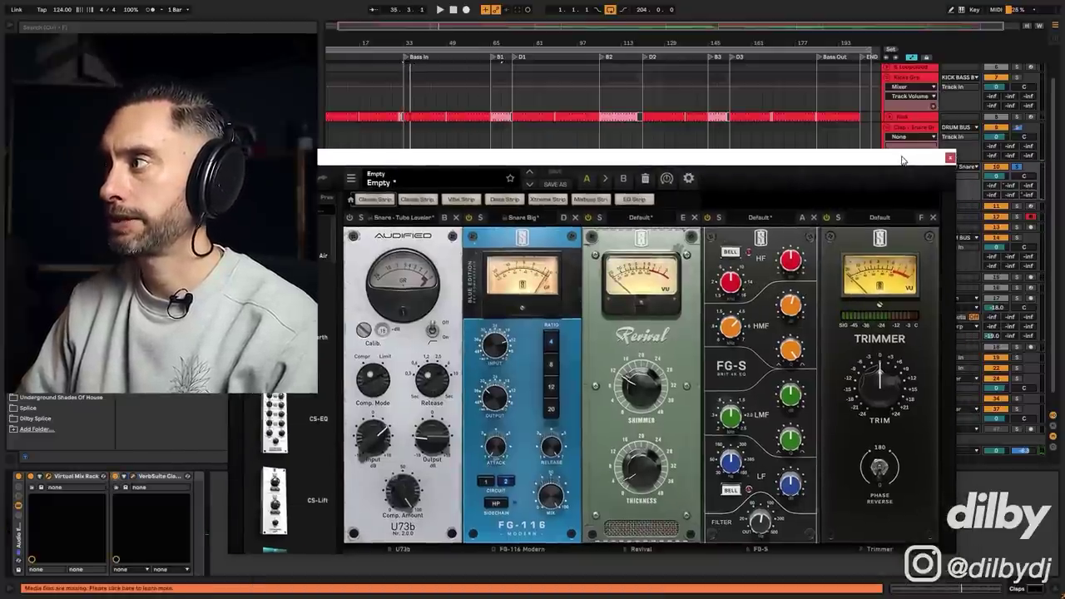
click(949, 158)
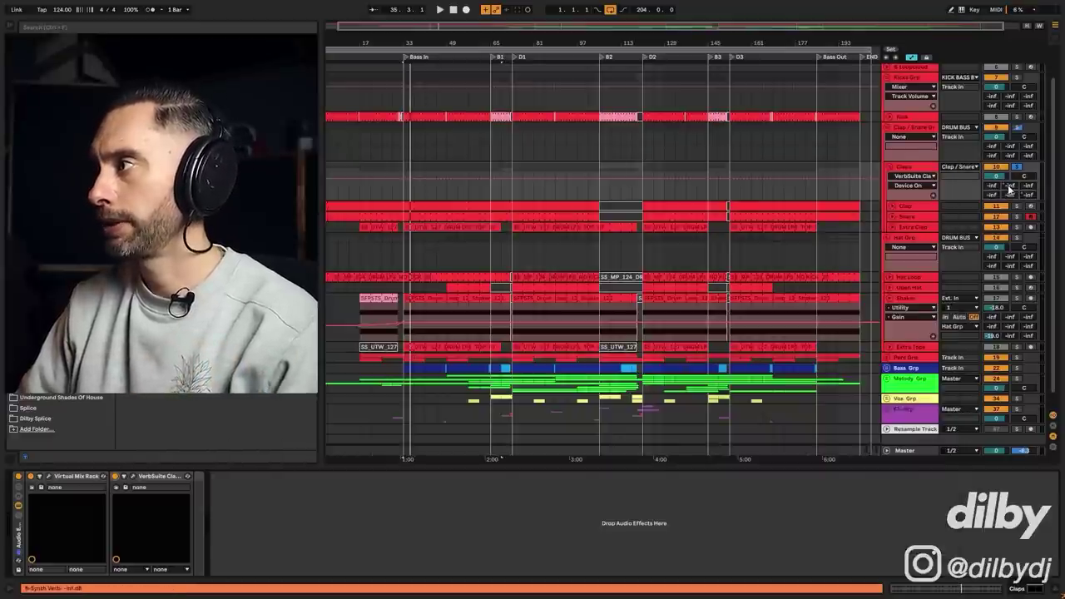
Examine the Claps group's B-Synth Verb and F-MZ Delay send automation, playing the rises in D2 and B2.
click(1009, 188)
click(676, 173)
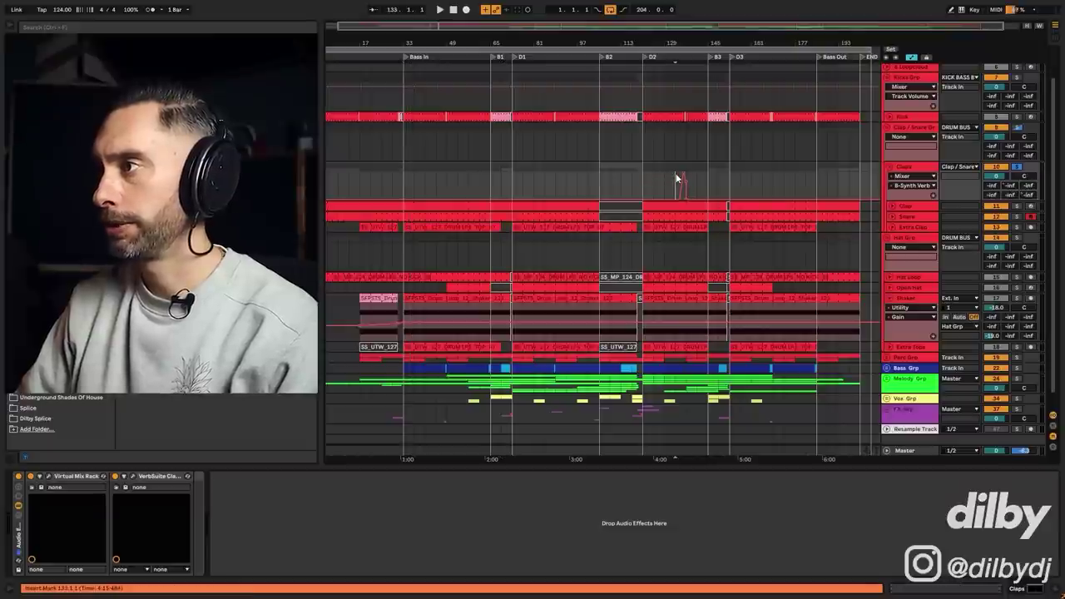
drag(722, 26, 721, 26)
key(space)
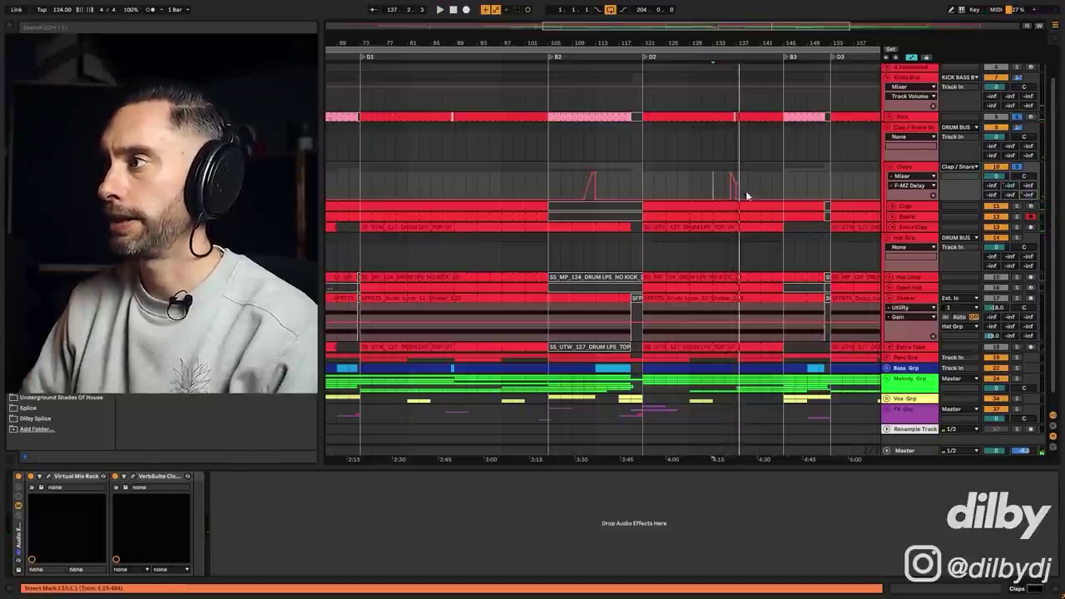
click(599, 177)
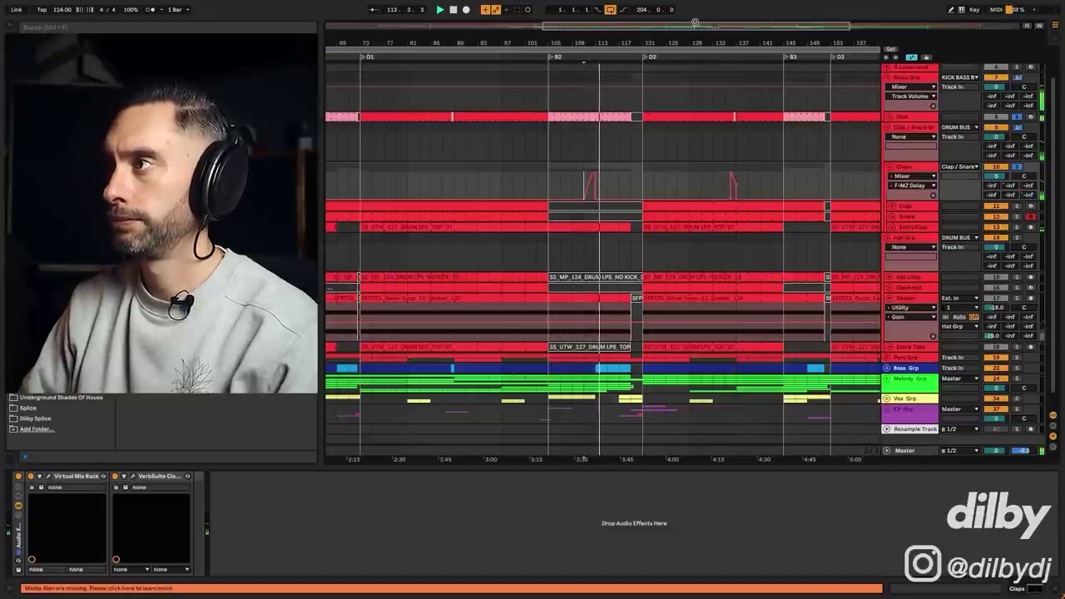
drag(695, 25, 695, 3)
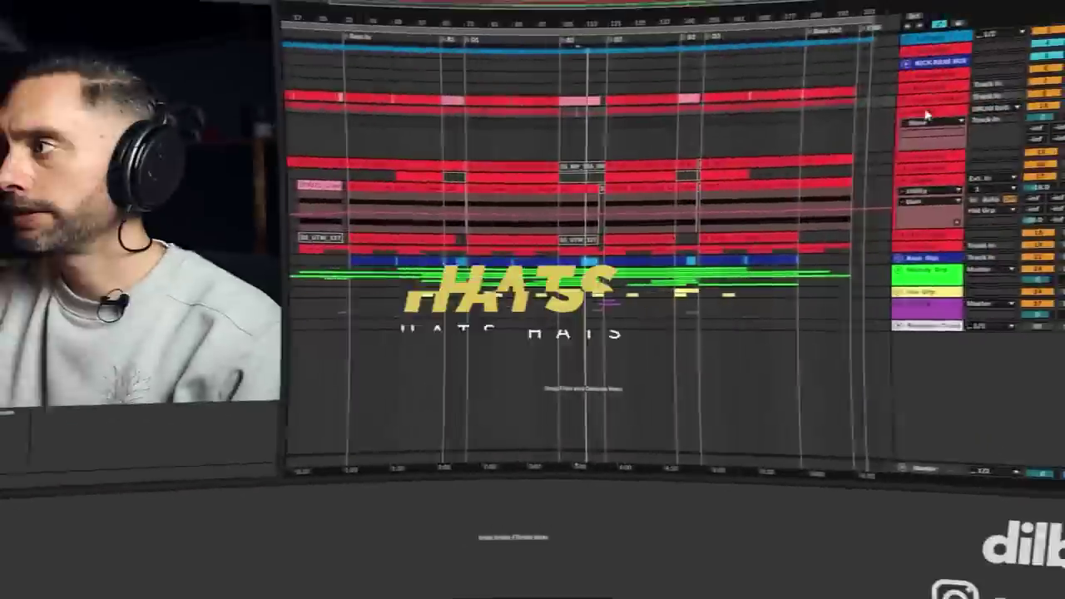
Play the Hat Loop track from D1, unfold it, and open its D1 clip to inspect the gain envelope.
click(905, 171)
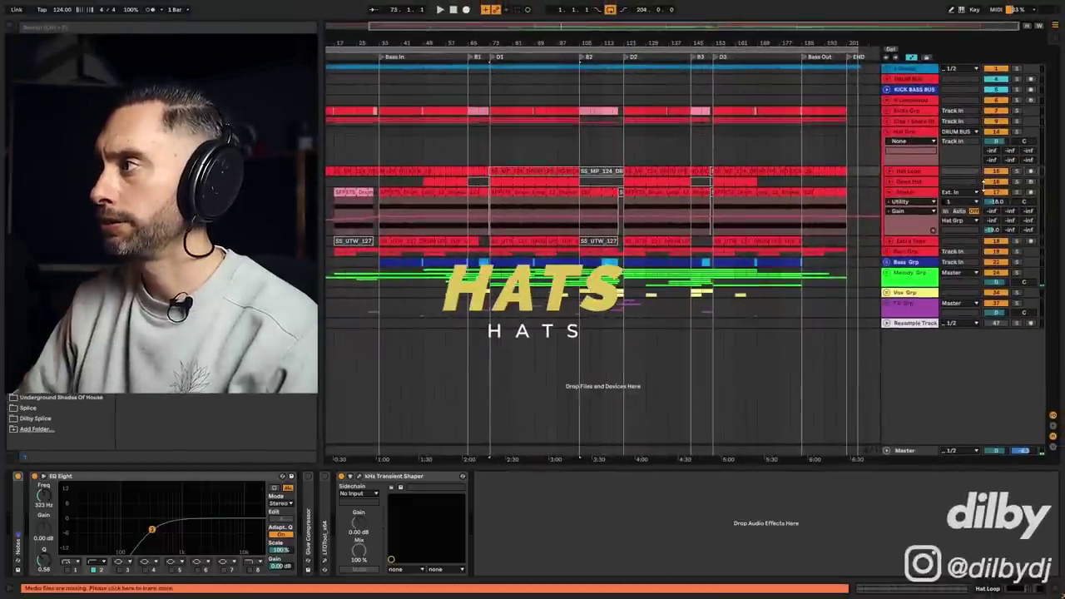
key(space)
click(889, 172)
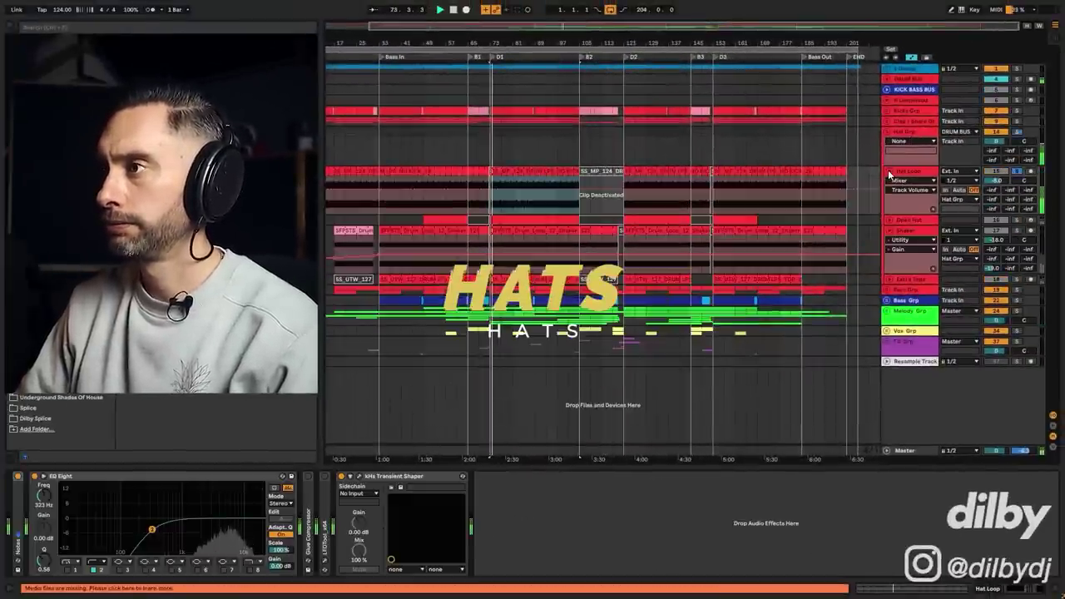
click(509, 178)
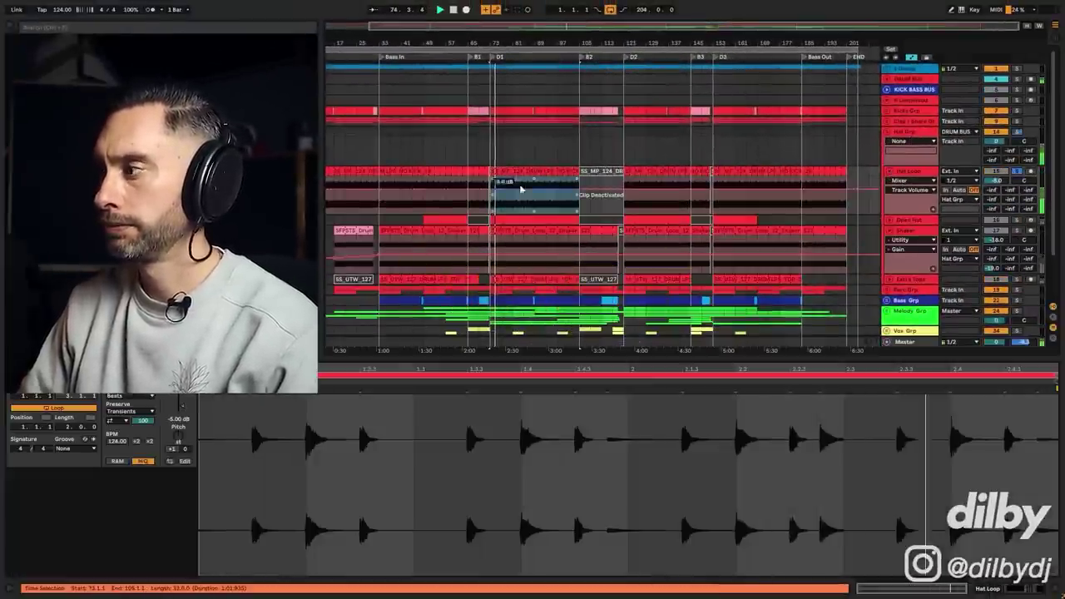
key(space)
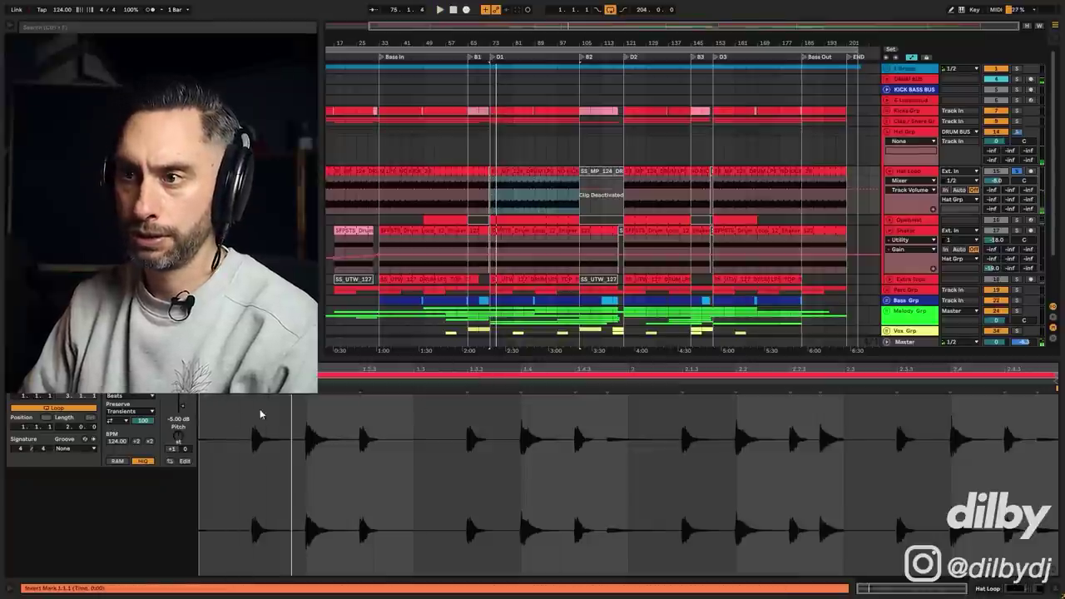
click(177, 371)
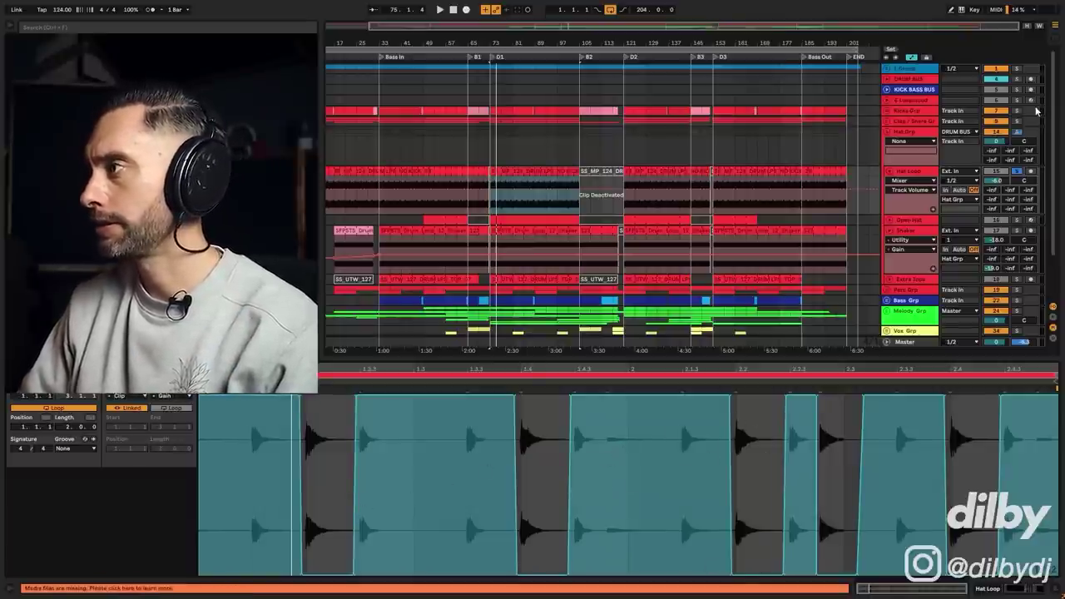
Play the gated Hat Loop from D1 and add the Open Hat track to the solo.
key(space)
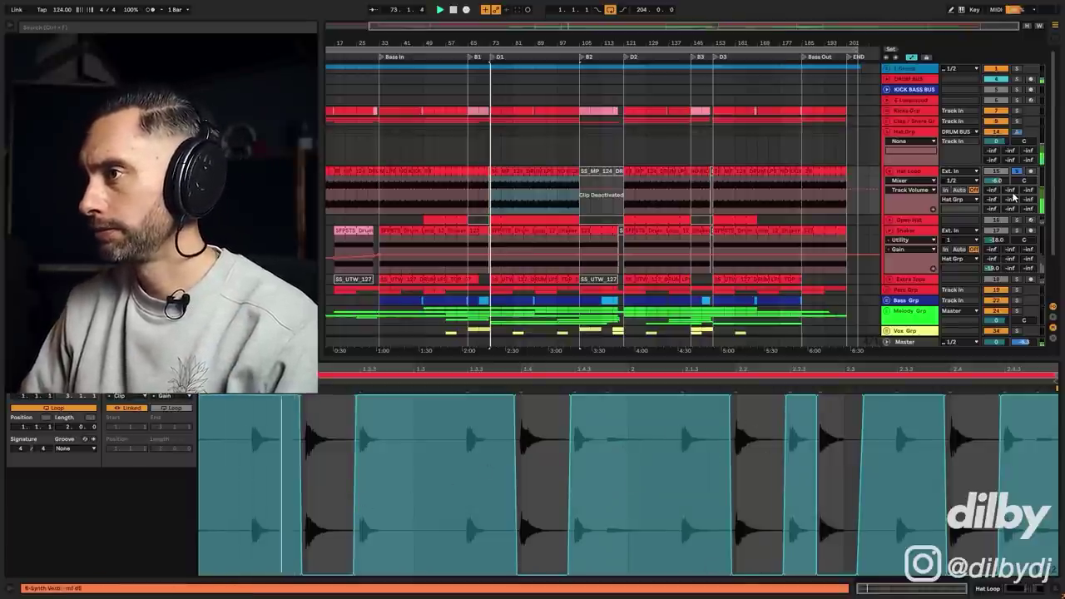
click(913, 221)
click(1017, 221)
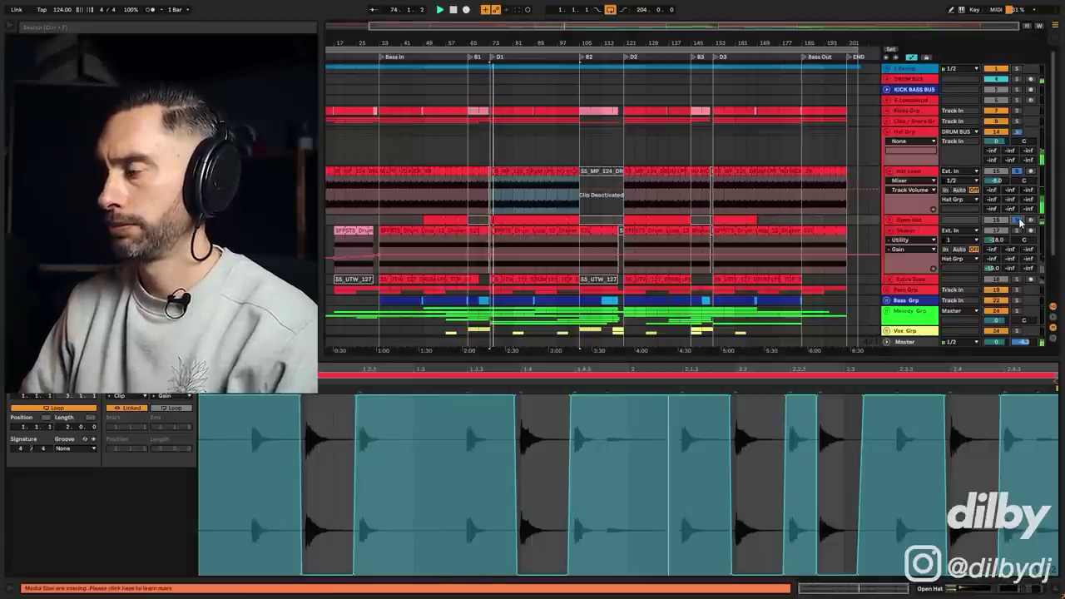
Compare the devices and EQ Eight low cuts on the Hat Loop and Open Hat tracks during playback.
click(923, 173)
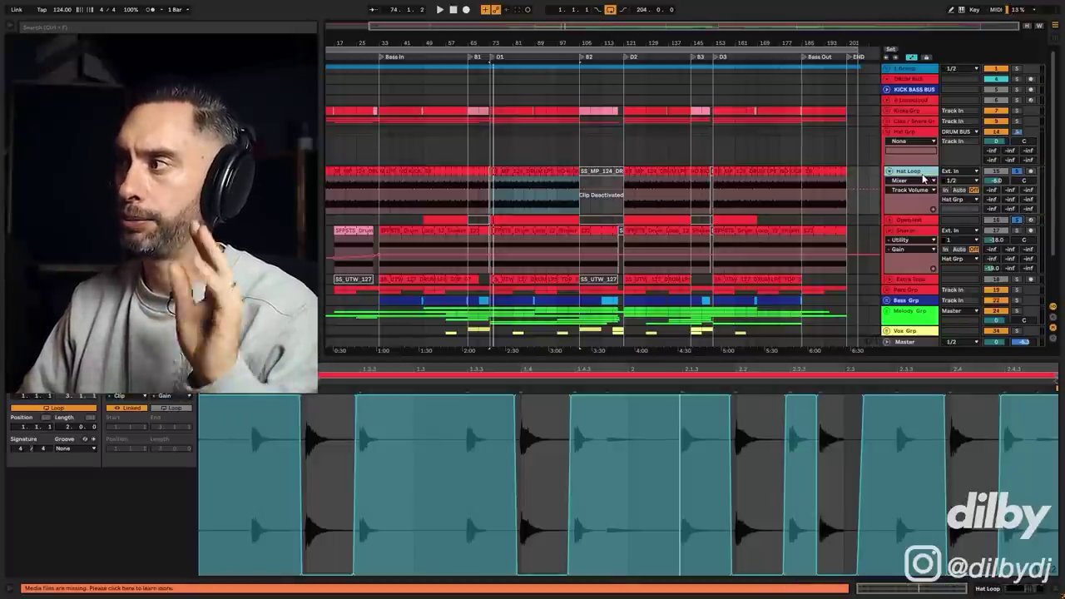
click(910, 220)
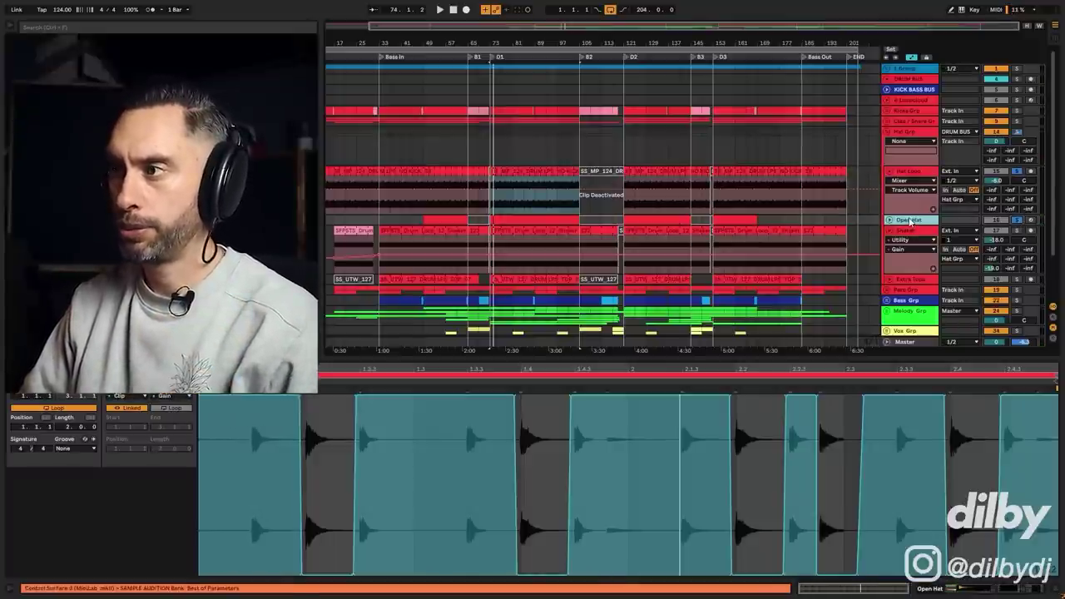
key(shift+Tab)
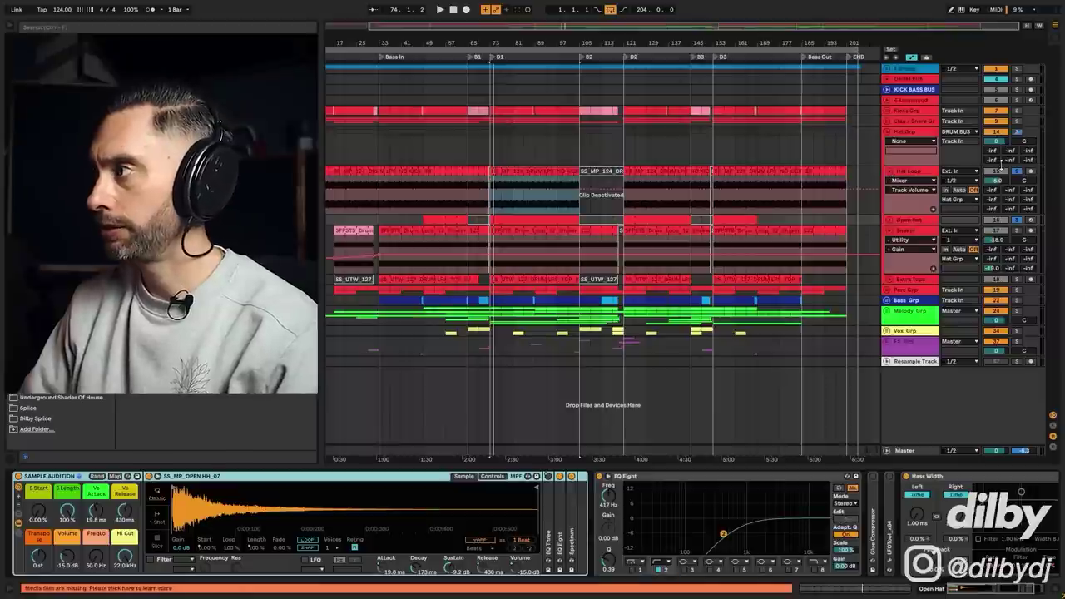
click(924, 172)
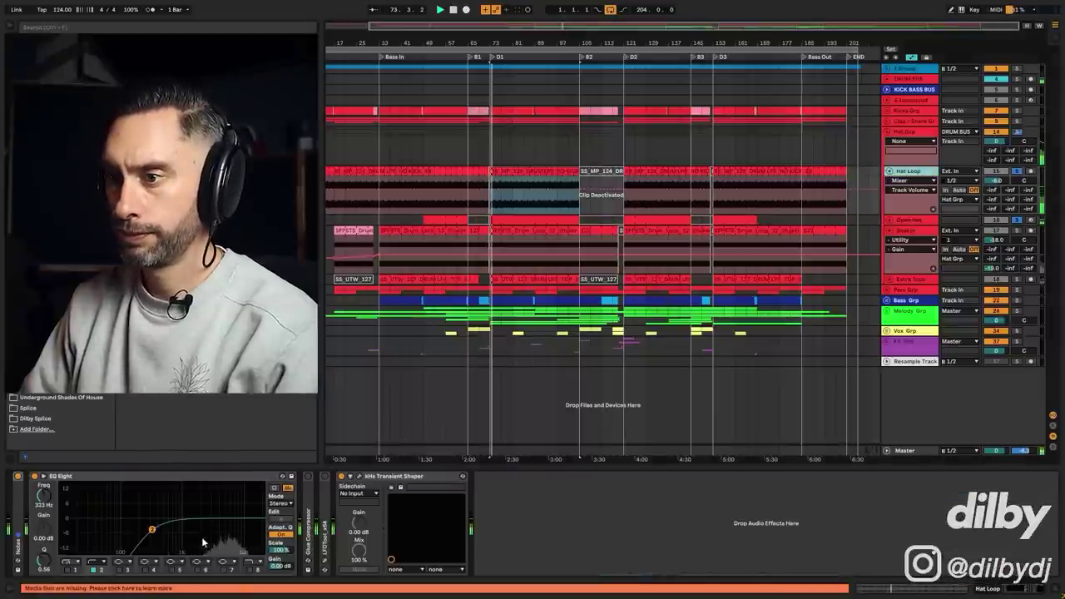
click(904, 219)
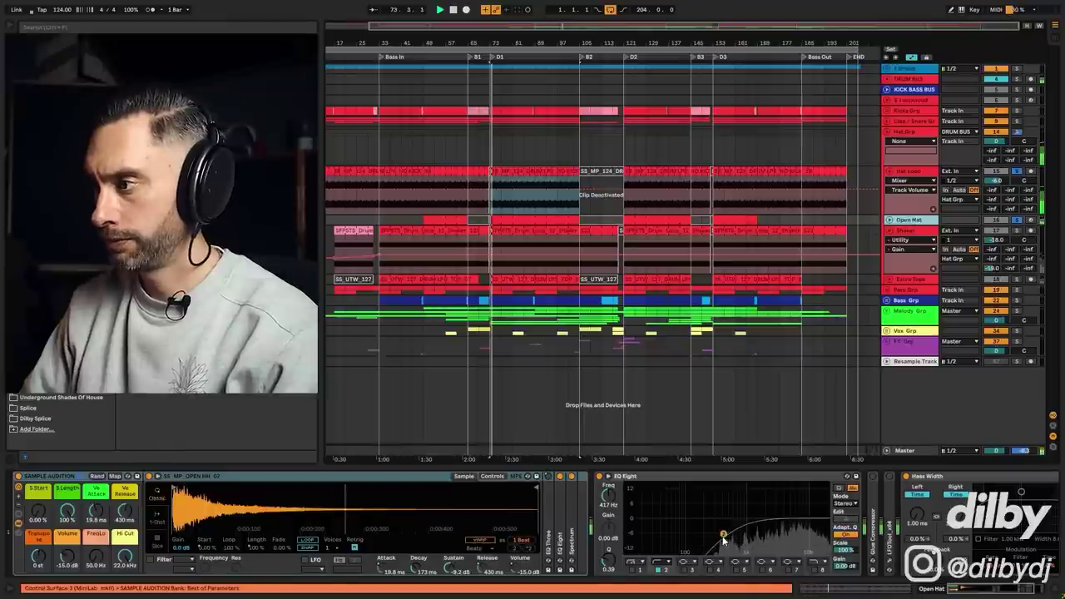
Bring Haas Width in the Open Hat device chain into view and play from D1 to hear its widening.
key(space)
drag(992, 588, 1004, 587)
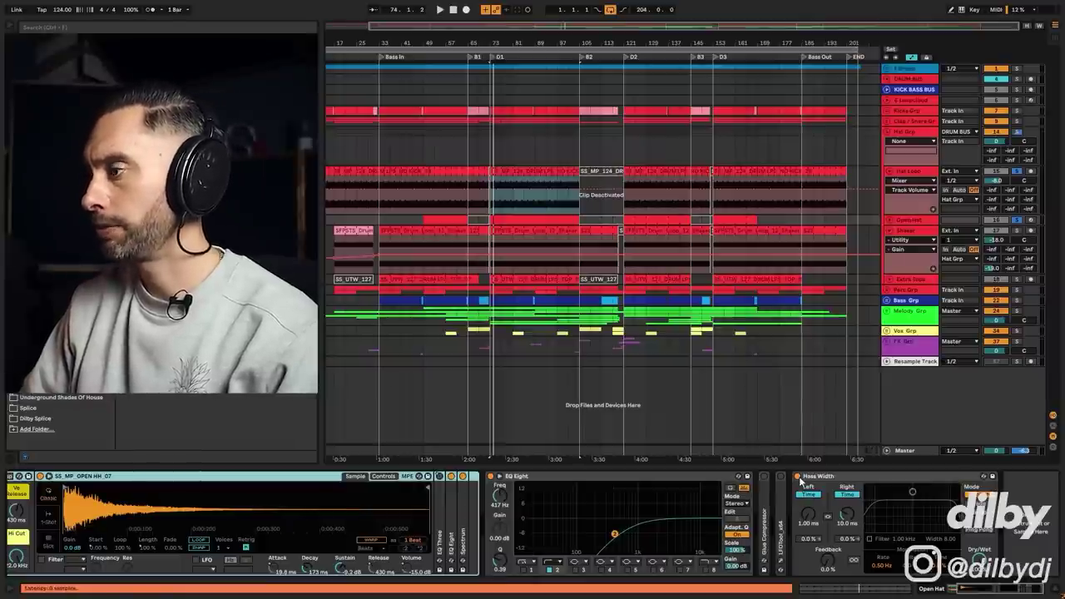
key(space)
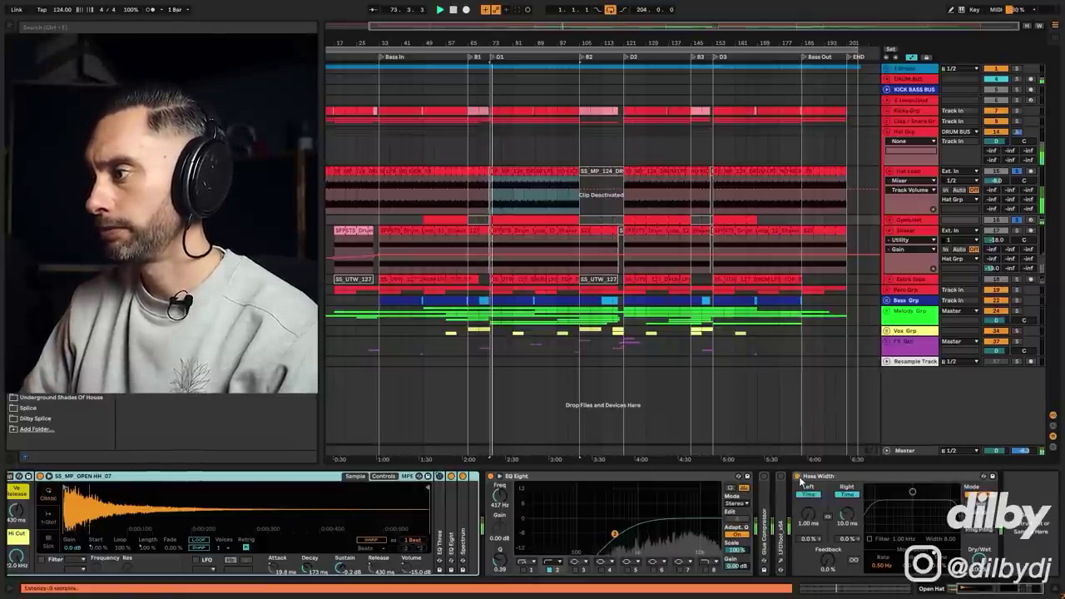
Open kHs Transient Shaper on the Hat Loop track and compare the loop with the device off and on during playback.
click(902, 173)
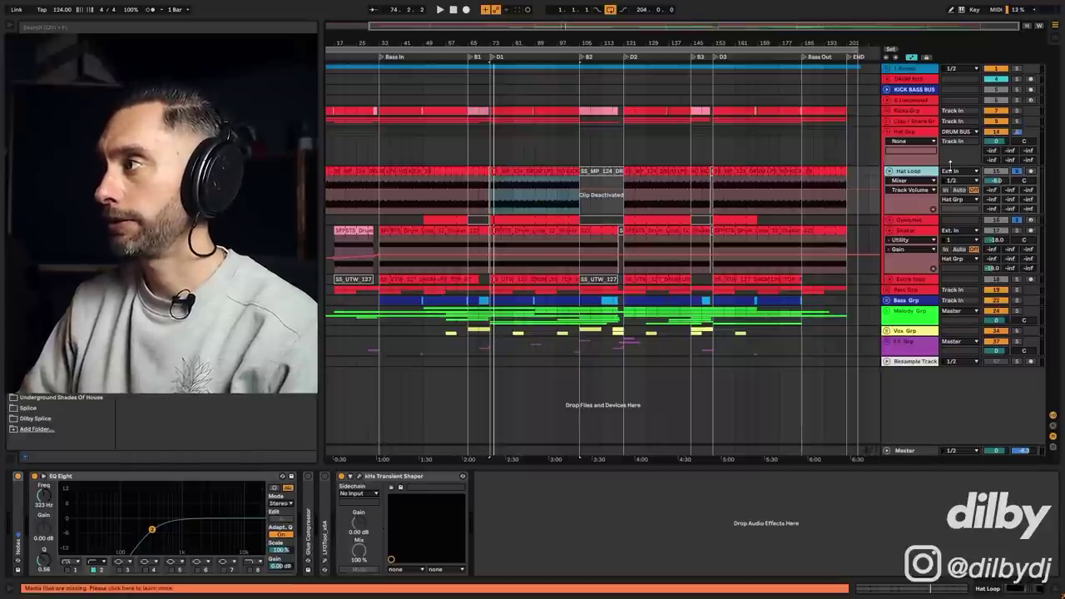
click(359, 478)
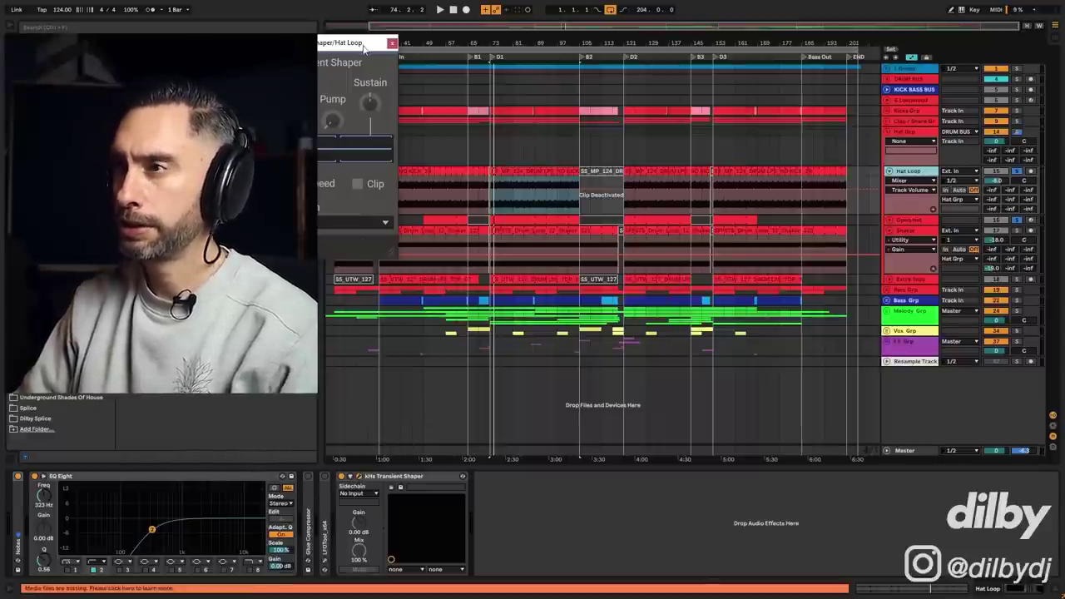
drag(364, 48, 741, 193)
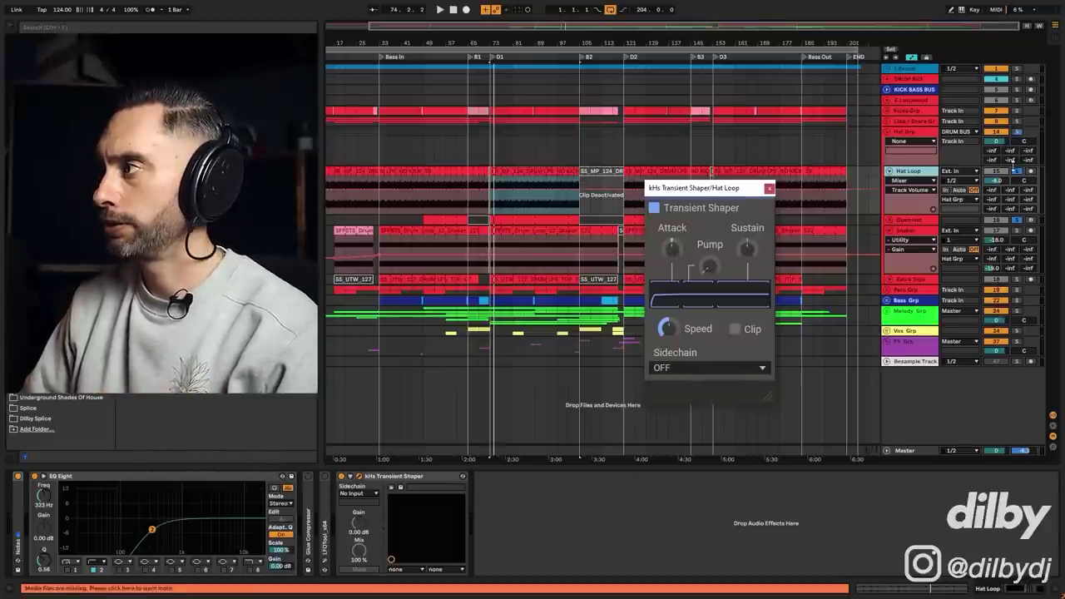
click(341, 477)
key(space)
click(341, 478)
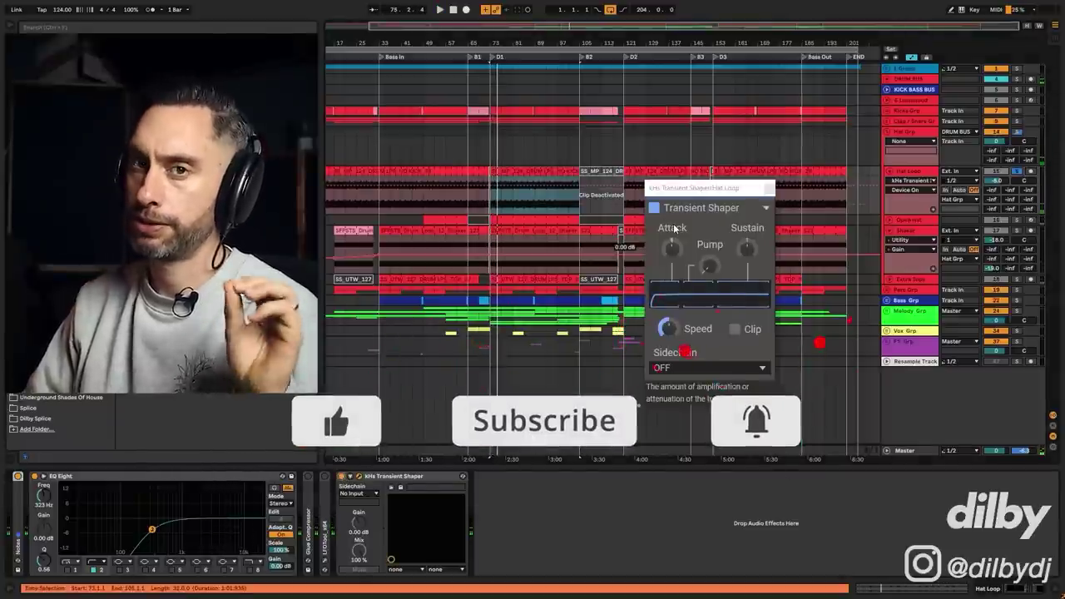
Play the Shaker loop from D1, close the Transient Shaper window and show the Shaker track's device chain.
click(912, 174)
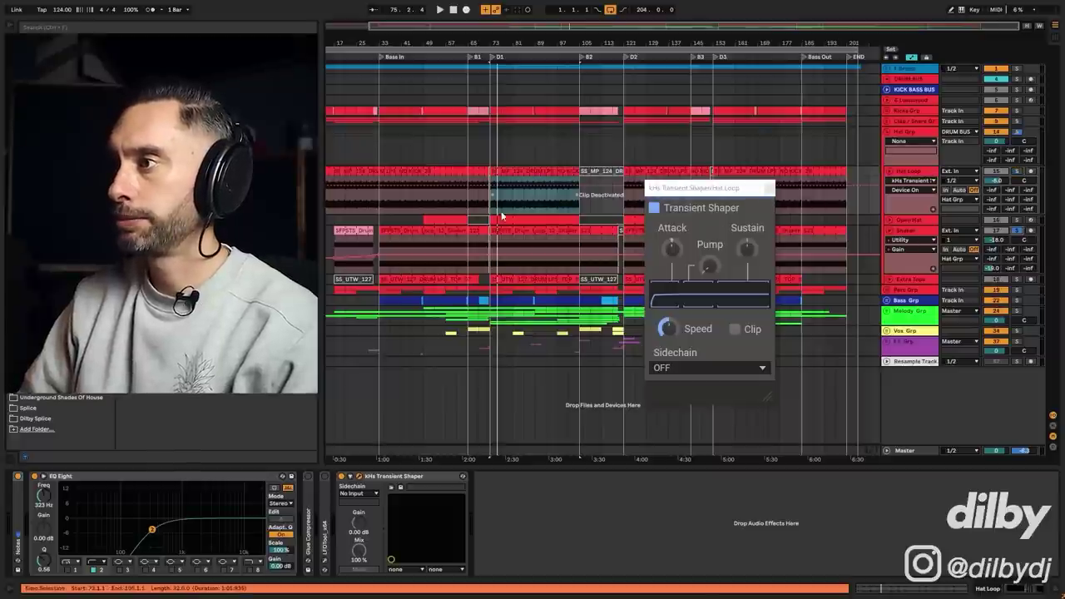
click(534, 235)
key(space)
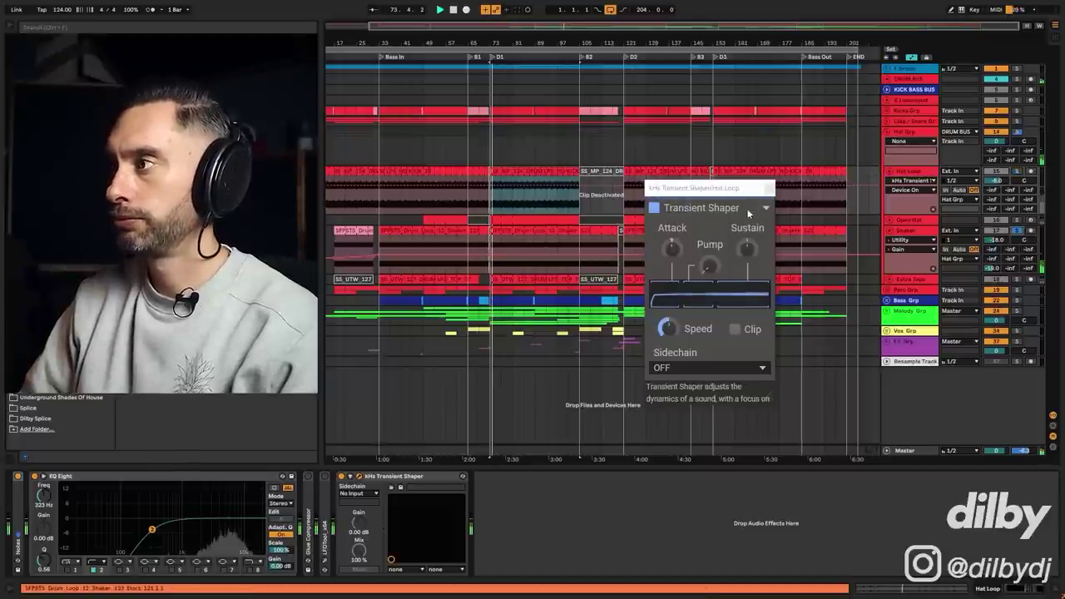
click(767, 190)
click(592, 241)
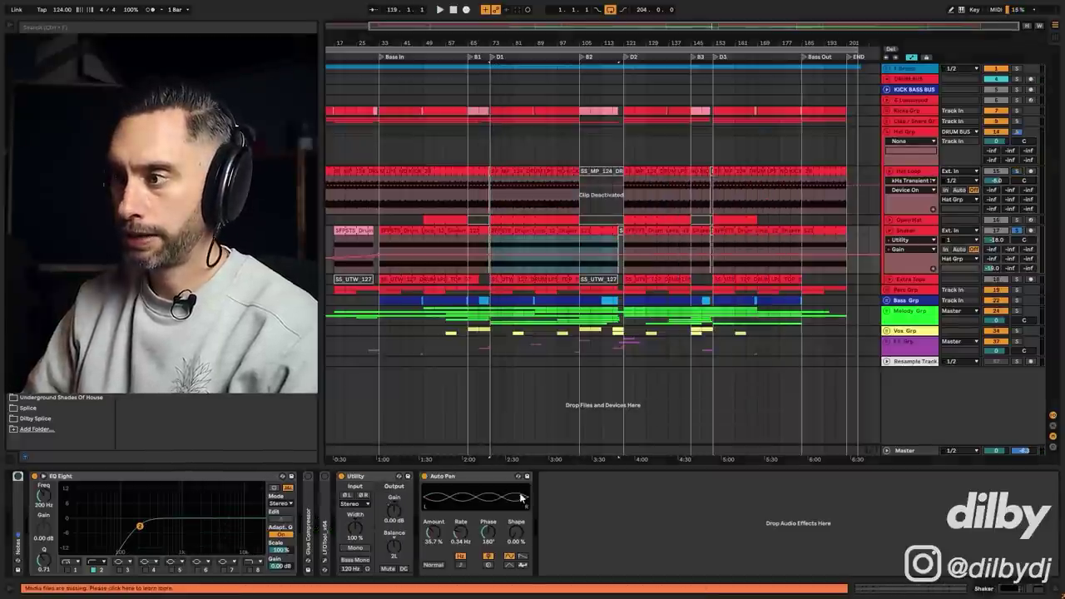
Check the Shaker's track volume in the arrangement and its send levels in the session mixer.
click(999, 238)
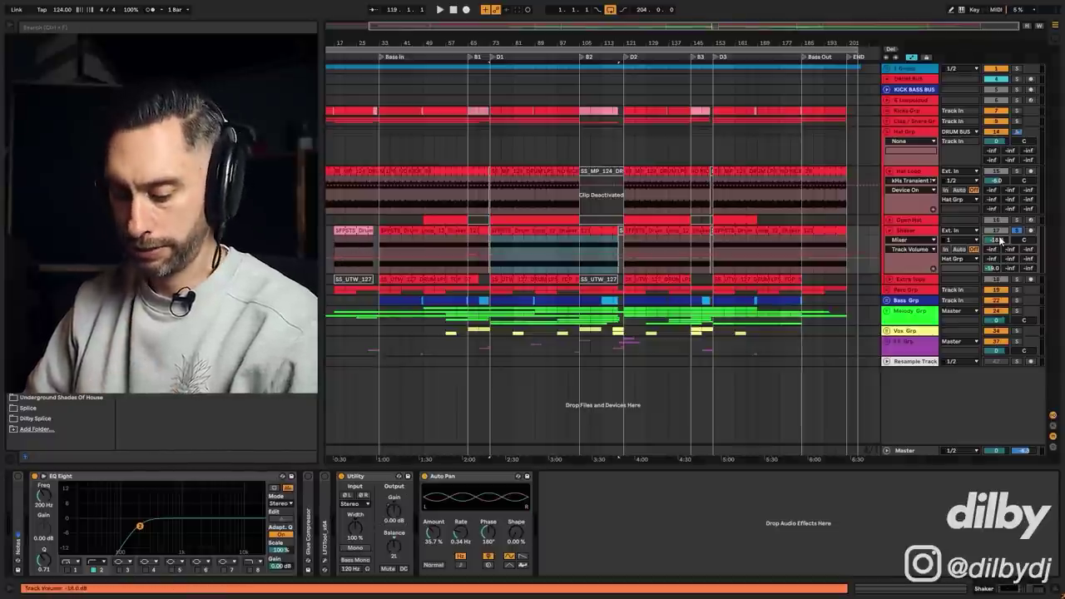
key(Tab)
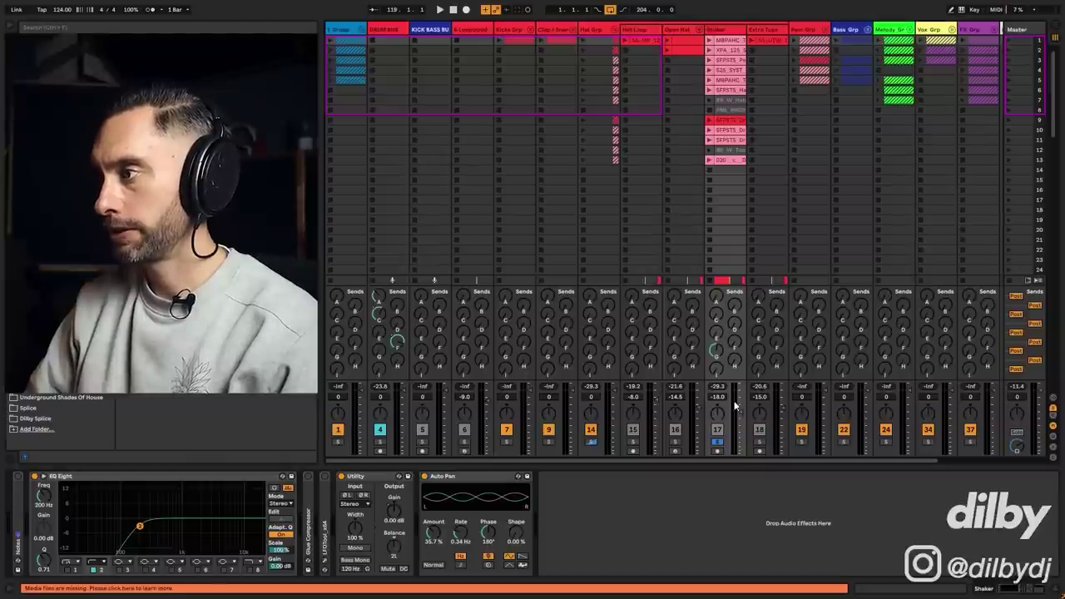
key(Tab)
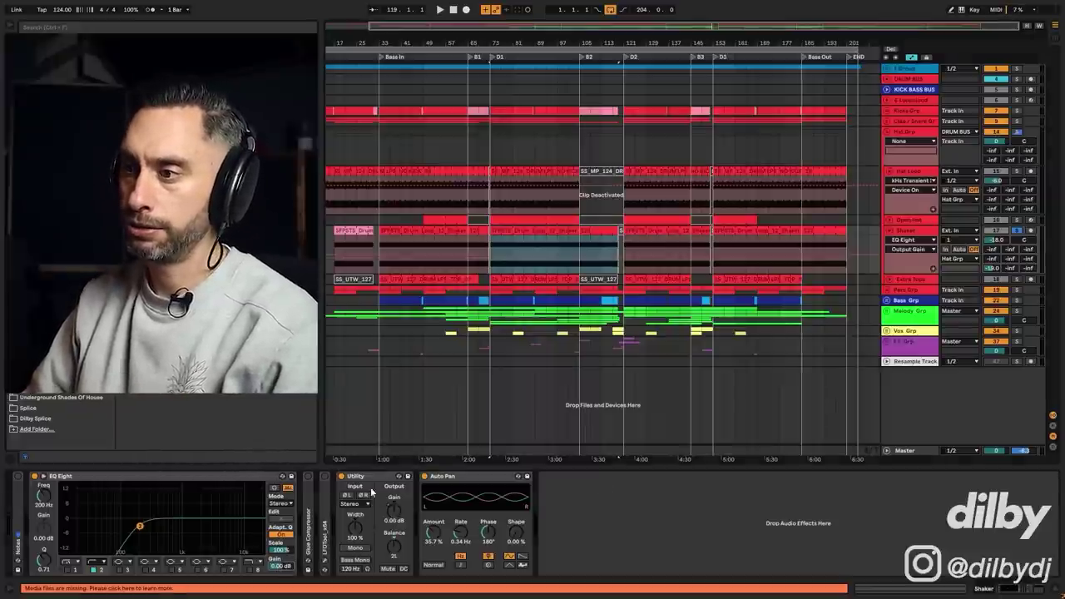
Fold the Shaker track, unfold Extra Tops and play its loop from D1 in solo.
click(889, 231)
click(889, 240)
click(887, 241)
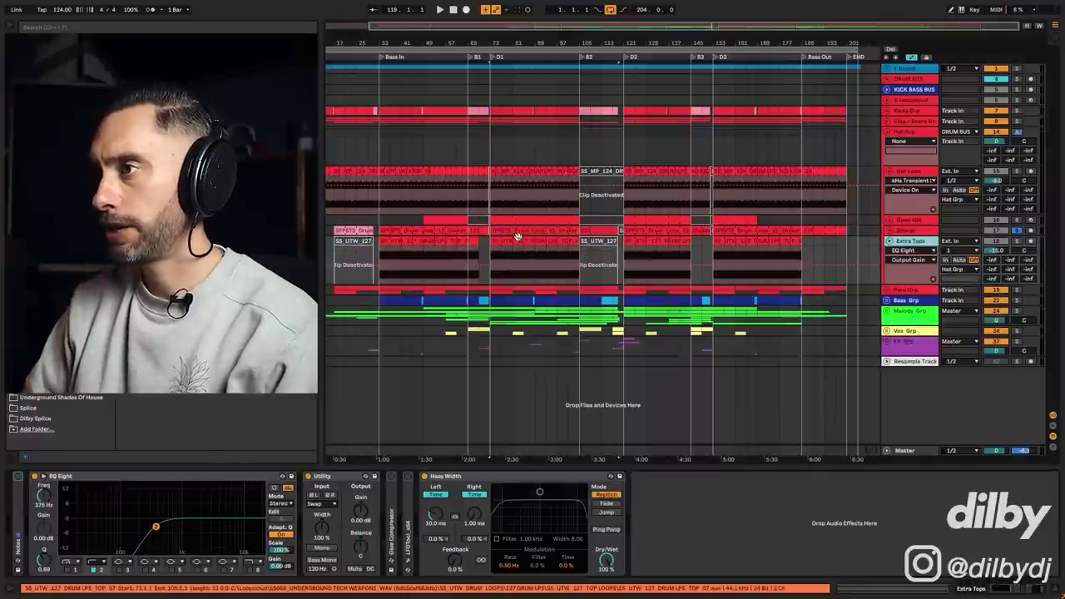
click(517, 240)
click(543, 242)
key(space)
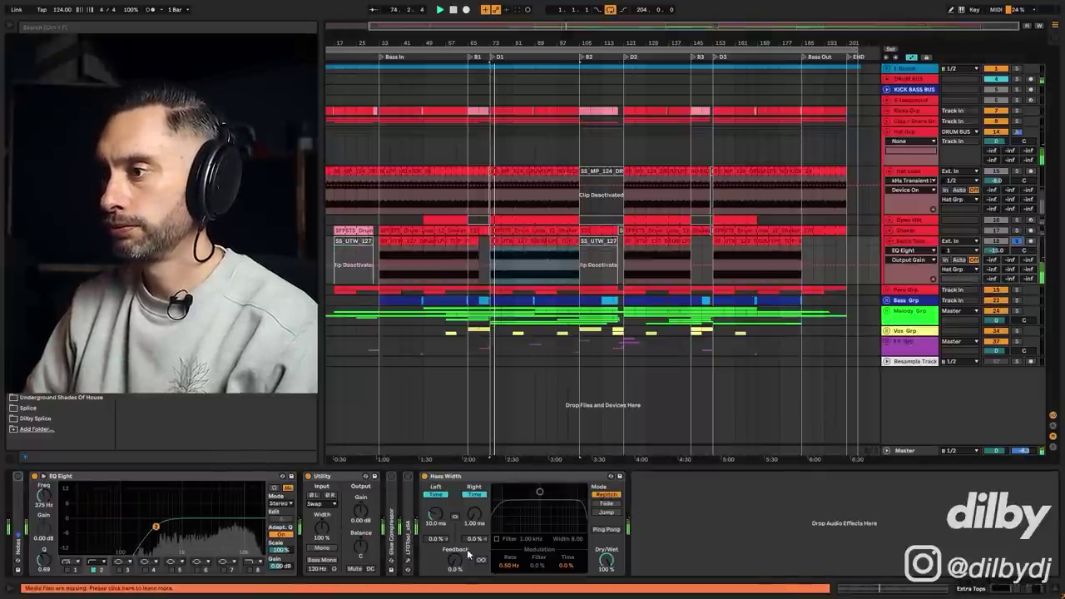
Compare the Haas Width settings of Open Hat and Extra Tops and play both tracks soloed together.
click(909, 219)
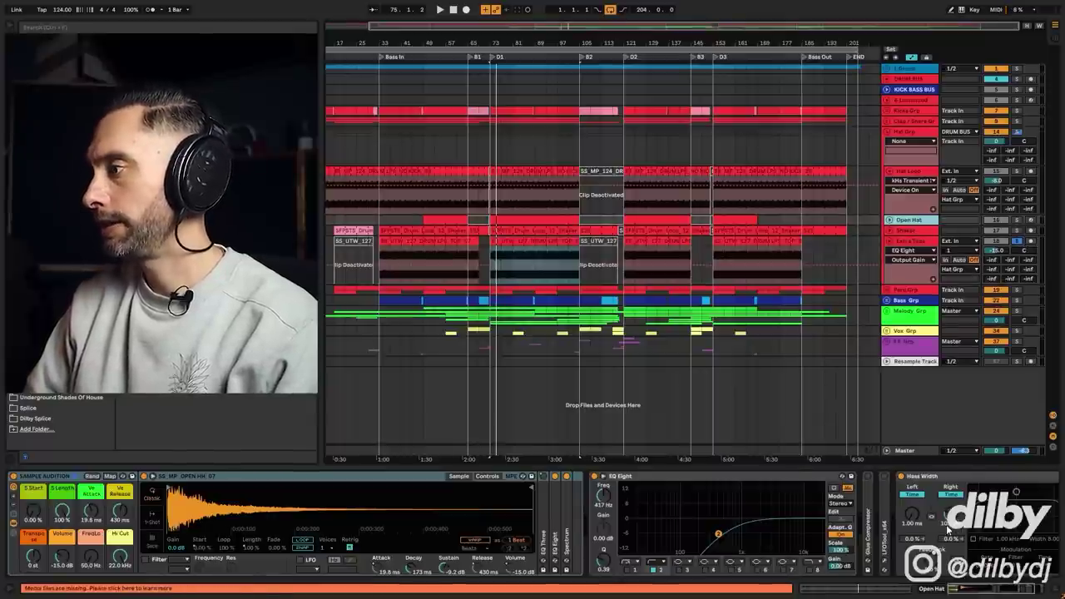
click(906, 239)
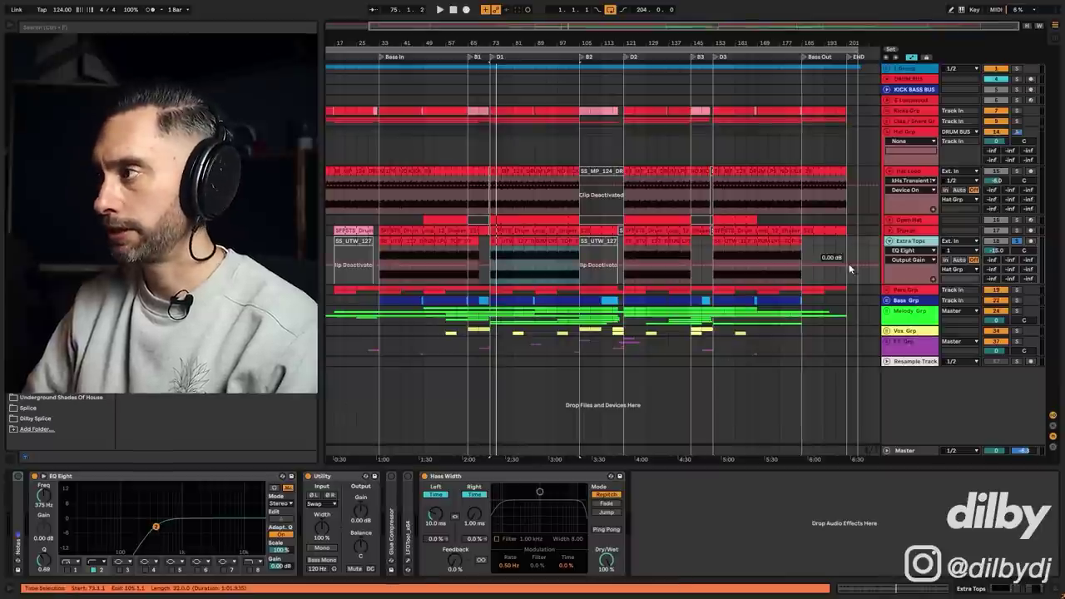
key(space)
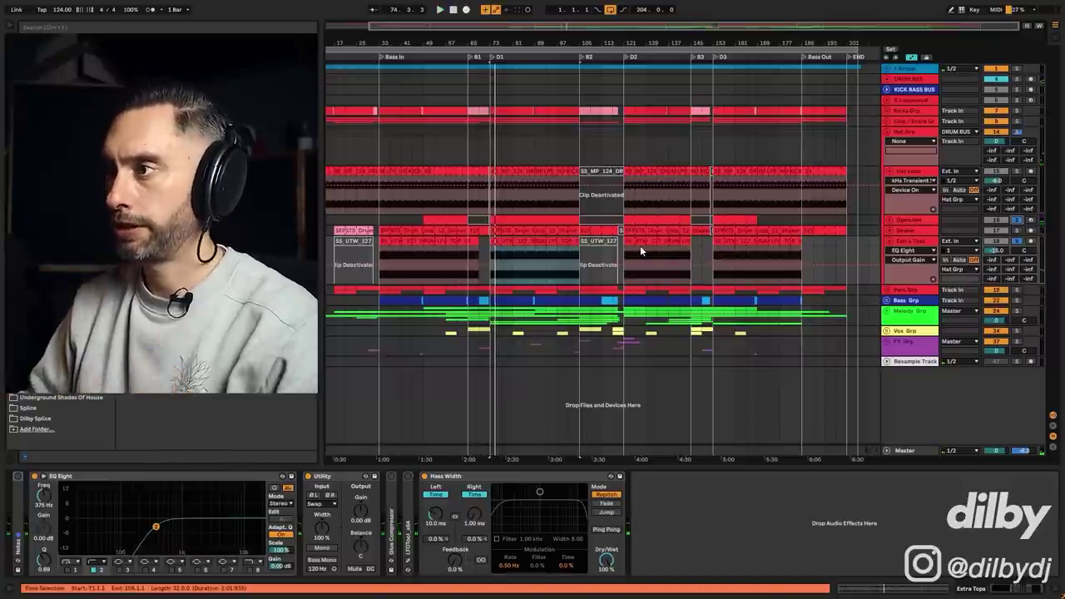
key(space)
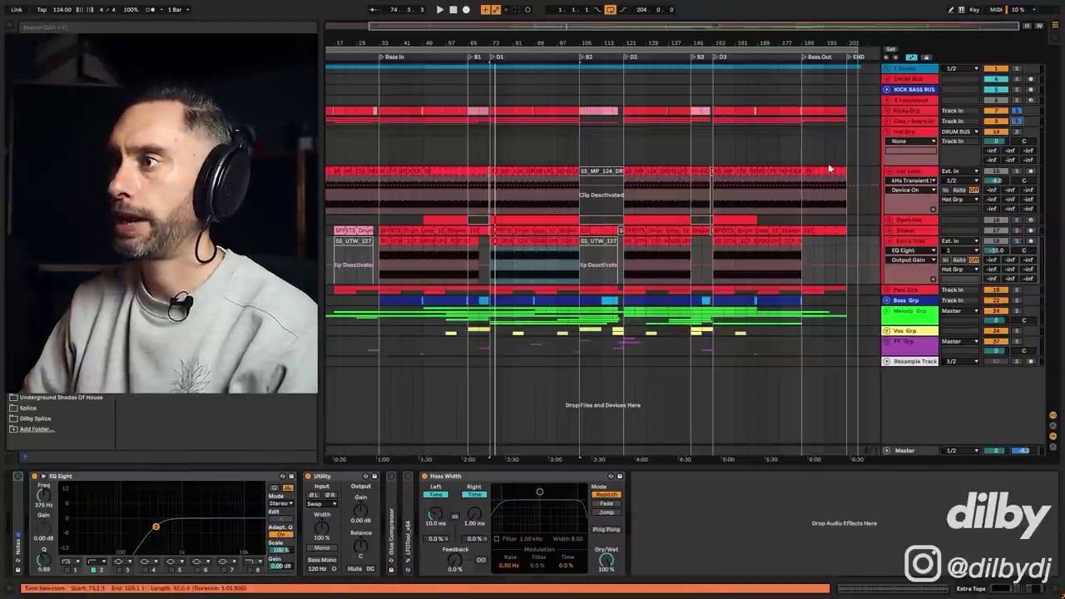
Play the soloed kicks and claps from D1, adding the hat and top tracks to the solo during playback.
key(space)
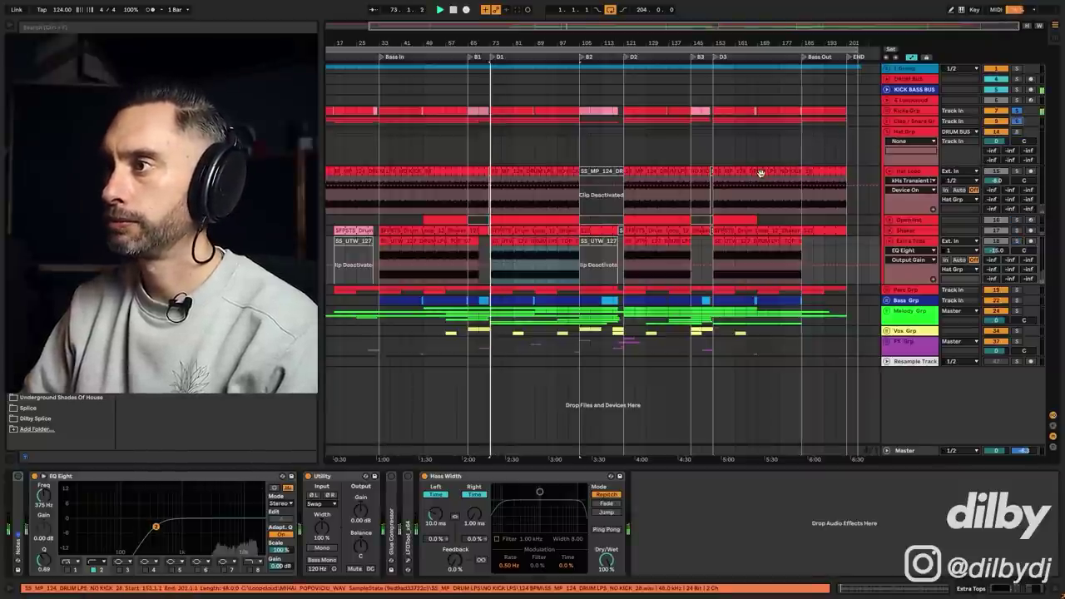
click(1015, 171)
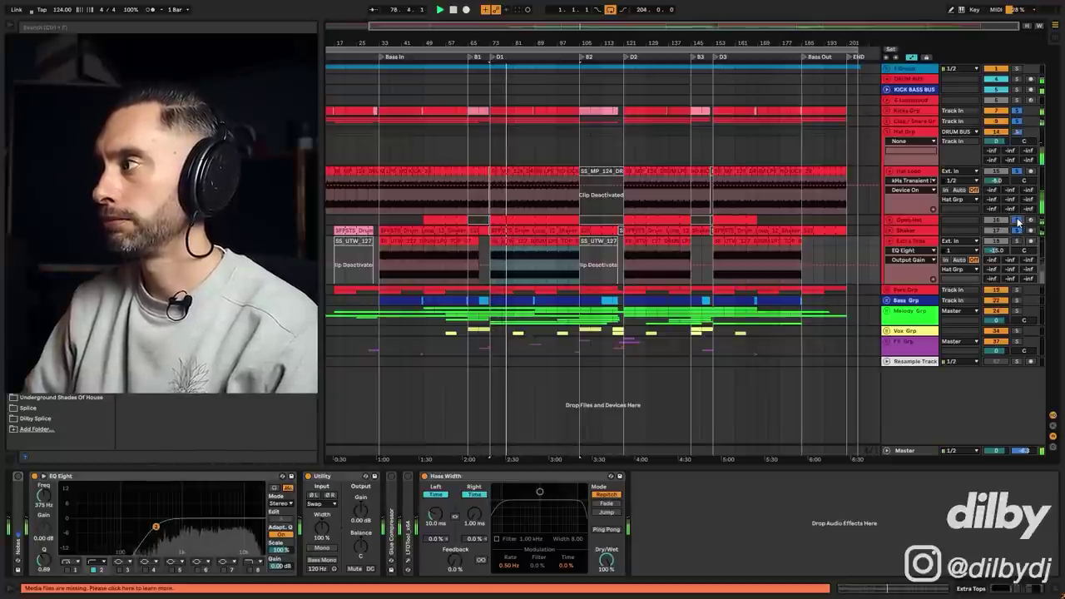
click(536, 254)
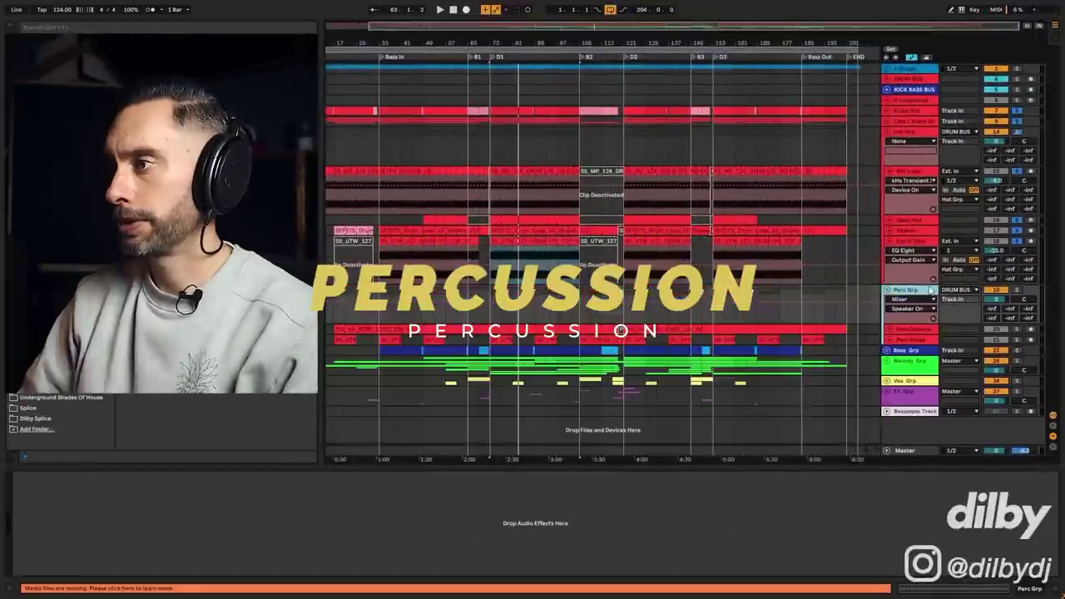
Solo Perc Texture, show its clip's Gain envelope and play the loop from bar 17.
click(904, 333)
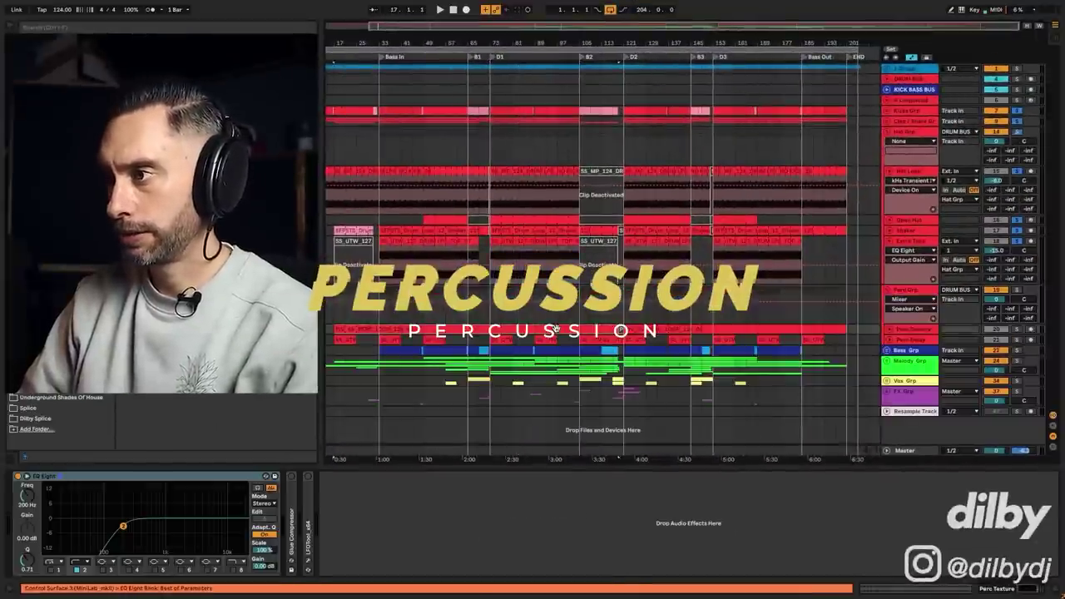
double_click(913, 331)
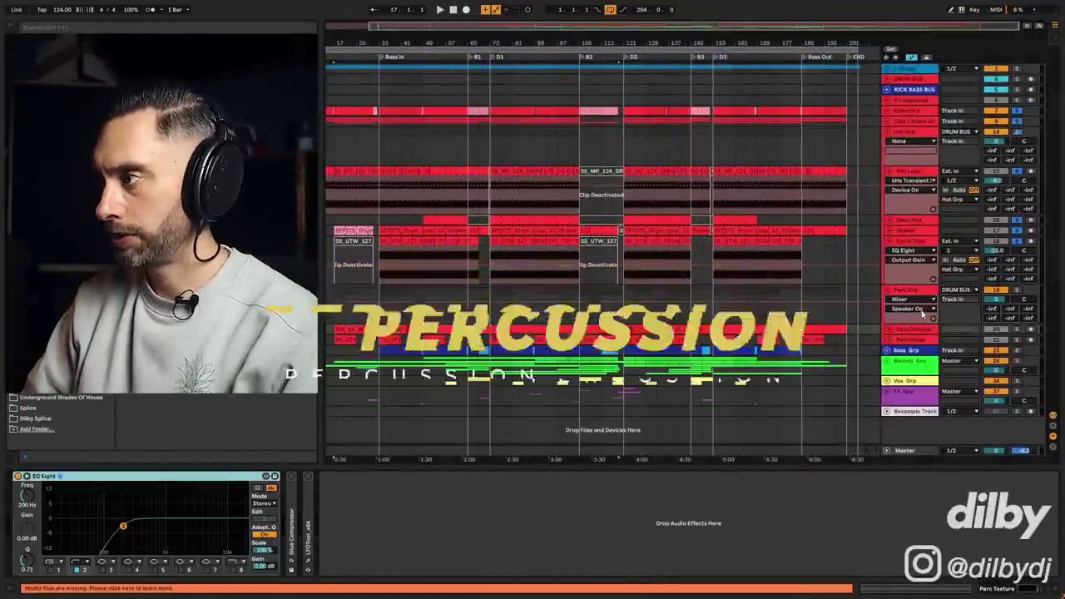
click(1016, 332)
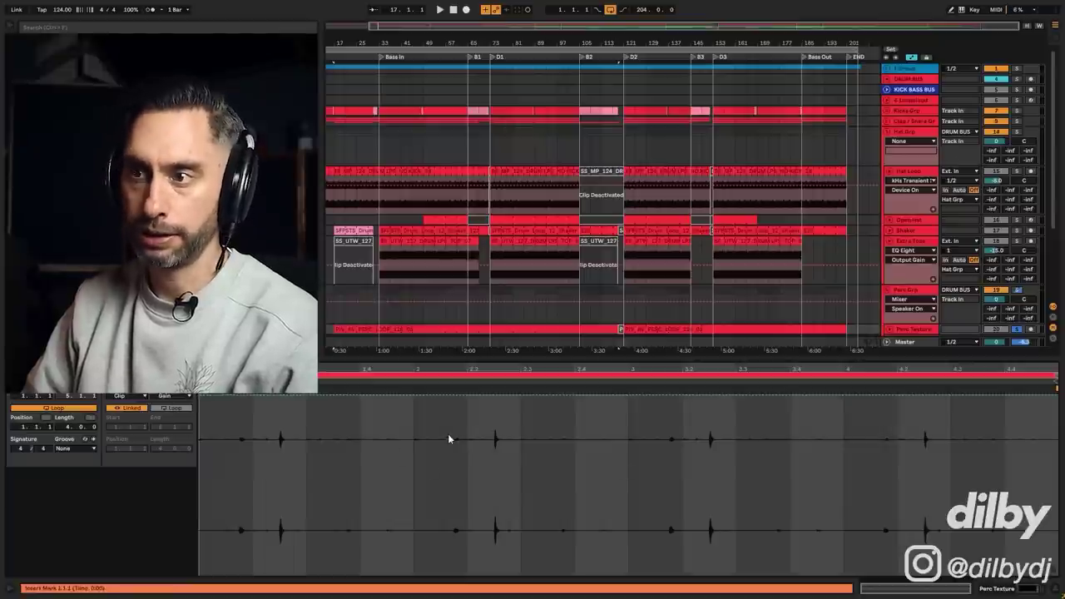
click(164, 397)
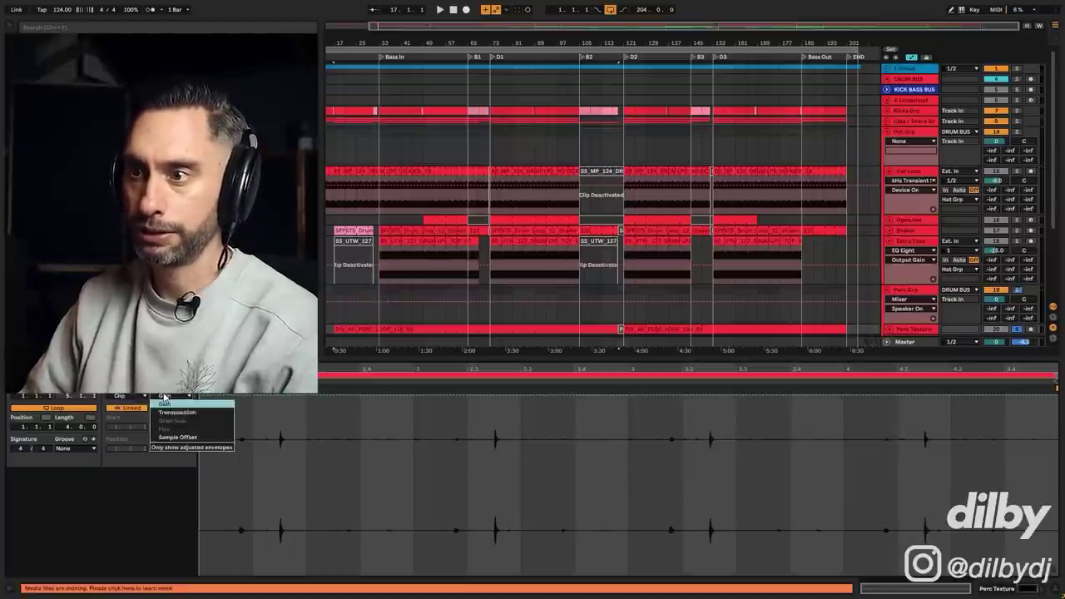
click(164, 403)
key(space)
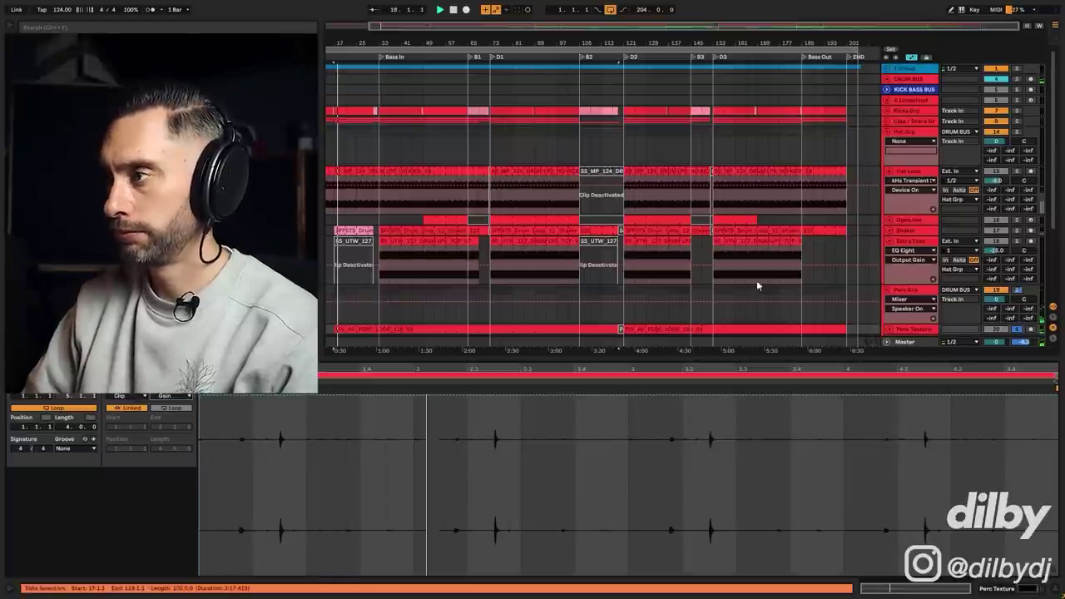
Mute the groups from Bass Grp through FX Grp so only the drum tracks remain active.
scroll(699, 253, down, 3)
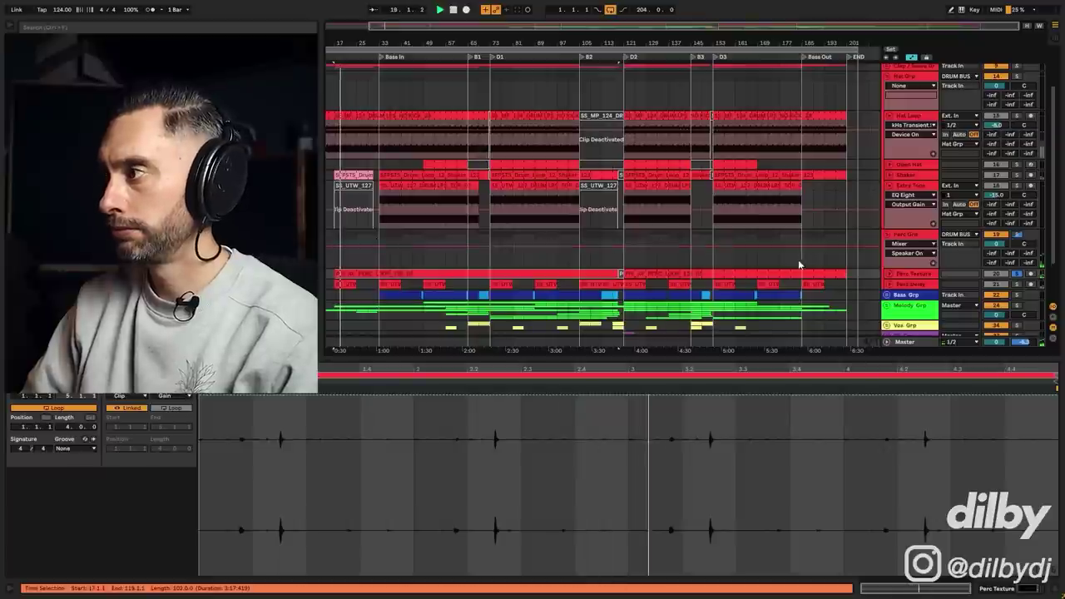
scroll(918, 268, down, 2)
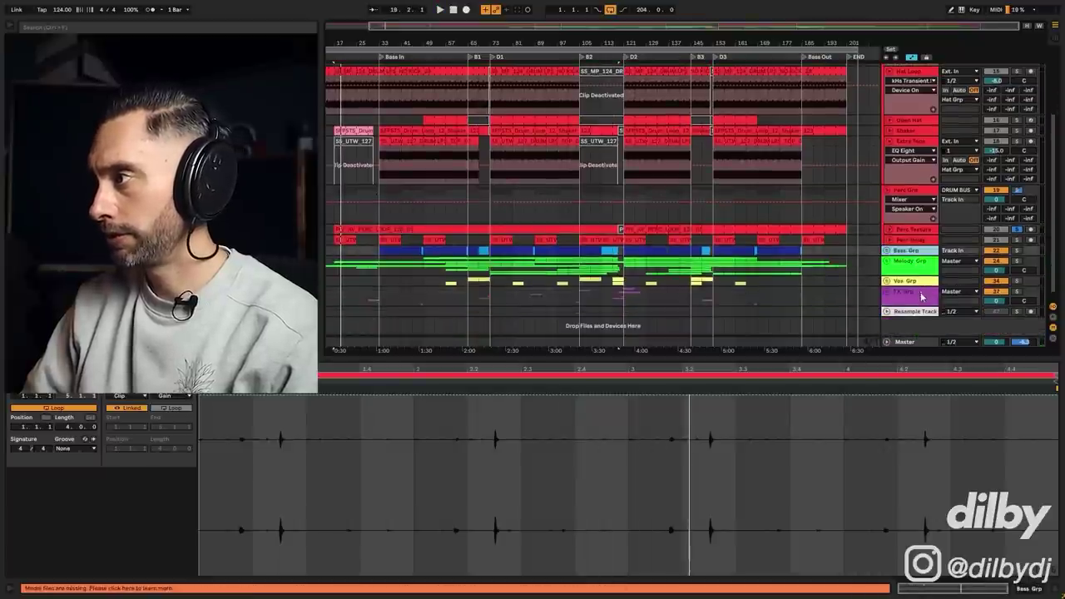
shift+click(921, 296)
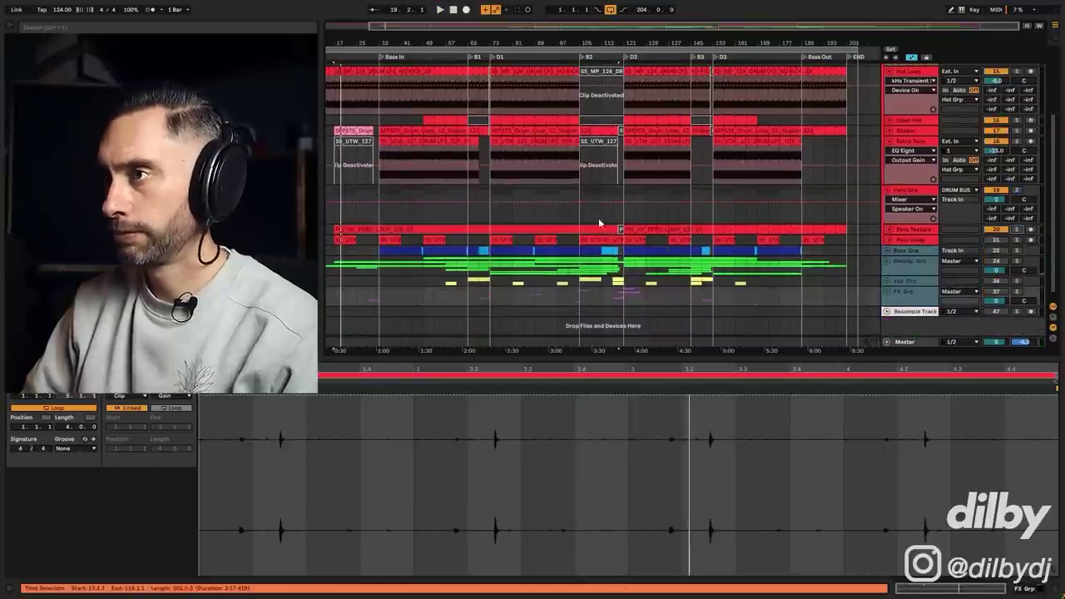
Play the drums from bar 17 and compare the groove with Perc Texture muted and unmuted.
click(354, 230)
key(space)
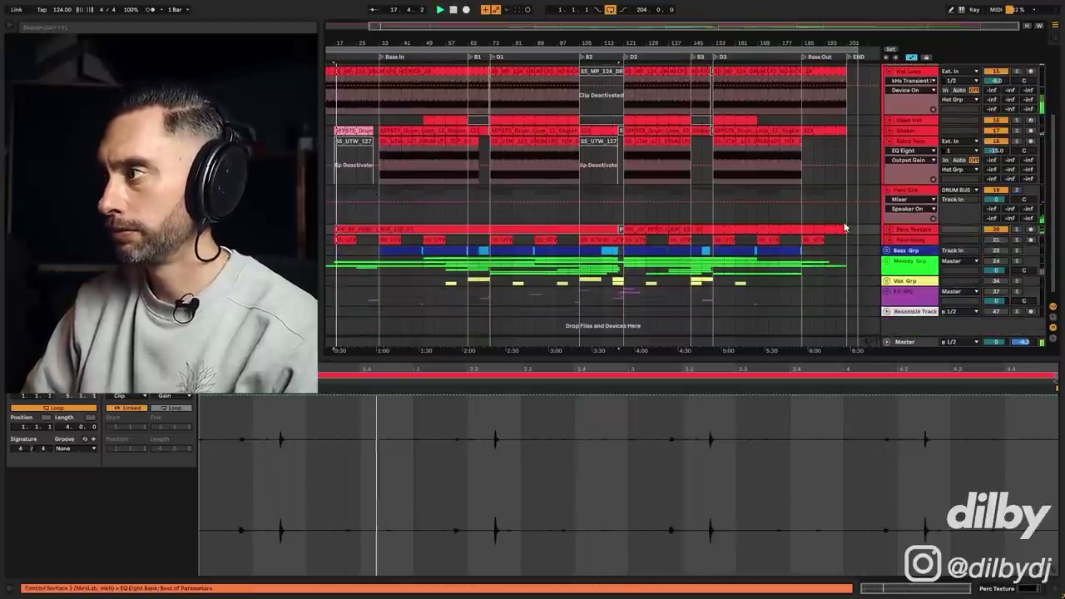
click(995, 231)
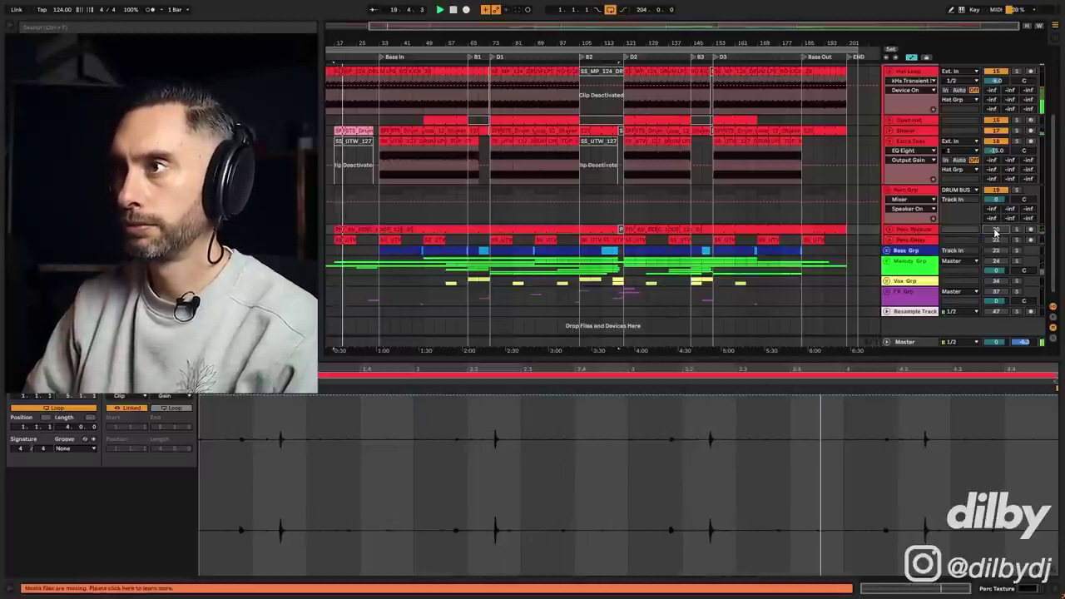
click(995, 232)
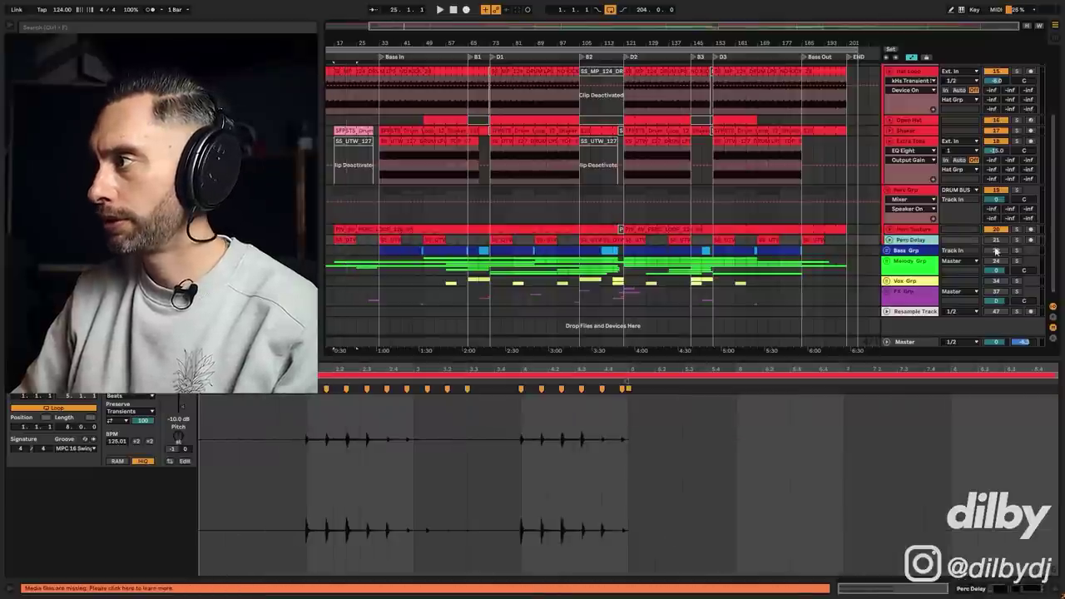
Audition the Perc Delay loop in solo and within the full drum mix from D1, viewing its device chain.
click(1017, 240)
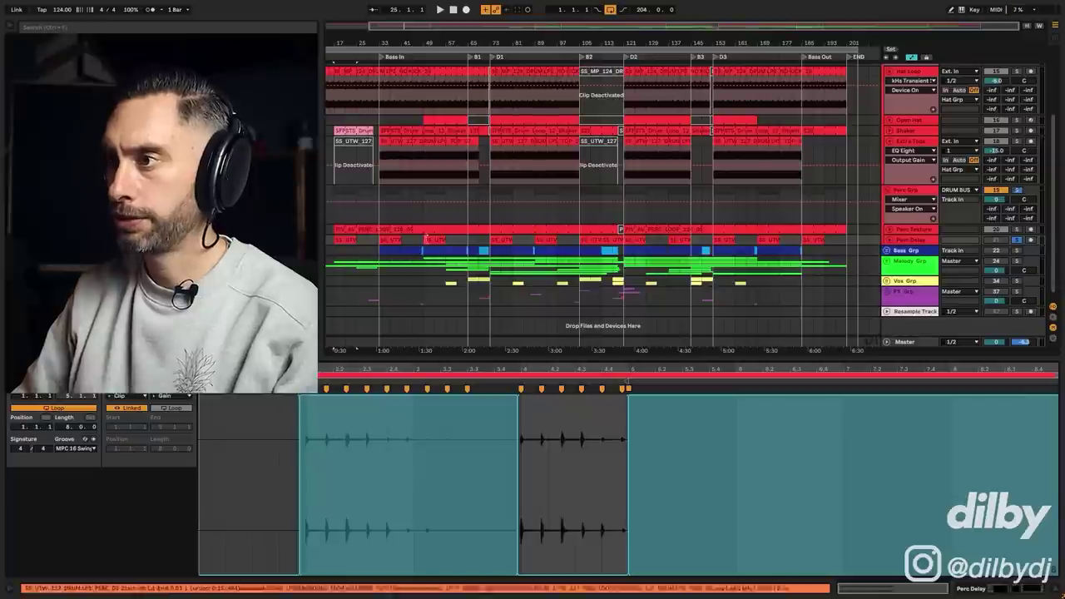
key(space)
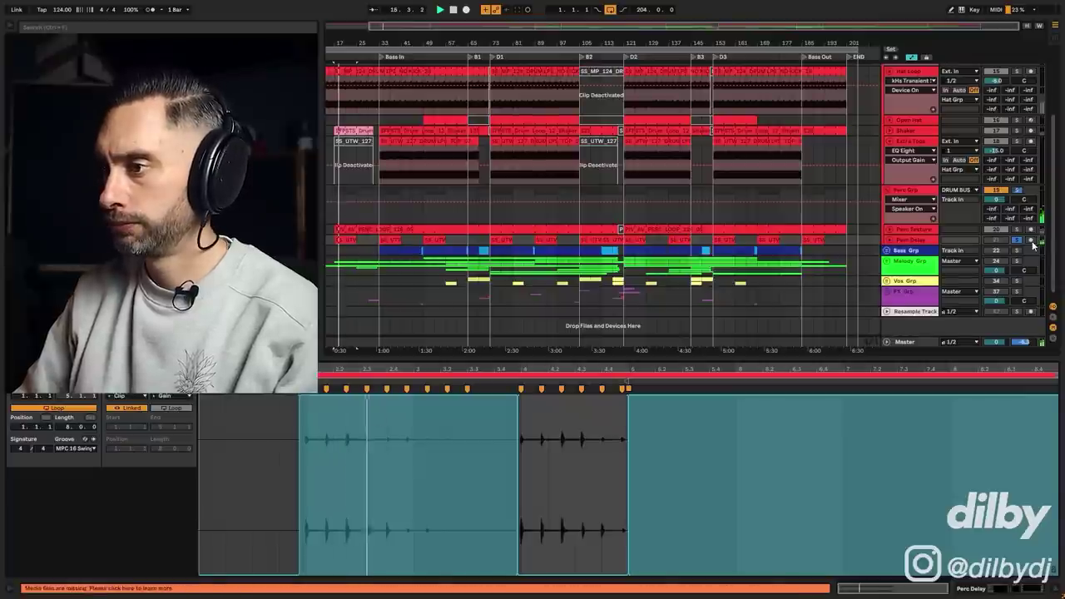
double_click(926, 243)
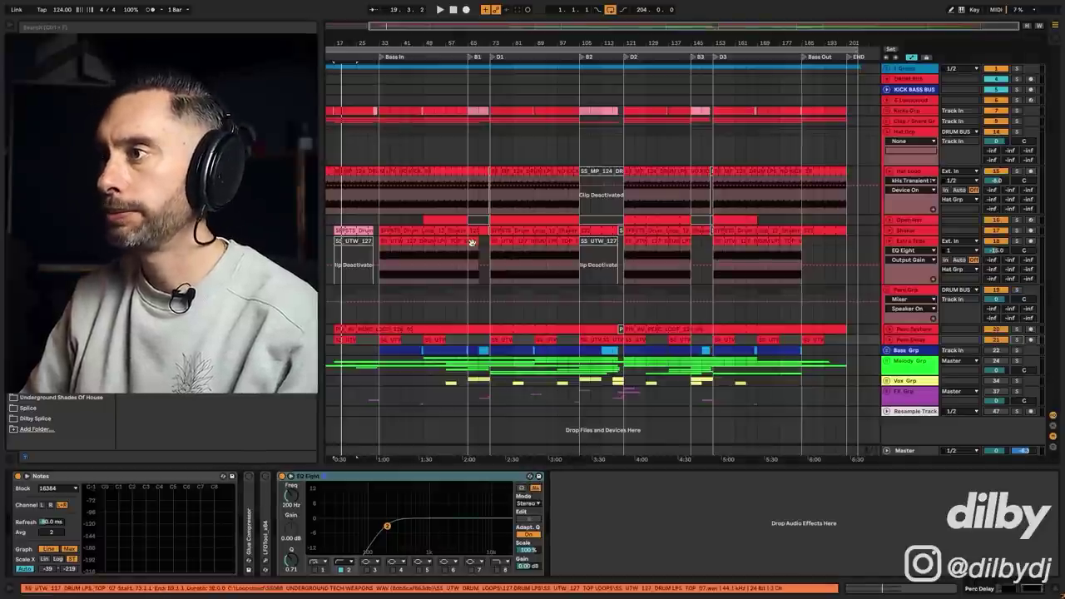
click(526, 220)
key(space)
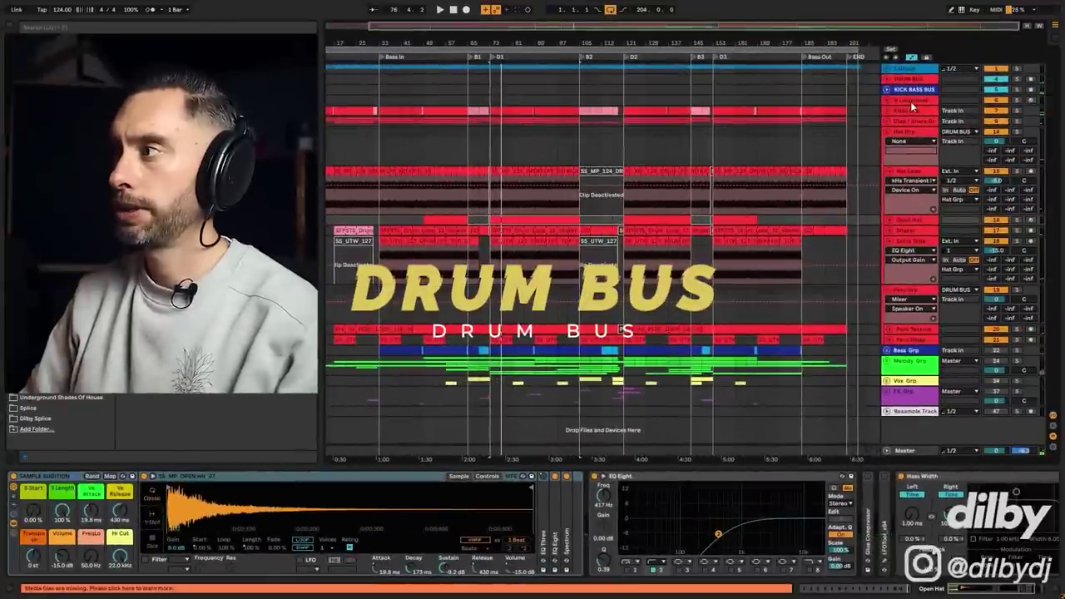
Show the DRUM BUS device chain and examine the Hollywood saturation module in the first Virtual Mix Rack.
click(908, 79)
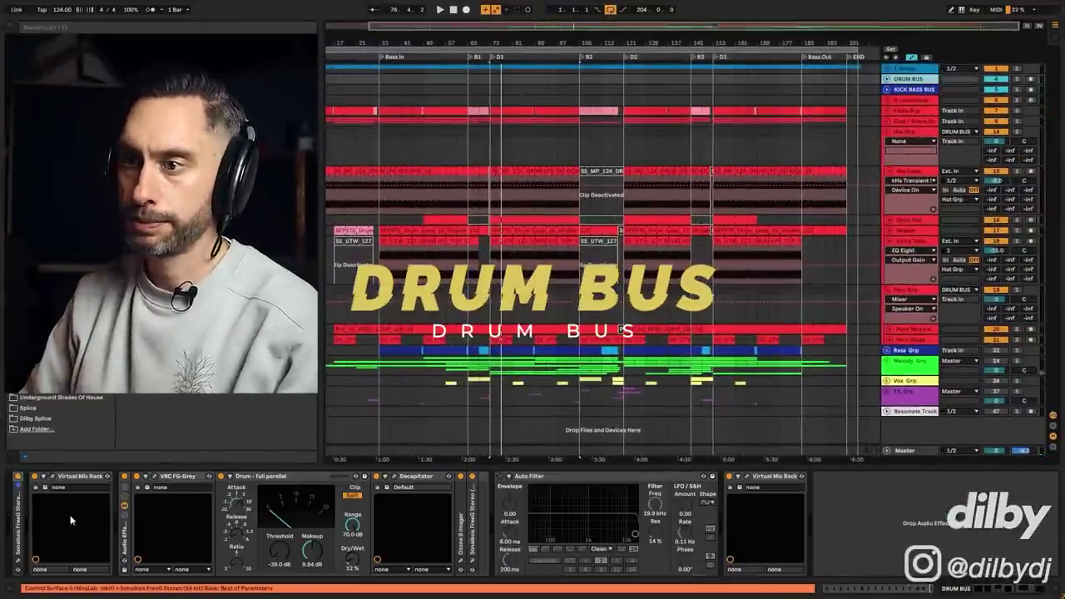
click(52, 477)
drag(482, 73, 649, 87)
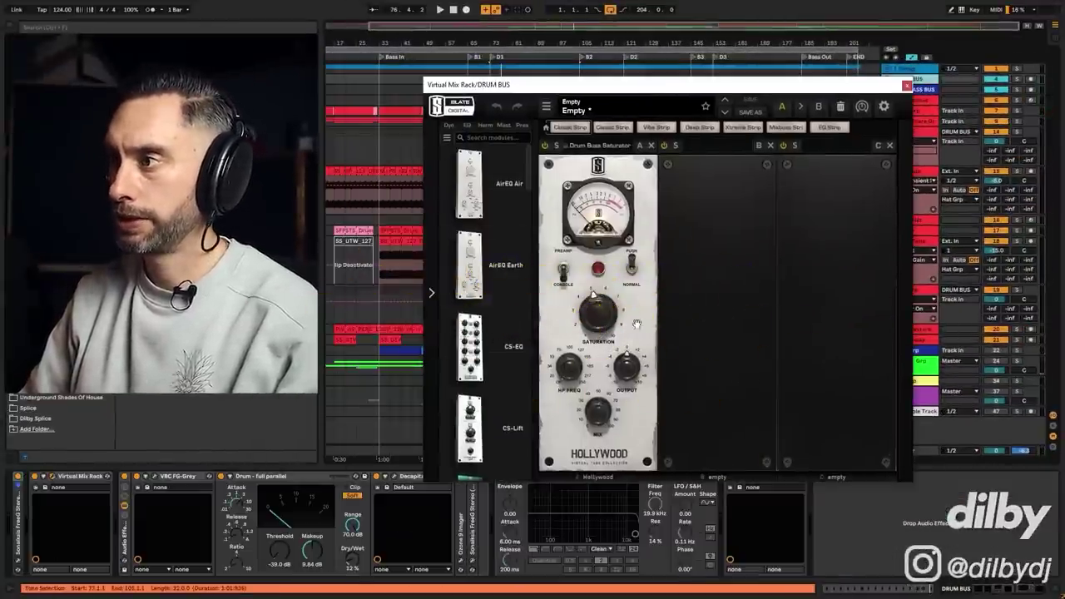
click(907, 86)
Open the VBC FG-Grey compressor on the DRUM BUS and play the drums to watch its gain reduction.
click(154, 477)
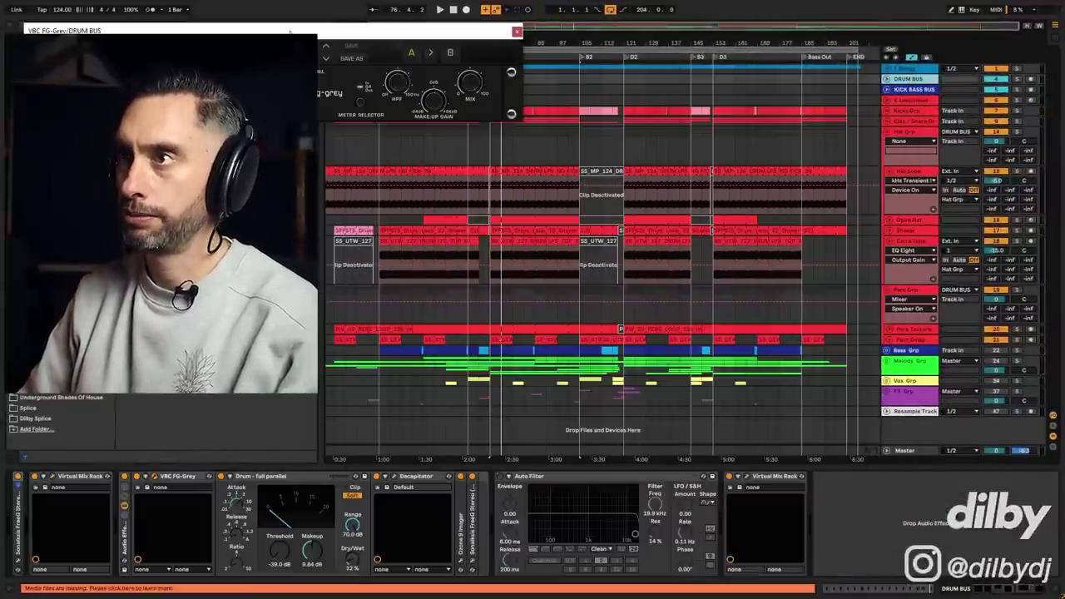
drag(288, 32, 628, 127)
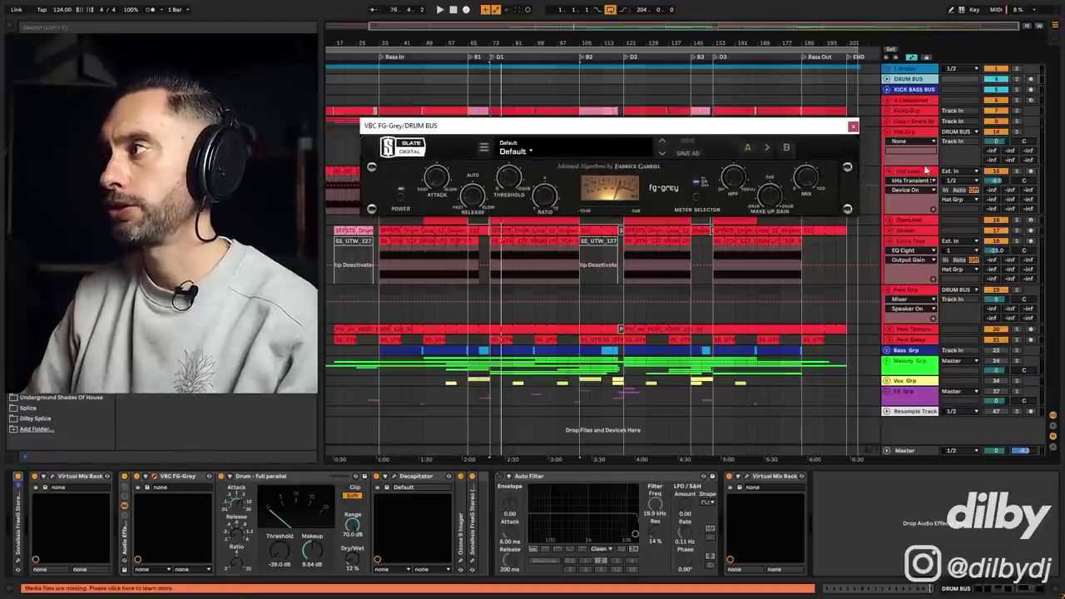
key(space)
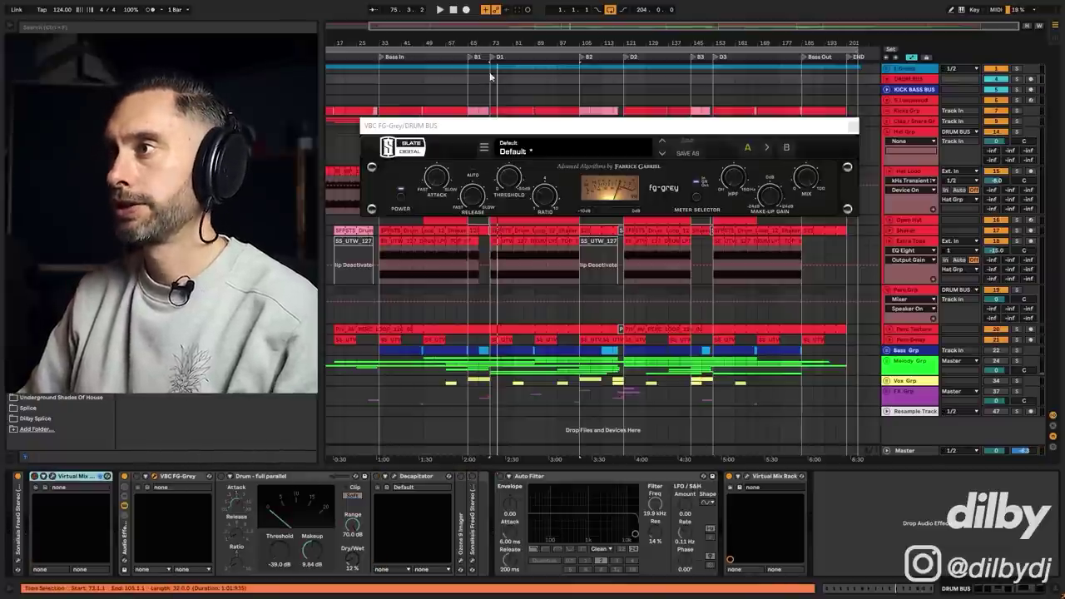
Play the drums from D1 and expand the DRUM BUS track, comparing the sound with the VBC FG-Grey compressor bypassed and active.
key(space)
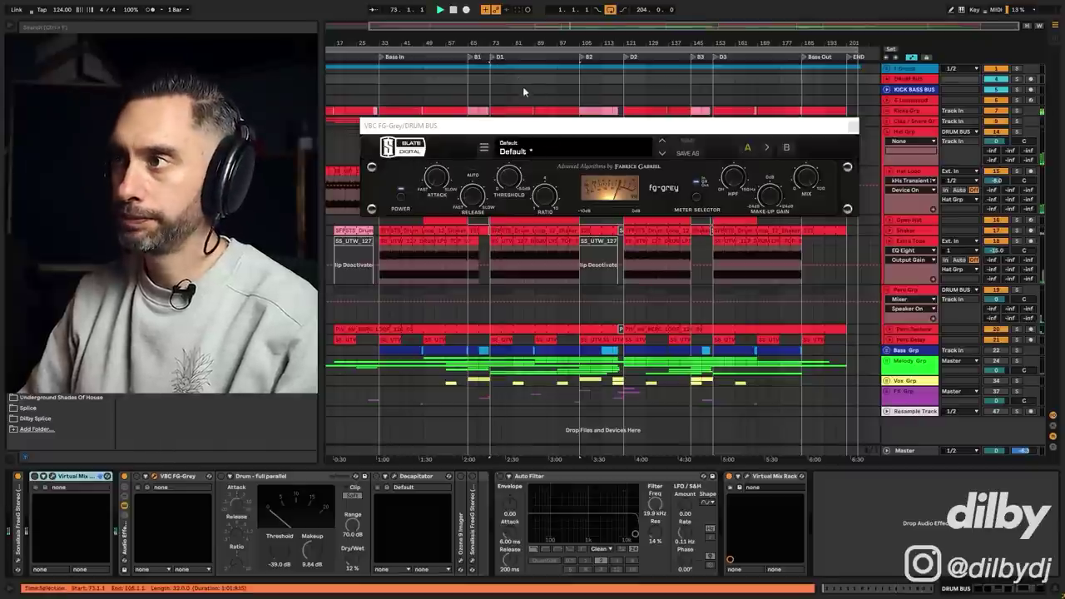
click(887, 79)
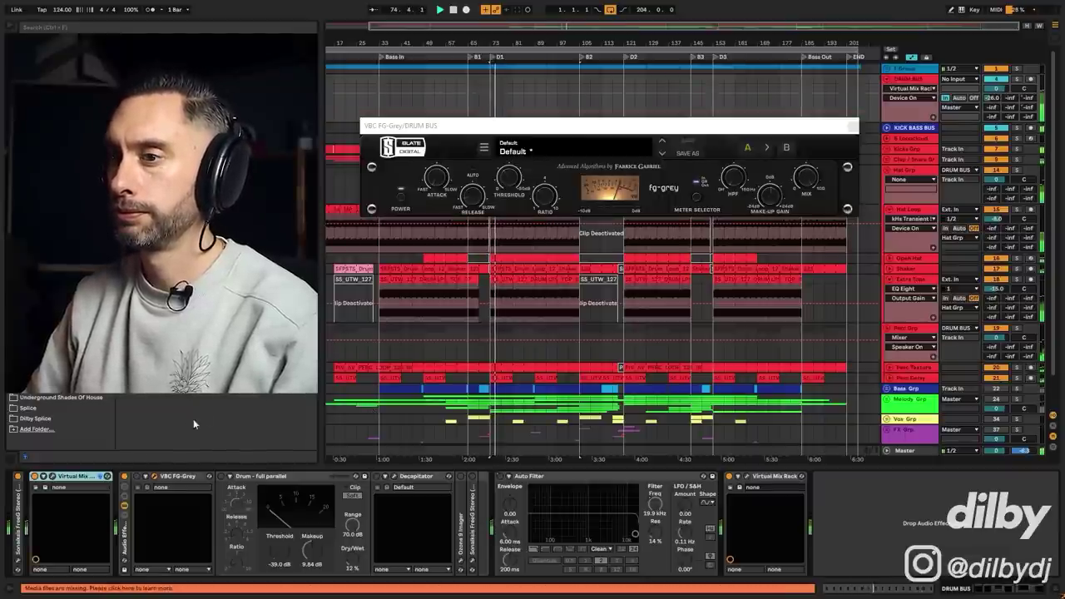
click(136, 478)
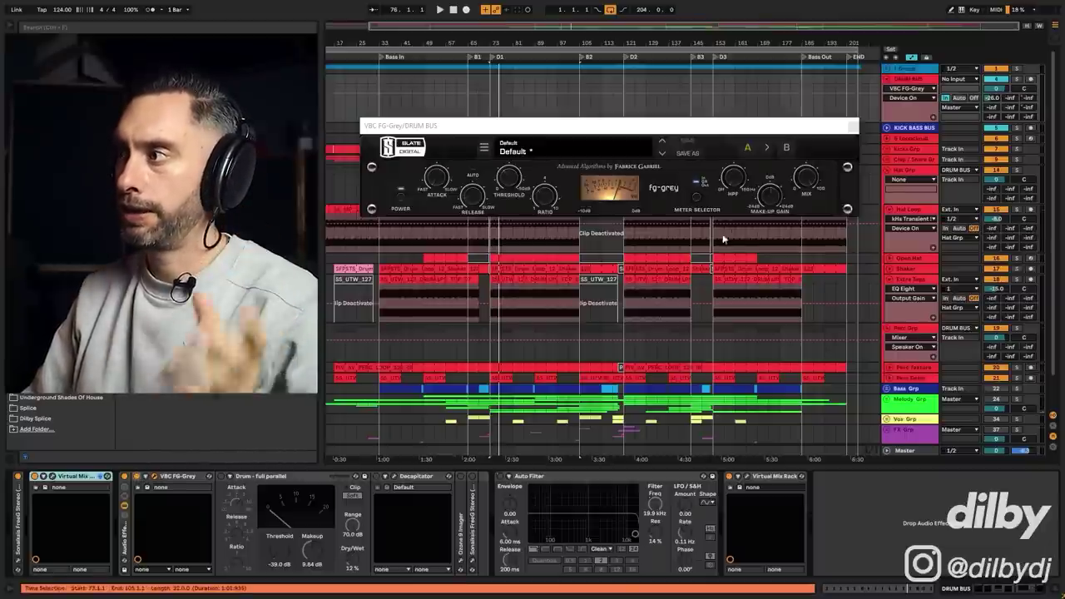
Examine the FG-Grey make-up gain and vary its Mix amount while the drums play from D1.
click(771, 197)
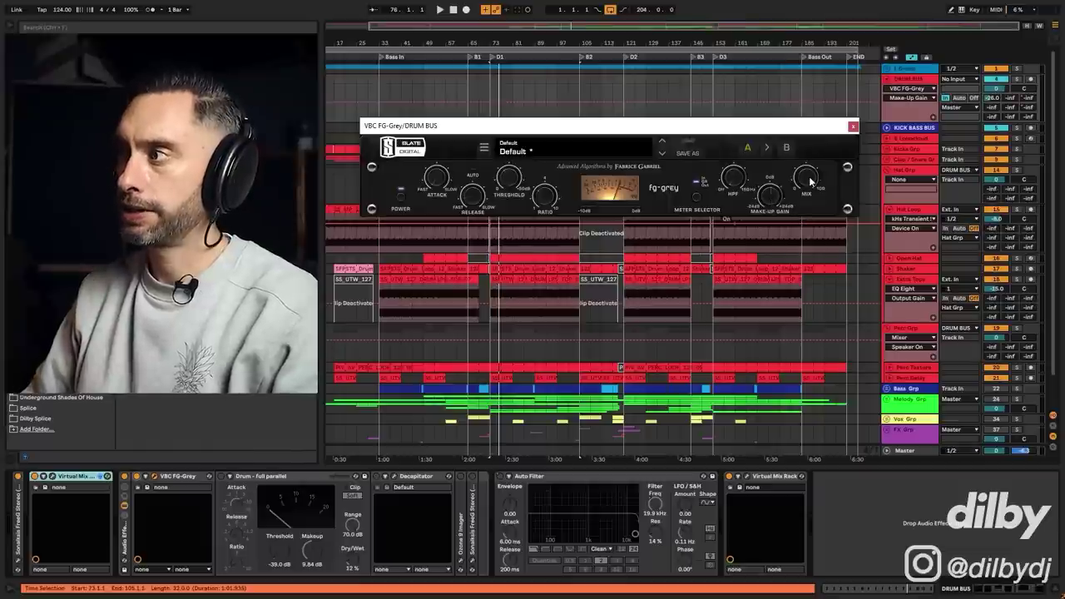
click(809, 181)
key(space)
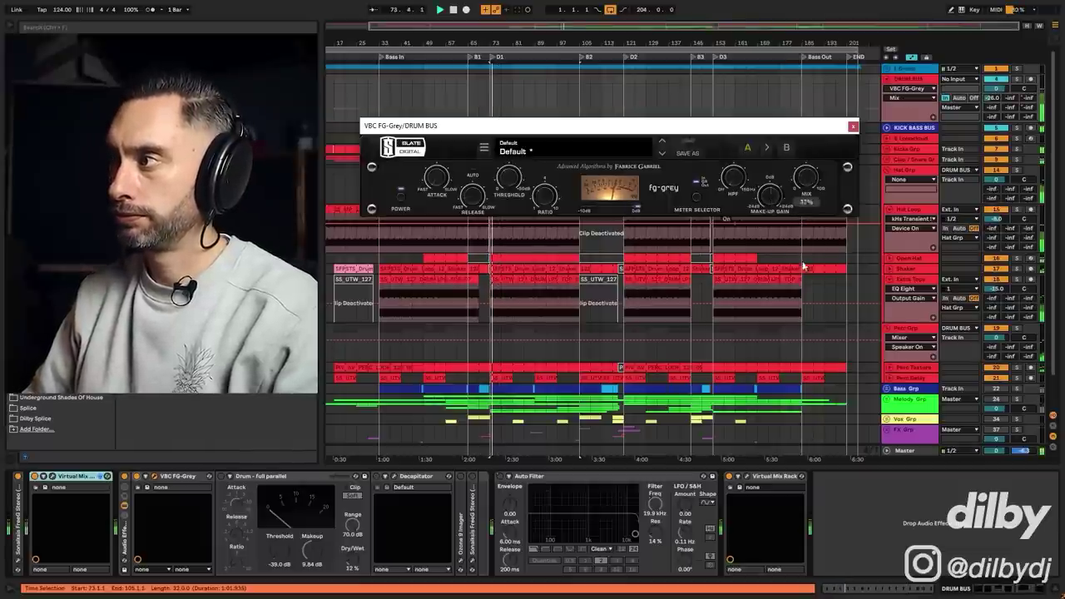
drag(803, 266, 807, 135)
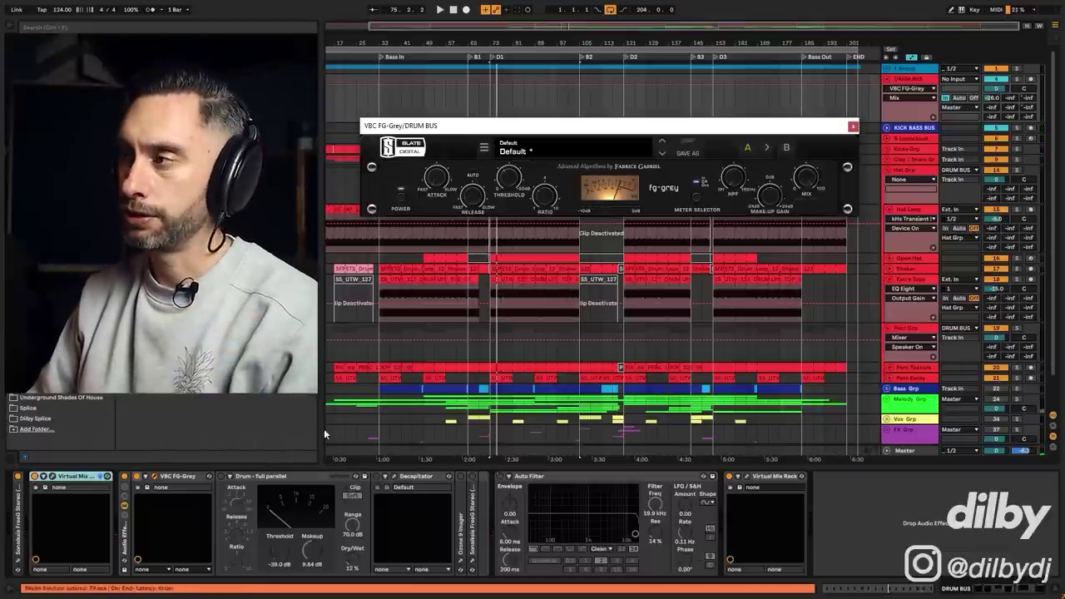
Activate the Drum - full parallel compressor and the Decapitator on the DRUM BUS, auditioning the drums with each one on and off.
click(225, 486)
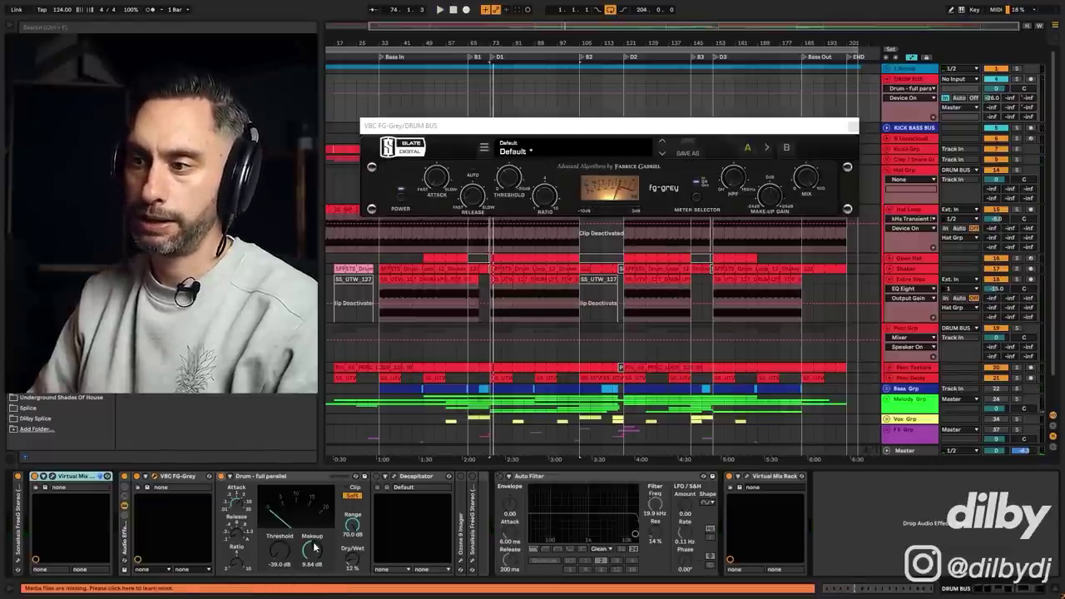
click(351, 564)
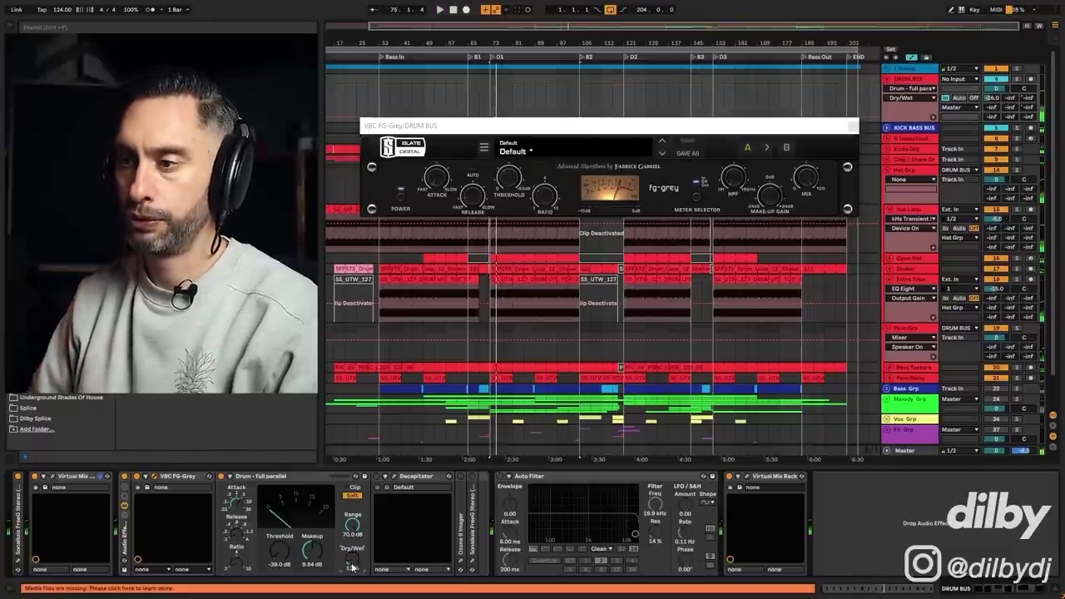
click(222, 477)
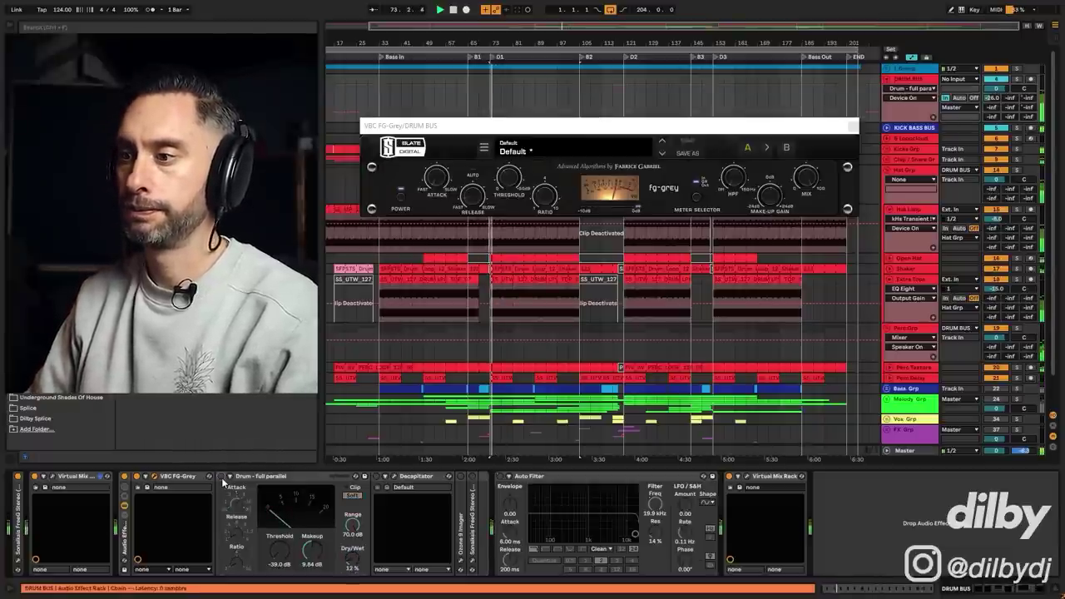
click(221, 477)
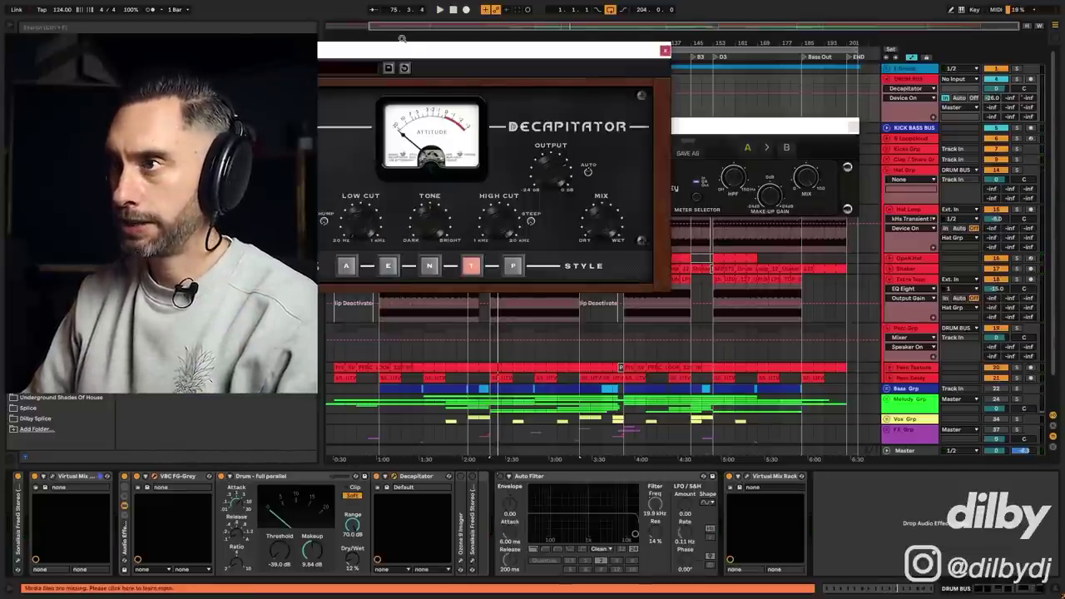
drag(412, 50, 422, 53)
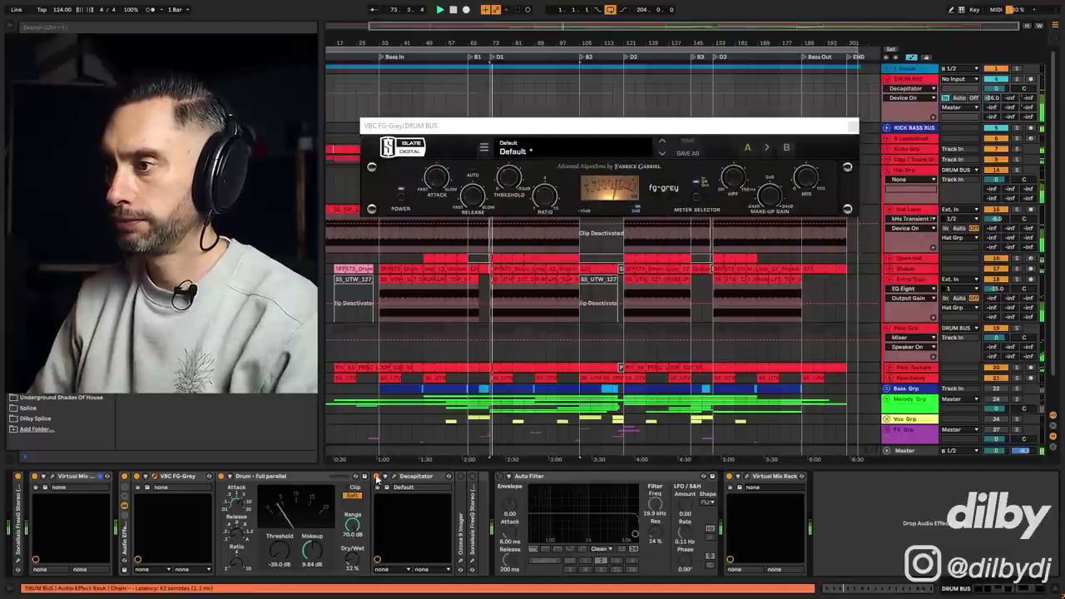
click(376, 477)
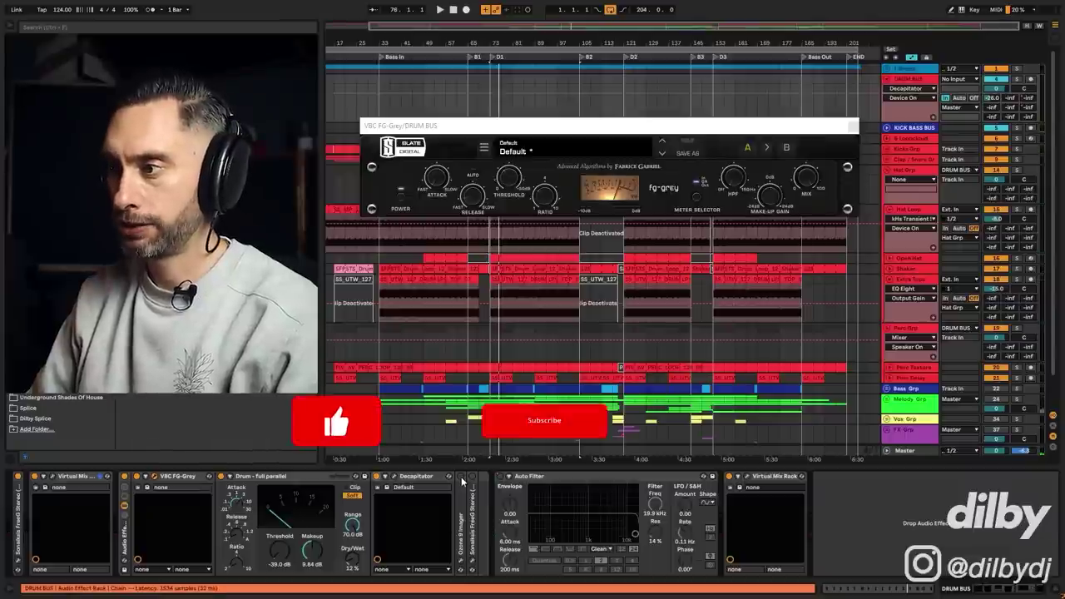
Move the first Virtual Mix Rack into the Audio Effect Rack and compare the drums with the whole rack bypassed and active.
click(124, 477)
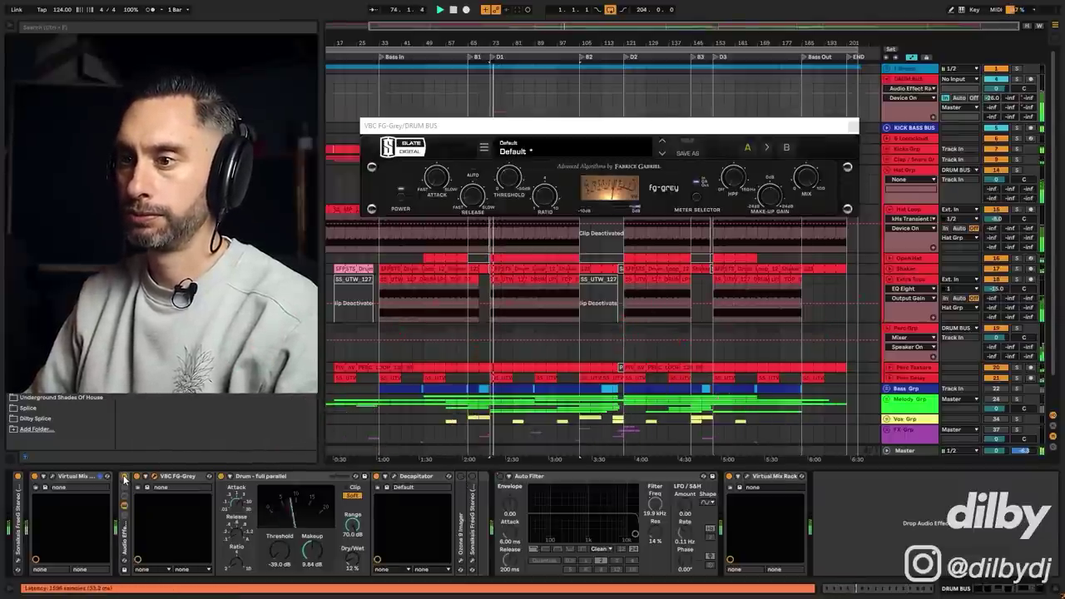
click(63, 476)
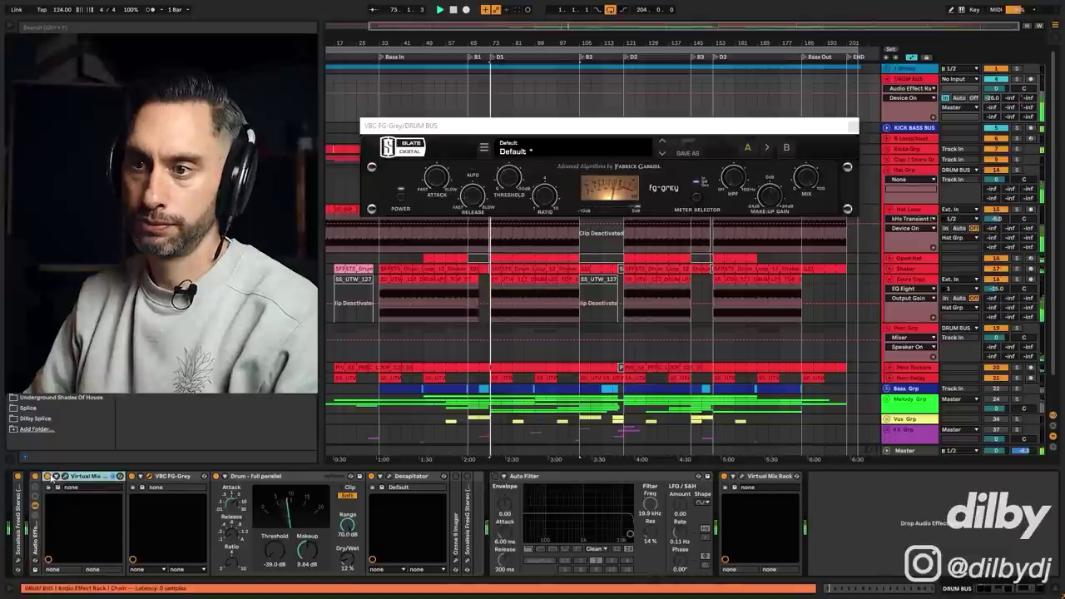
click(35, 477)
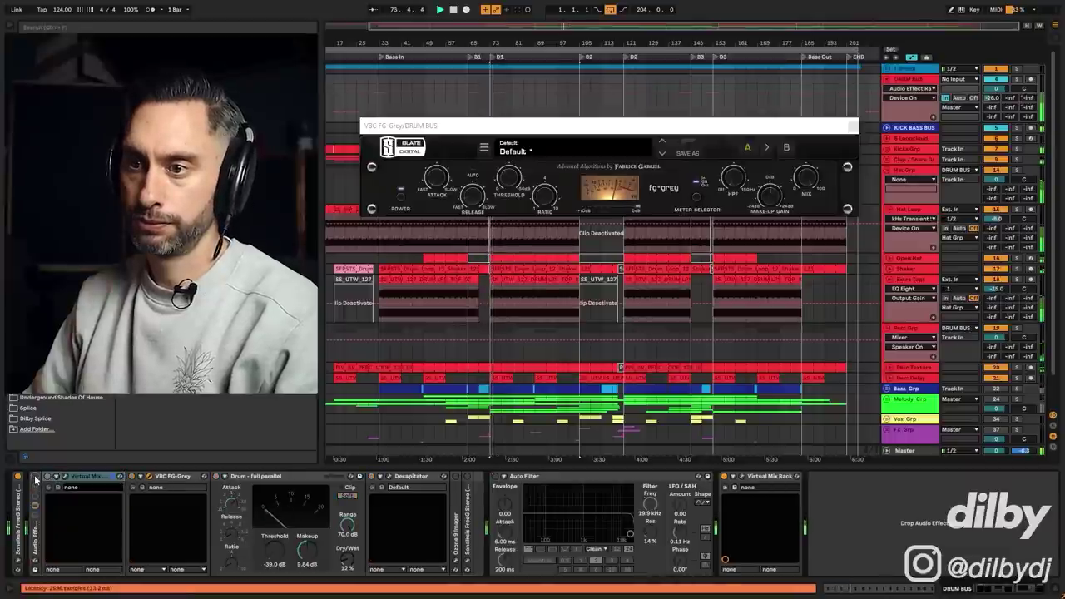
click(36, 477)
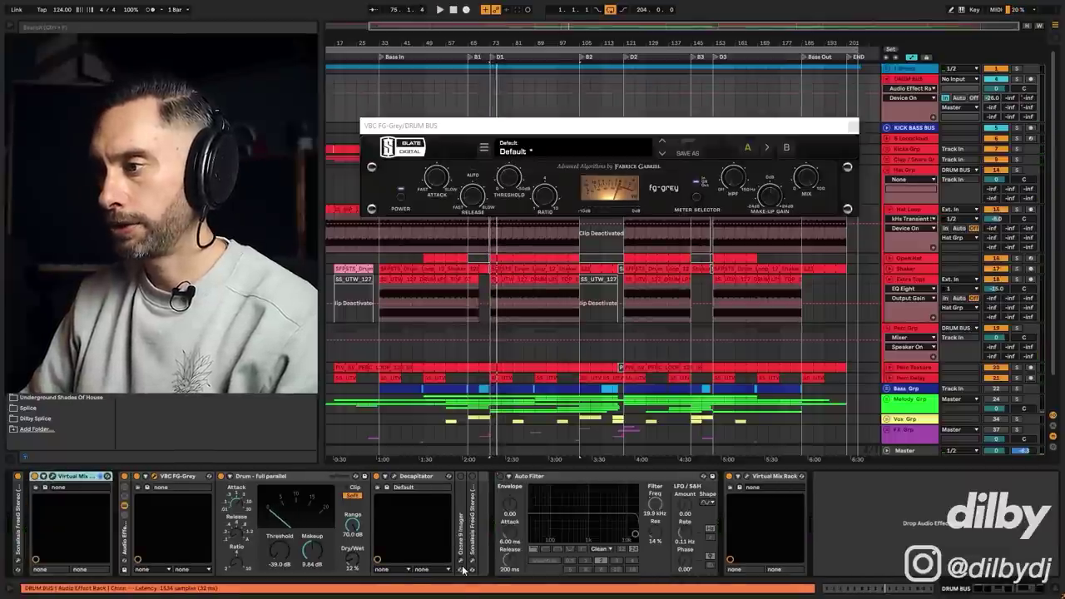
Open the Ozone 9 Imager on the DRUM BUS to examine its stereo width bands, and open the Sonalksis FreeG beside it.
click(463, 543)
click(462, 562)
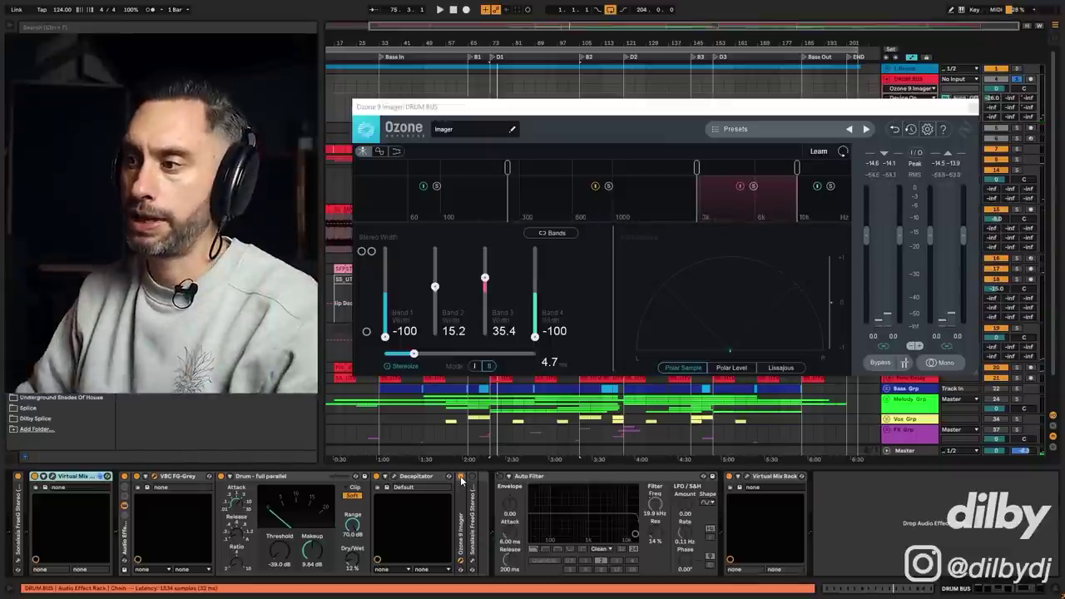
click(471, 561)
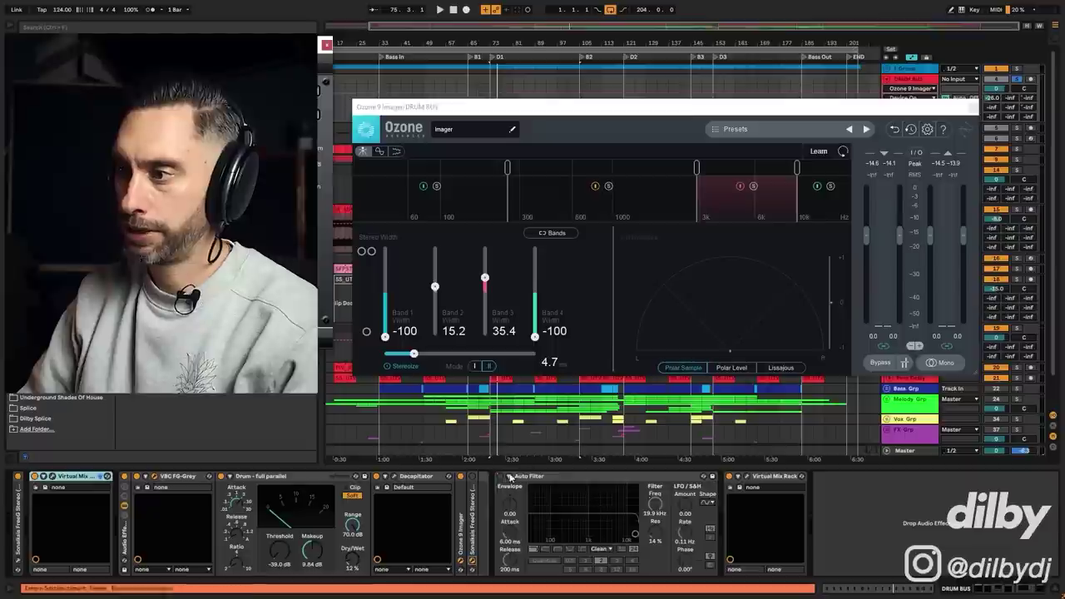
Show the DRUM BUS Auto Filter's on/off and Frequency automation, closing the FG-Grey window that covers the arrangement.
click(600, 480)
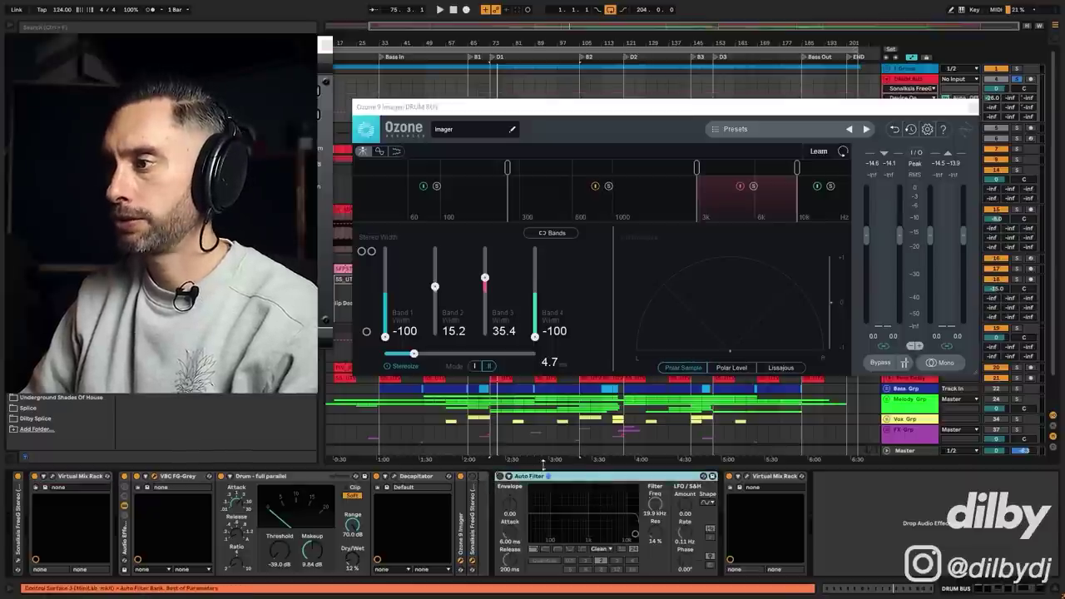
right_click(500, 479)
click(505, 485)
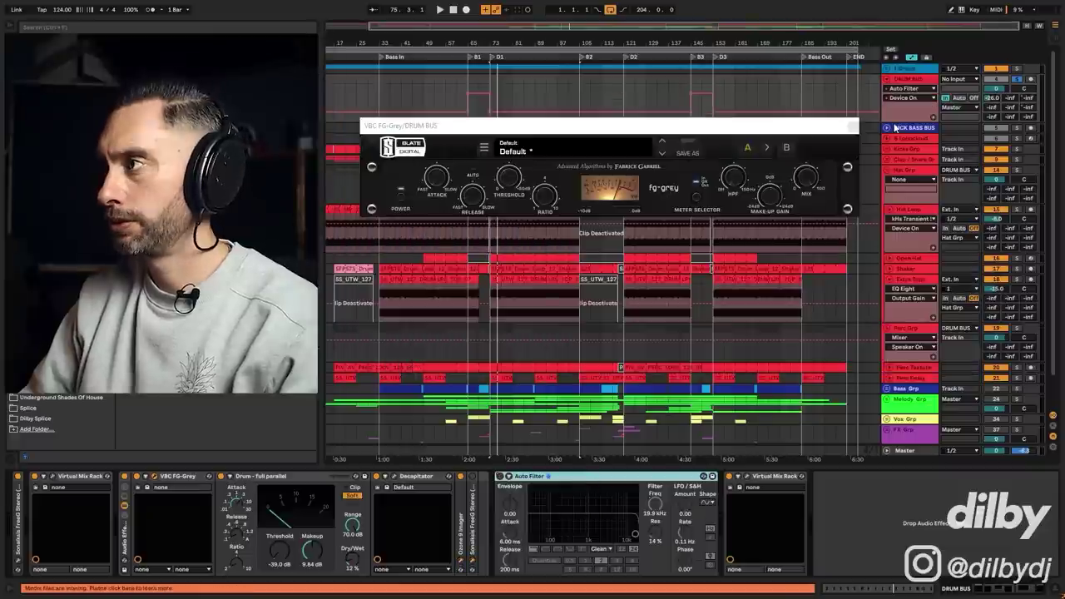
click(854, 126)
click(657, 503)
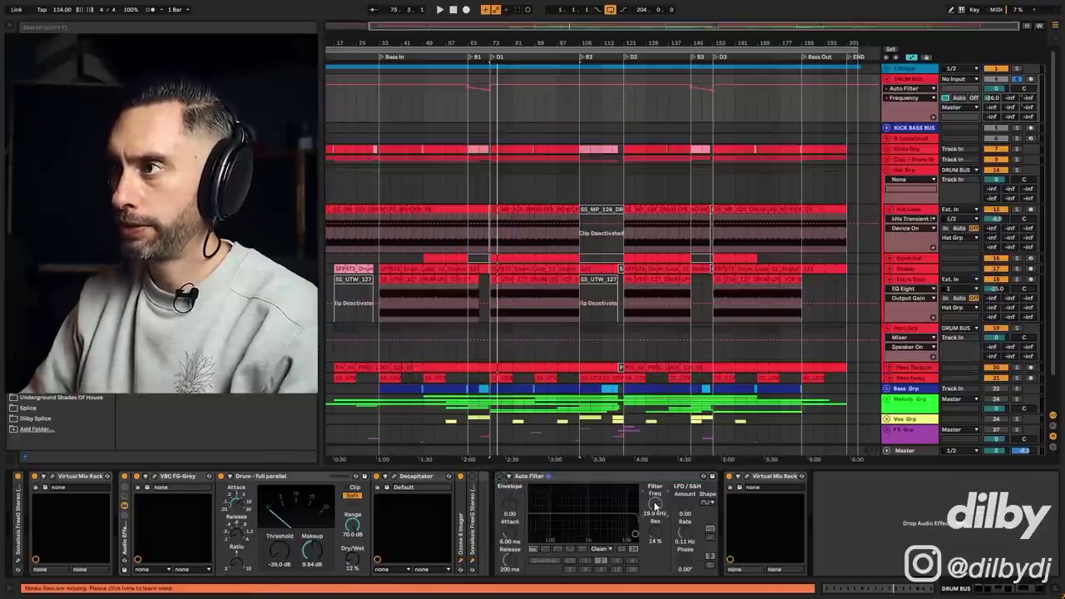
Select the Auto Filter frequency automation across the B1 section and play the filter sweep on the drums.
click(470, 100)
drag(474, 104, 489, 117)
key(space)
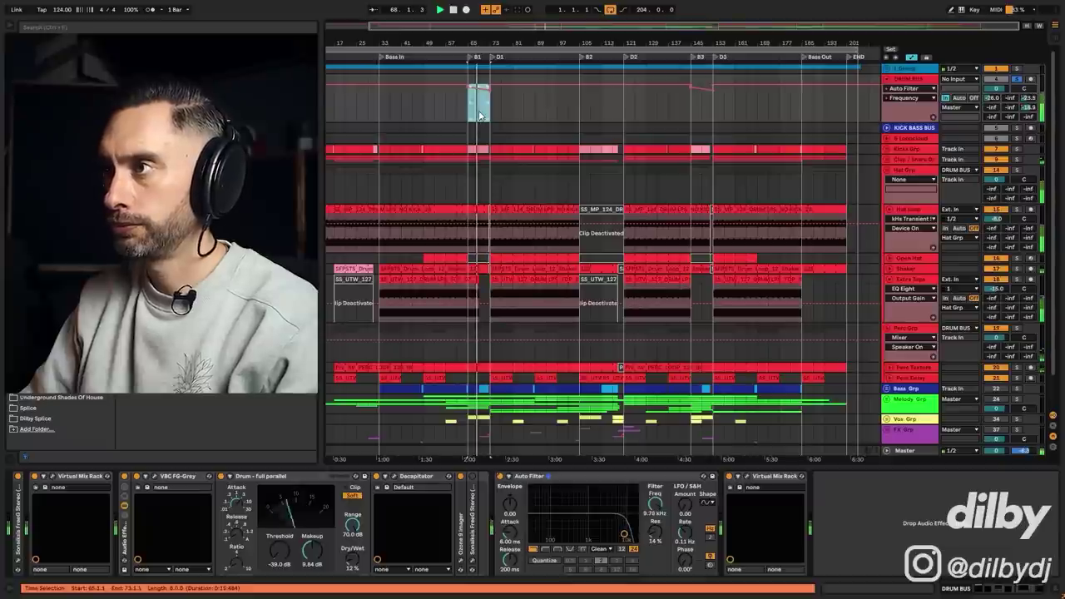
click(535, 109)
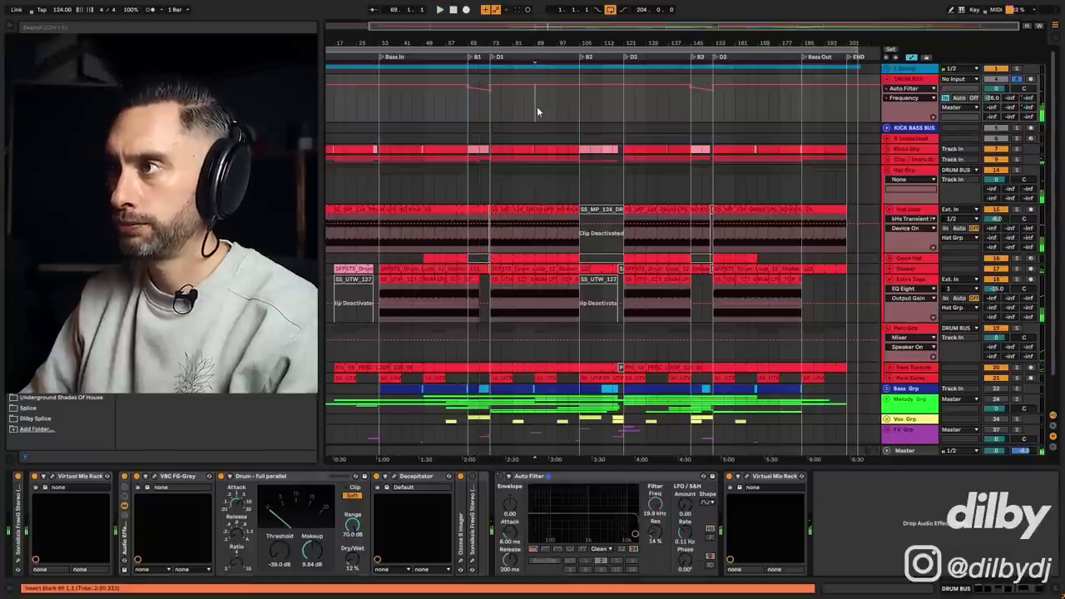
Examine the Virtual Channel module in the last Virtual Mix Rack of the DRUM BUS and close its window.
click(747, 478)
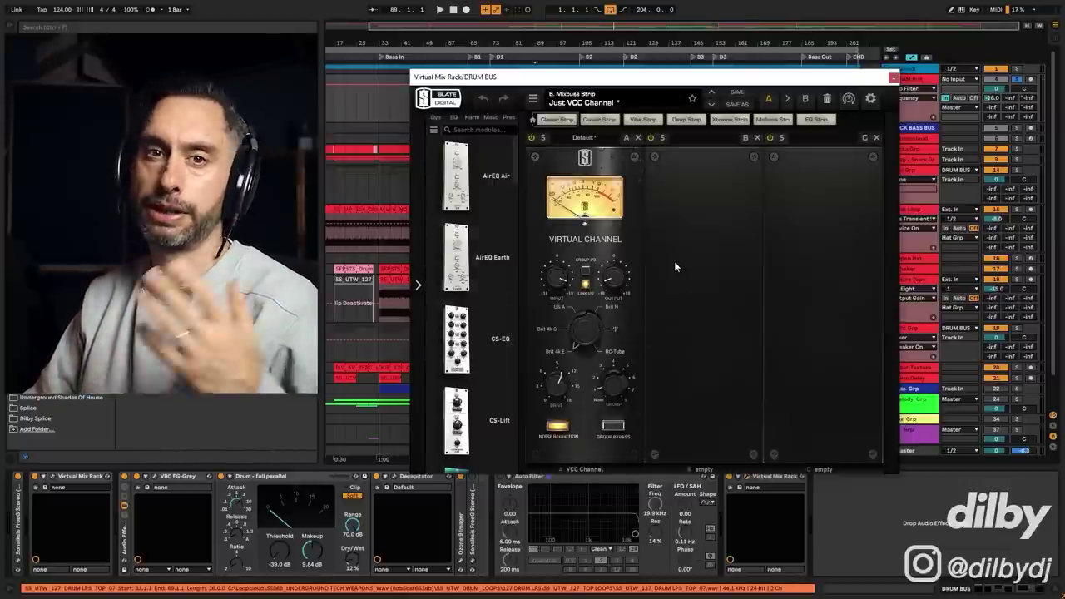
click(893, 78)
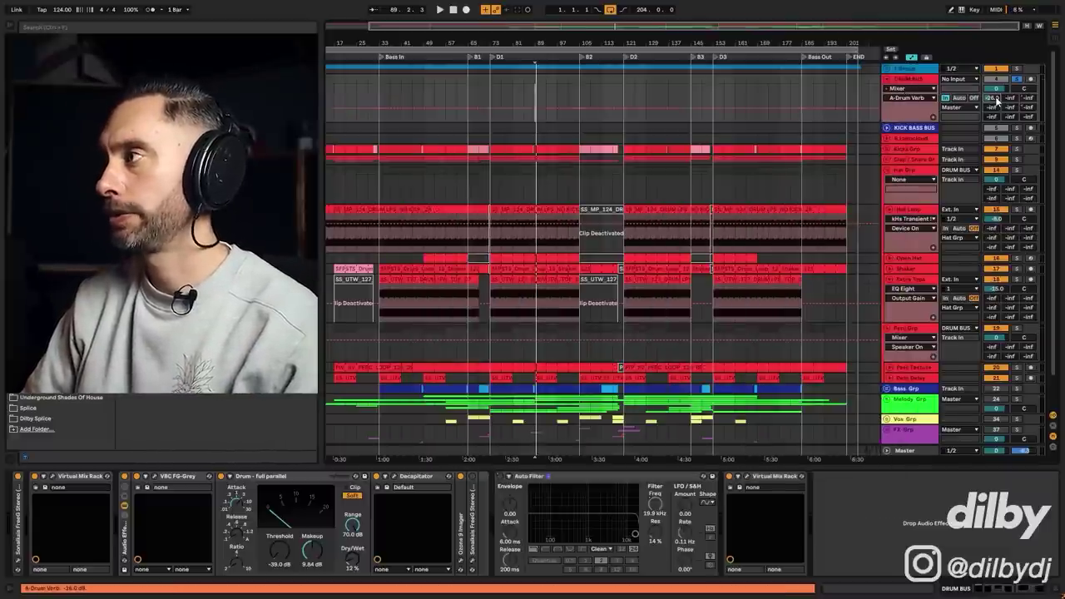
Show the return tracks and examine the A Drum Verb chain, including its VerbSuite Classics reverb settings.
click(1052, 426)
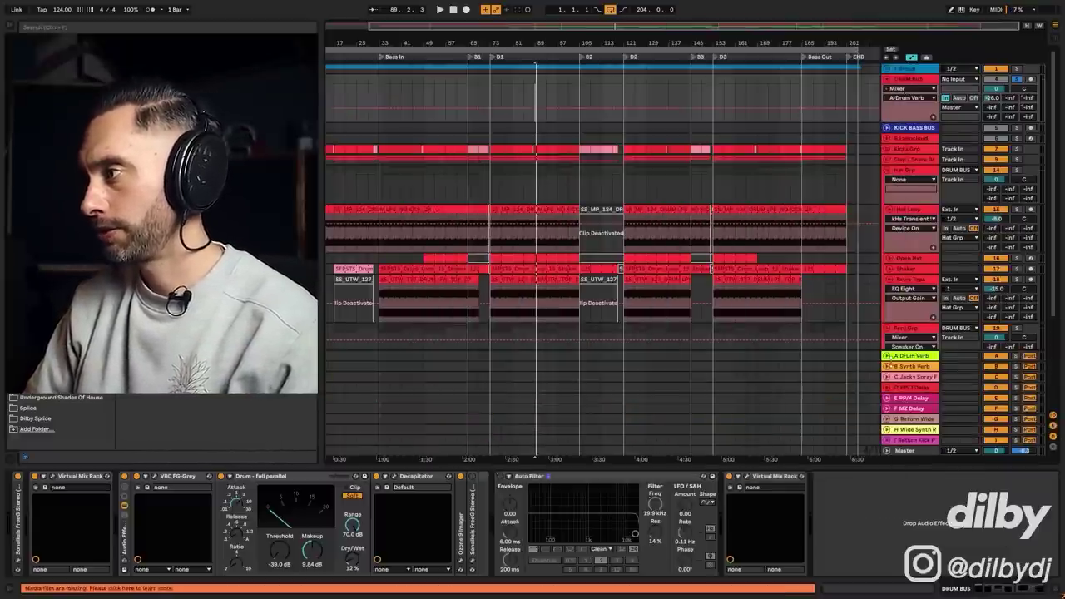
click(922, 359)
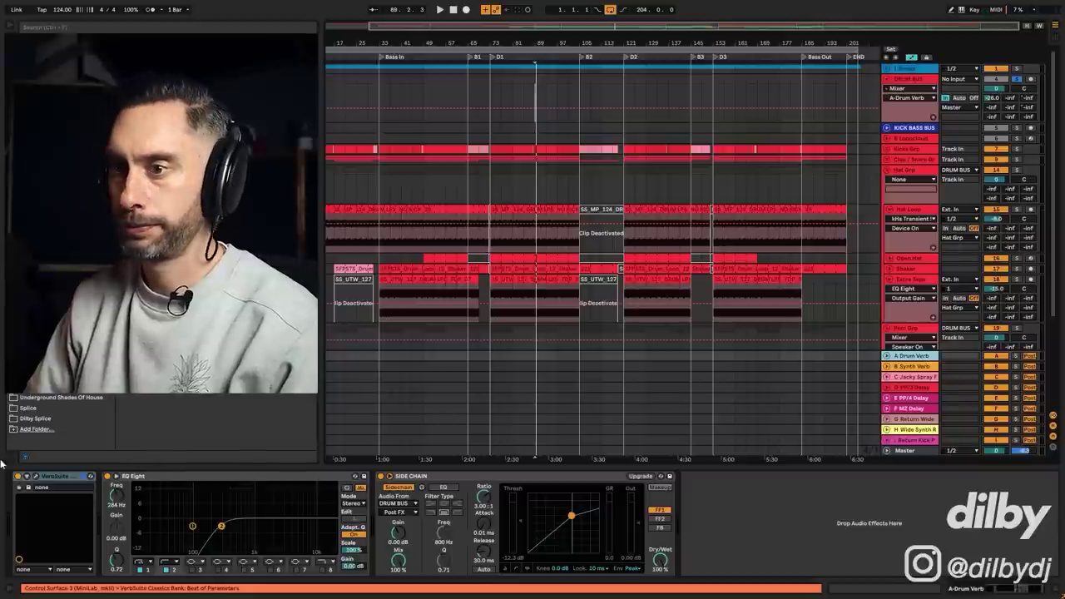
click(36, 476)
drag(571, 143, 540, 142)
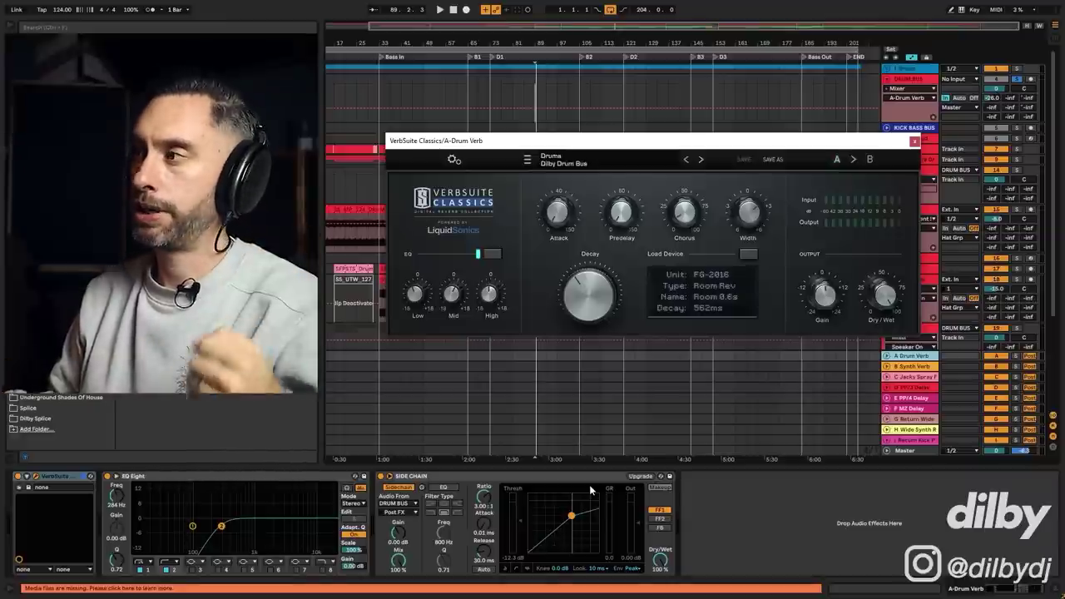
click(914, 140)
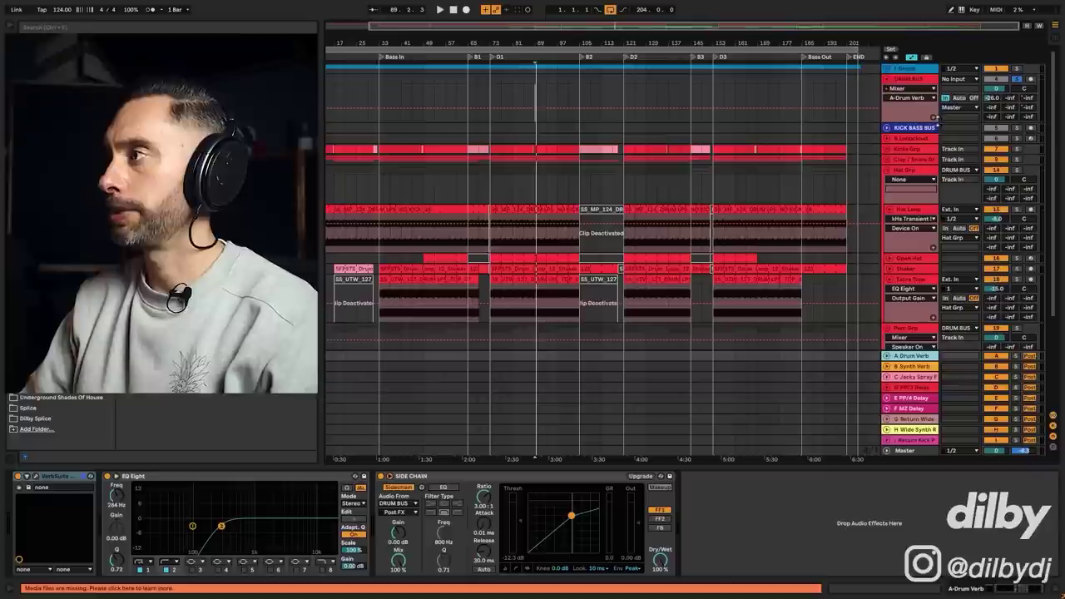
Return to the DRUM BUS track and show the automation of its send to the C Jacky Spray FX return.
click(922, 81)
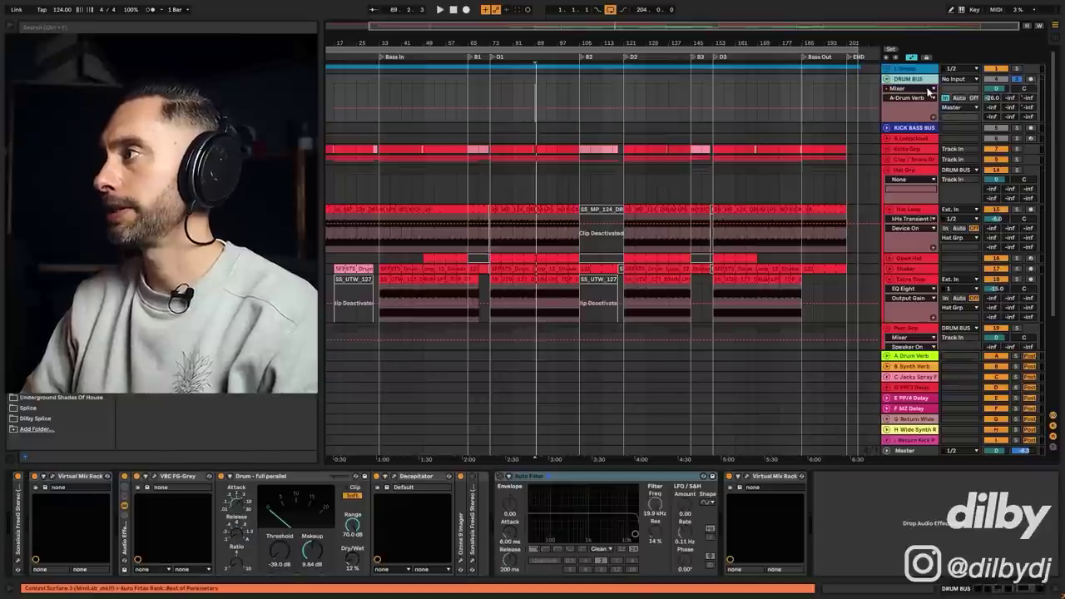
click(886, 79)
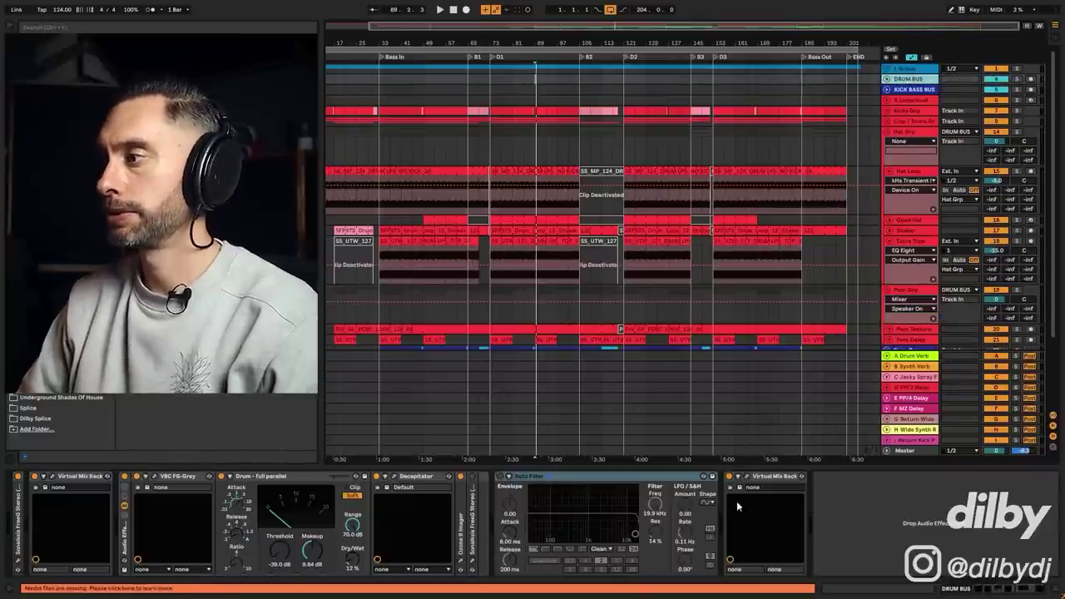
click(887, 79)
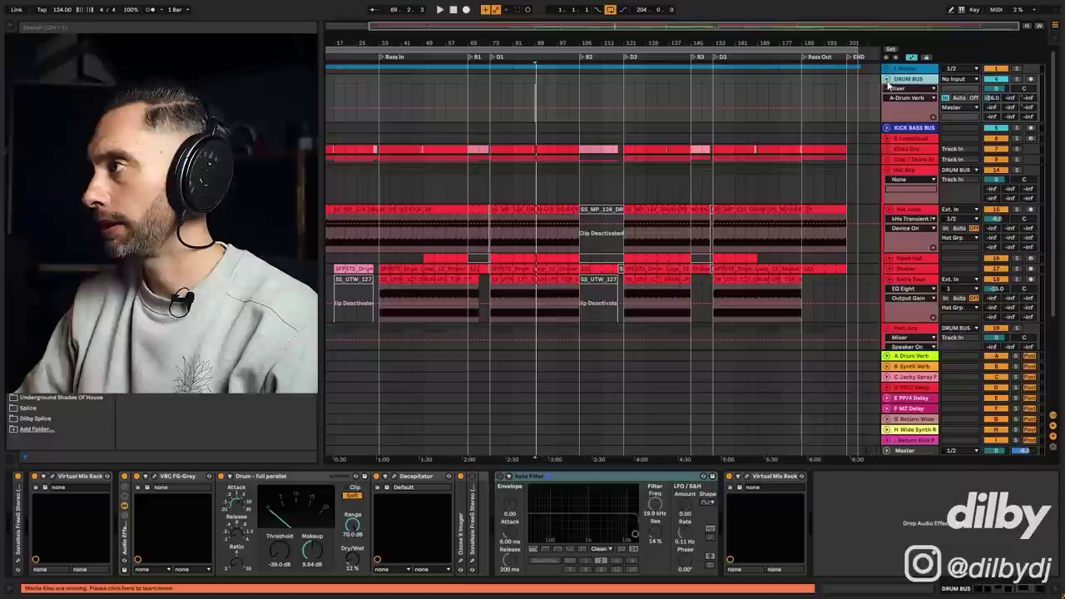
click(1029, 99)
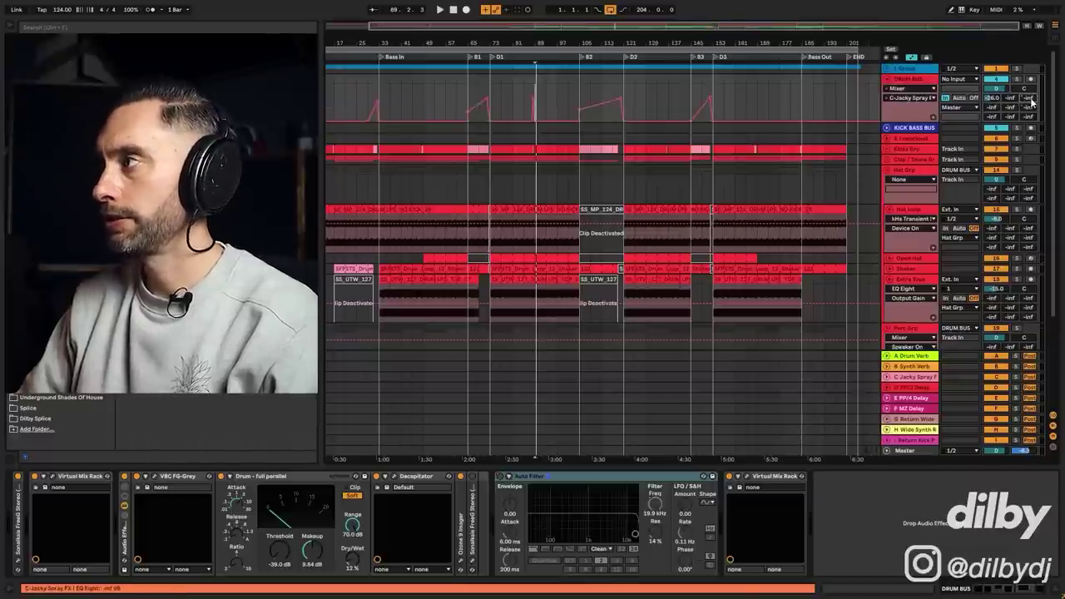
Place the playhead on the send ramp in B1, solo the DRUM BUS and zoom in on that section.
click(484, 93)
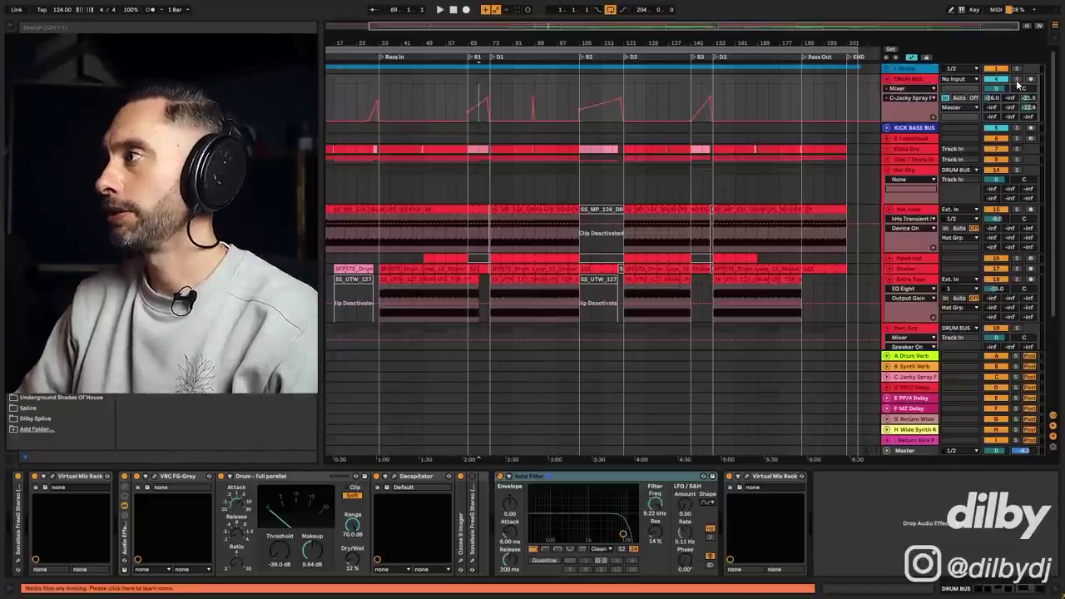
click(1017, 80)
drag(497, 27, 523, 108)
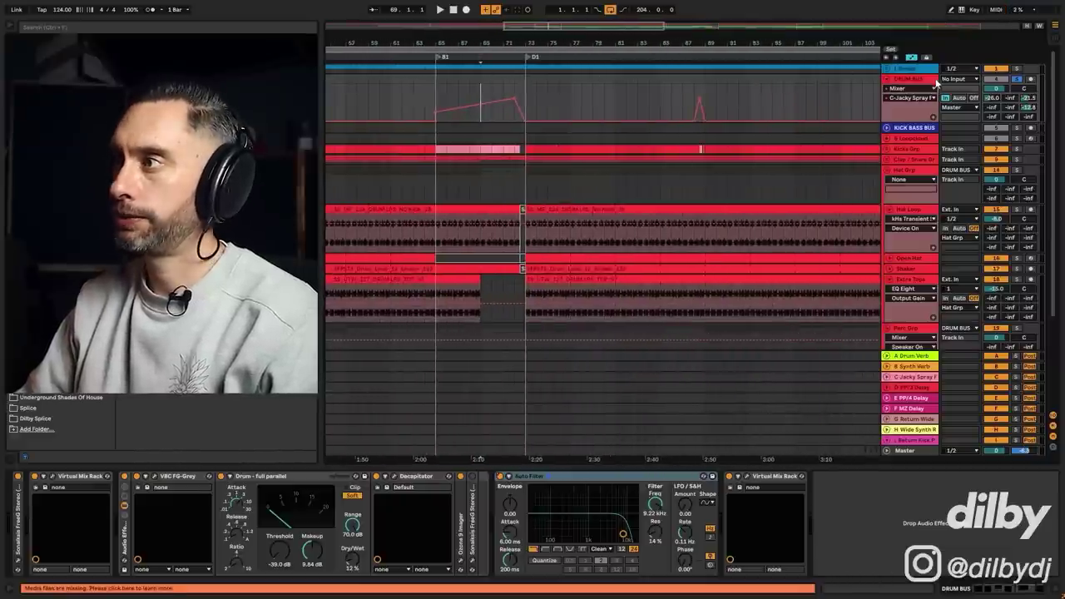
Play the soloed DRUM BUS through the short send spike near bar 88, then solo and examine the C Jacky Spray FX return's devices.
click(696, 87)
key(space)
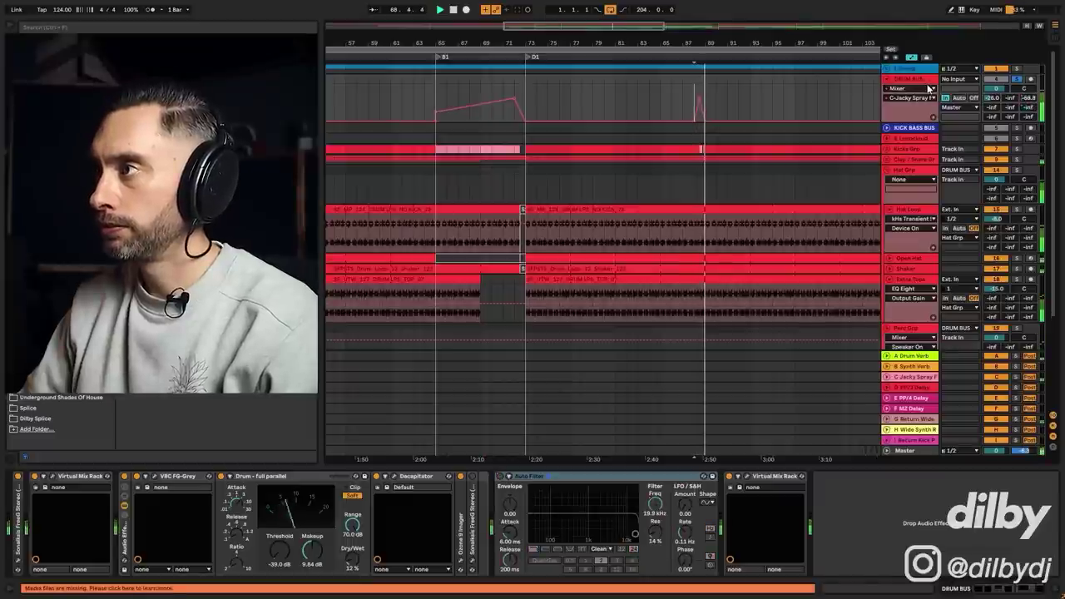
key(space)
click(1015, 378)
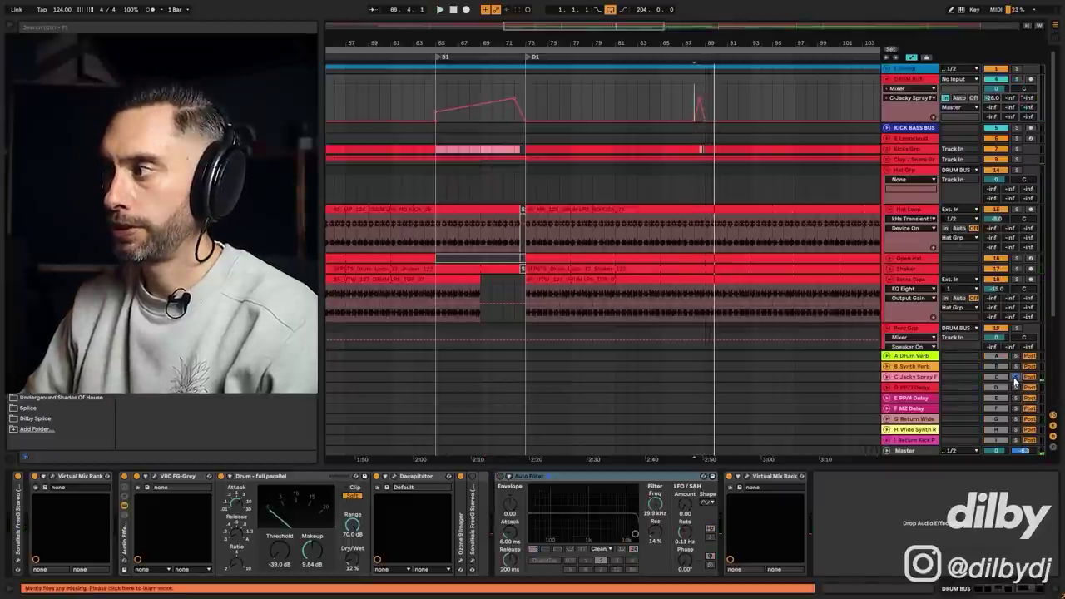
click(975, 382)
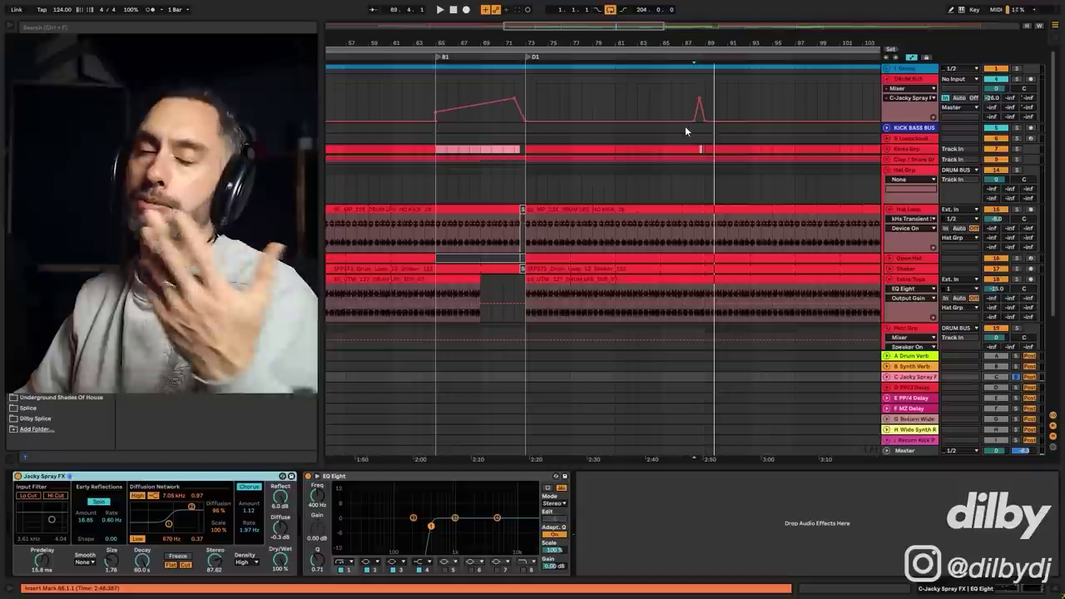
Show the DRUM BUS's send automation to the F MZ Delay return across the whole arrangement and place the playhead in B1.
click(672, 82)
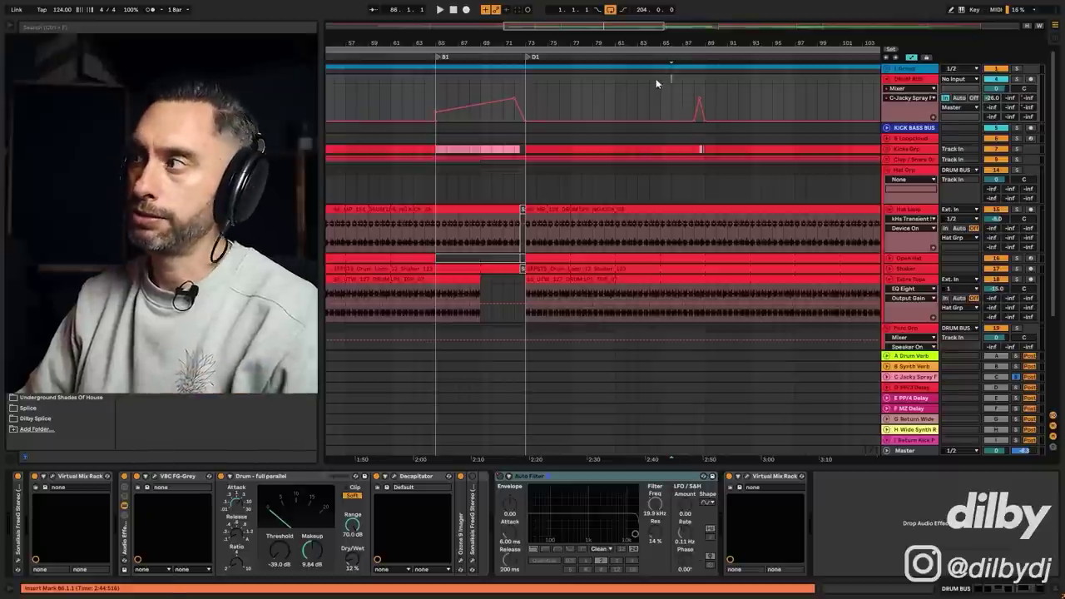
click(1028, 108)
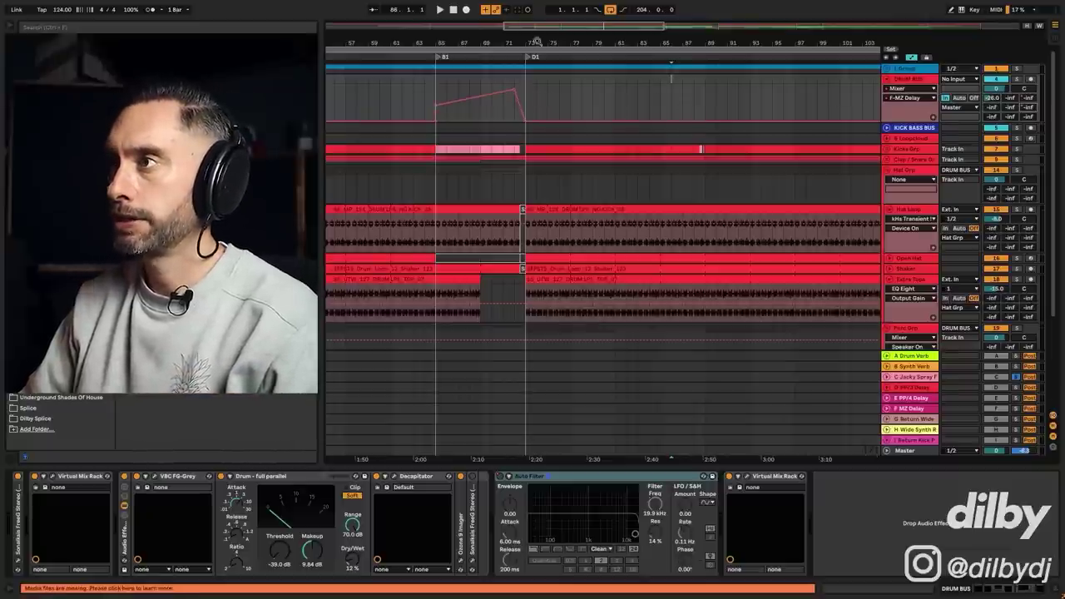
drag(554, 27, 566, 5)
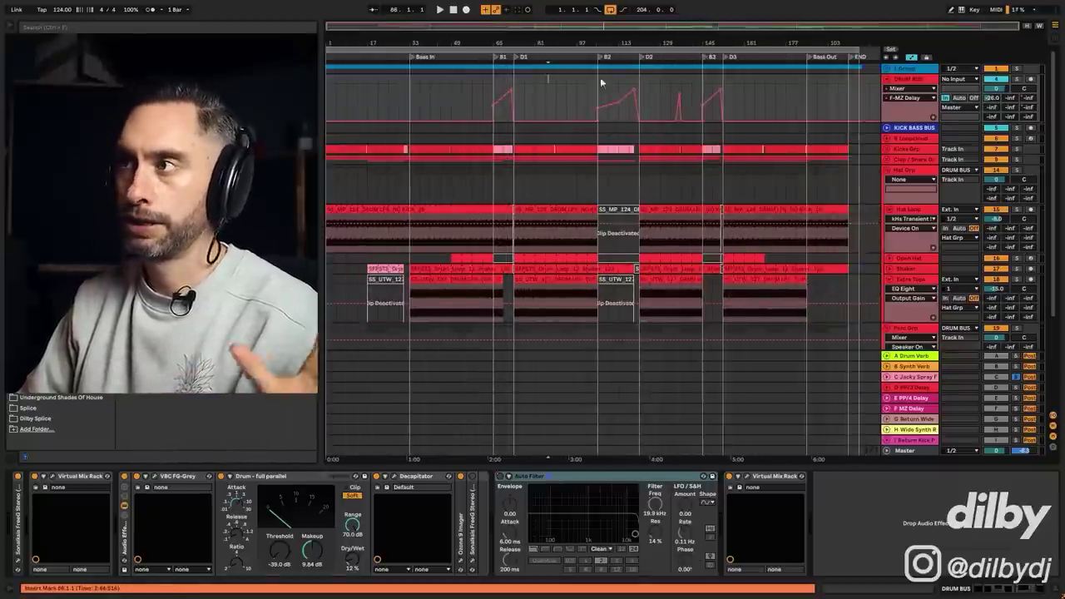
click(504, 117)
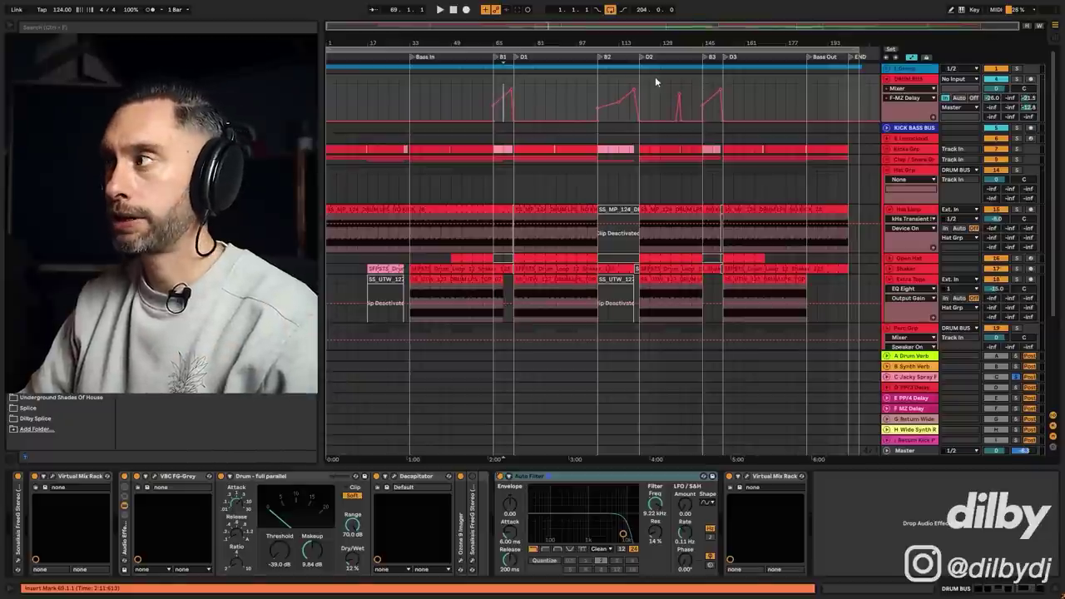
Show the DRUM BUS Auto Filter's Frequency automation and listen to the filter sweep from B1 into D1.
click(657, 506)
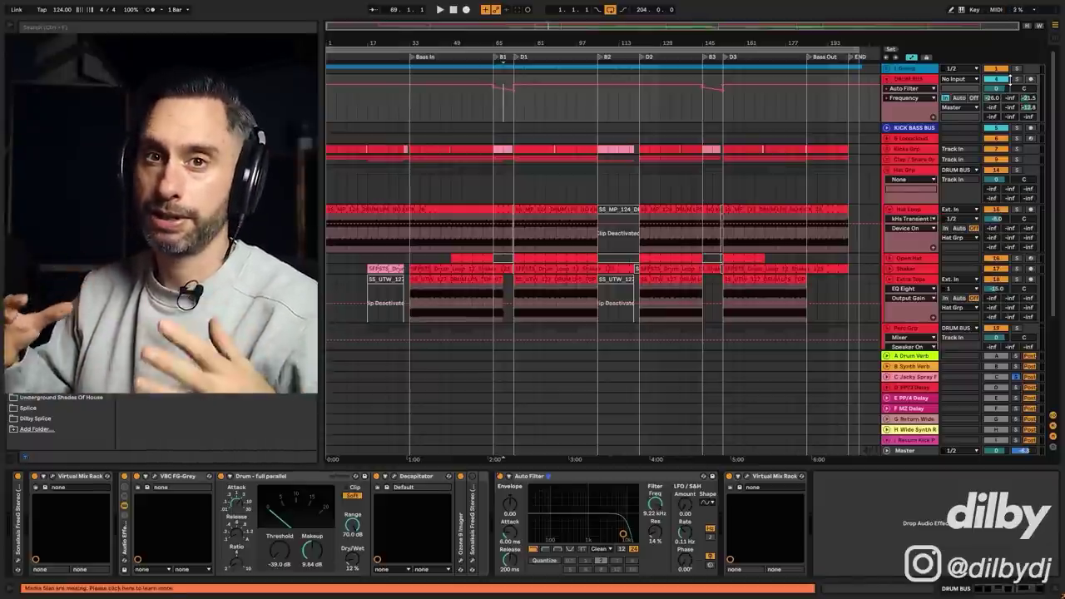
key(space)
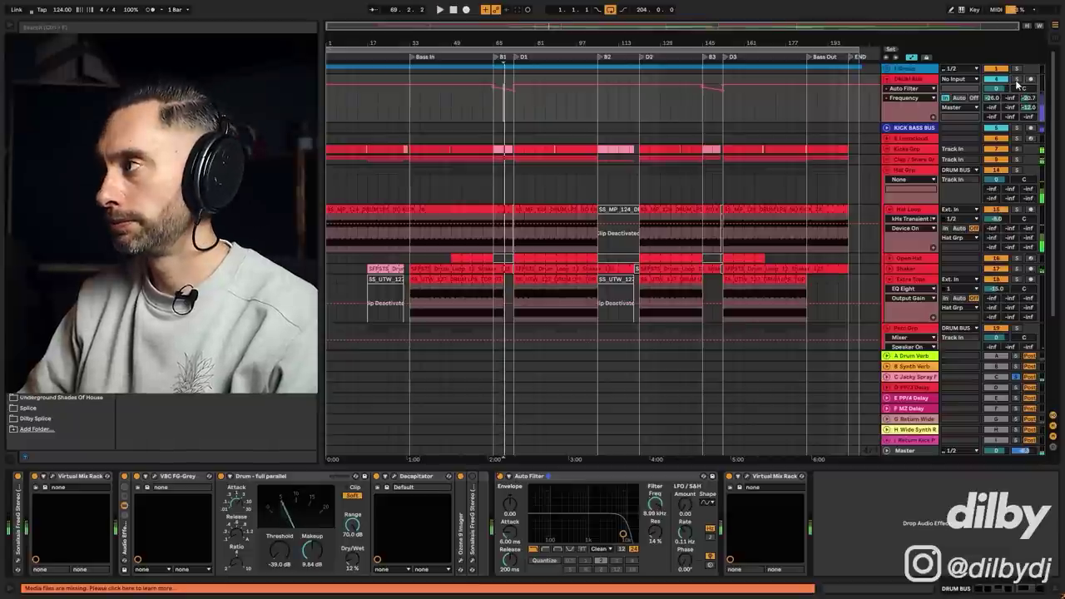
click(1017, 80)
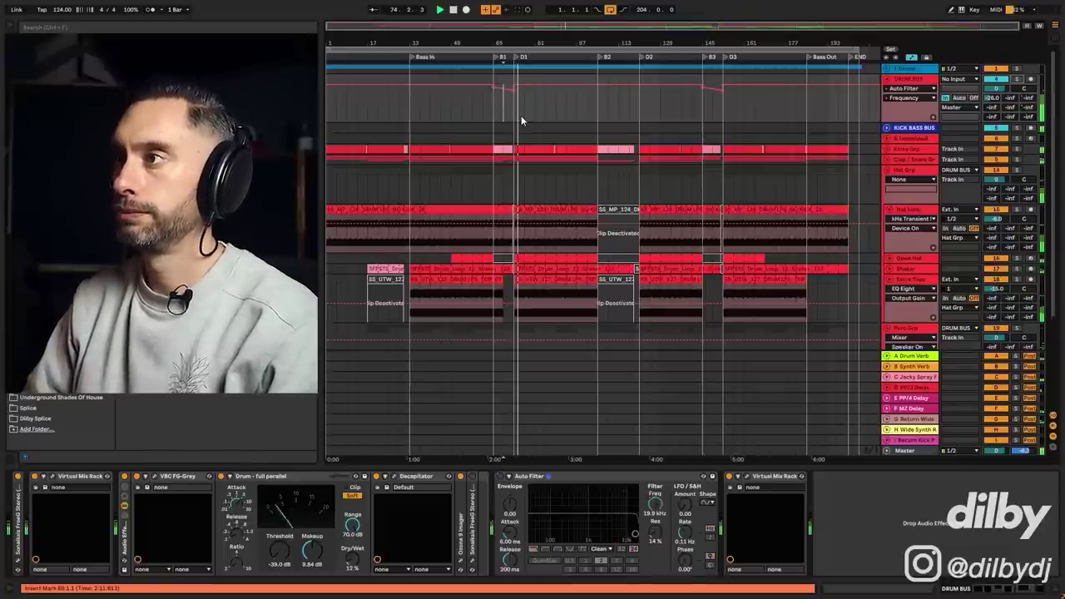
key(space)
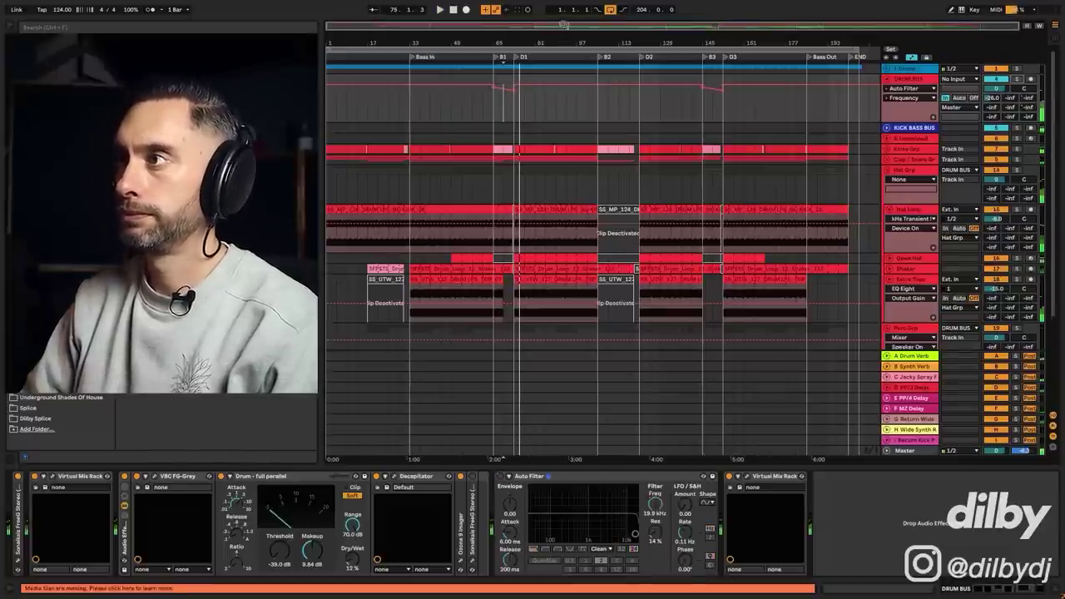
Hide the return tracks, fold the drum subgroups and select the D1 section on the Hat Grp.
click(1053, 426)
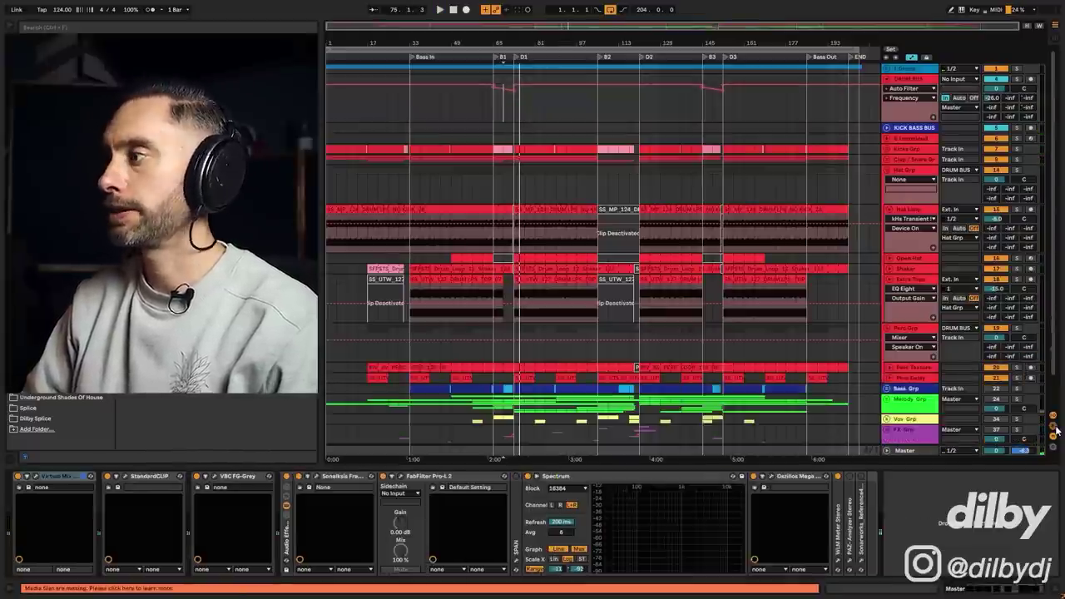
alt+click(887, 171)
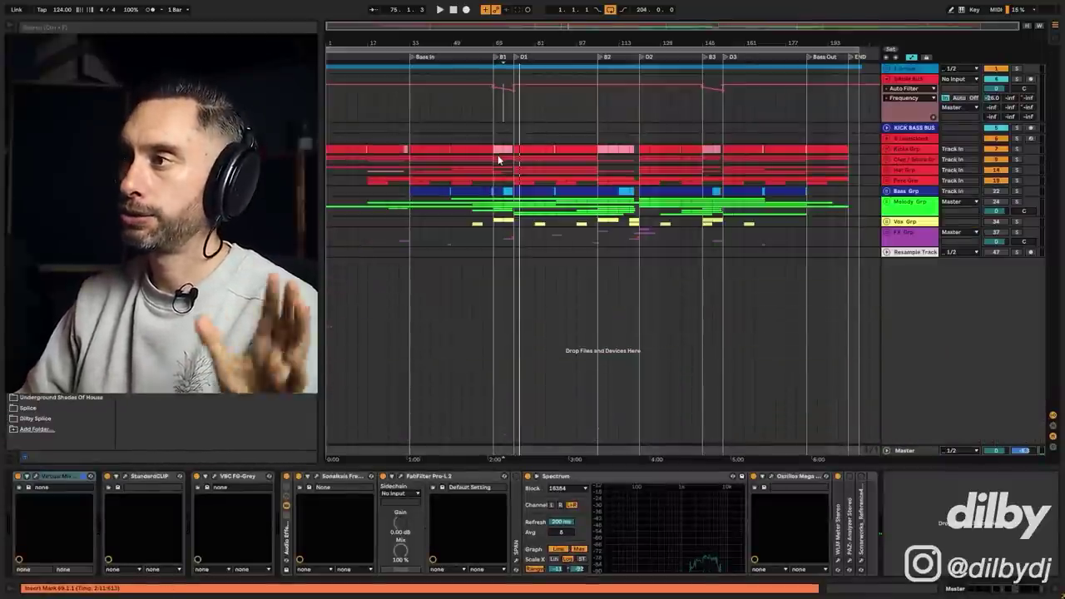
drag(514, 175, 598, 172)
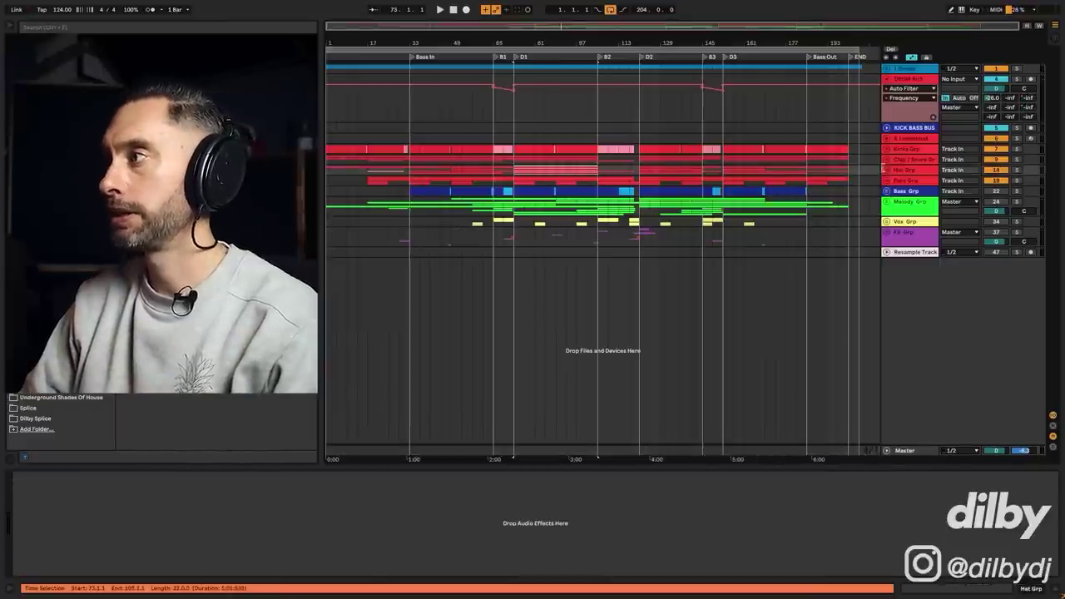
Unfold the Hat Grp, solo the Hat Loop track and play it from the start of D1.
click(887, 171)
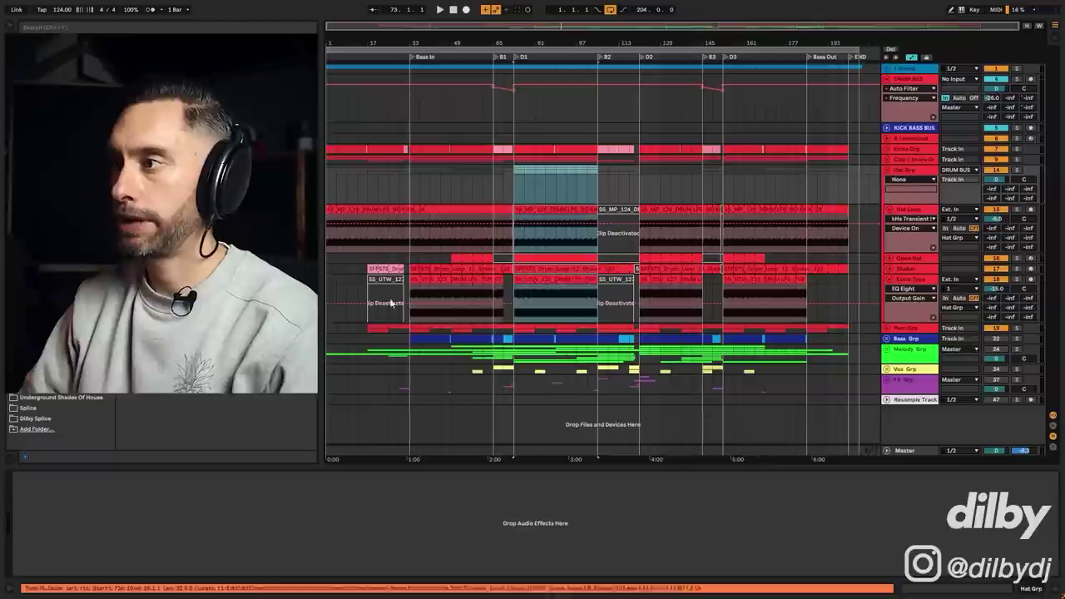
click(564, 207)
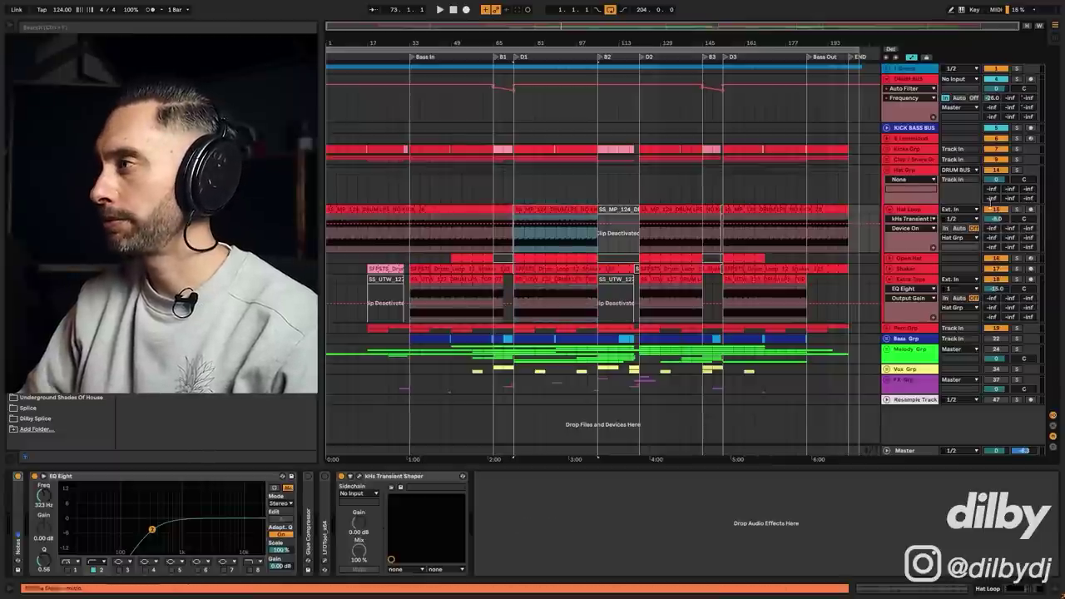
click(1017, 209)
key(space)
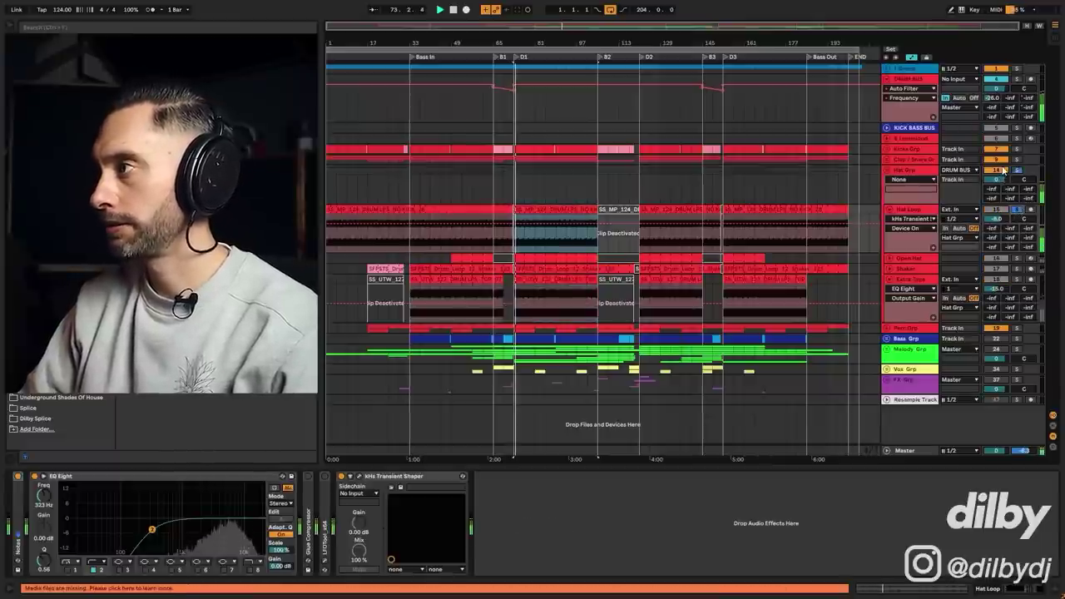
Unfold the Clap/Snare group and add the Clap, Snare and Kicks Grp to the soloed playback.
click(888, 159)
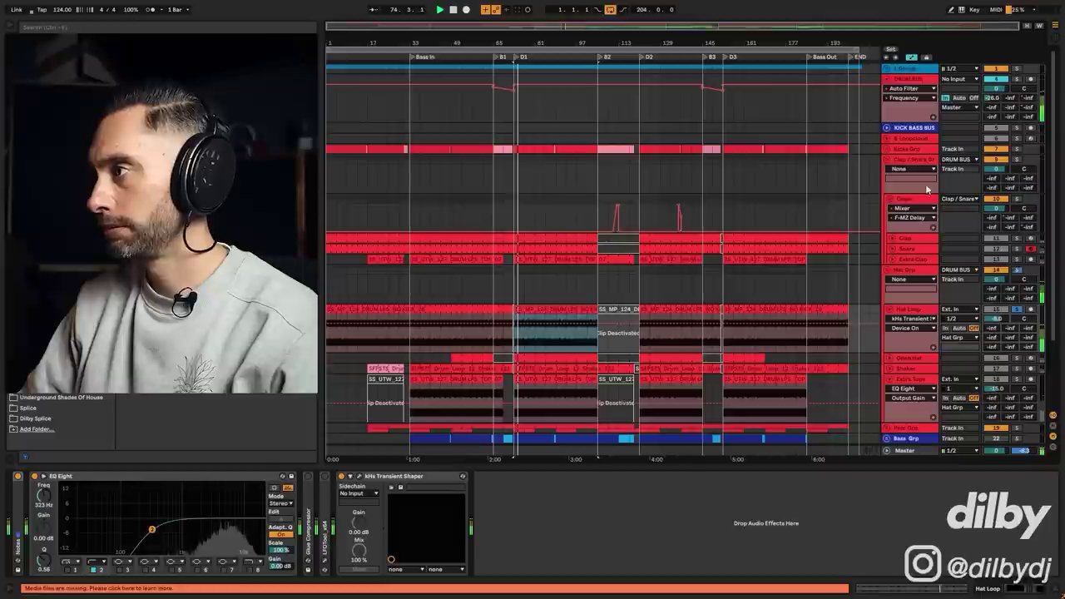
ctrl+click(1016, 239)
ctrl+click(1017, 247)
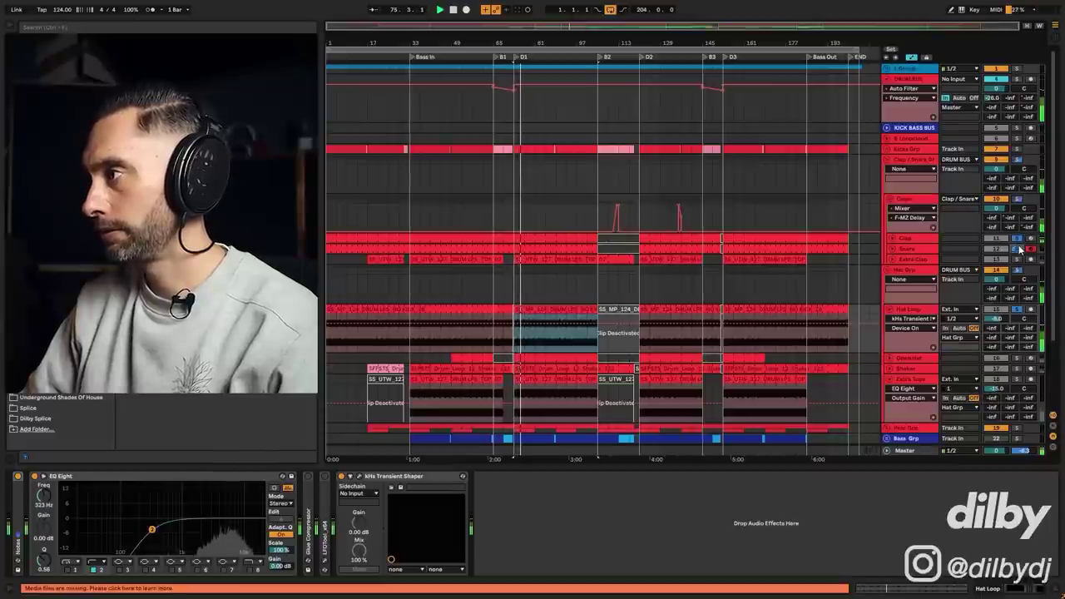
ctrl+click(1018, 150)
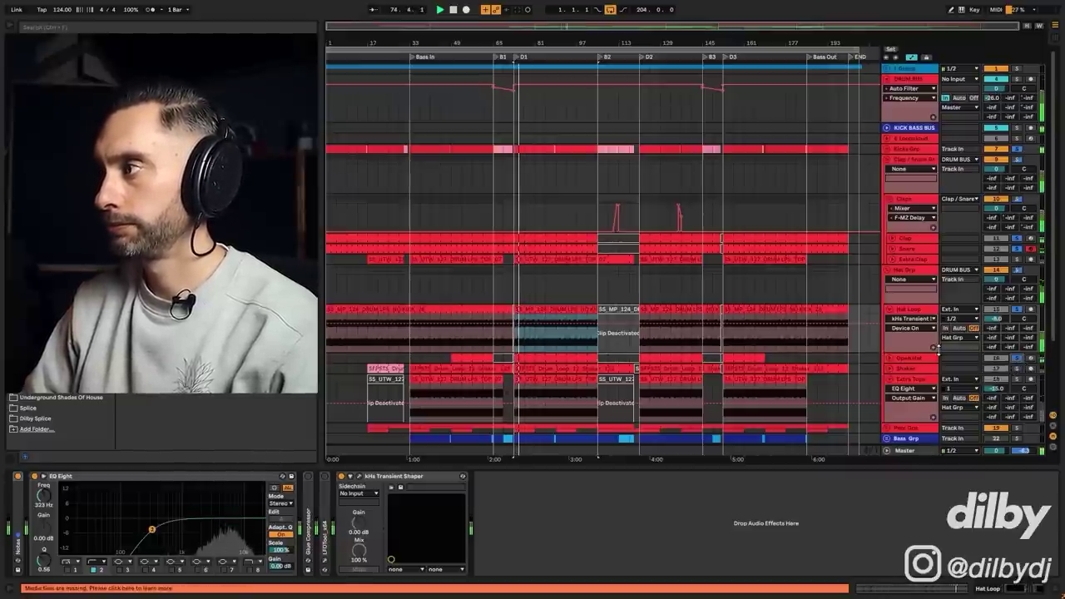
key(space)
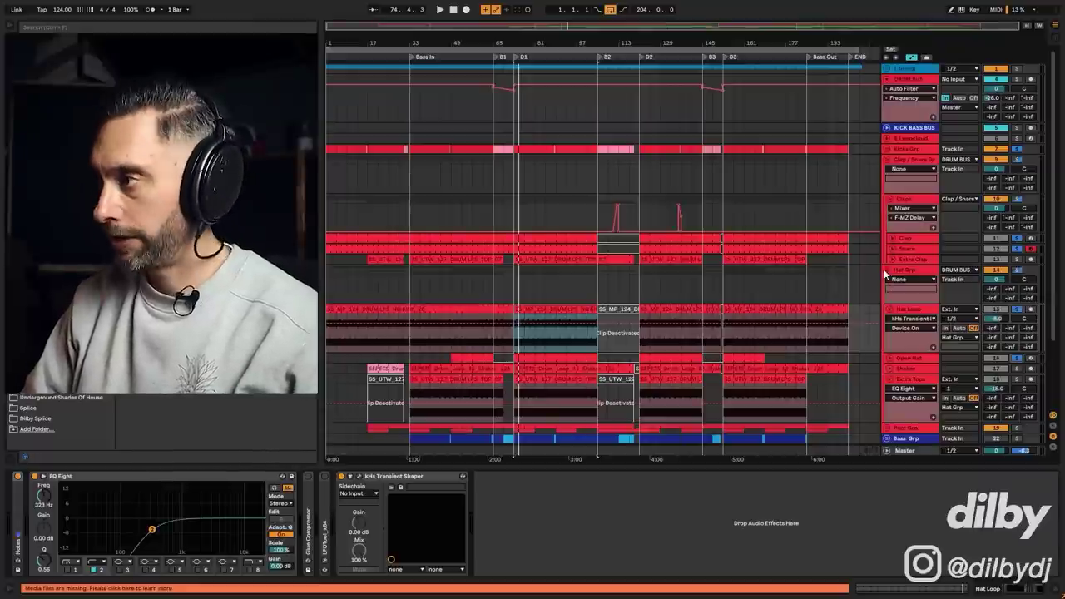
Fold all the drum groups and clear their solos.
alt+click(889, 272)
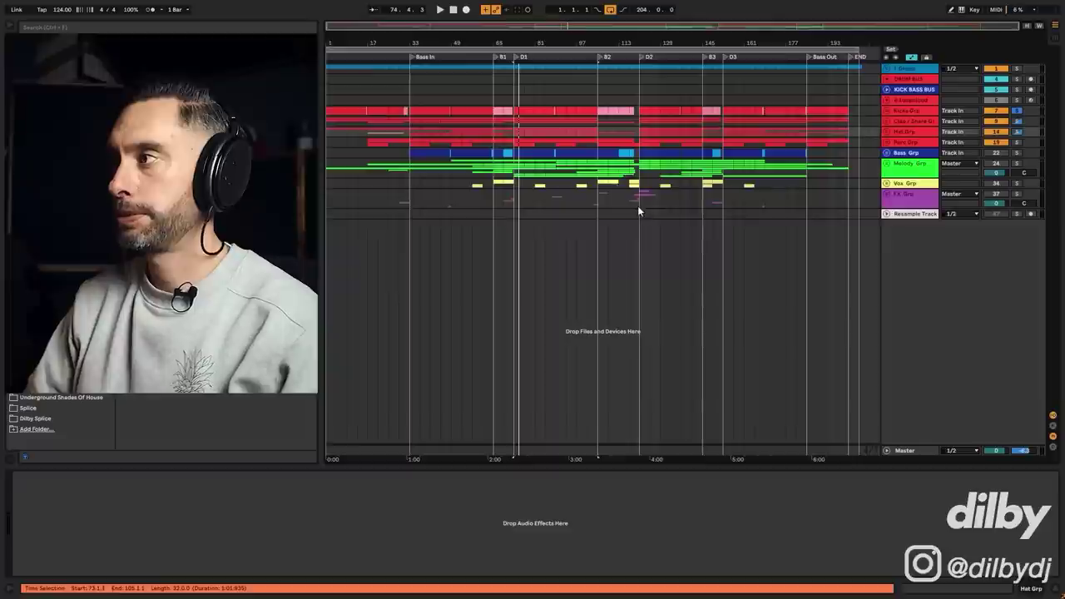
click(891, 143)
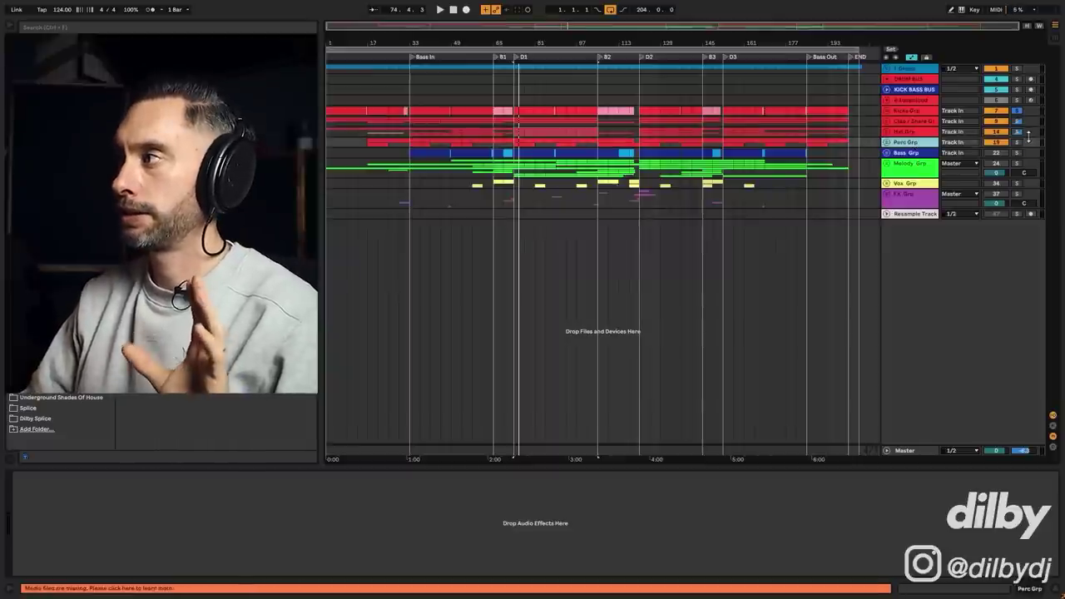
click(1016, 112)
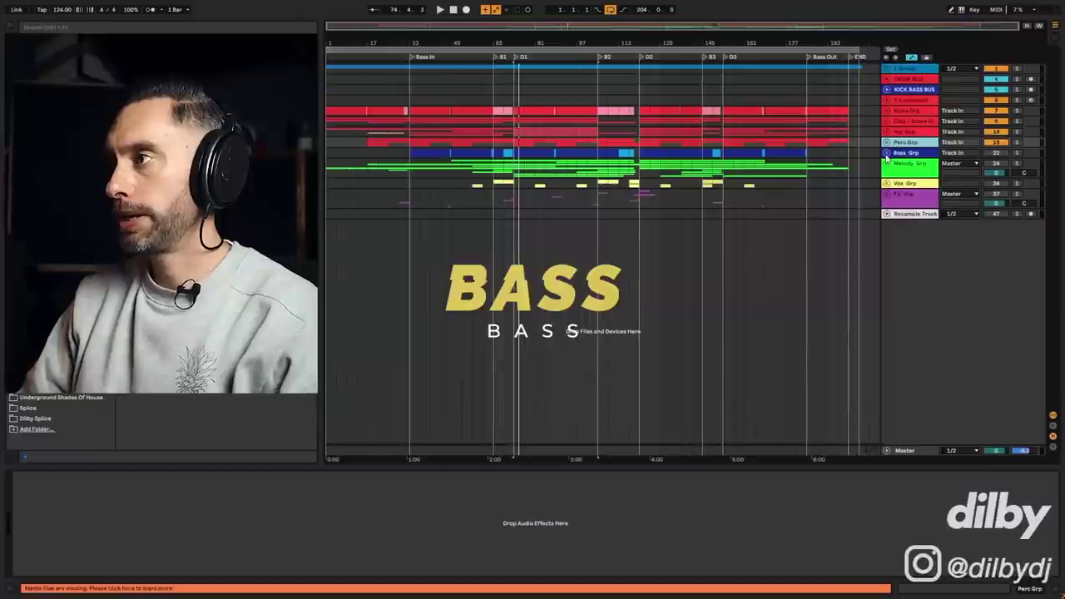
Unfold the Bass Grp and examine the Bass track's Trilian instrument patch, then close its window.
click(888, 153)
click(902, 192)
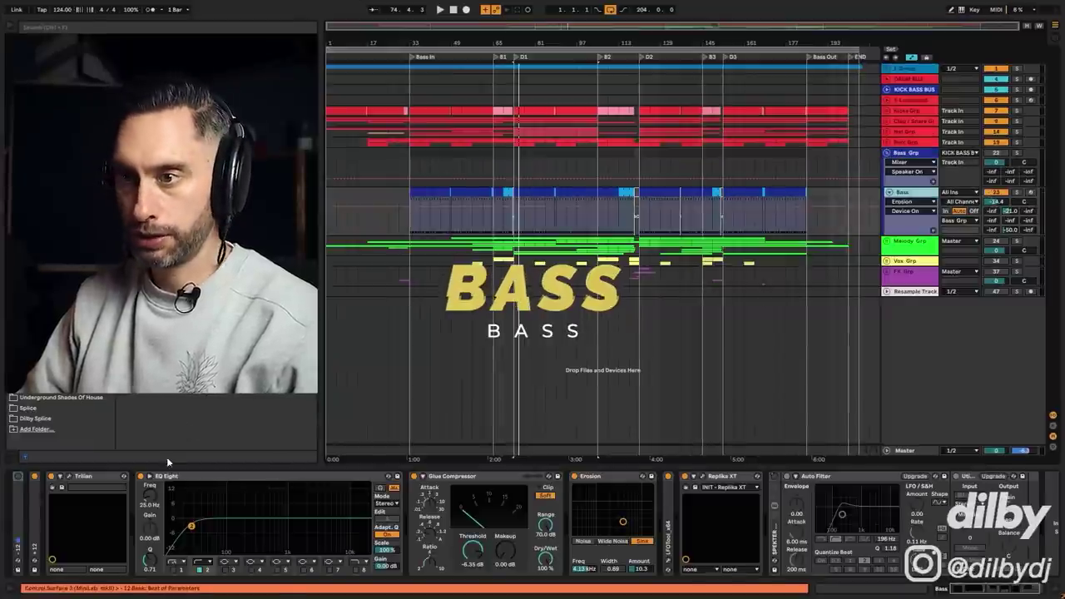
click(66, 477)
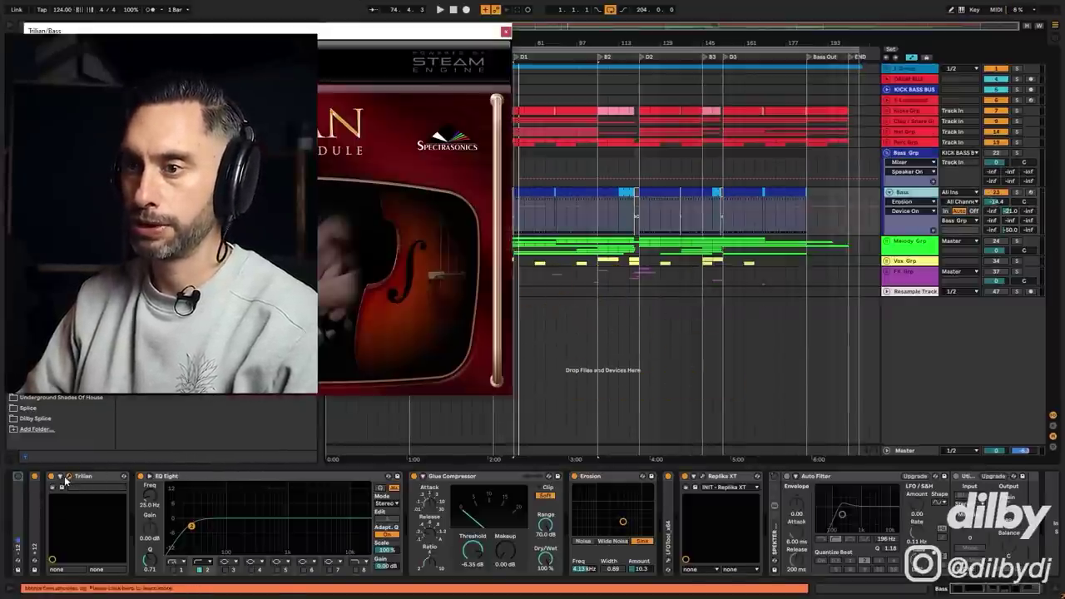
drag(218, 31, 582, 81)
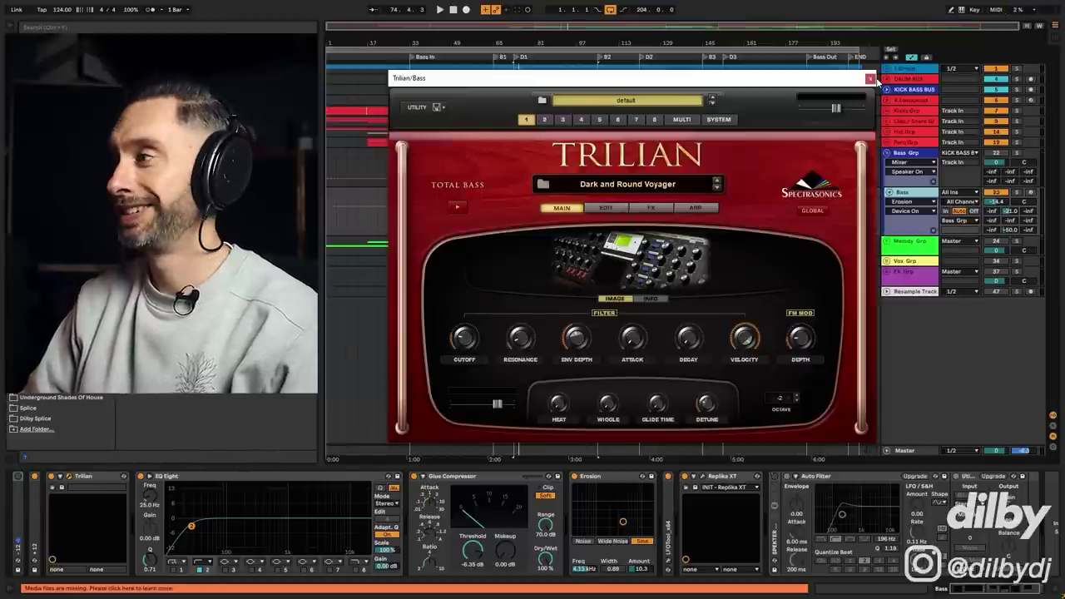
click(869, 78)
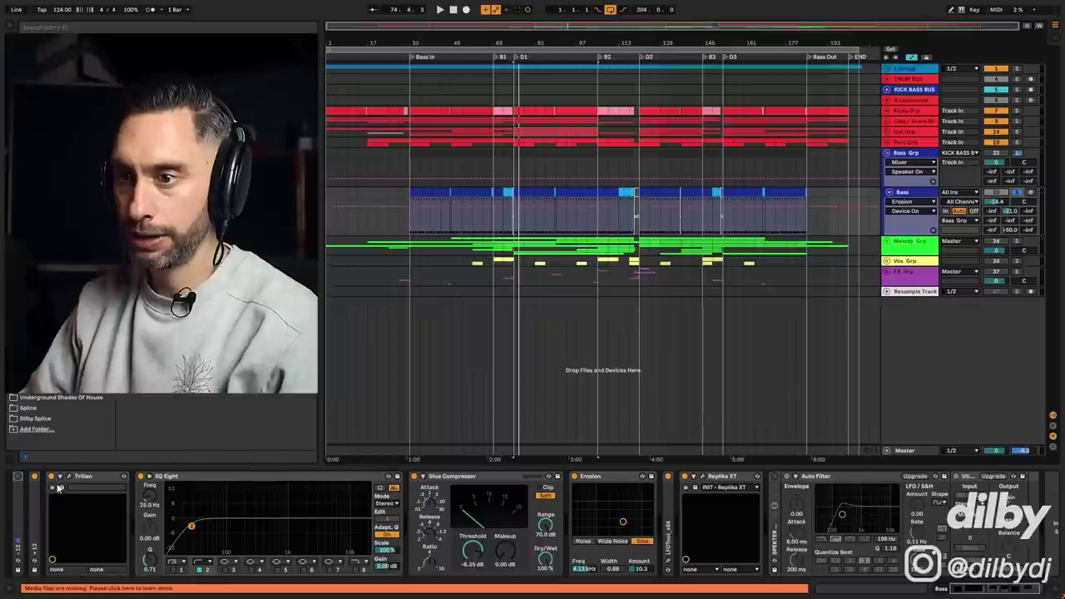
Play the soloed Bass track in D1 and compare its sound with Replika XT switched on and off.
click(426, 491)
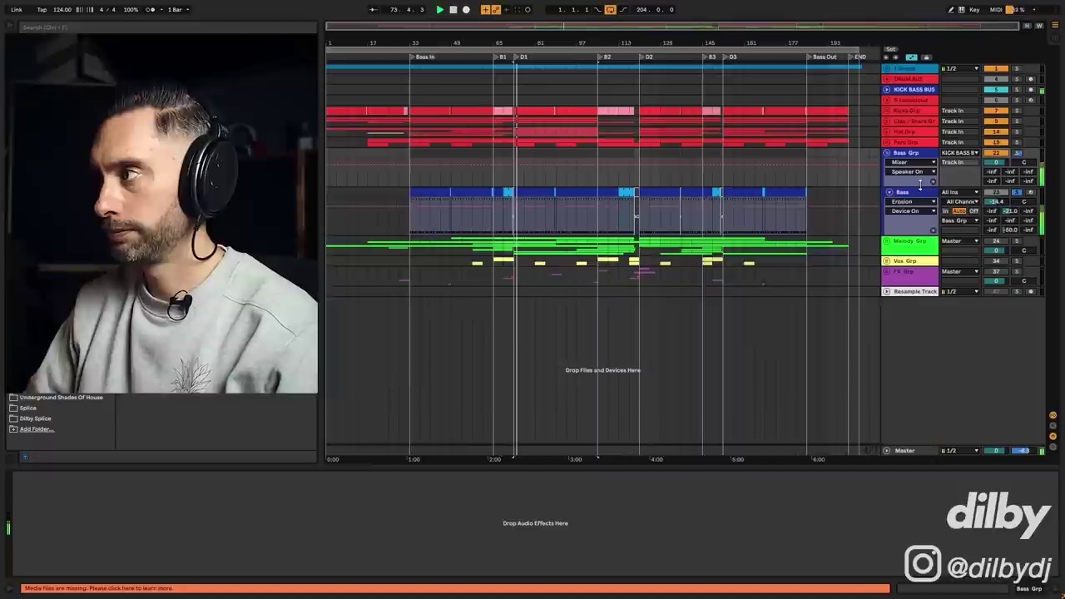
click(918, 192)
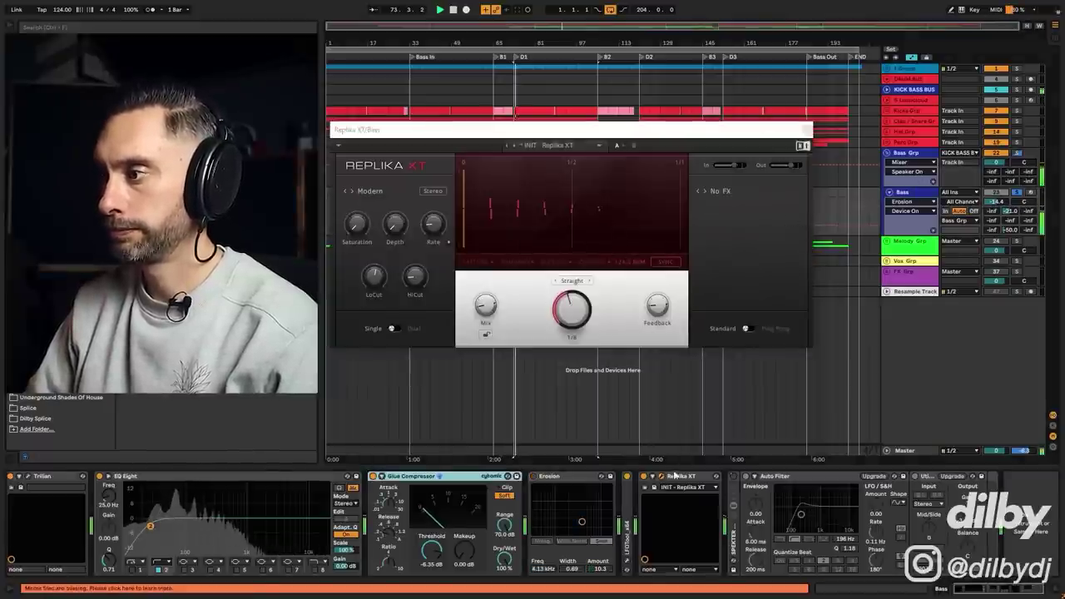
click(643, 477)
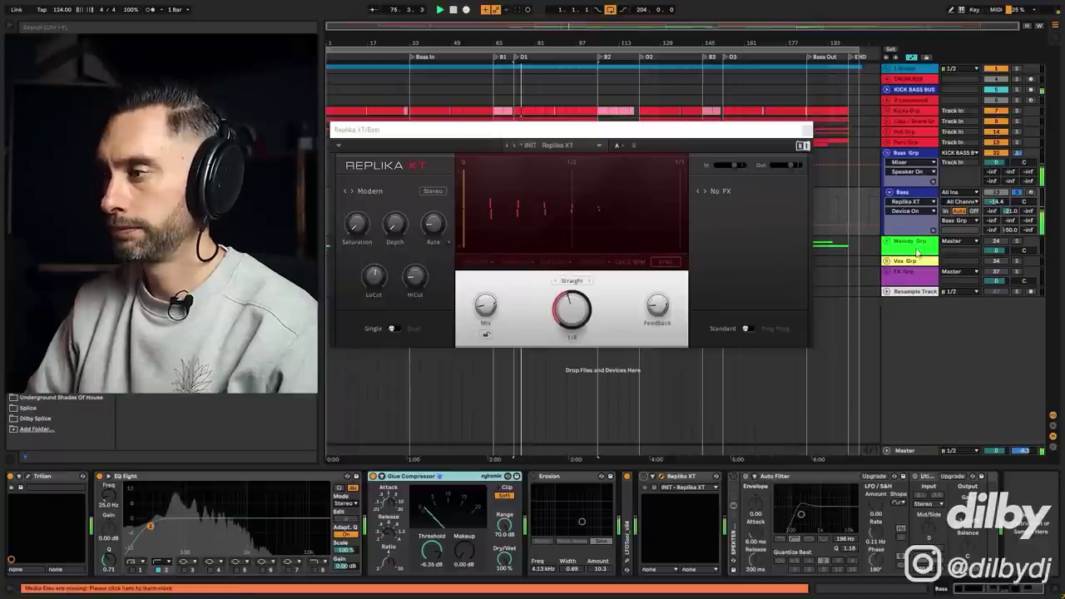
click(643, 477)
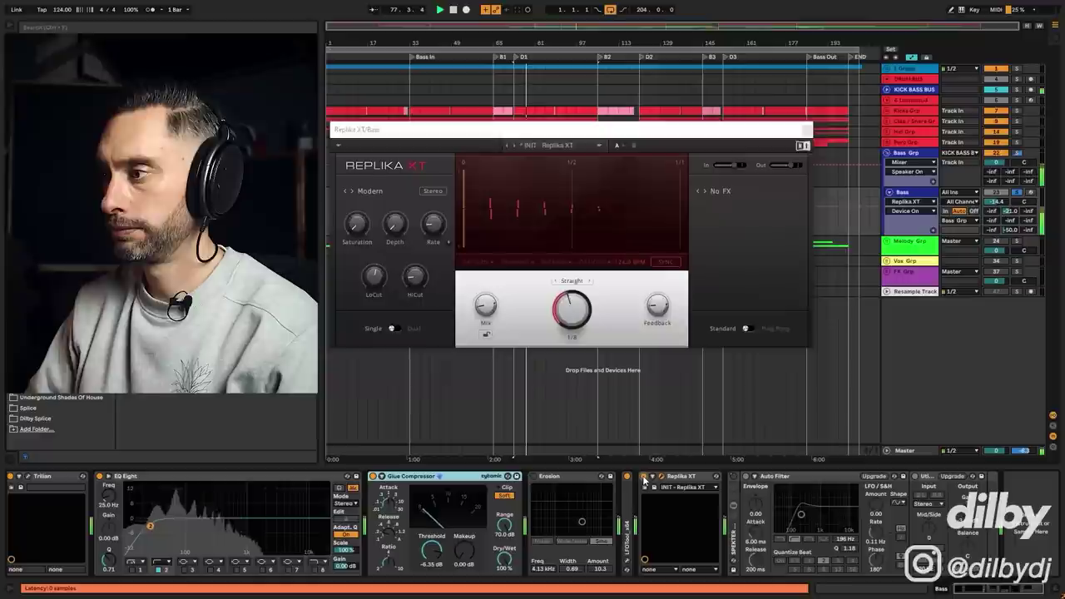
key(space)
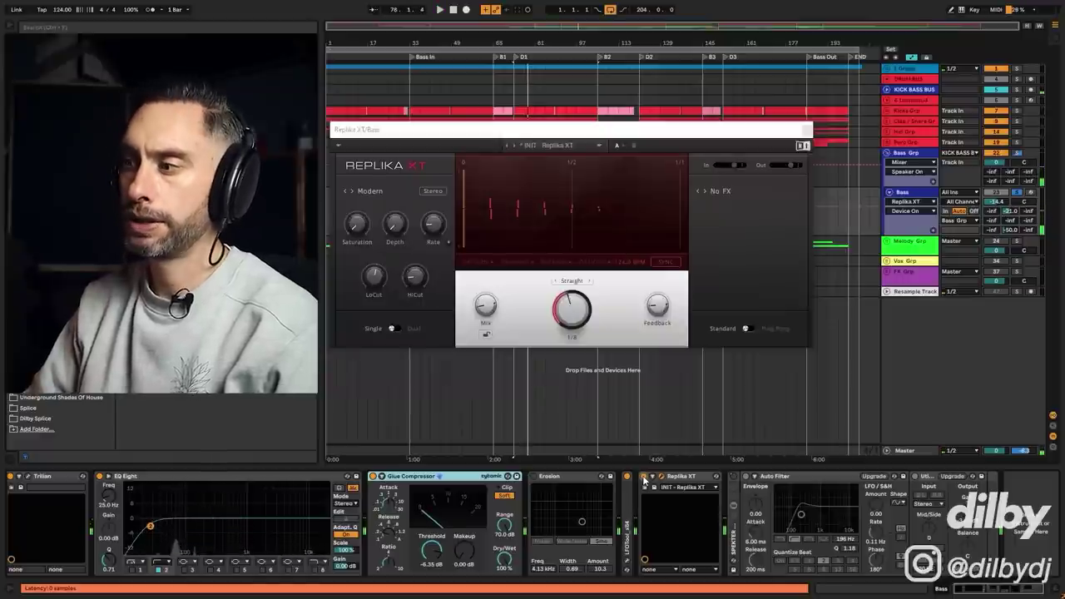
click(643, 478)
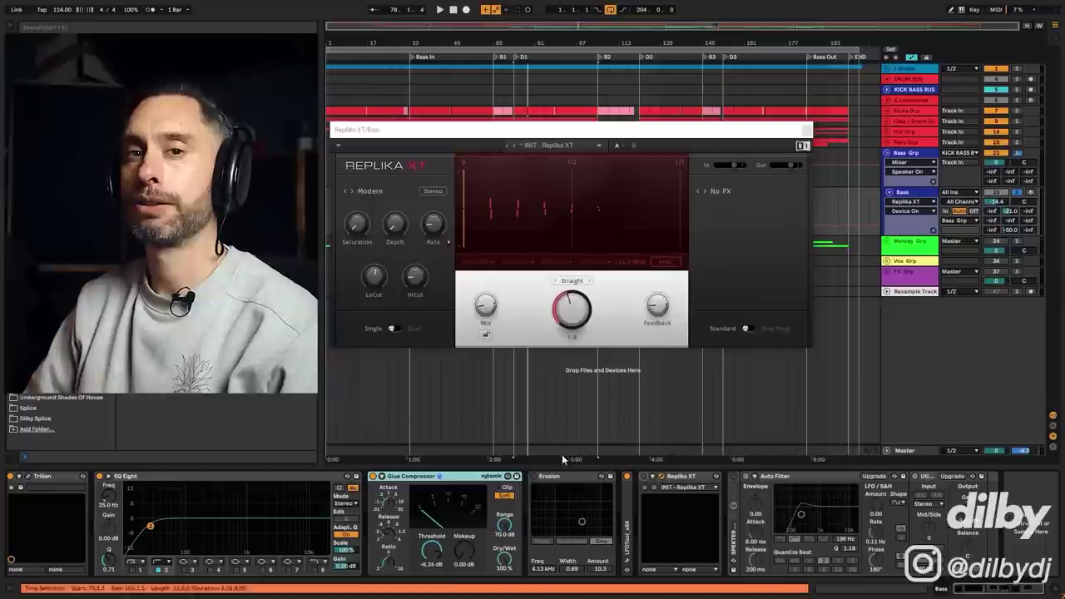
Play the soloed Bass track while examining its Erosion device and its H-Wide Synth and B-Synth Verb sends.
click(569, 478)
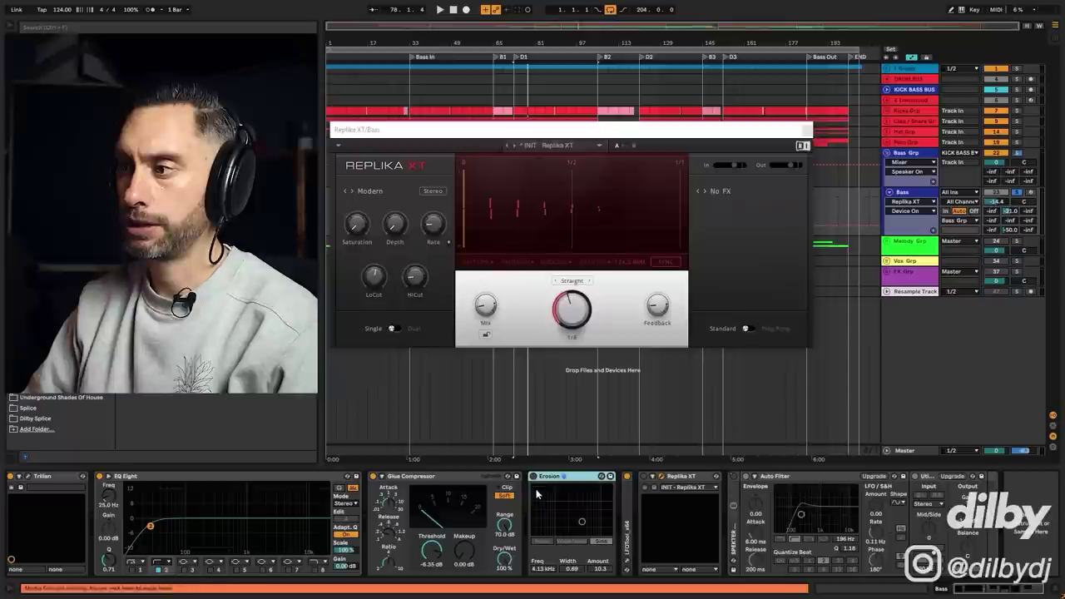
key(space)
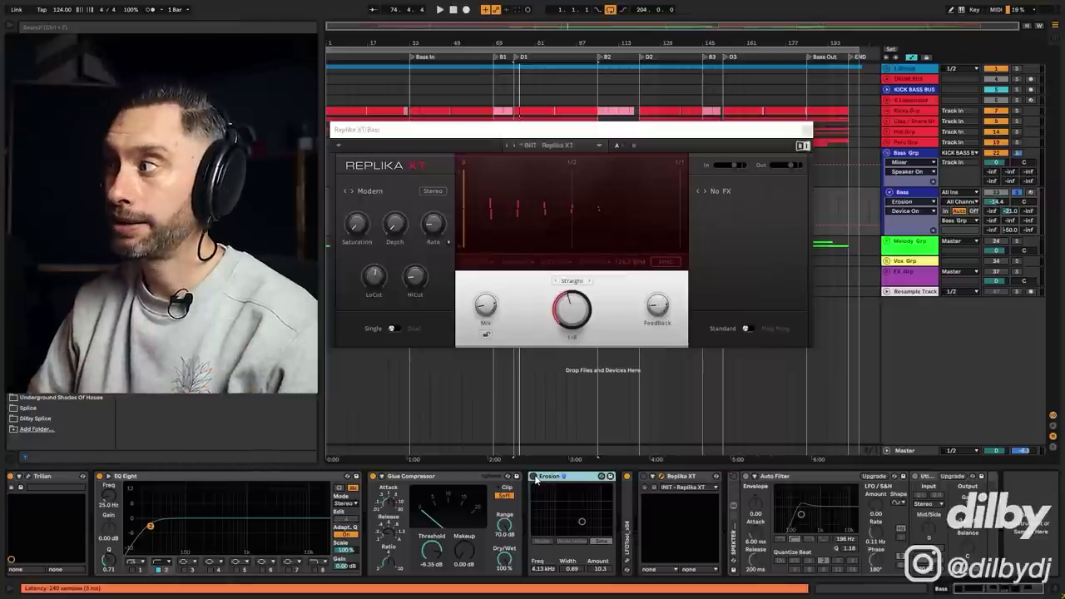
click(1010, 229)
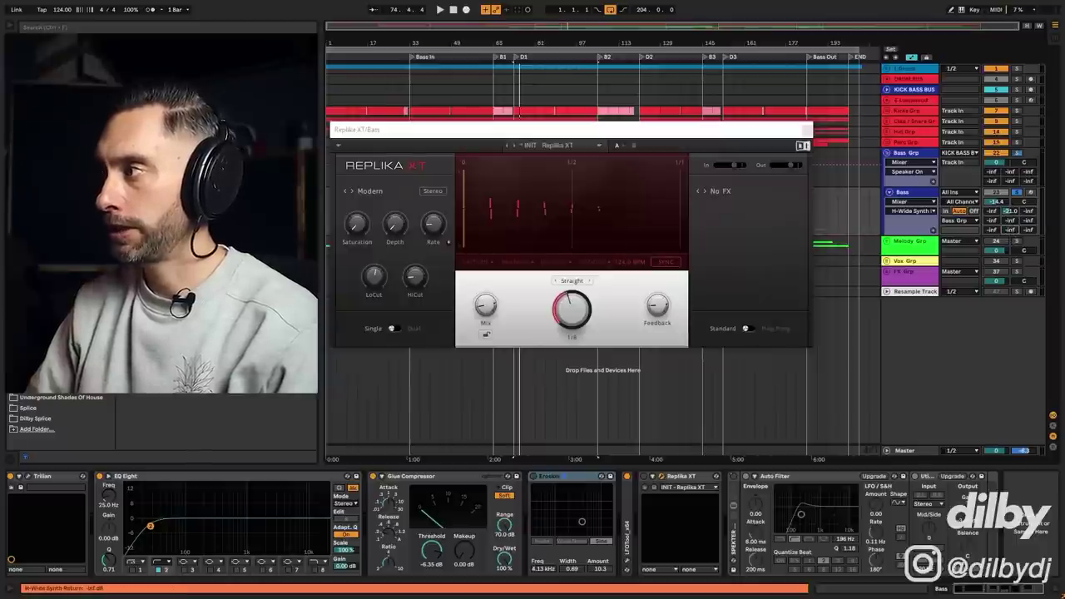
key(space)
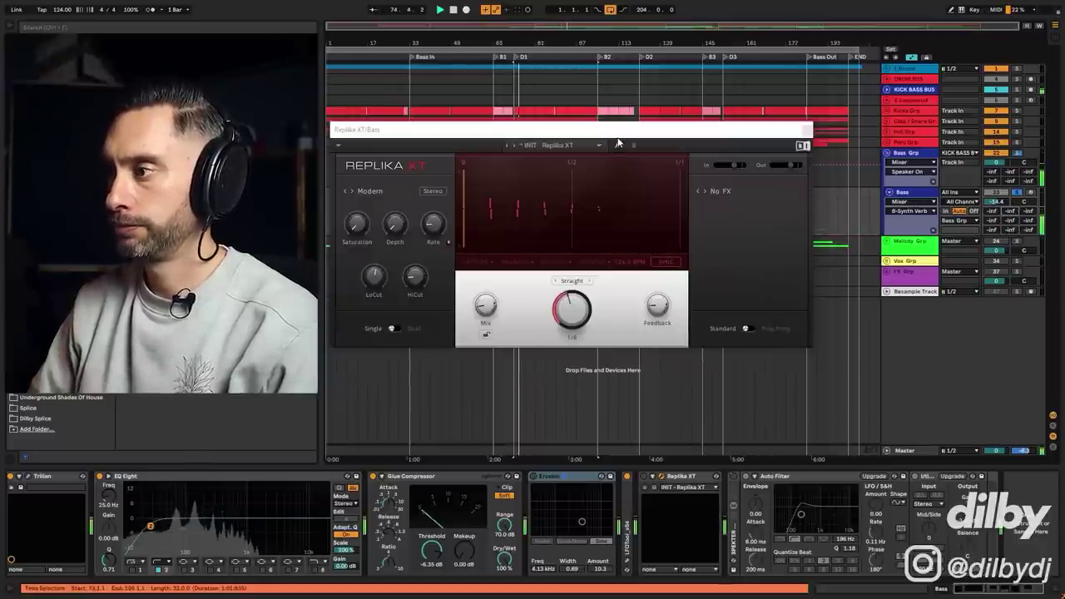
key(space)
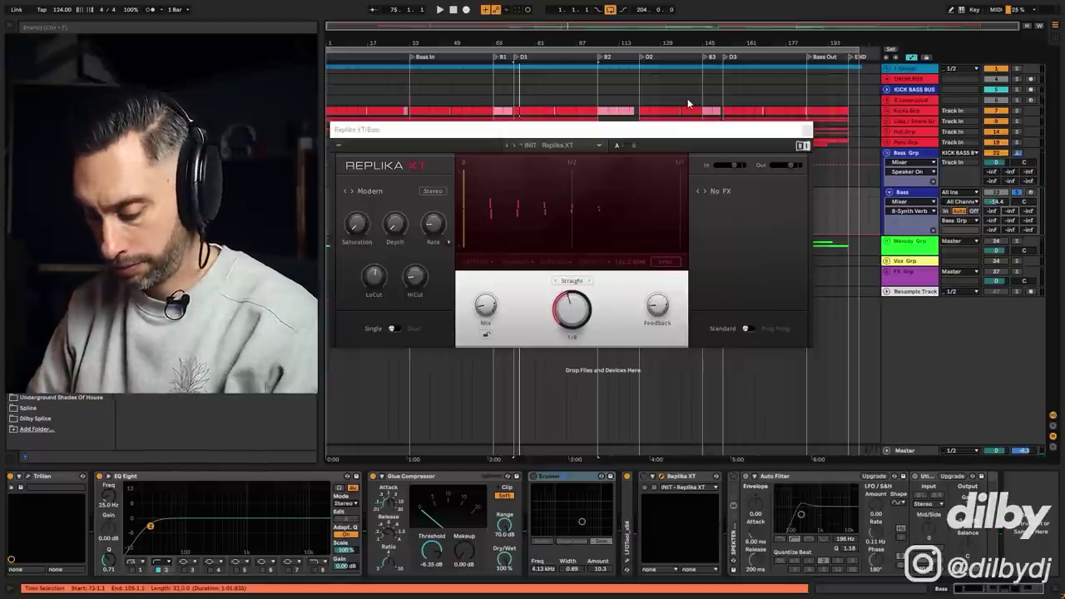
Switch Replika XT on during Bass playback, close its window and solo the KICK BASS BUS.
key(space)
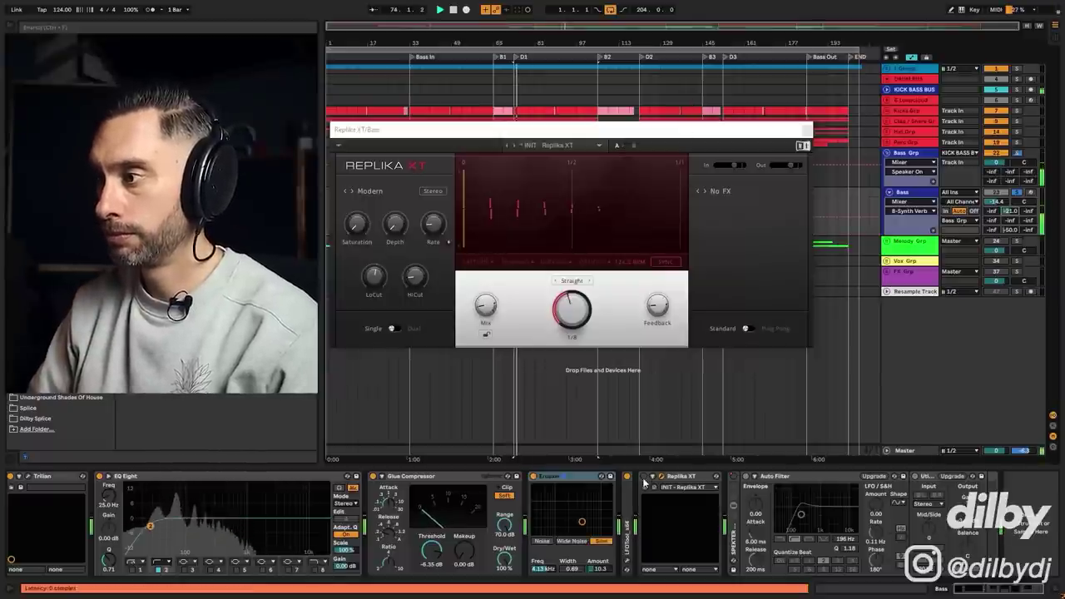
click(643, 477)
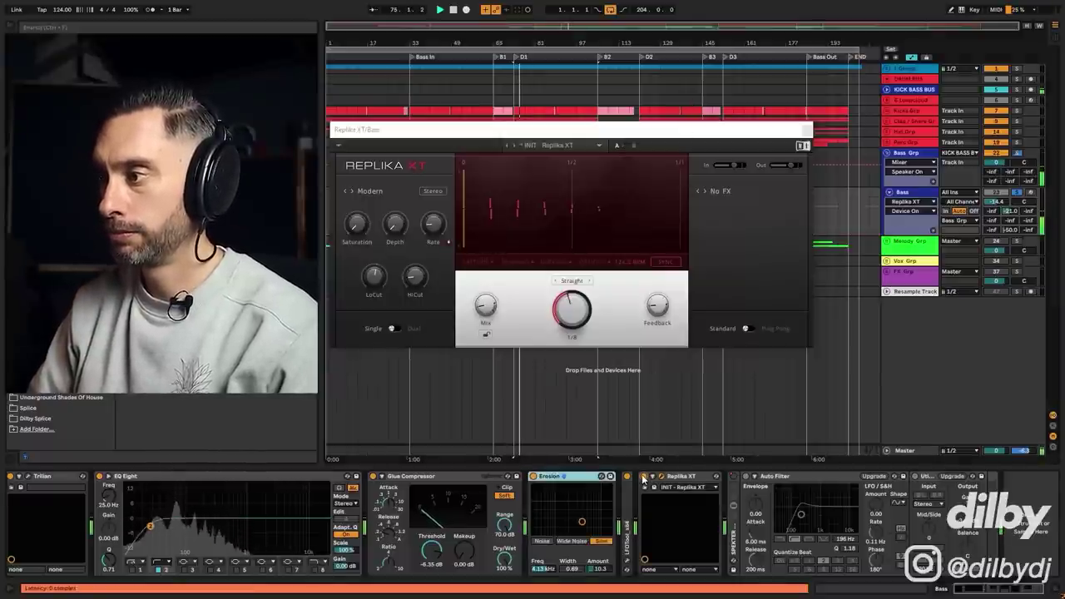
click(1016, 90)
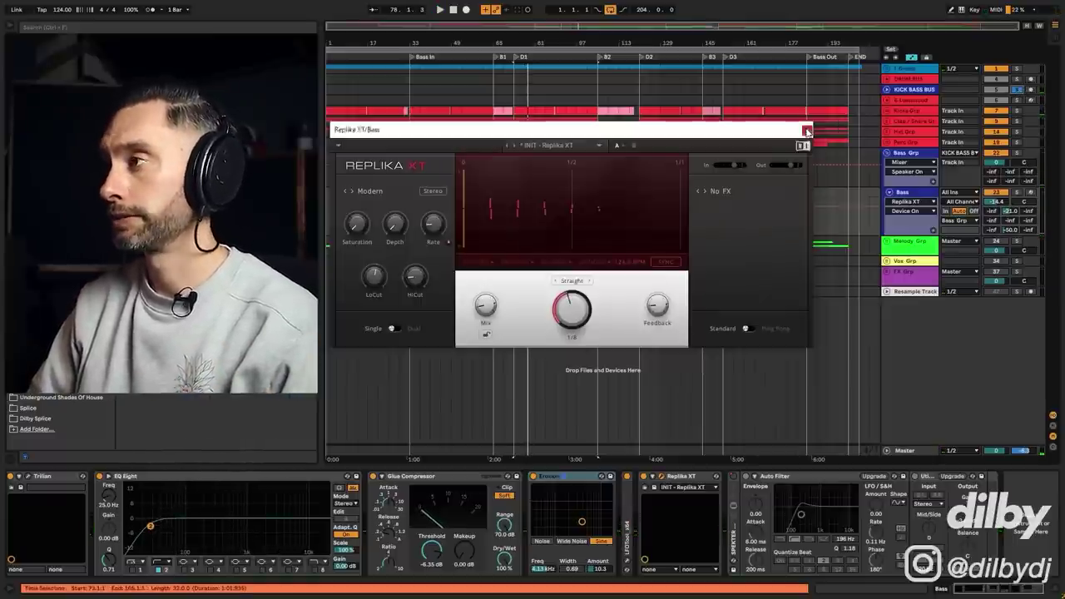
click(806, 132)
Open the Bass clip at D1 in an enlarged note view, examine its D2 and D3 notes and play it.
click(532, 221)
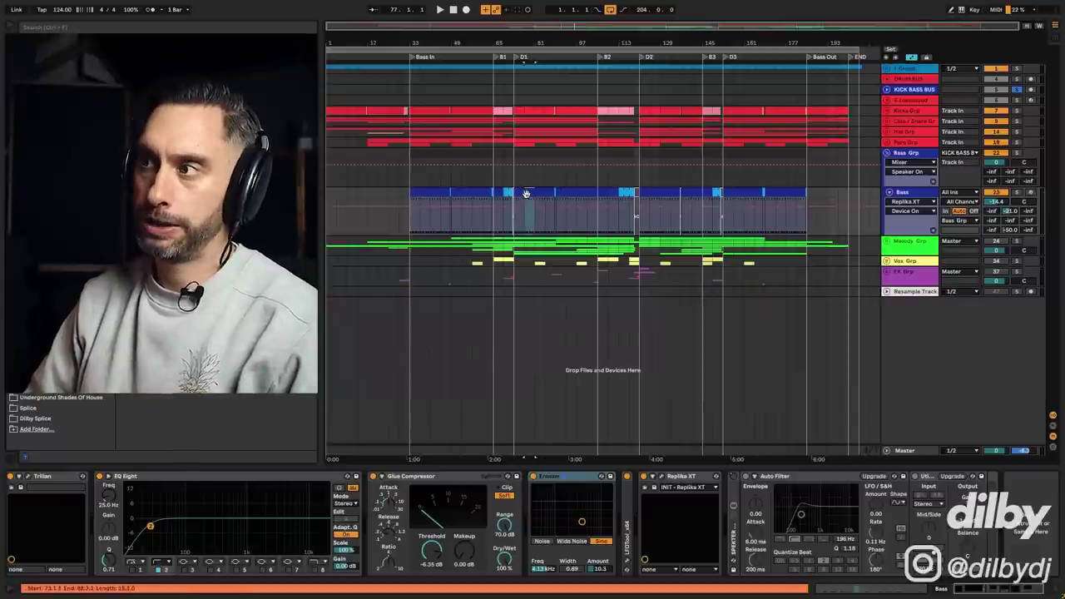
click(528, 192)
double_click(527, 193)
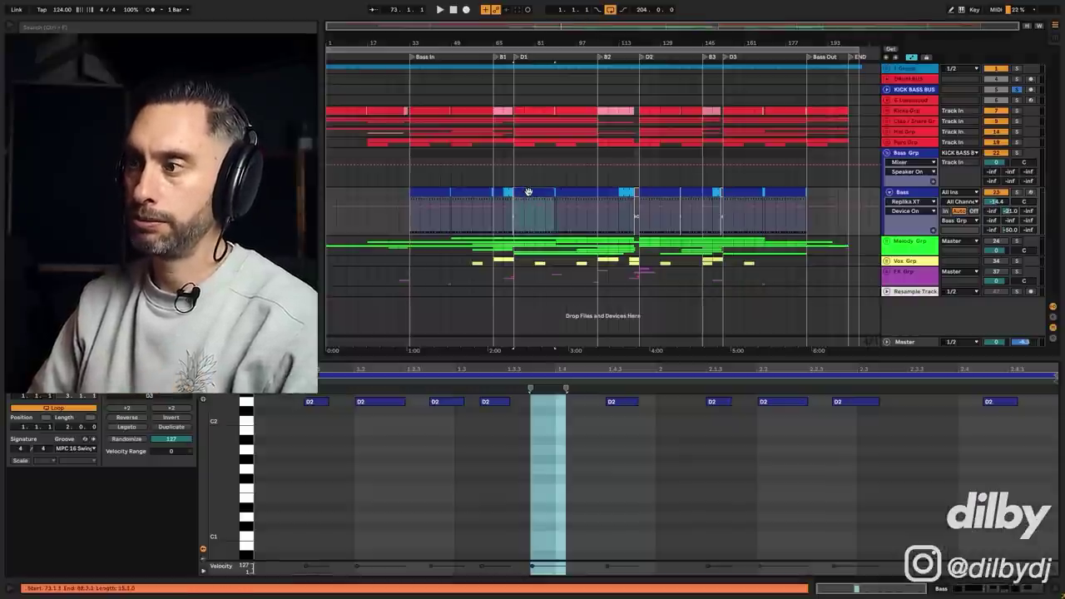
scroll(580, 407, up, 5)
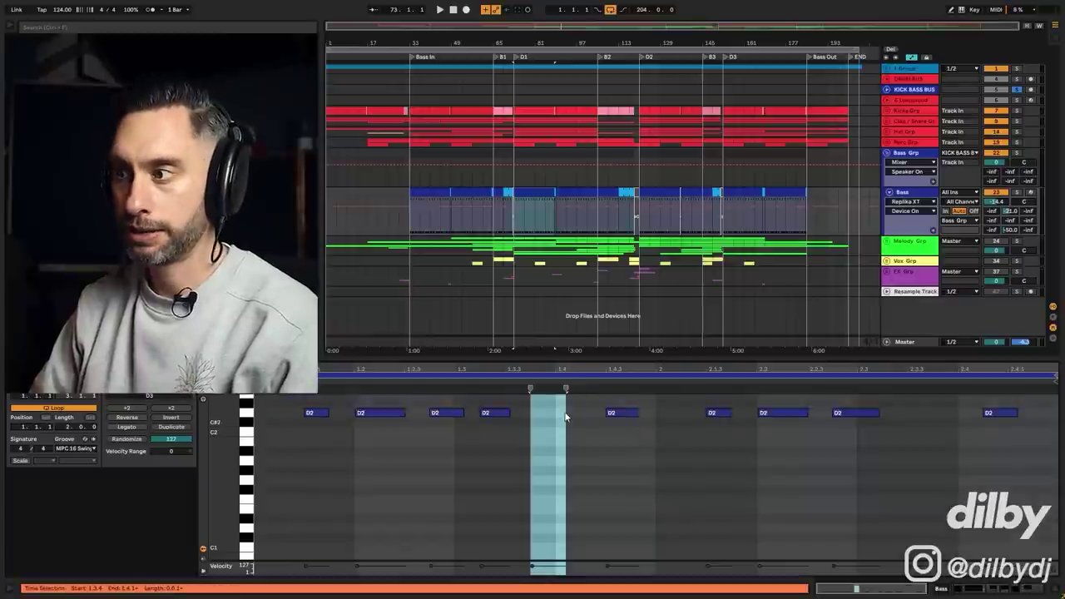
drag(571, 358, 573, 315)
scroll(719, 416, up, 2)
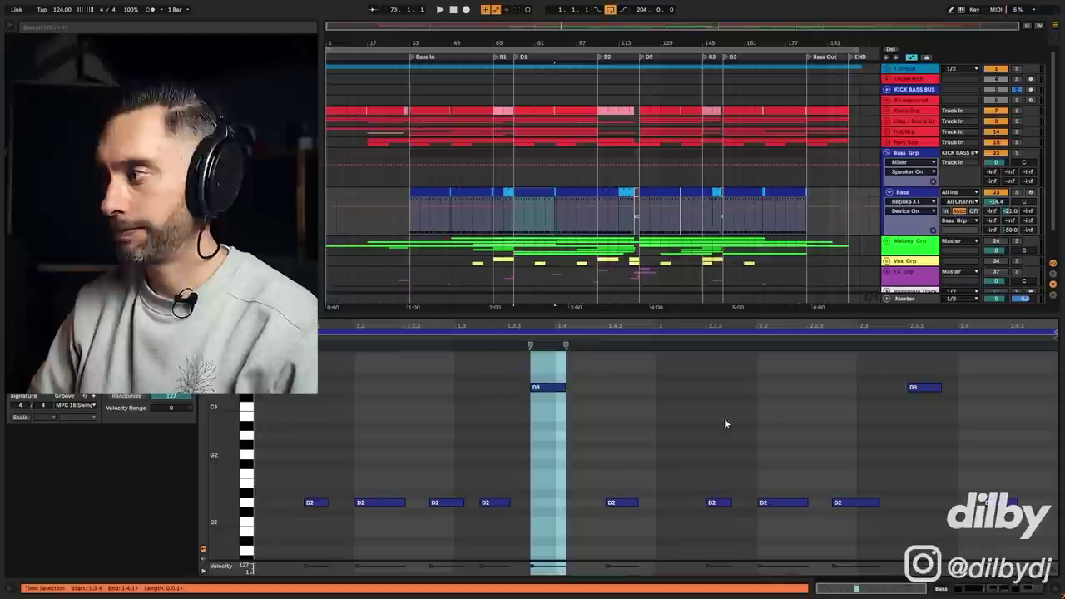
key(space)
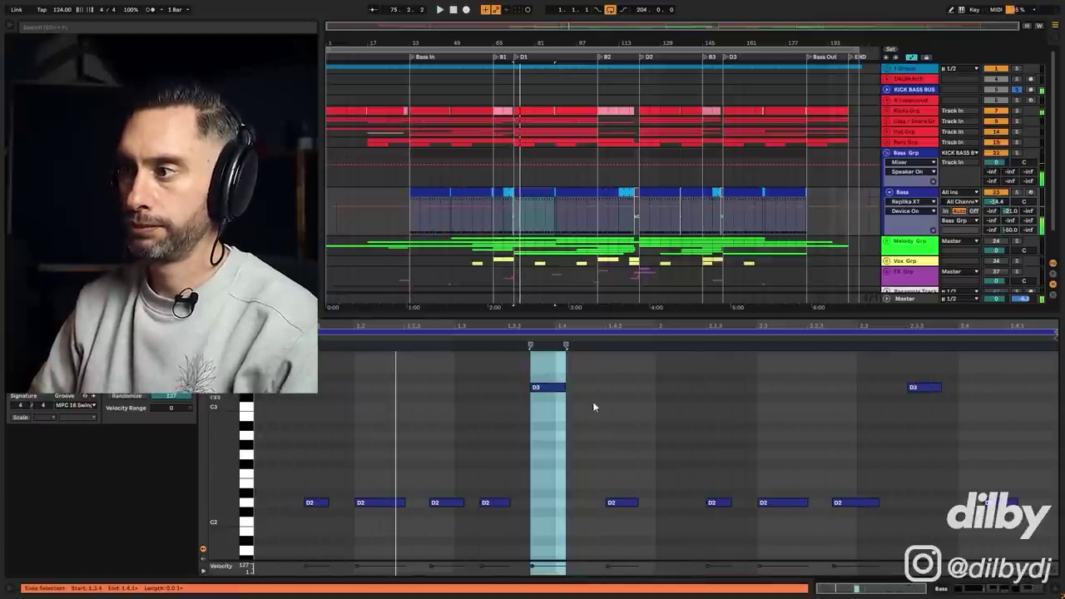
Shorten the Bass clip's loop to its first bar and duplicate that bar's notes into bar 2.
drag(658, 485, 194, 510)
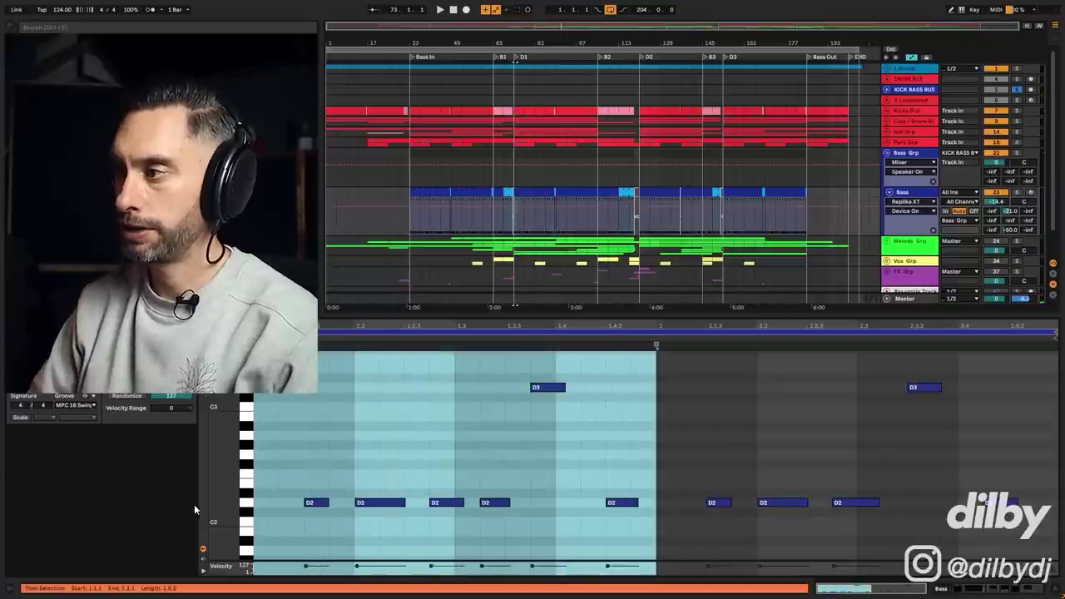
click(494, 503)
drag(1054, 331, 658, 334)
click(625, 334)
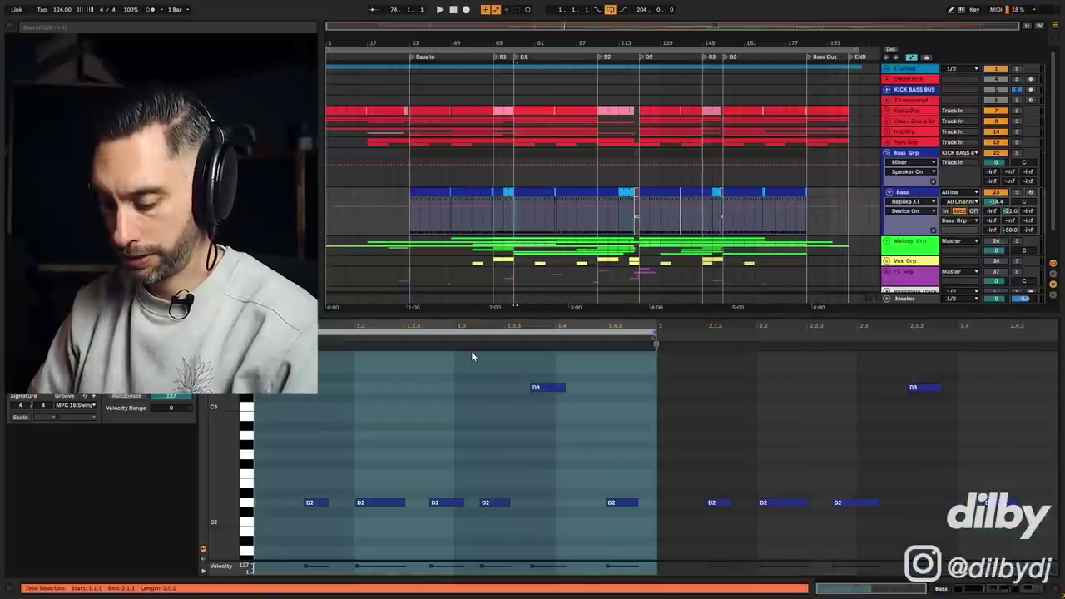
key(ctrl+d)
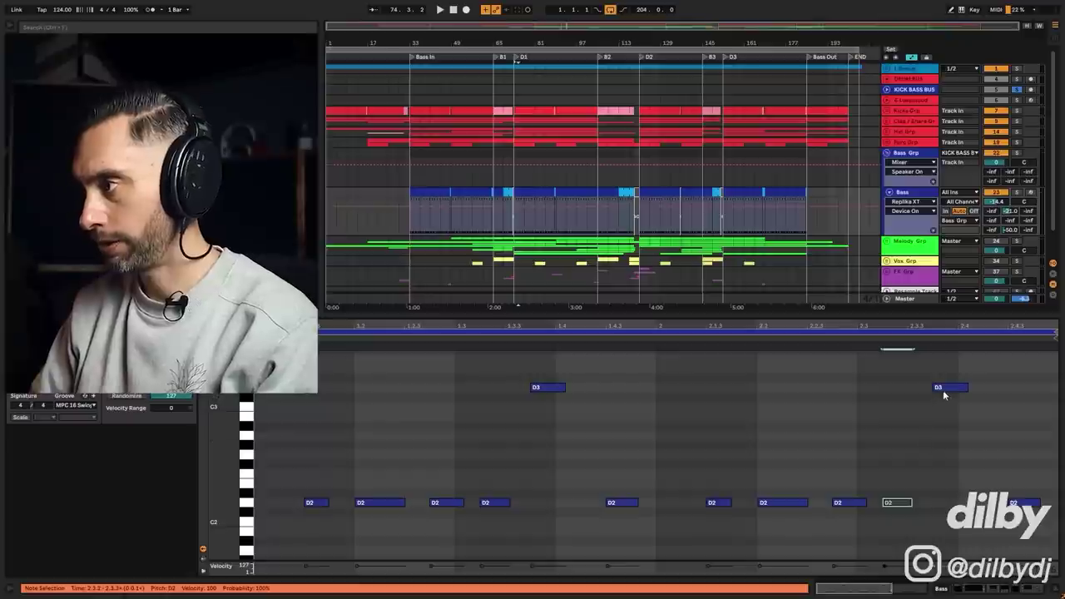
Move bar 2's D3 note and last D2 note one sixteenth earlier, then play the bassline.
drag(943, 390, 917, 390)
drag(881, 588, 884, 552)
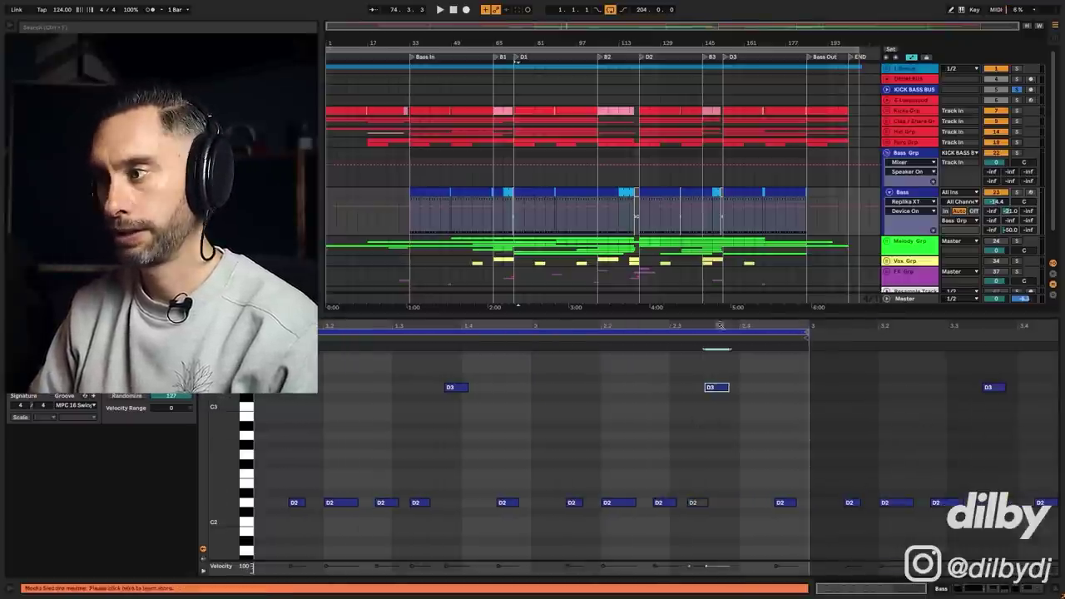
drag(779, 505, 763, 505)
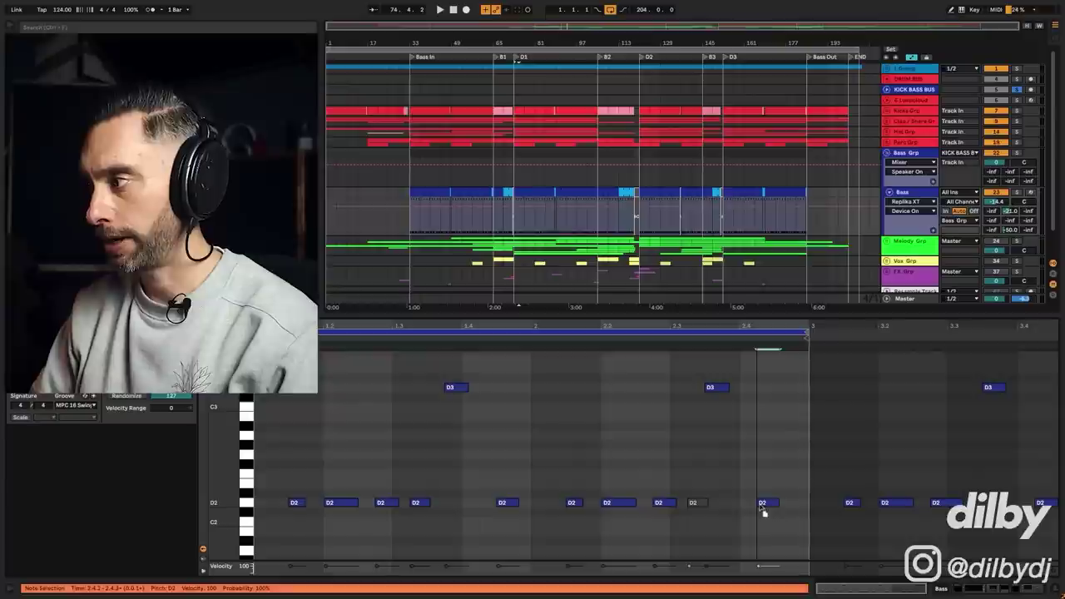
key(space)
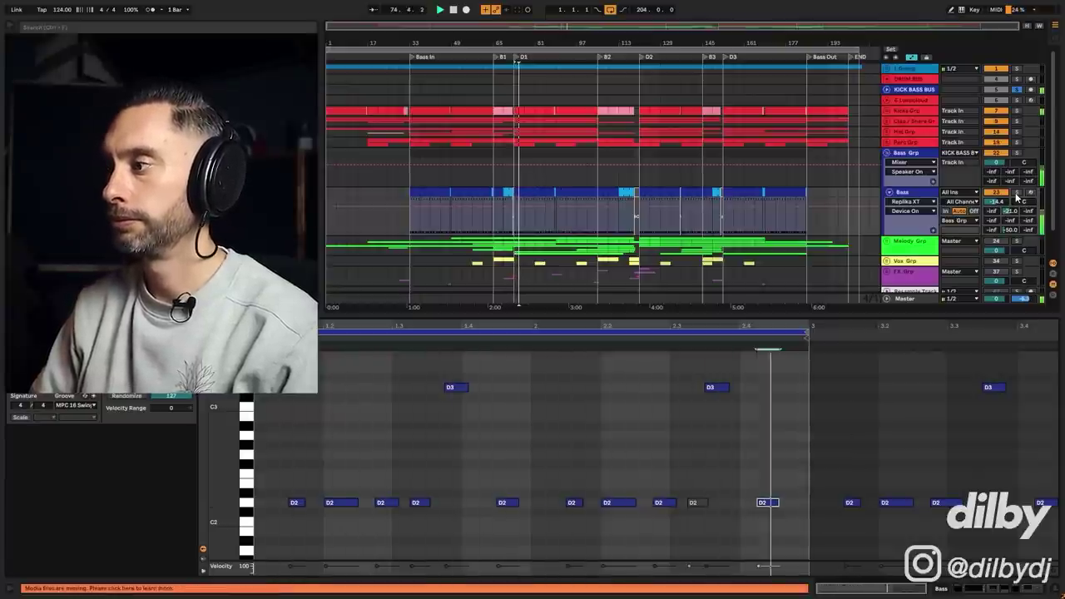
Transpose the Bass clip's two D3 notes down an octave, compare playback with and without drums, and return them to D3.
click(567, 193)
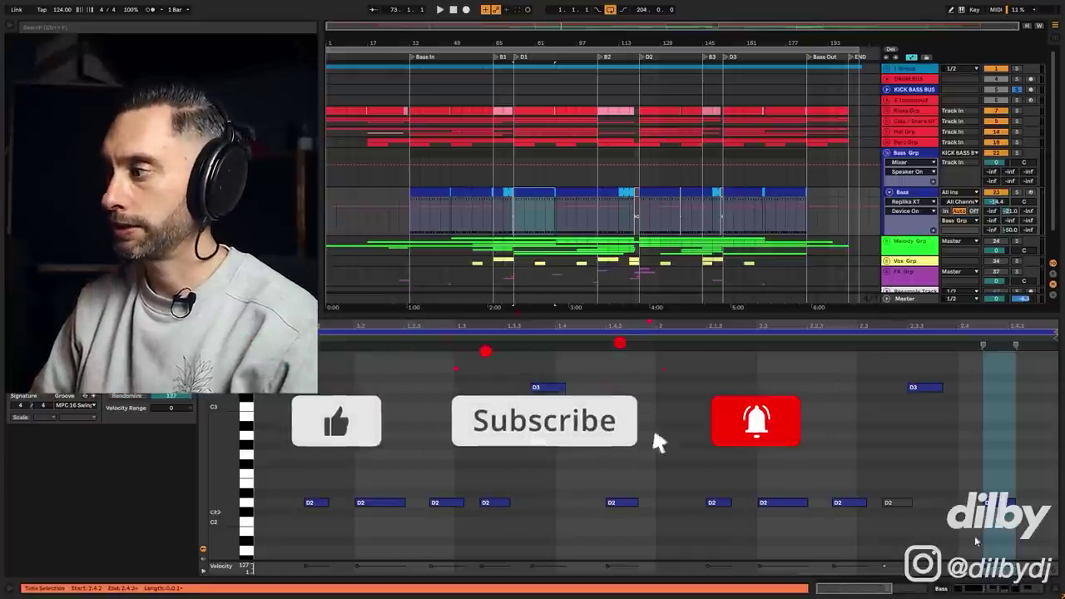
drag(464, 378, 976, 409)
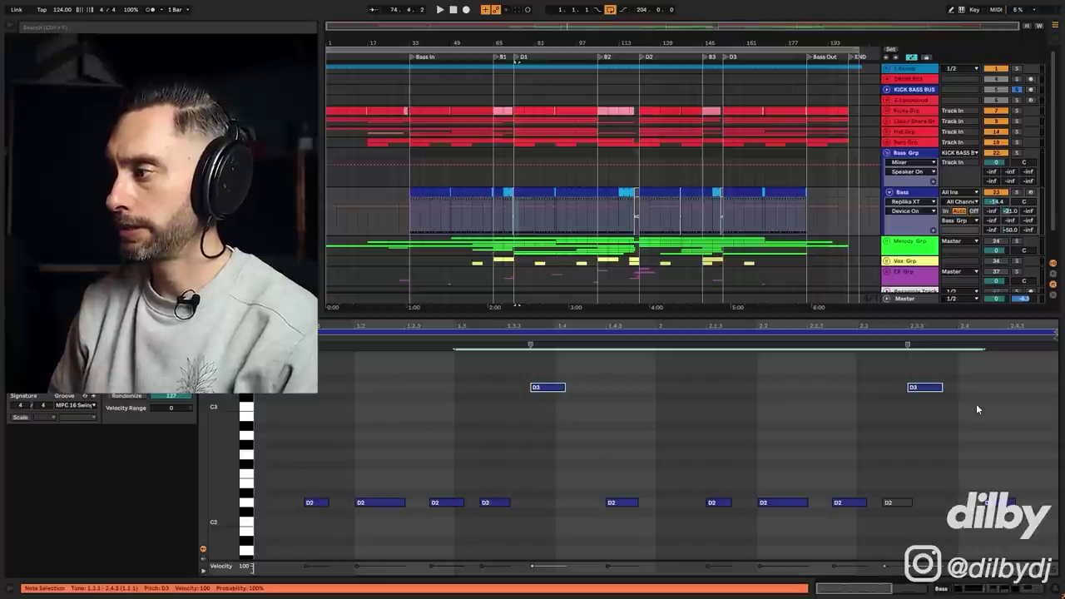
key(shift+Down)
key(space)
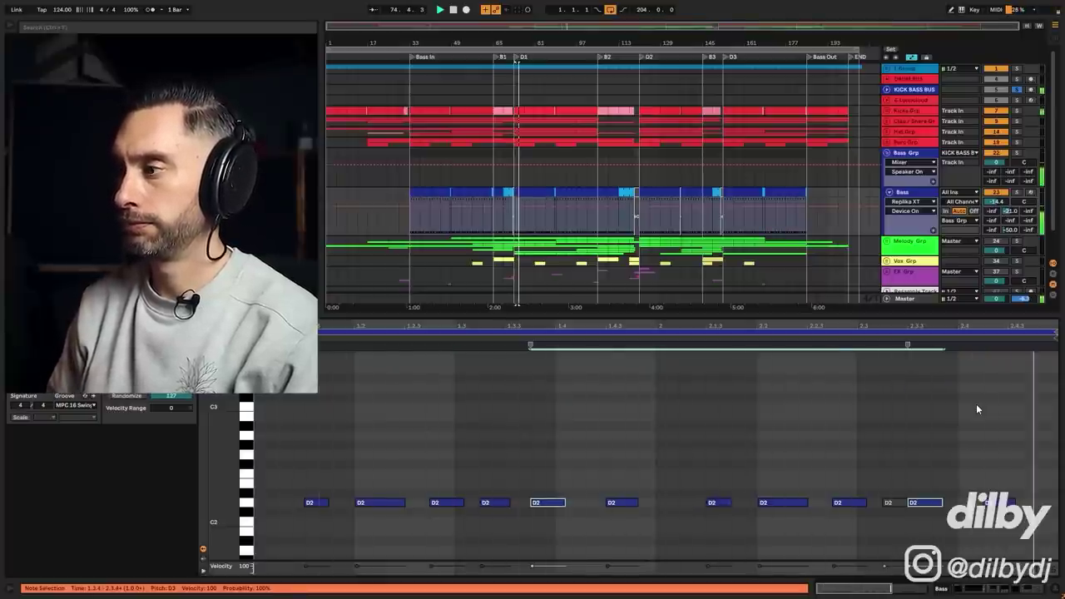
key(shift+Up)
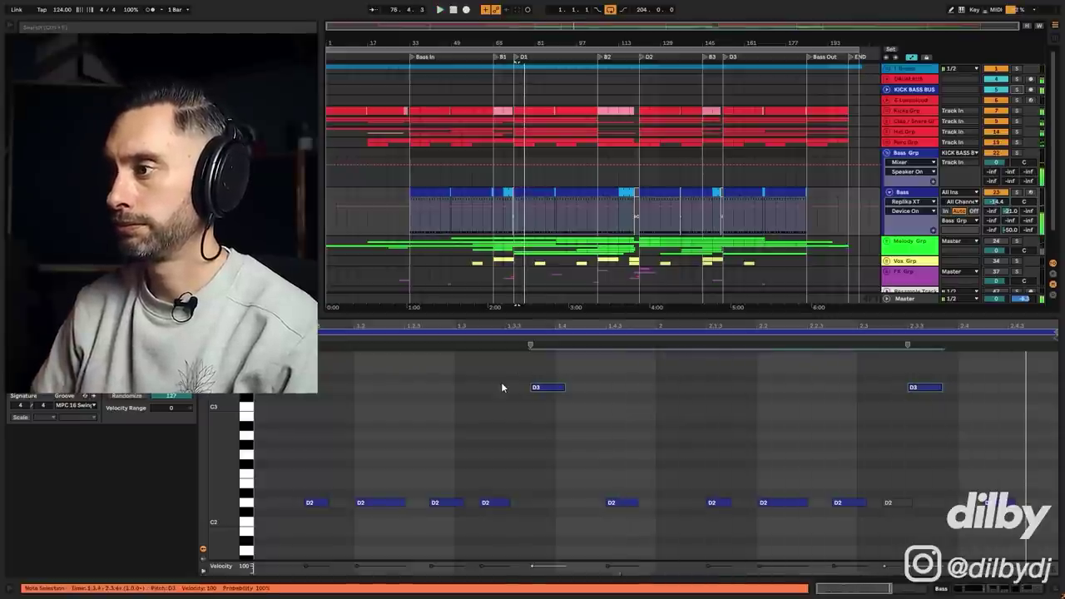
drag(500, 387, 1019, 371)
key(shift+Down)
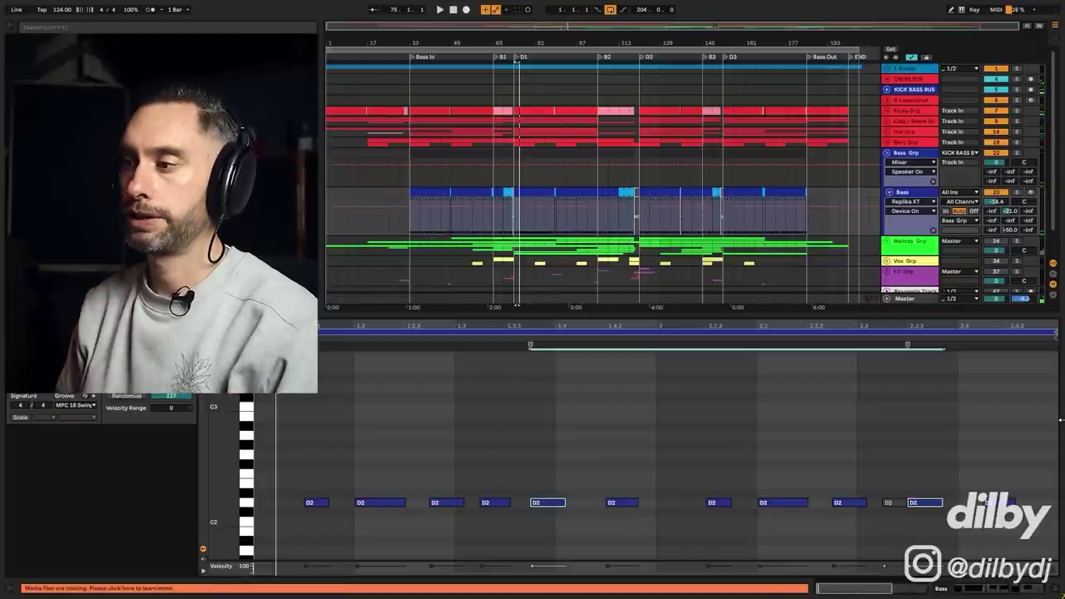
key(shift+Up)
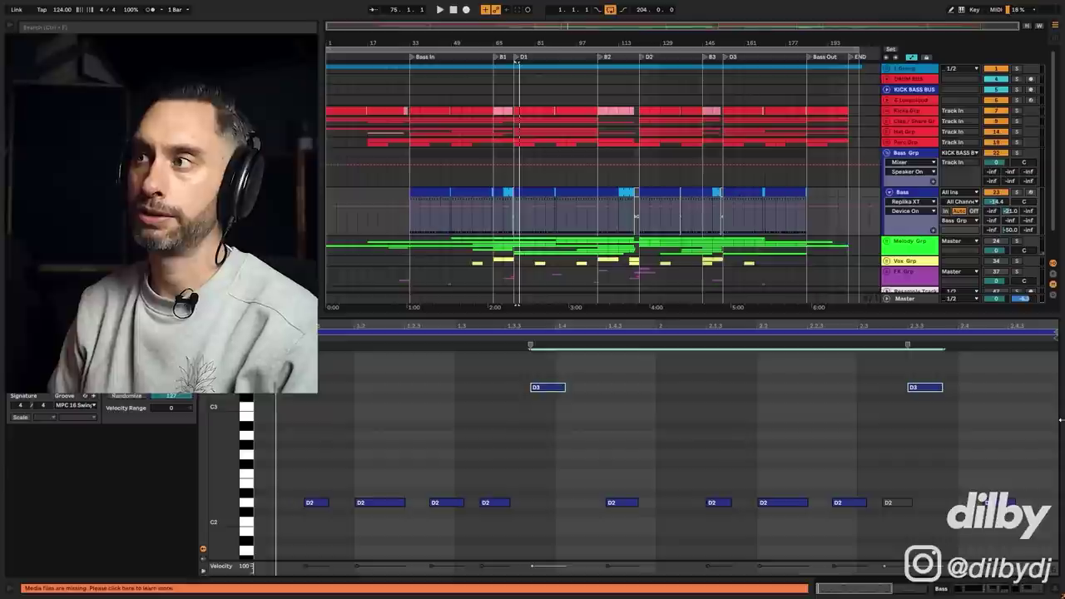
Fold the Bass Grp, unfold the Melody Grp and deactivate all its tracks from Tight Plucks to Deep Chord.
key(space)
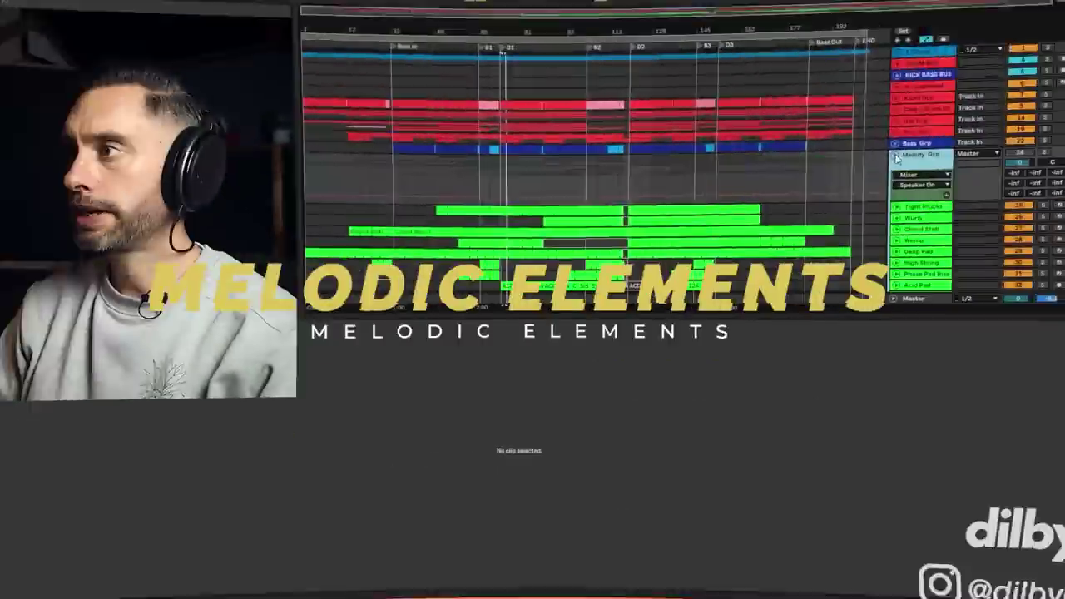
scroll(915, 212, down, 2)
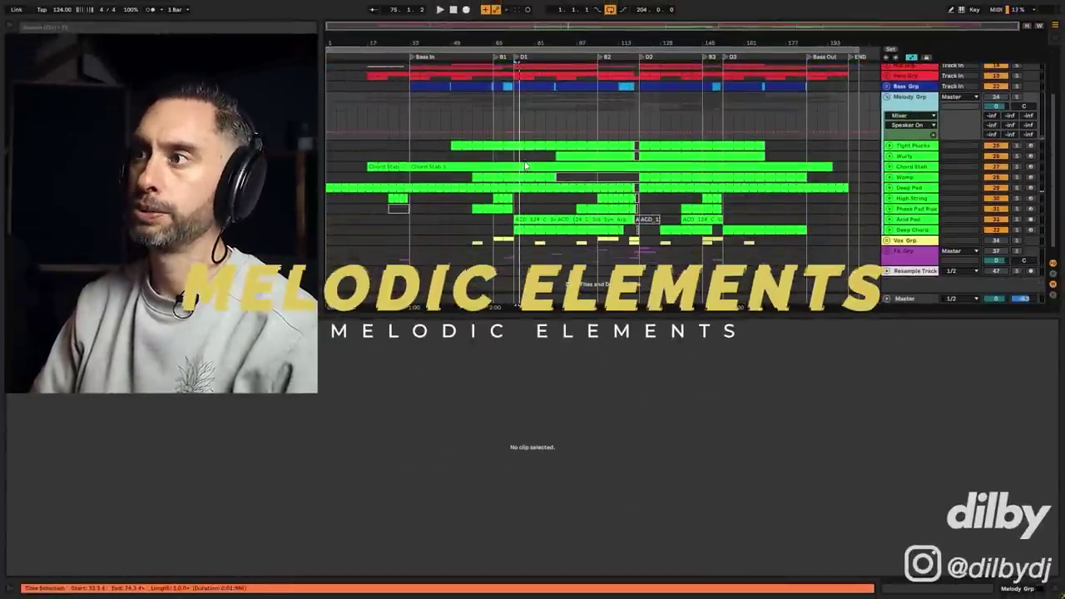
click(915, 147)
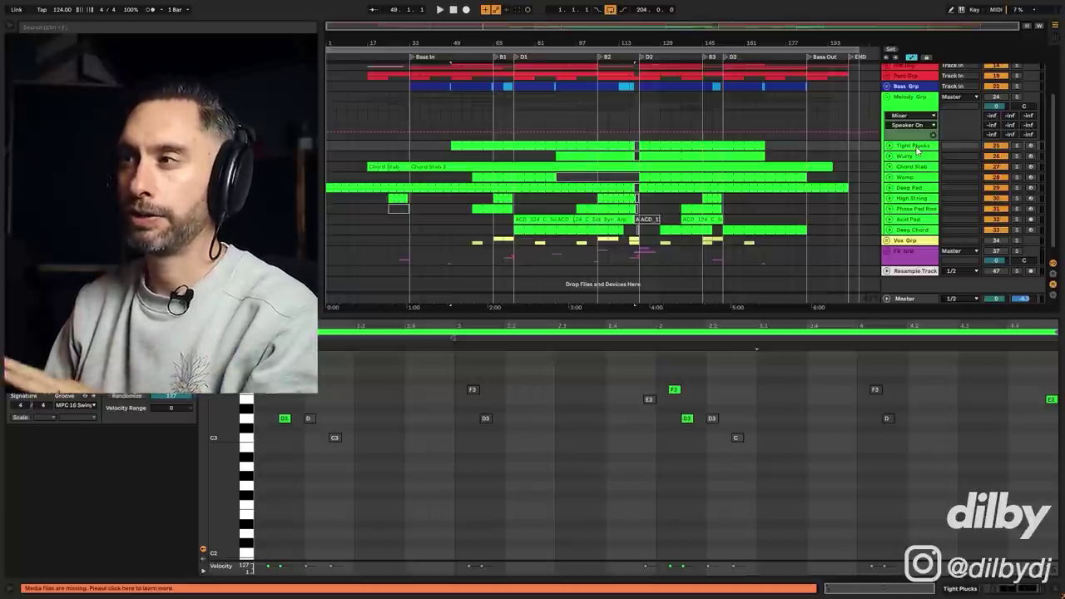
click(917, 148)
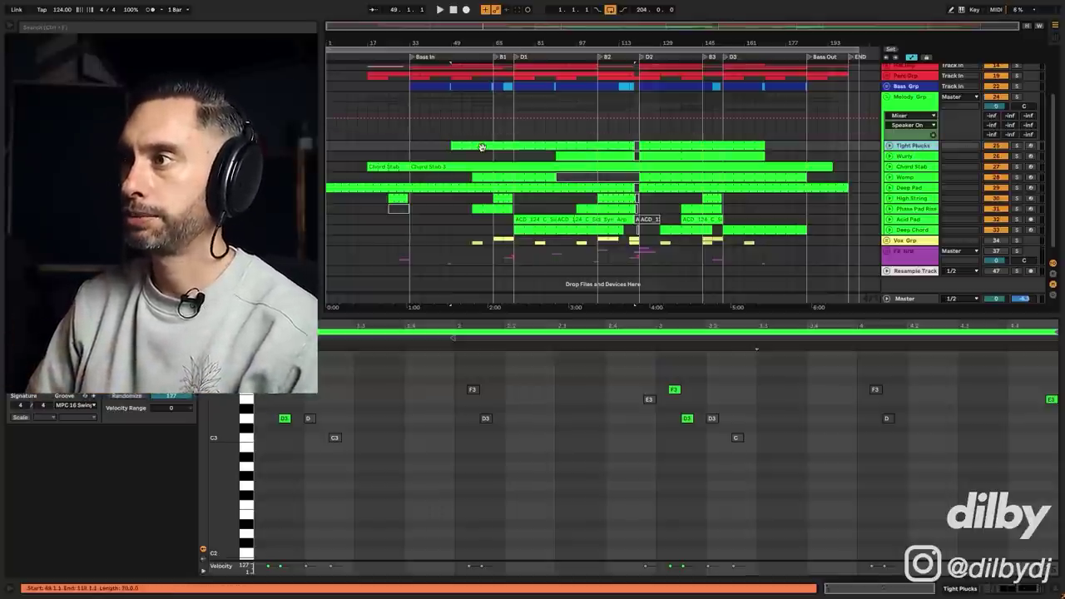
shift+click(912, 230)
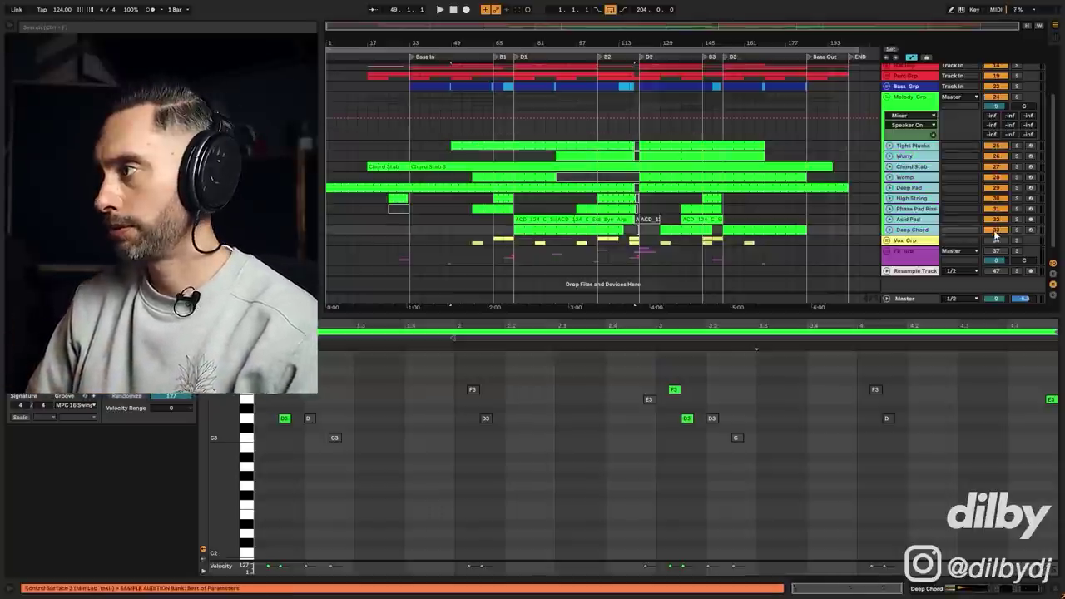
click(994, 231)
Reactivate Tight Plucks, play it from bar 49 both in the mix and soloed, and examine its notes.
click(463, 147)
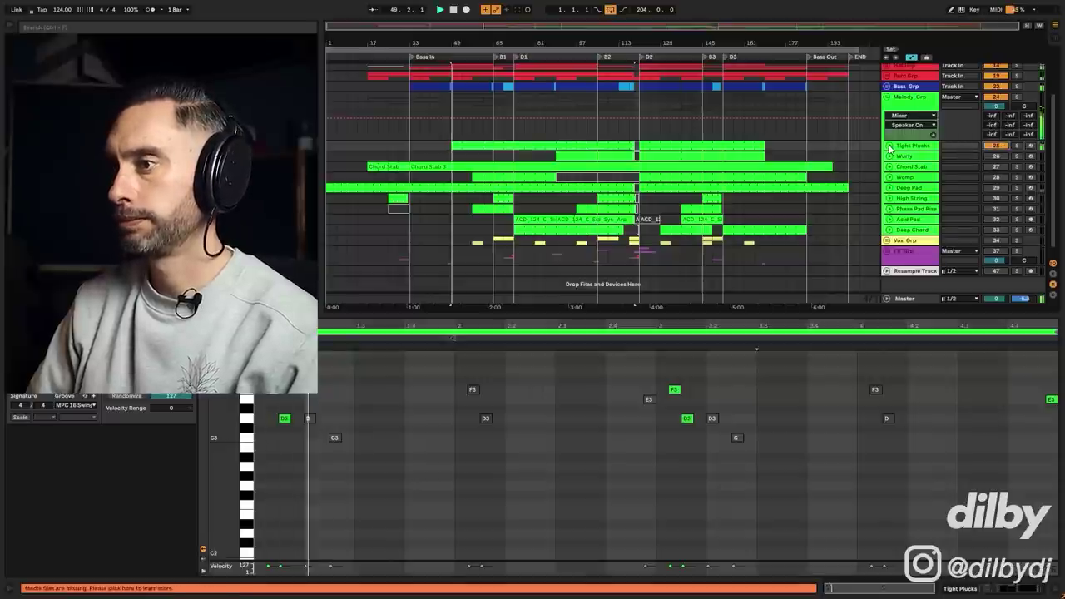
click(1018, 146)
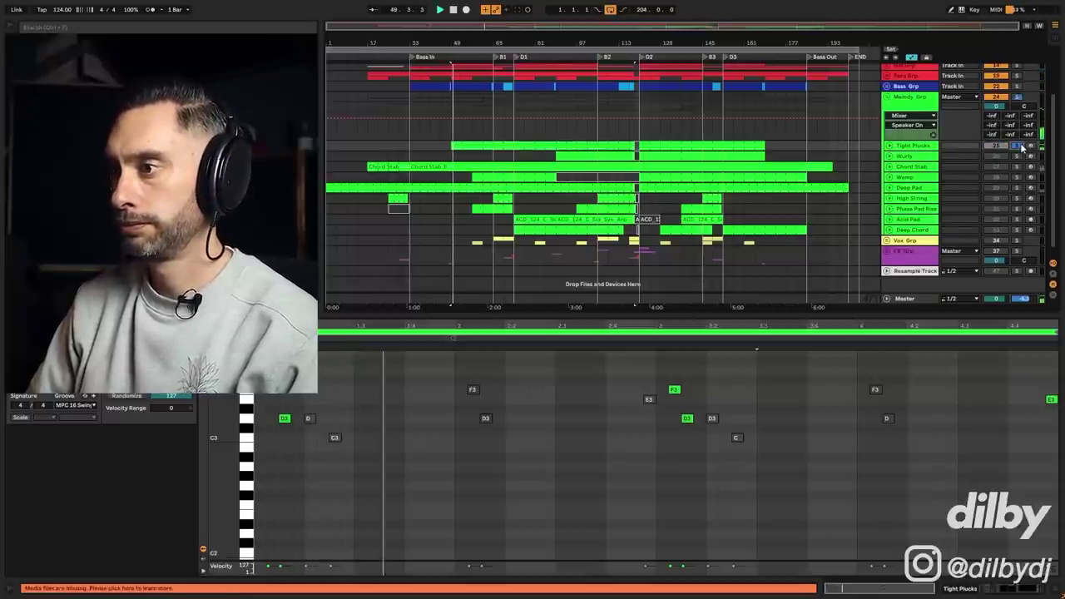
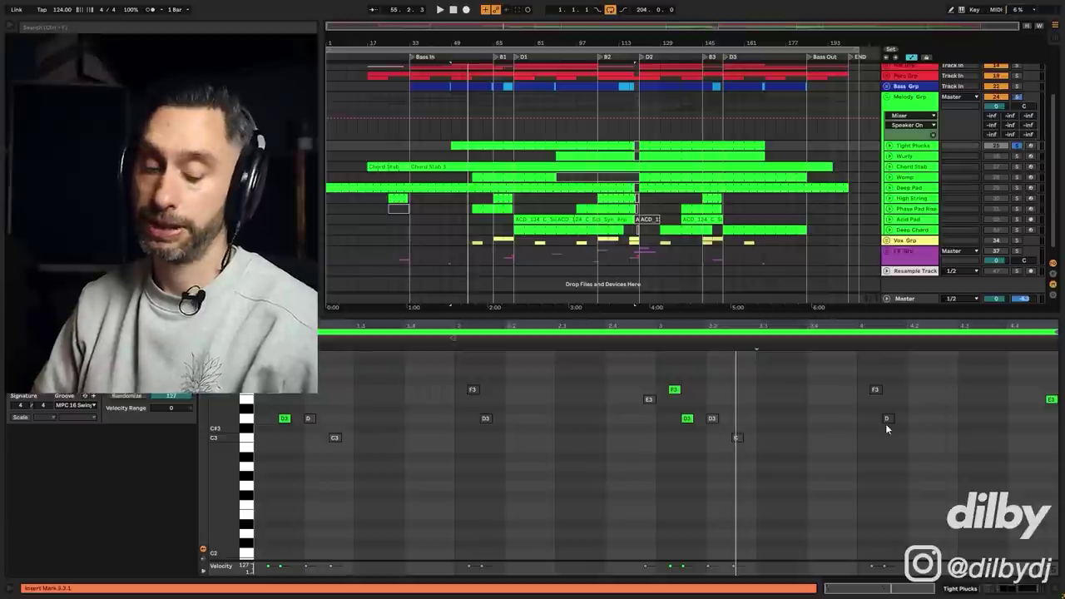
key(space)
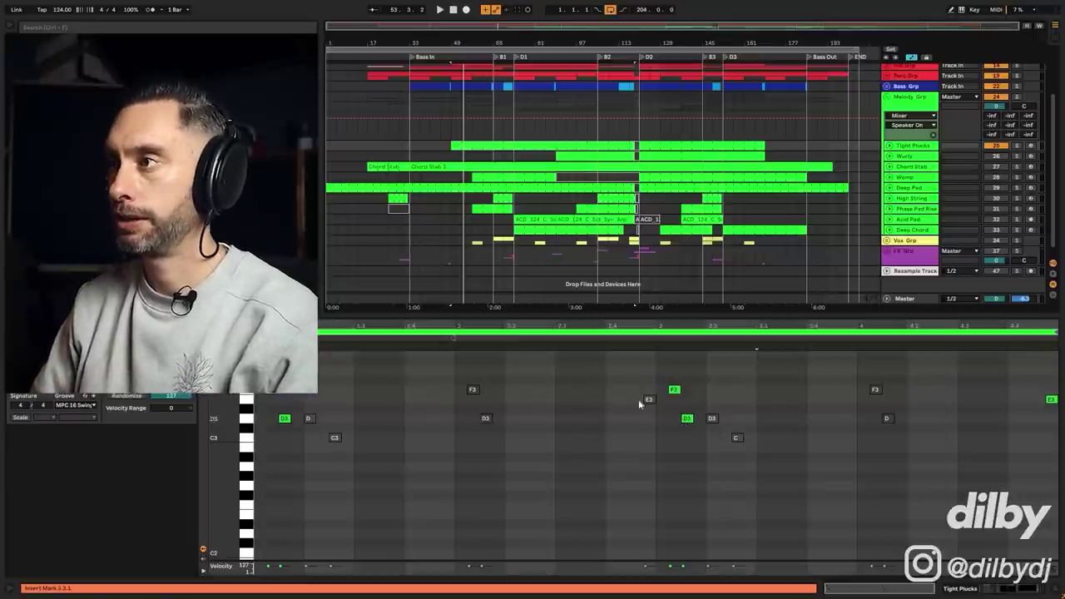
Unfold the Chord Stab track, reactivate it and play it from bar 17 with its one-note D2 pattern in view.
click(440, 167)
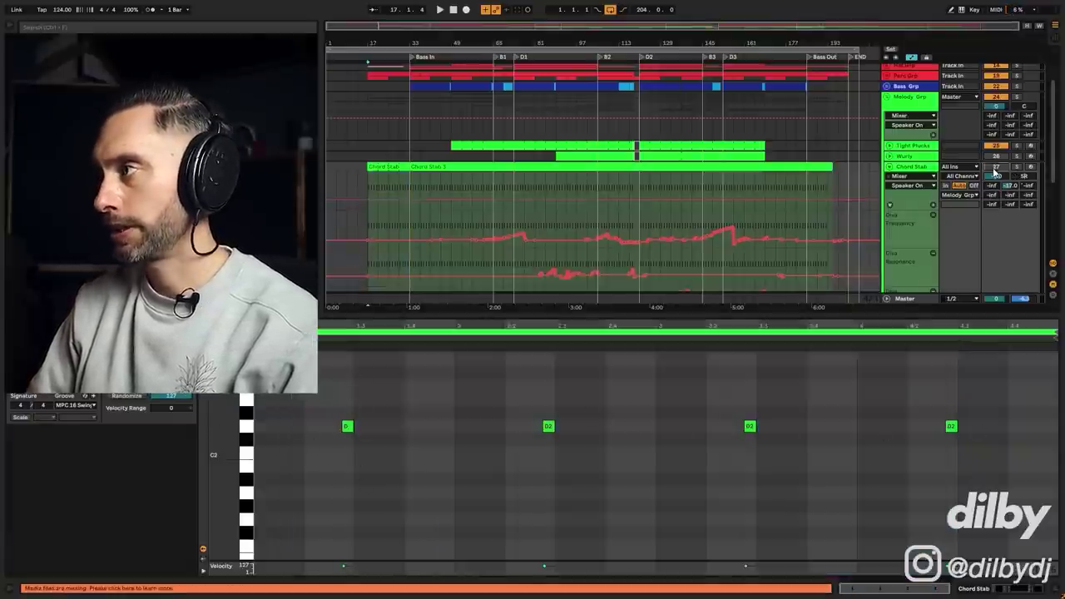
key(space)
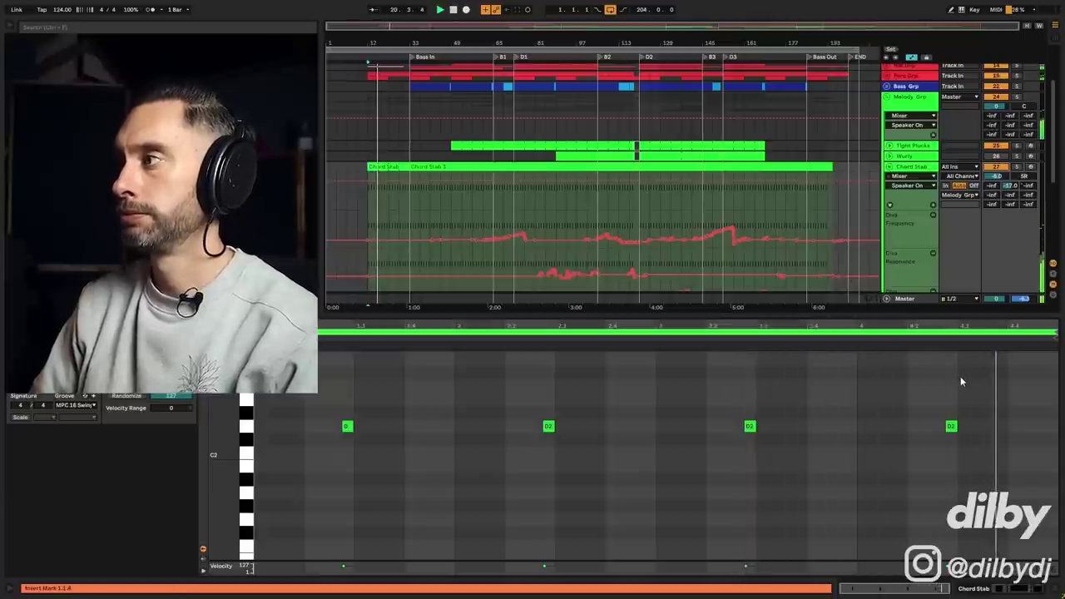
scroll(518, 245, down, 5)
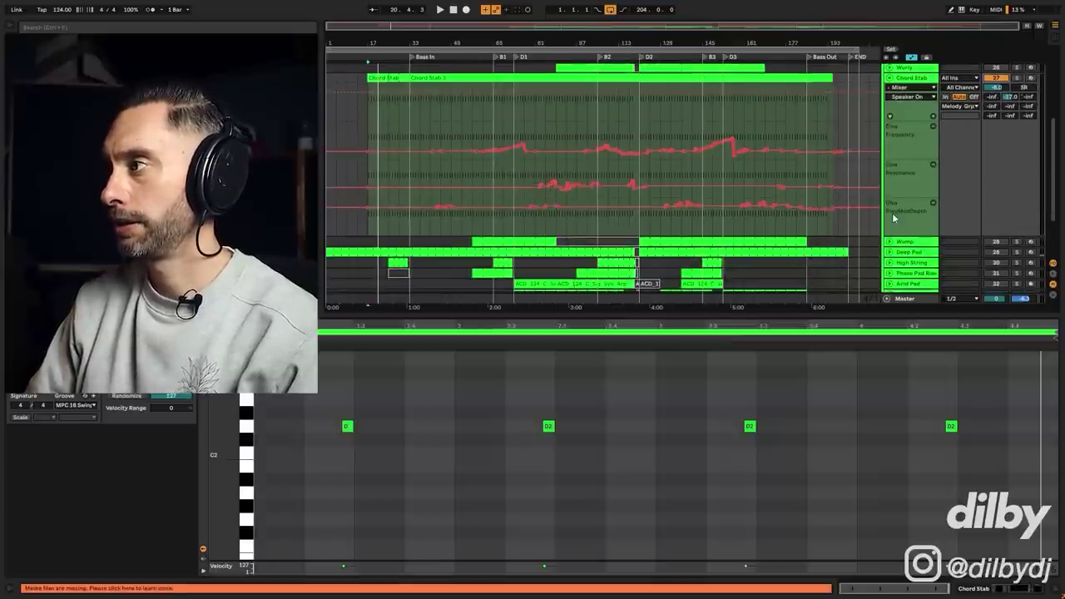
Solo Chord Stab and play it from bars 89, 109 and 153 to hear its Diva frequency, resonance and FM depth automation.
click(1016, 78)
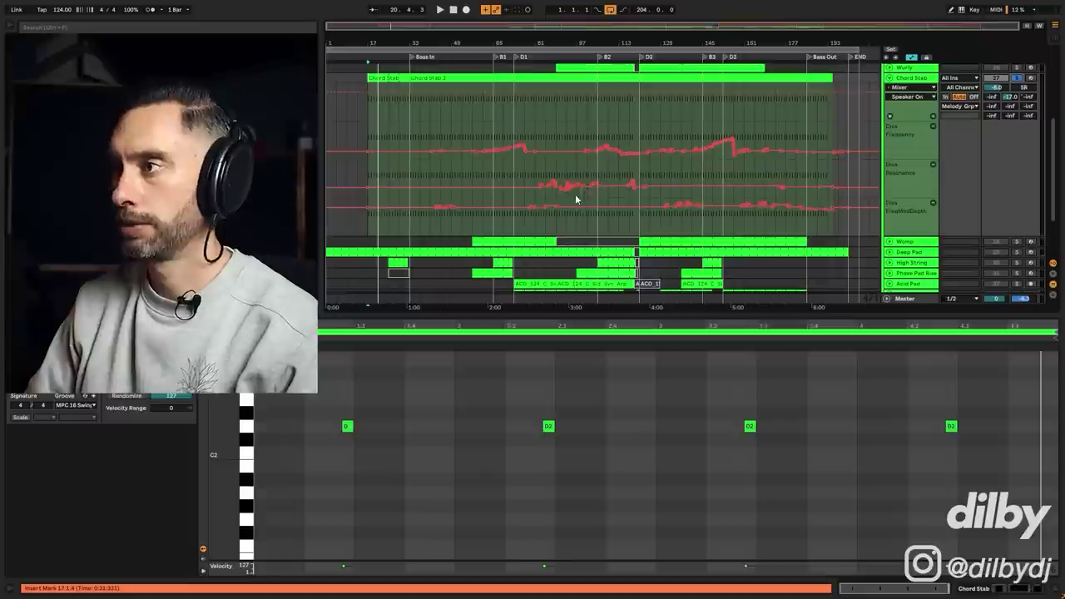
click(588, 171)
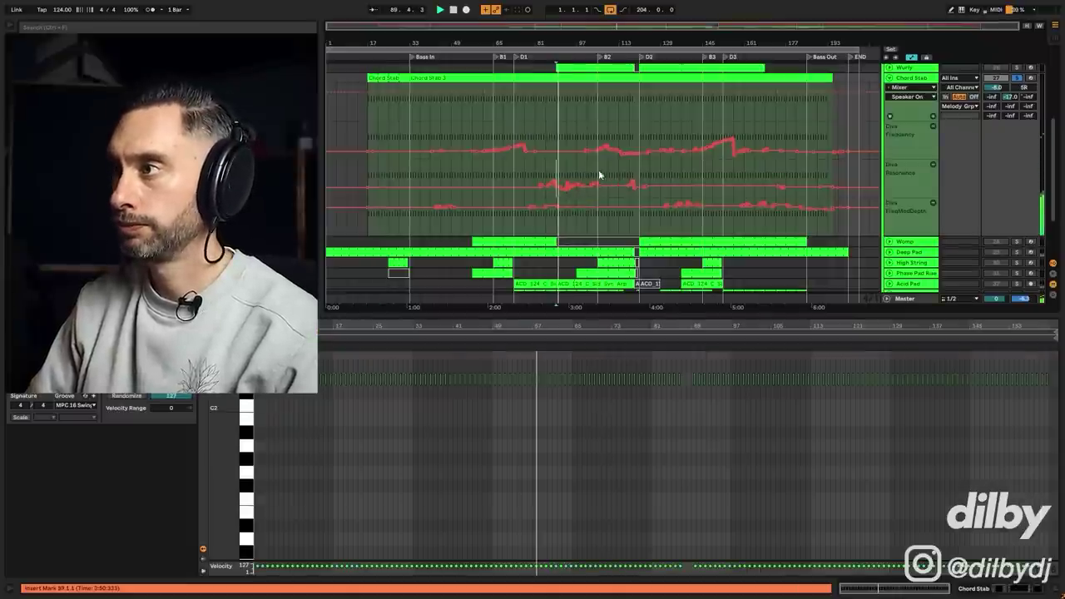
key(space)
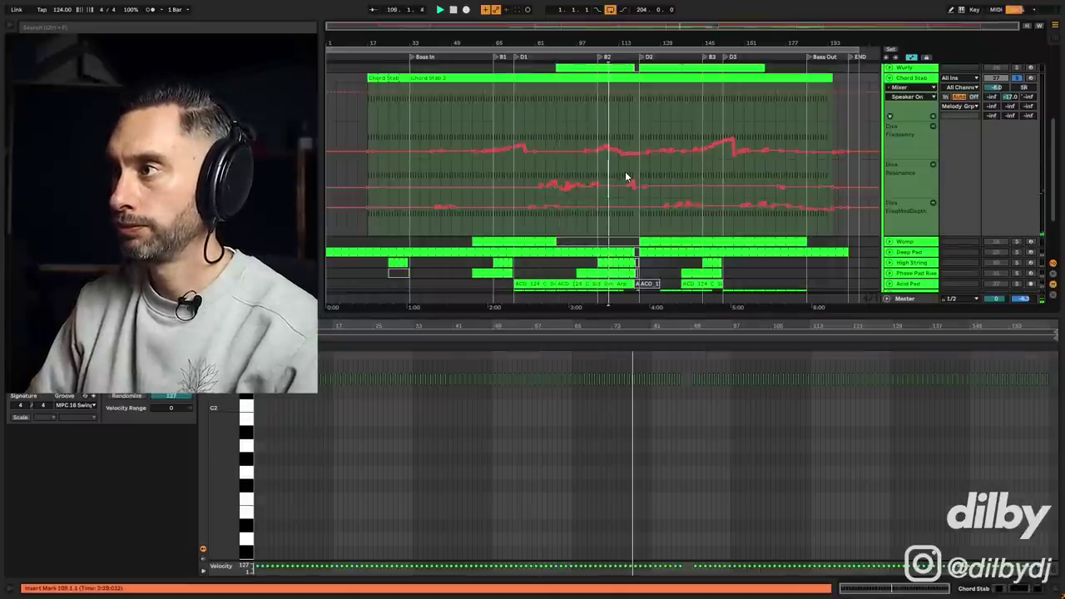
click(717, 170)
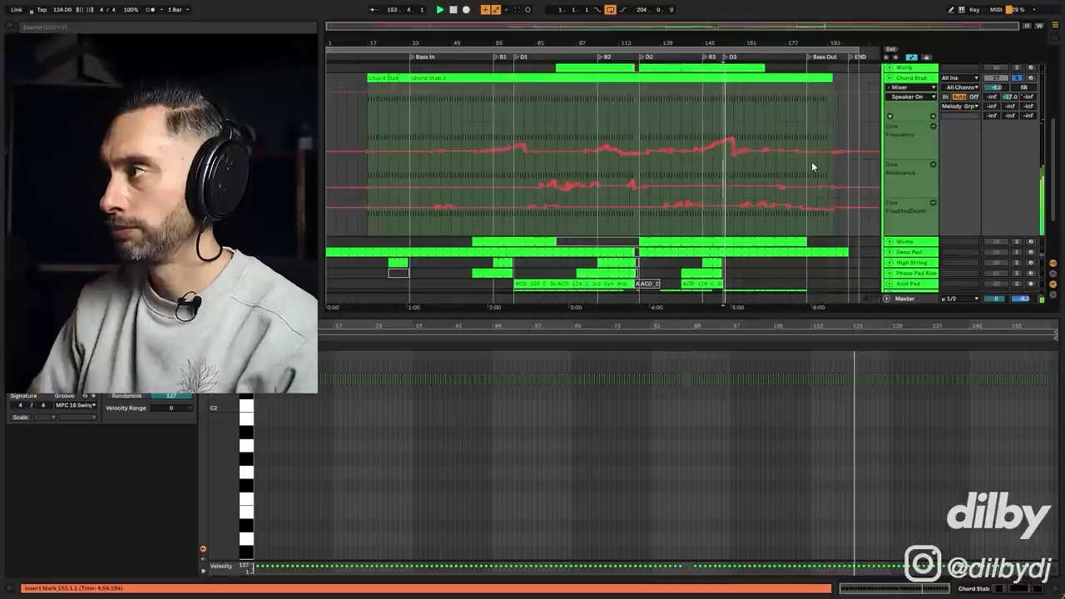
key(space)
Show Chord Stab's C-Jacky Spray send automation, play the rise from bar 149, and fold the track.
click(1028, 97)
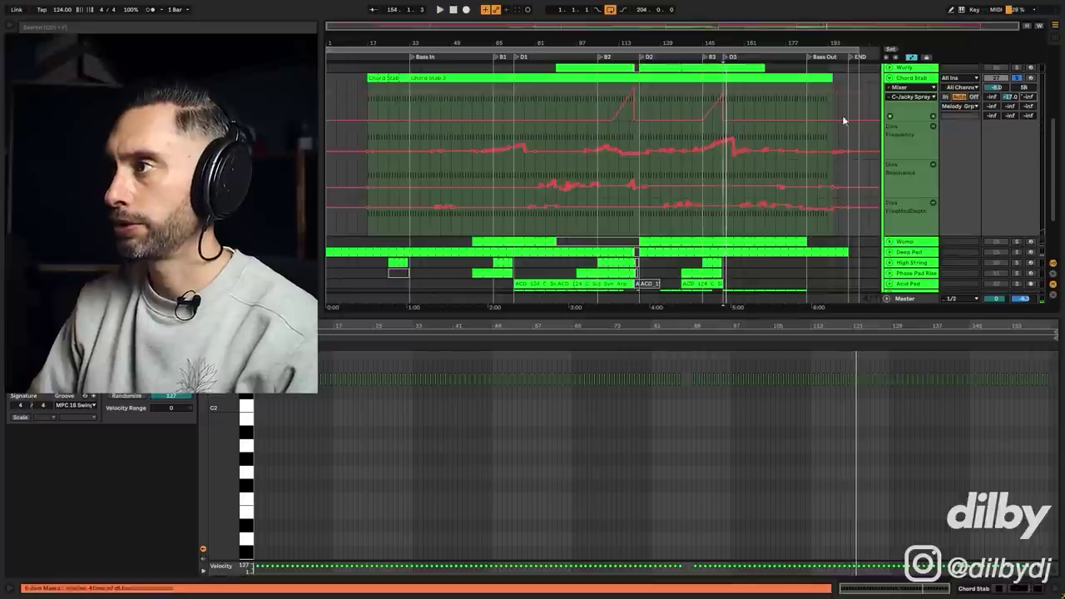
click(713, 129)
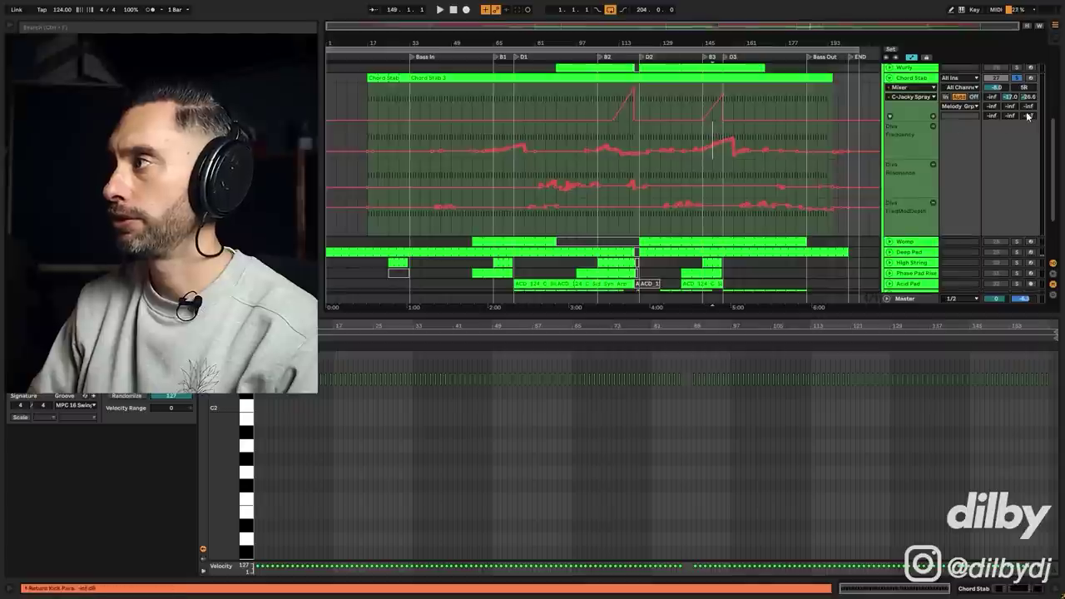
key(space)
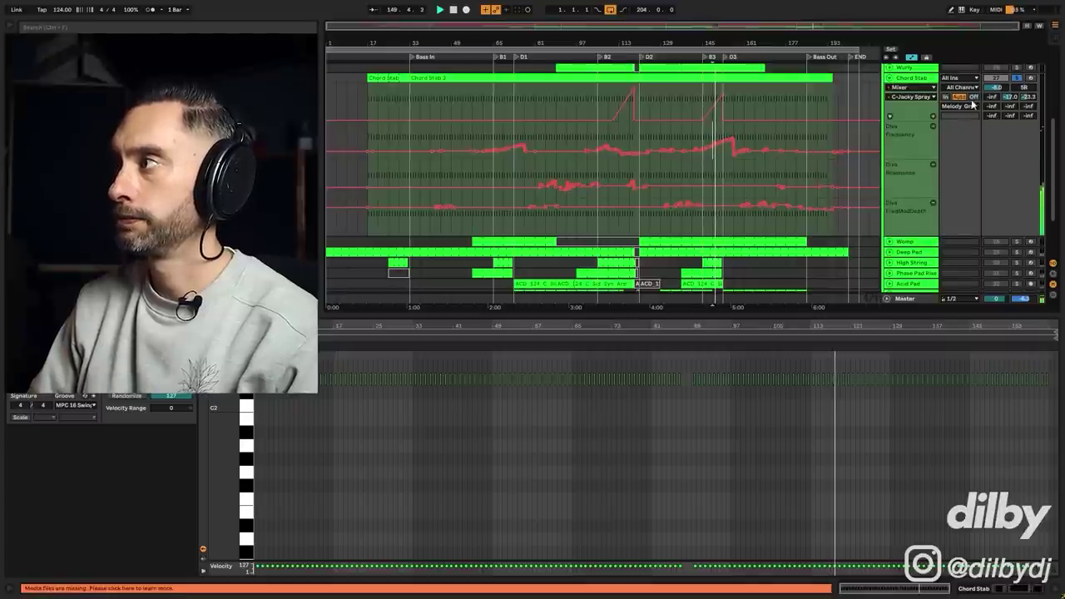
click(889, 78)
scroll(911, 104, up, 3)
key(space)
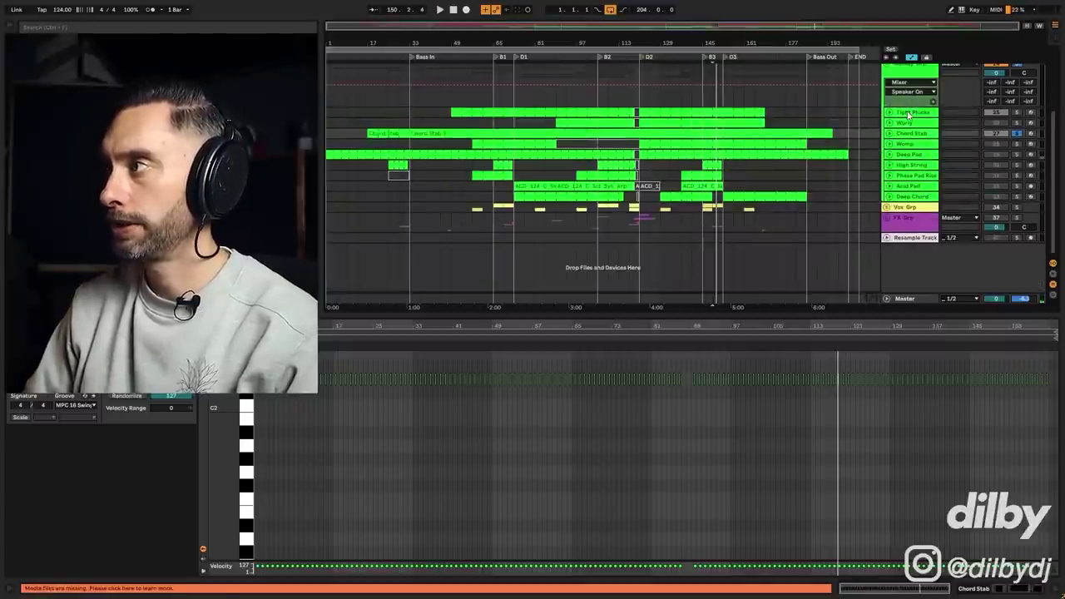
Examine the Tight Plucks device chain and its TAL-Chorus-LX settings, then close the chorus window.
click(863, 112)
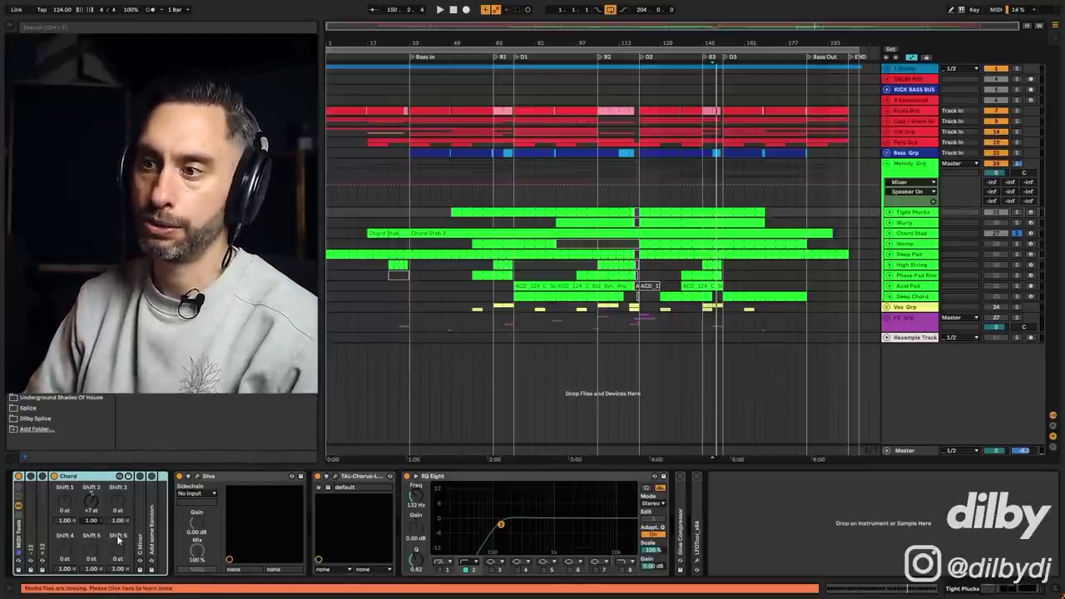
click(390, 476)
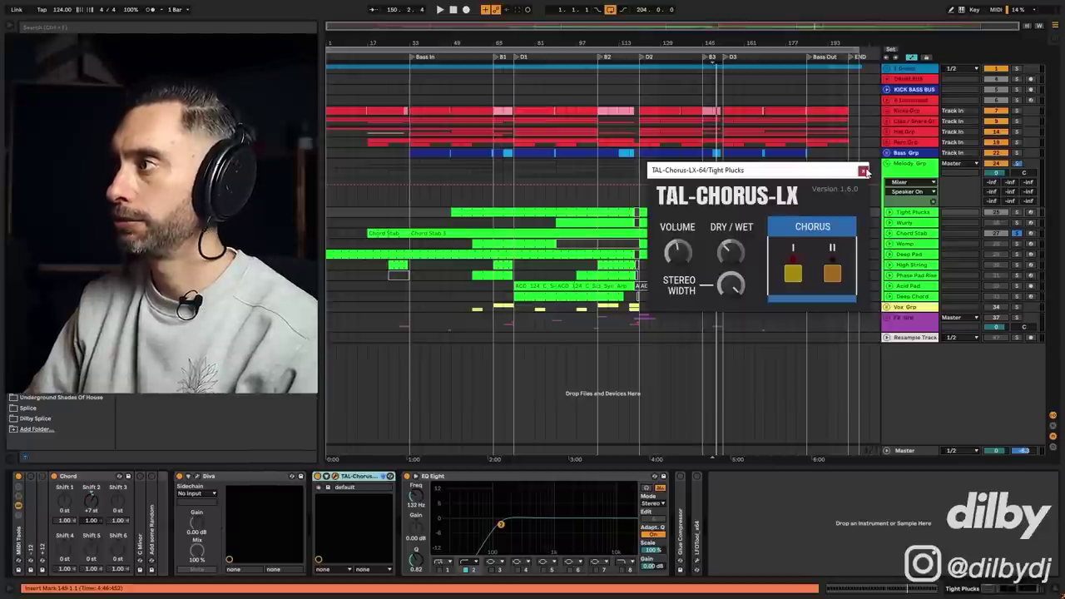
click(863, 171)
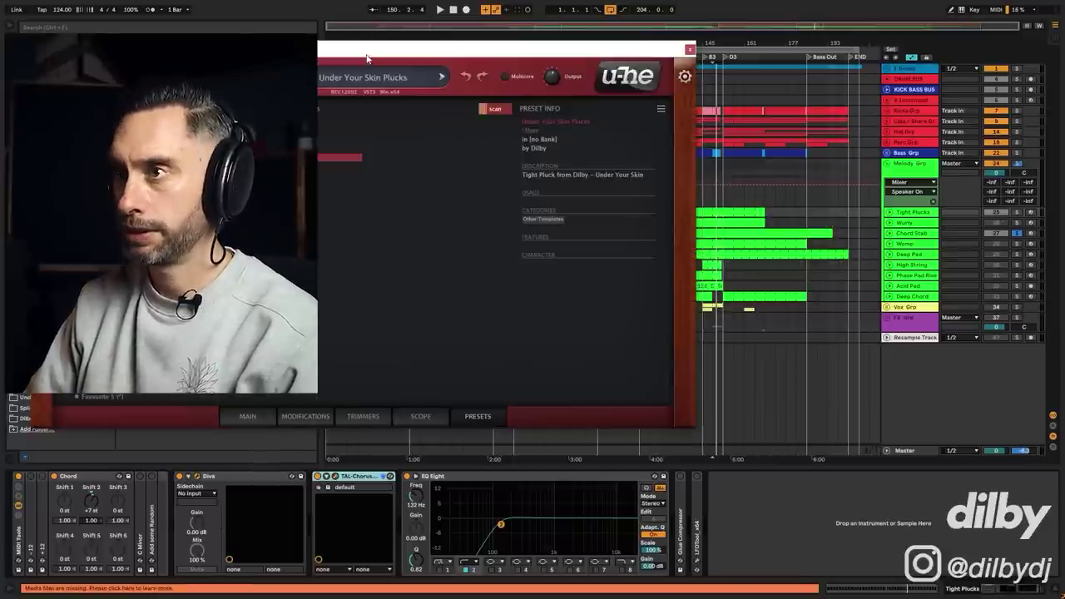
Examine the Under Your Skin Plucks preset in Diva, its main synth controls and the template presets, then close Diva.
drag(366, 54, 680, 103)
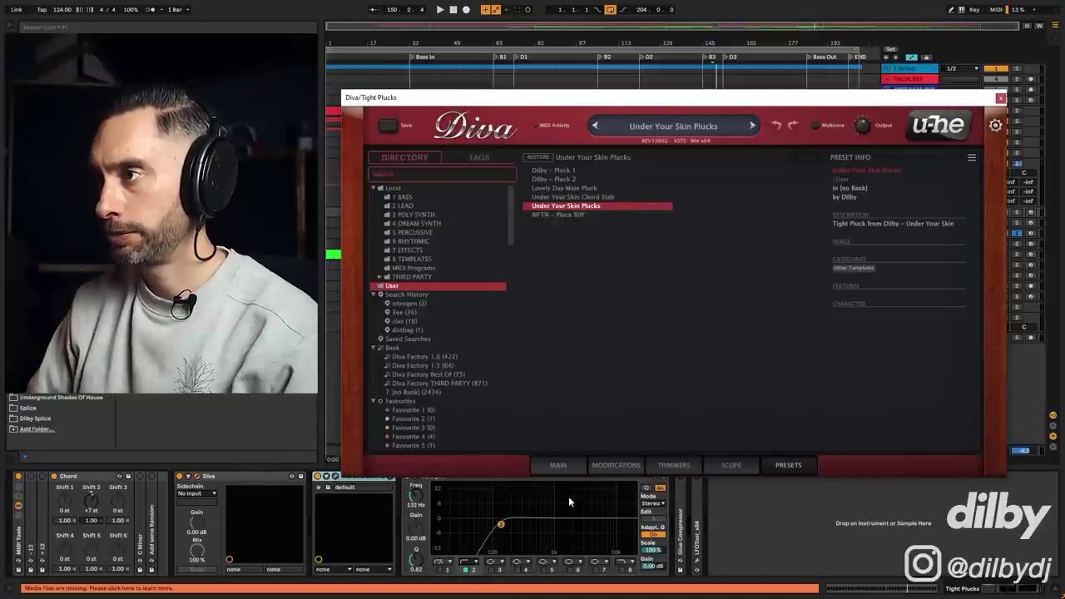
click(558, 464)
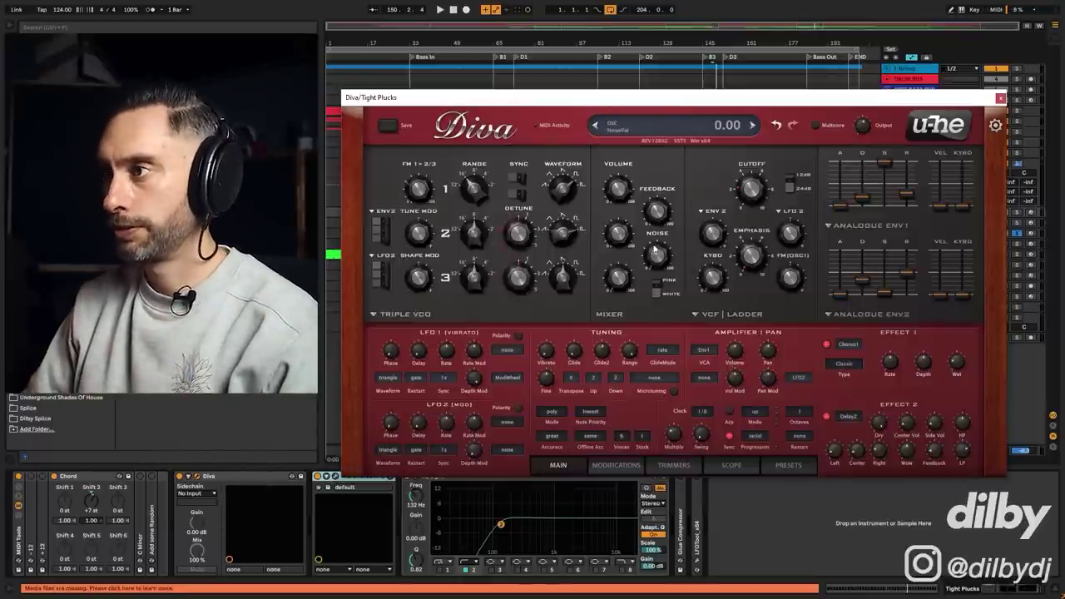
click(790, 465)
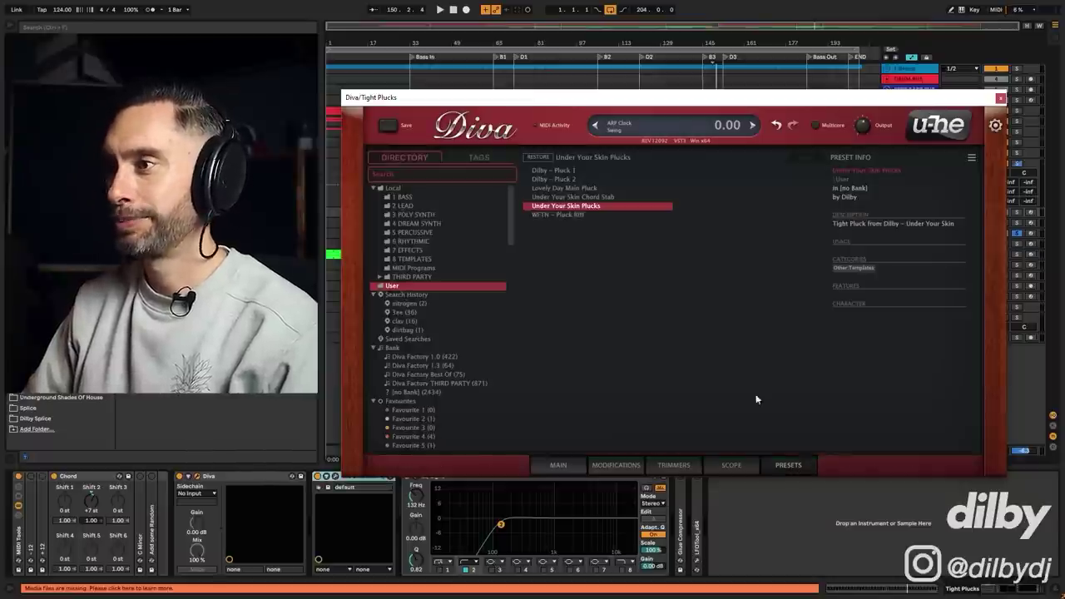
click(410, 259)
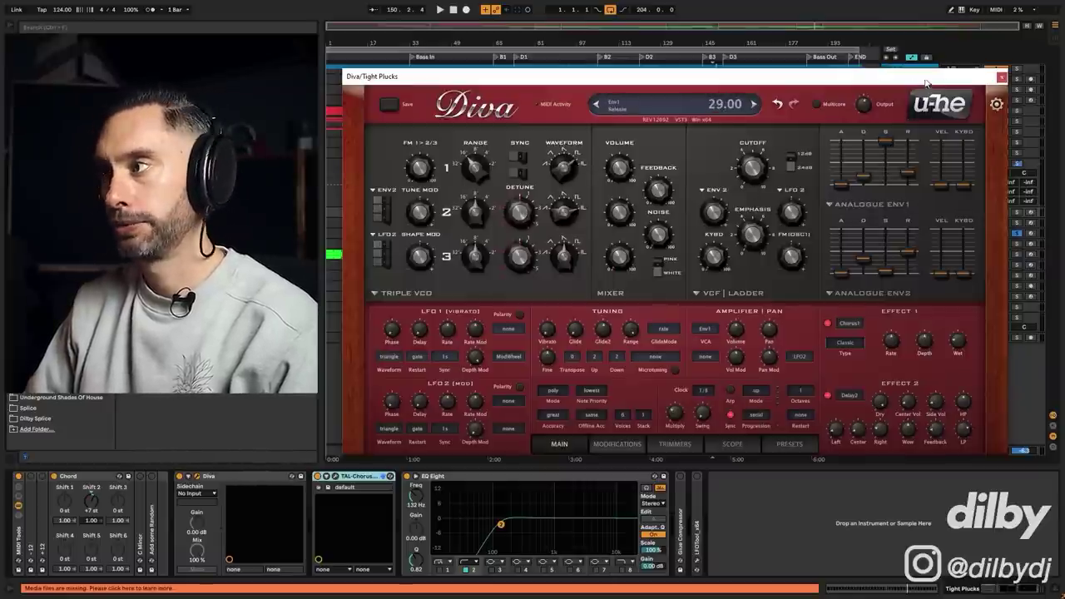
drag(926, 84, 915, 88)
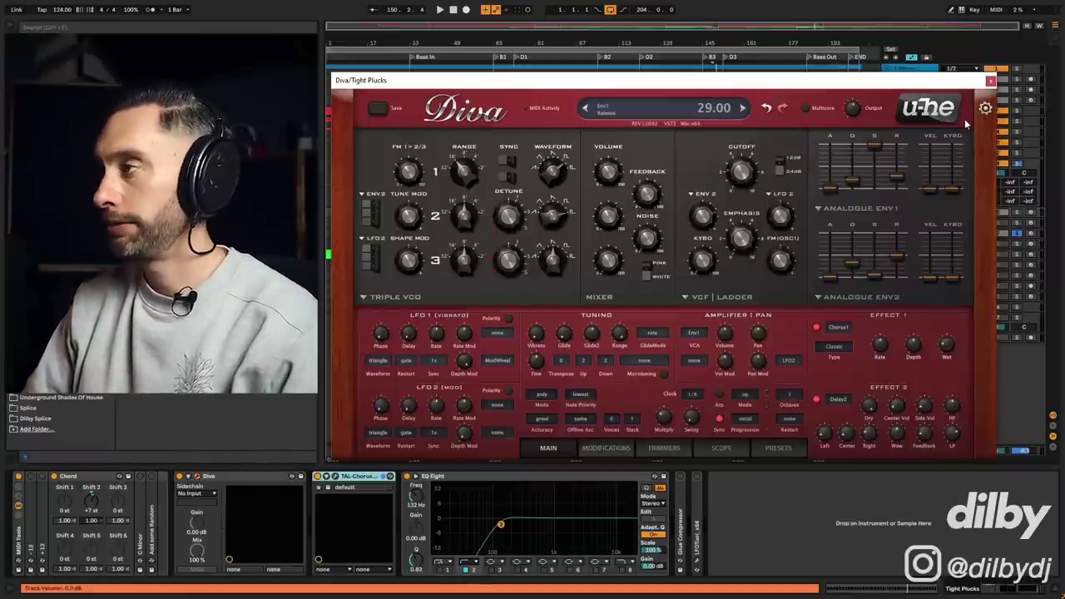
click(990, 81)
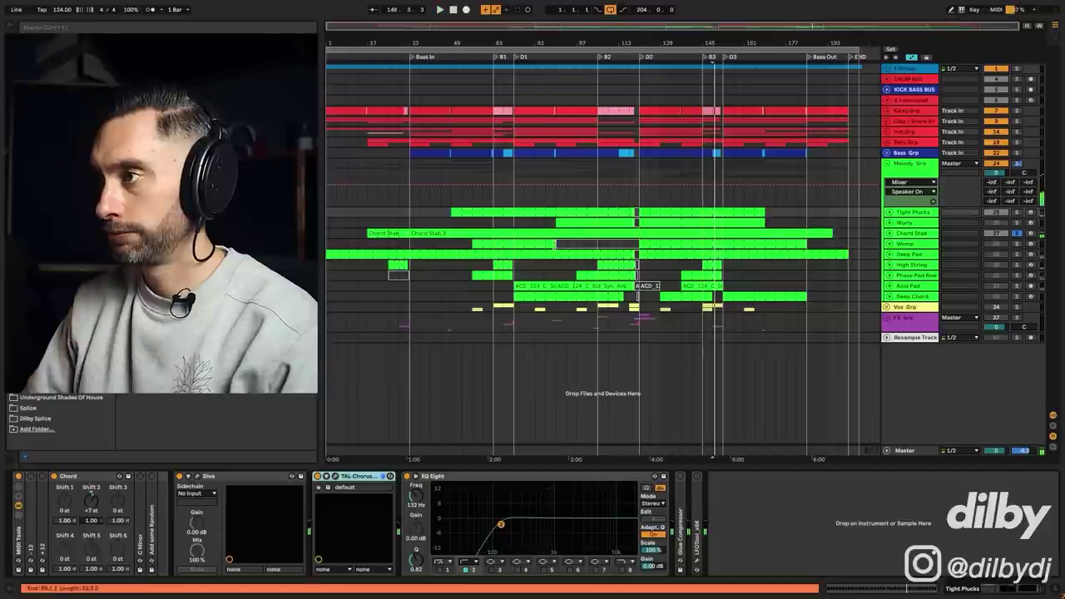
Play Chord Stab from bar 33 and examine its Under Your Skin Chord Stab preset and main controls in Diva.
click(547, 233)
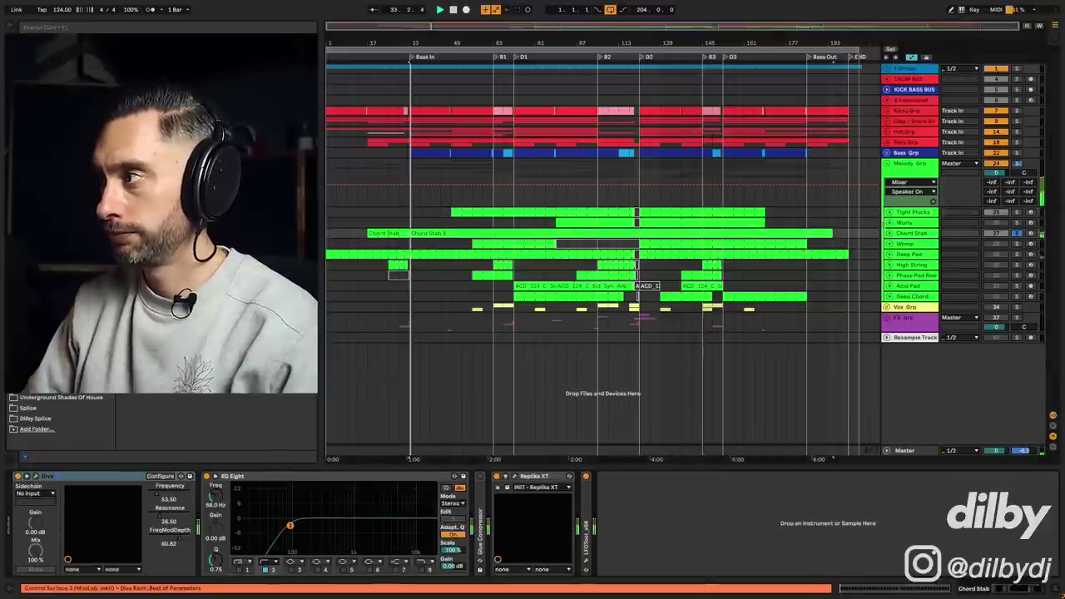
click(38, 477)
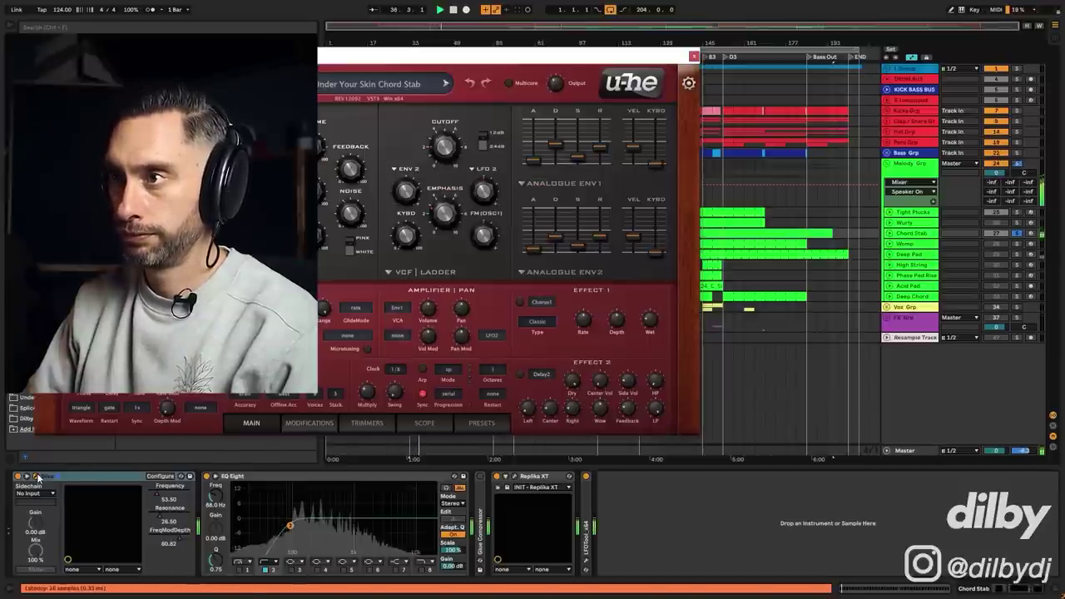
drag(421, 60, 728, 72)
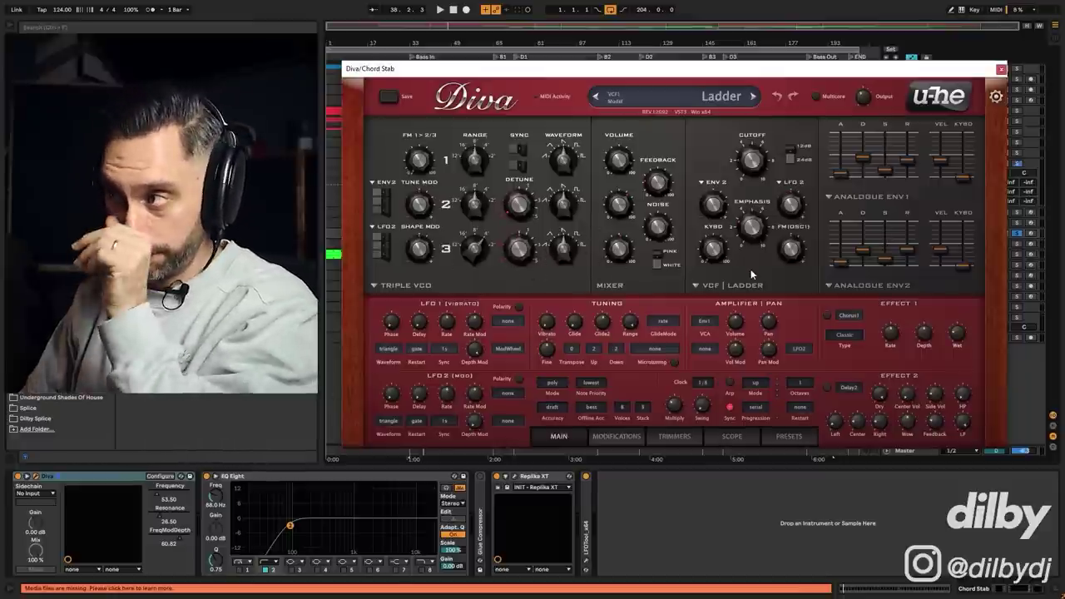
click(789, 436)
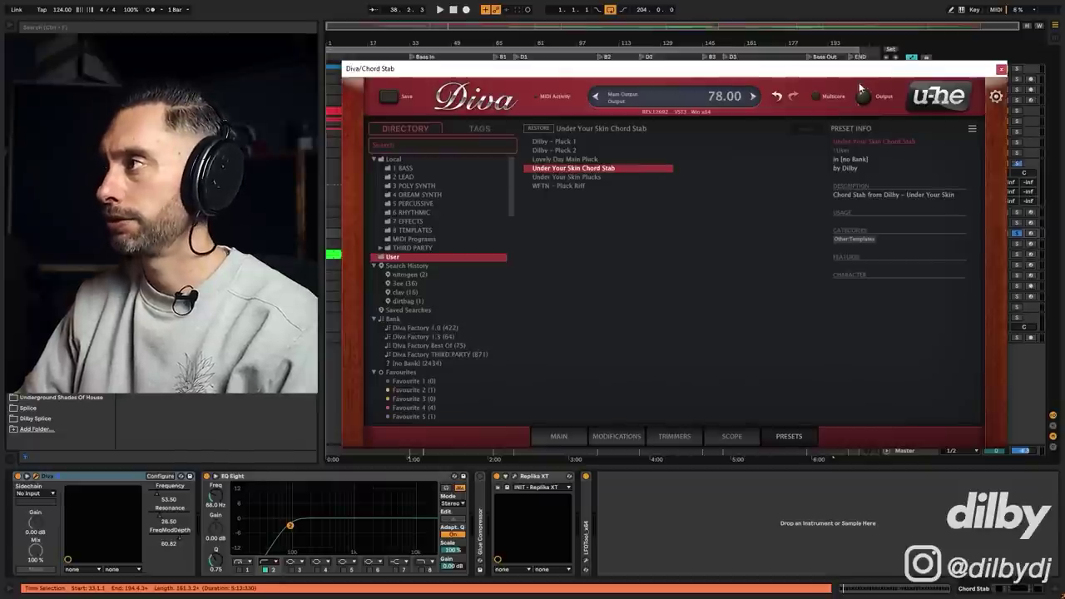
click(473, 109)
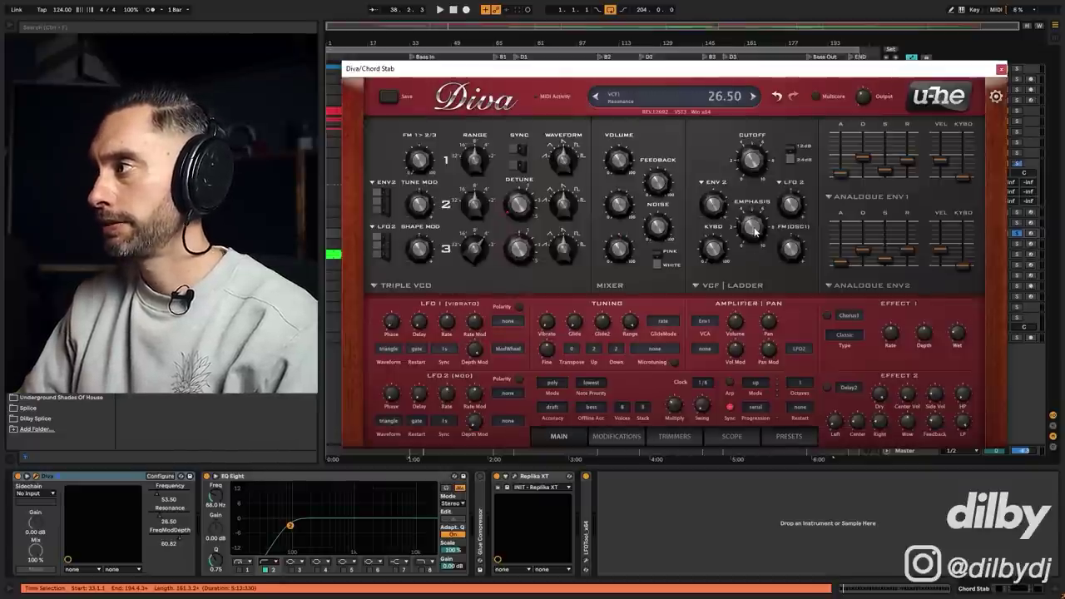
Lower the Chord Stab's Diva filter emphasis to 0 during playback, then undo the change.
key(space)
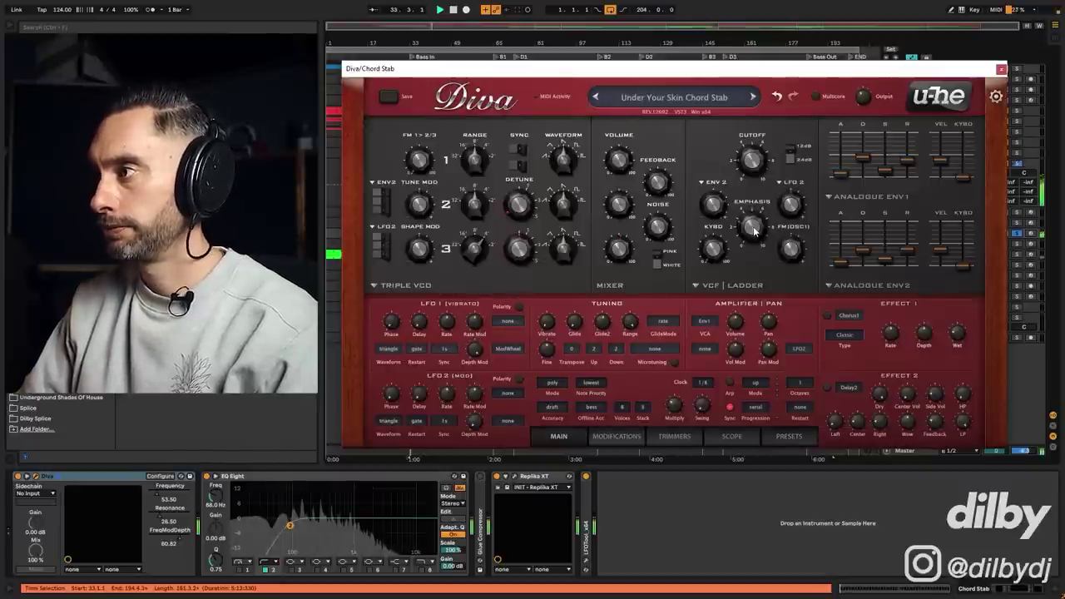
drag(755, 232, 761, 312)
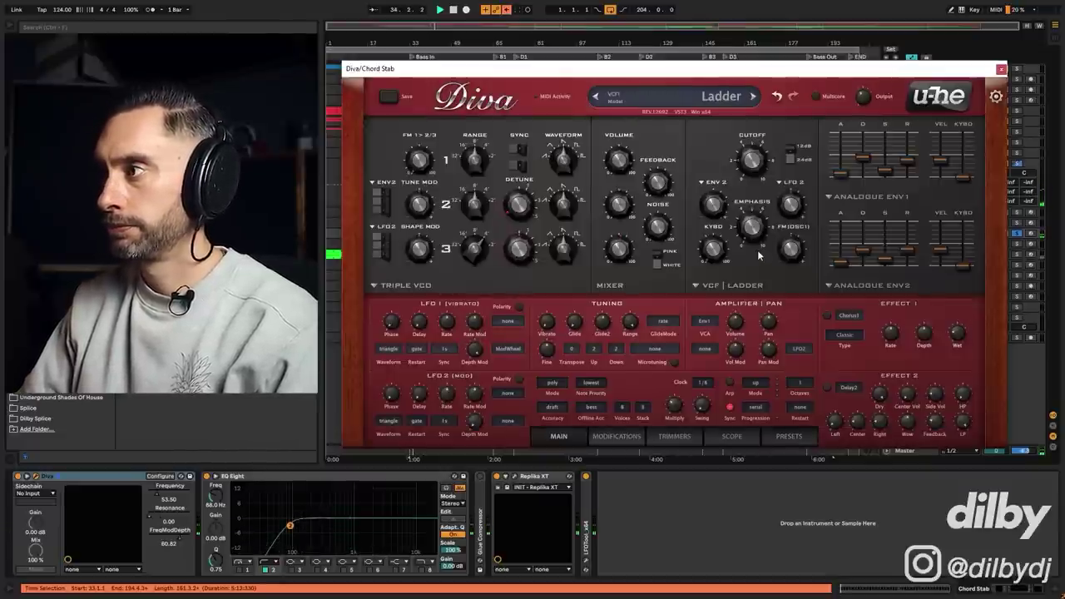
click(776, 96)
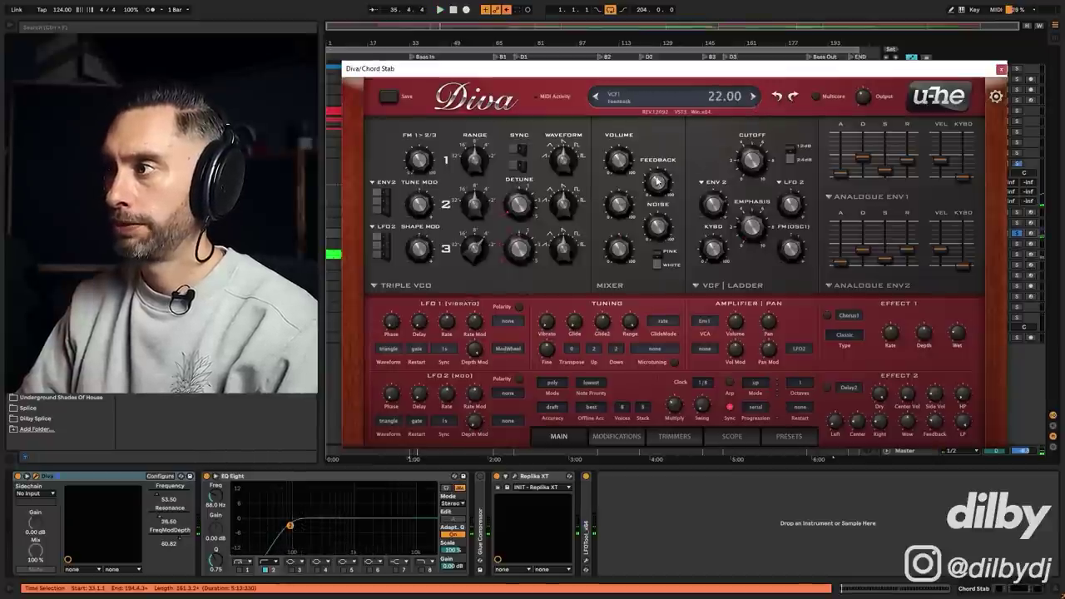
Try the Chord Stab's Diva filter cutoff at 116 and 62.5 during playback, then undo the cutoff changes.
drag(760, 161, 764, 100)
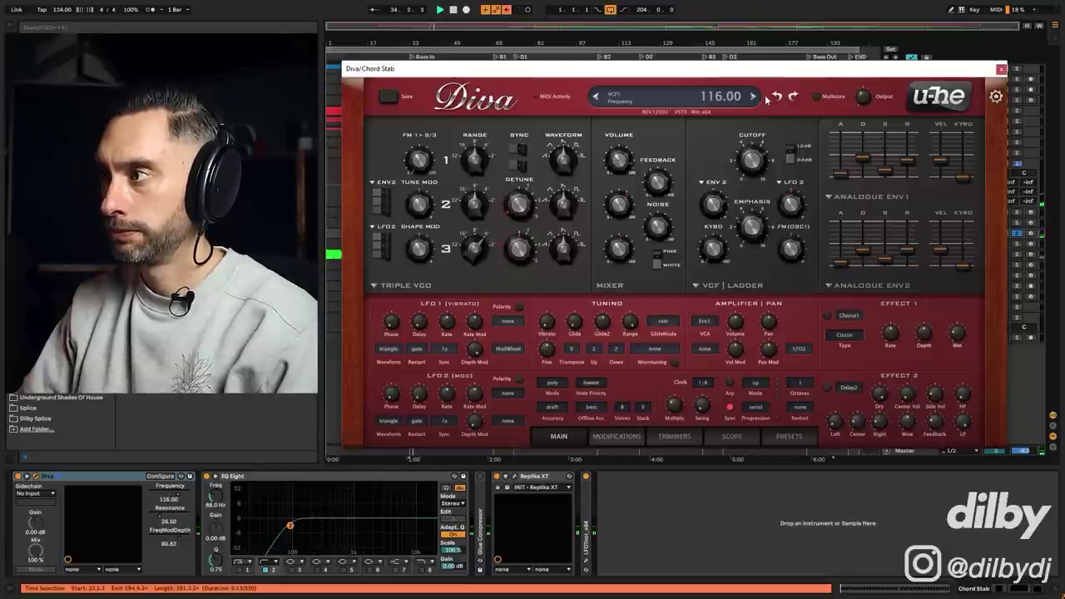
drag(753, 150, 755, 159)
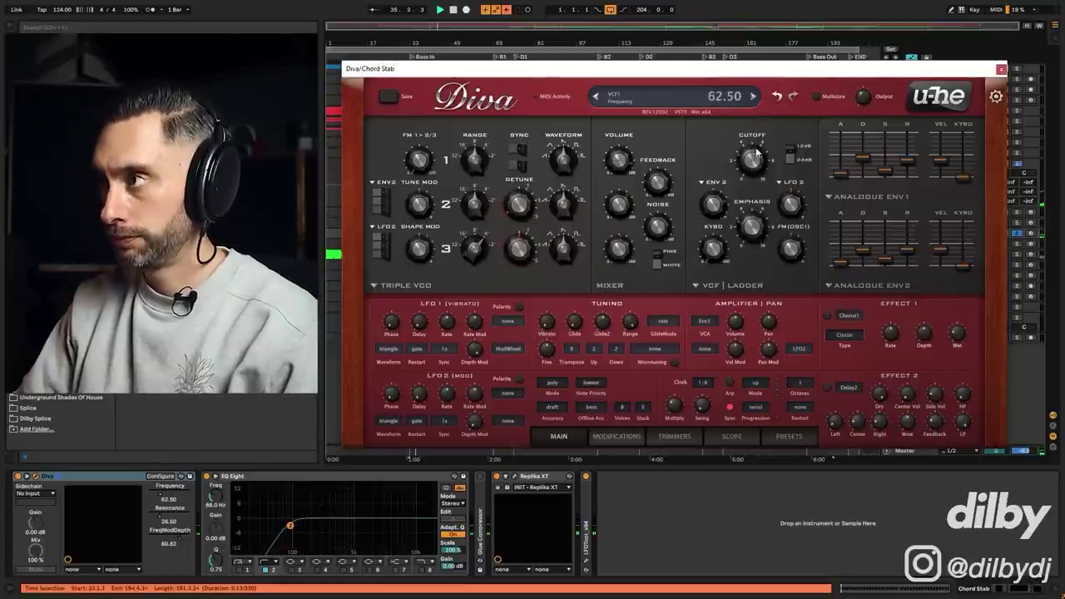
click(777, 97)
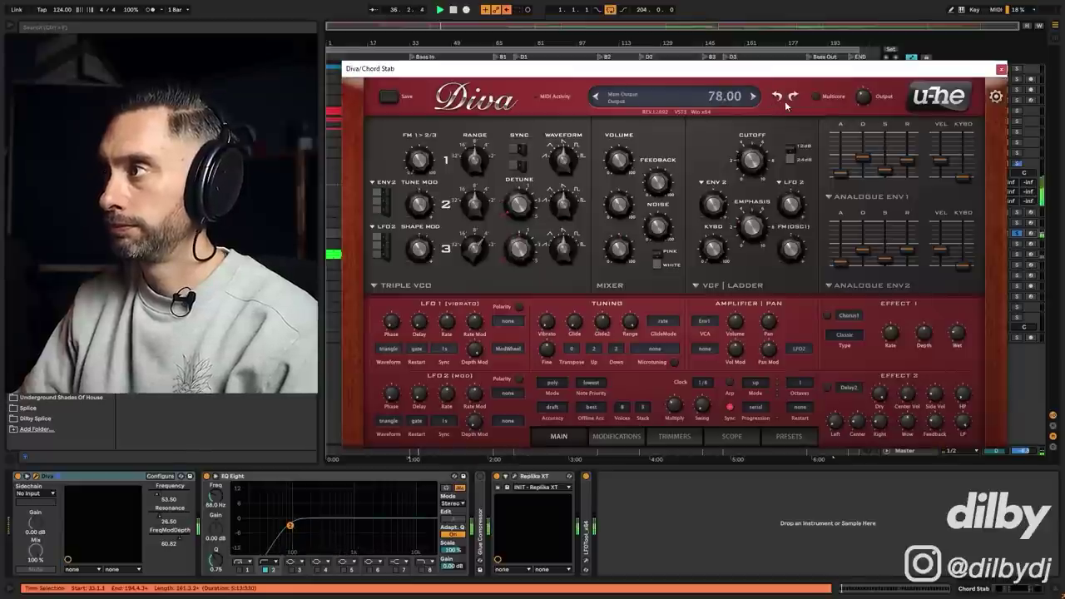
click(777, 102)
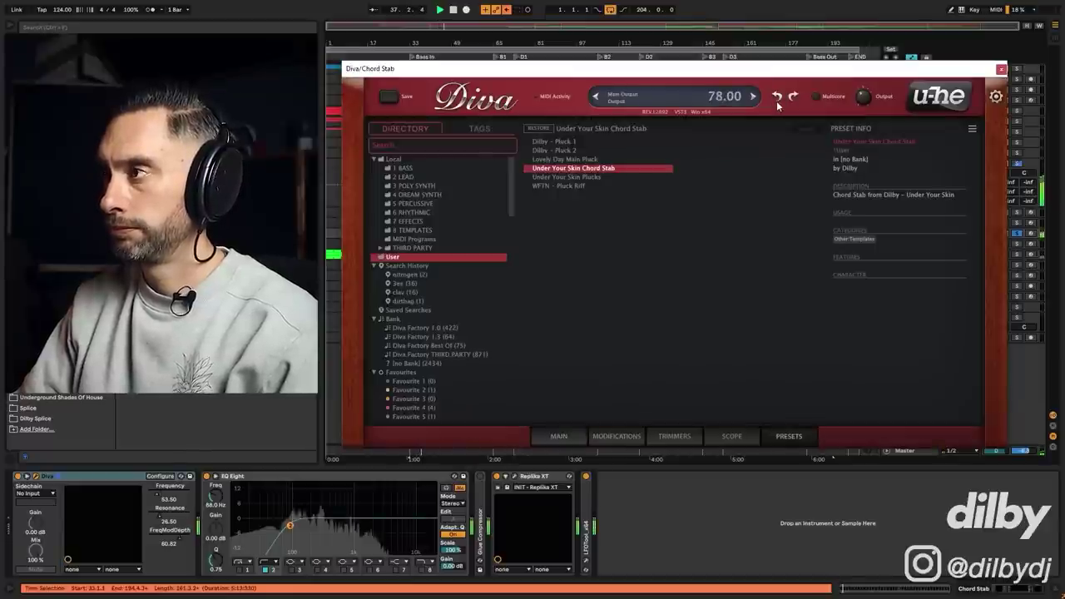
click(777, 101)
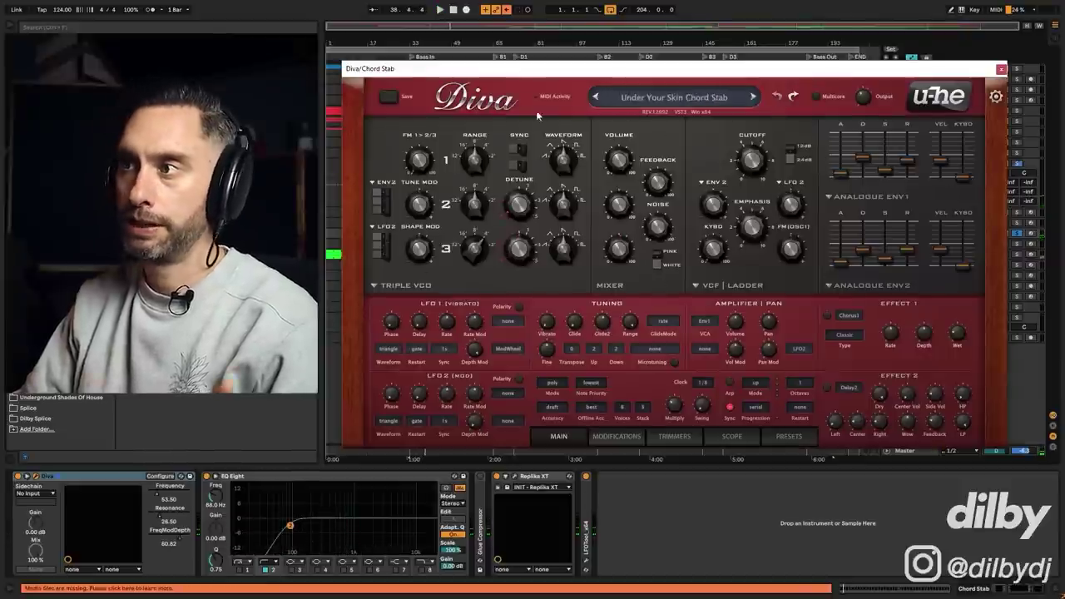
Examine Diva's 8 TEMPLATES presets, then the Accuracy and Offline Acc settings among the main controls.
click(782, 436)
click(412, 230)
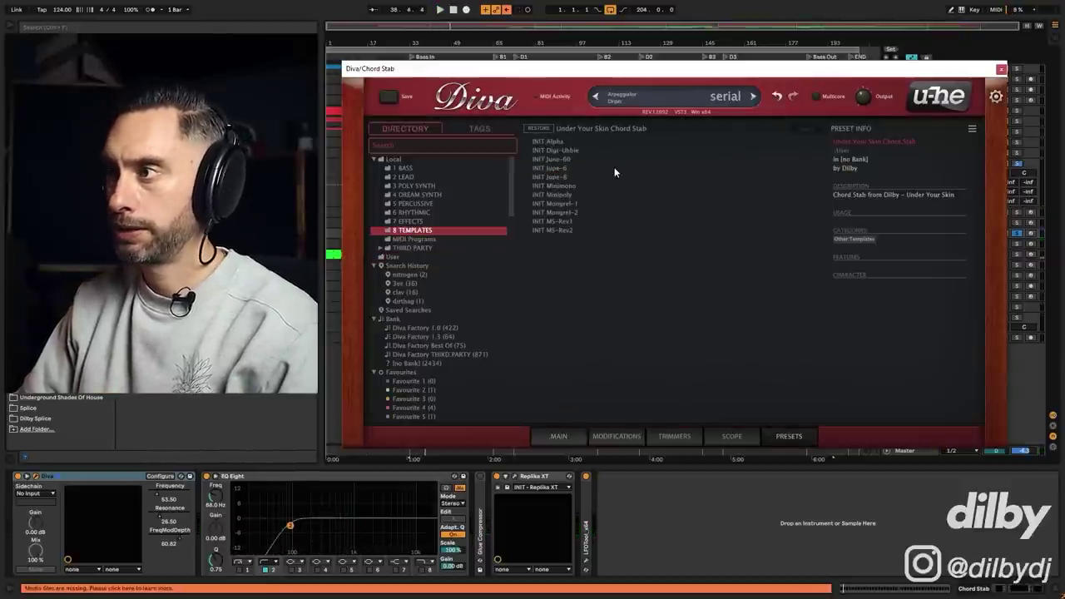
click(560, 436)
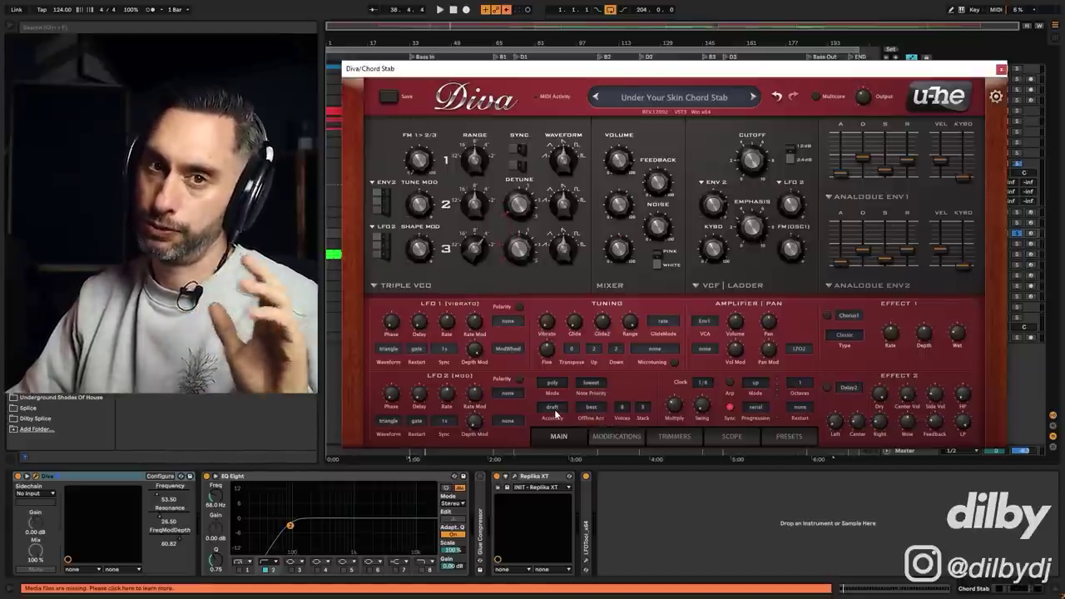
mouse_move(597, 412)
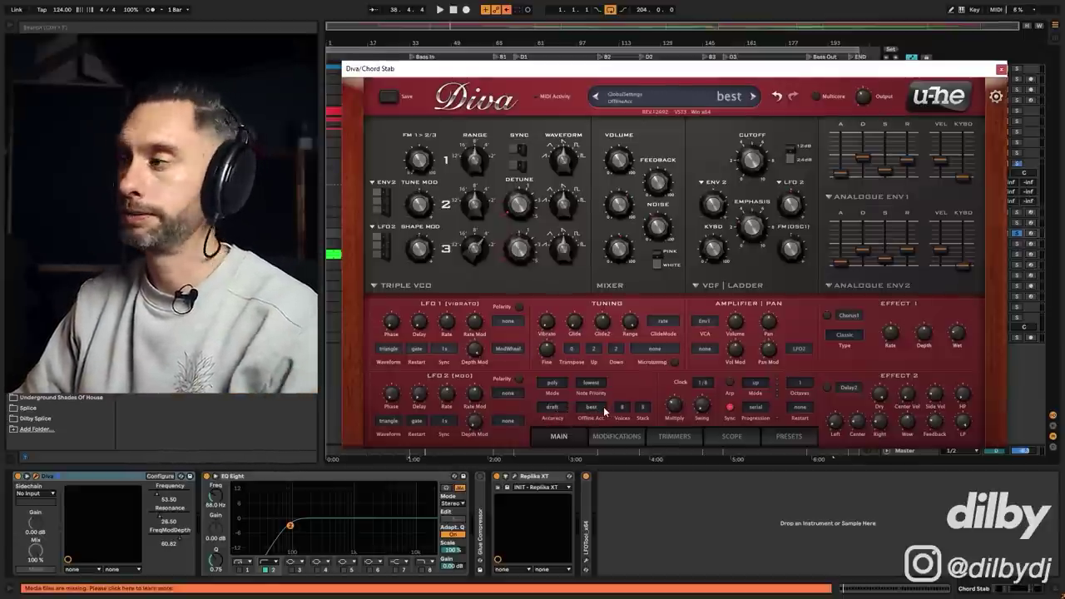
Close the Diva window, turn off solo on the Chord Stab track and bring up the Tight Plucks devices.
click(1001, 69)
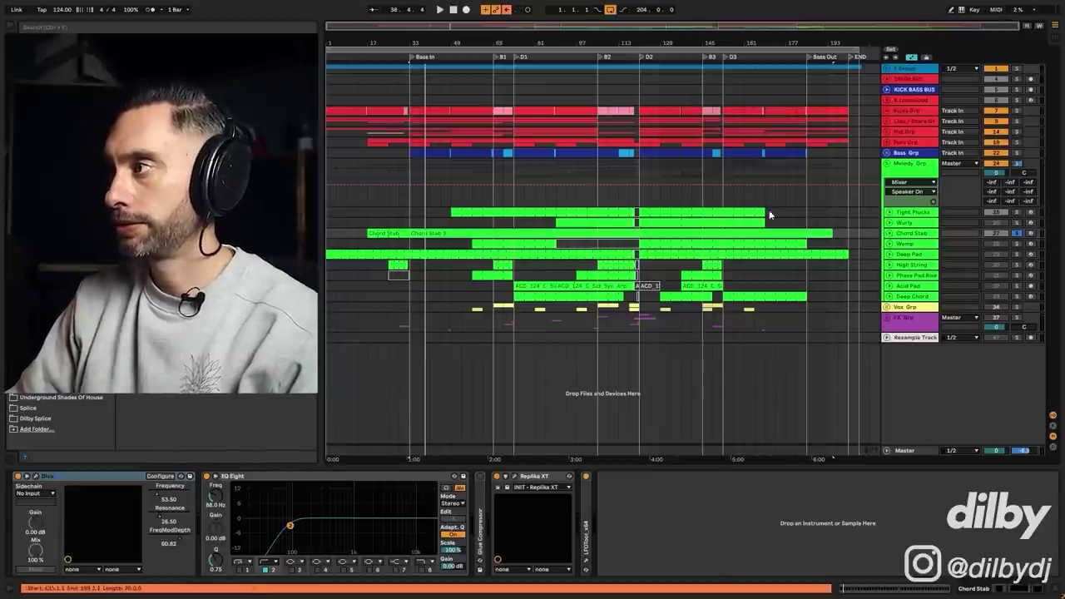
click(915, 212)
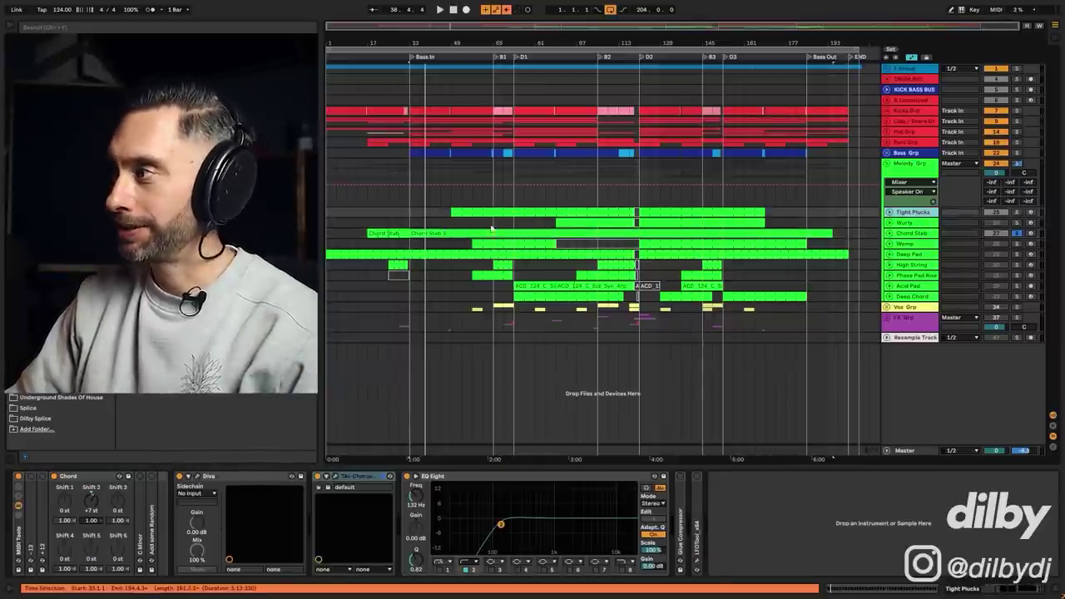
click(1017, 235)
Unfold the Chord Stab and Tight Plucks tracks, play the arrangement from bar 53, and compare them with the bass part.
scroll(456, 241, up, 10)
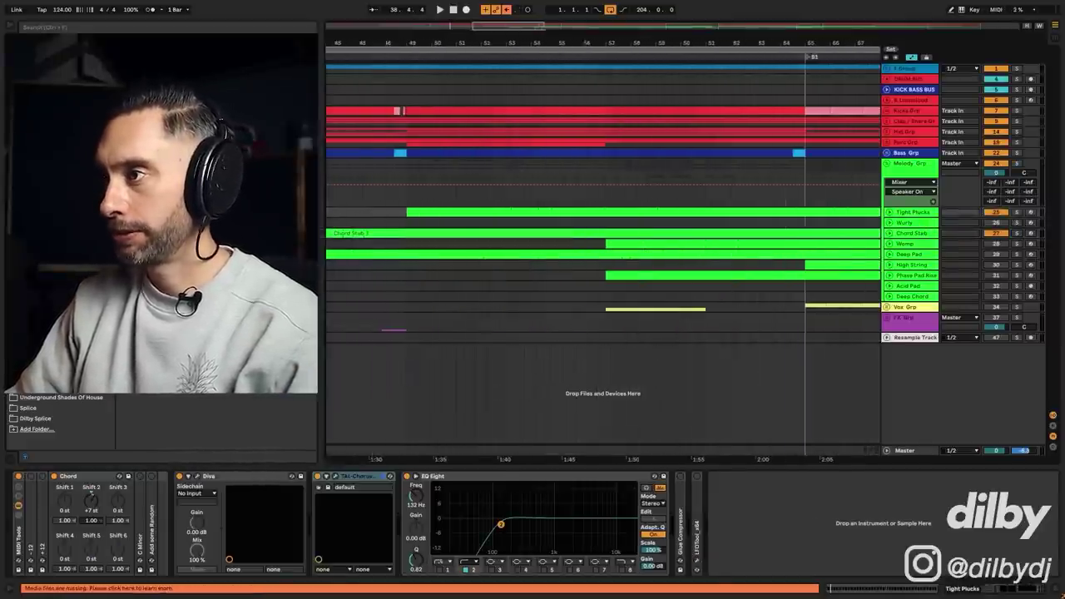
scroll(456, 242, right, 1)
click(889, 234)
click(889, 213)
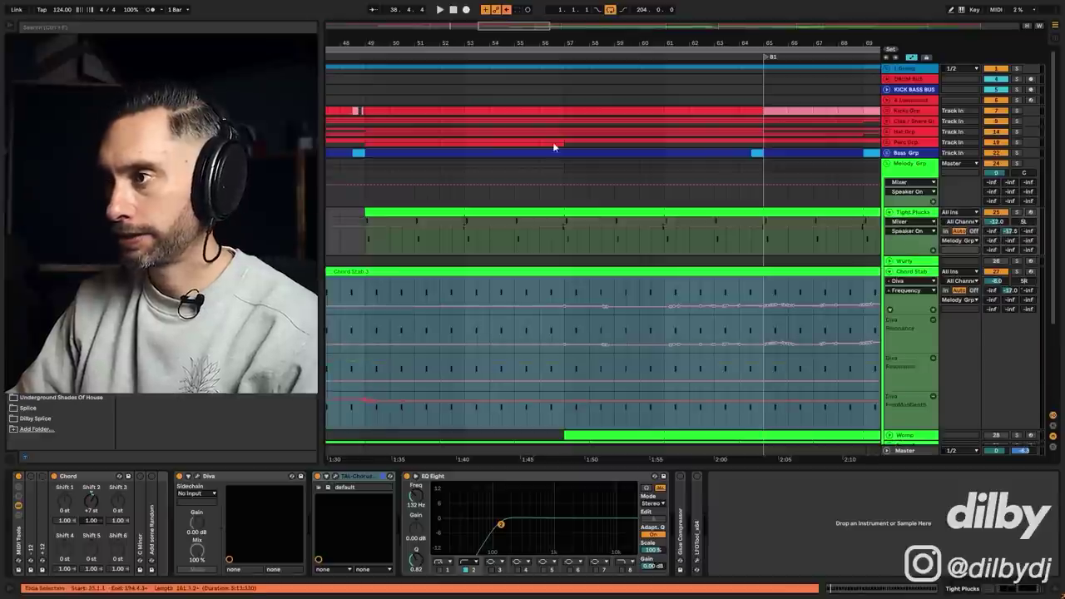
click(465, 59)
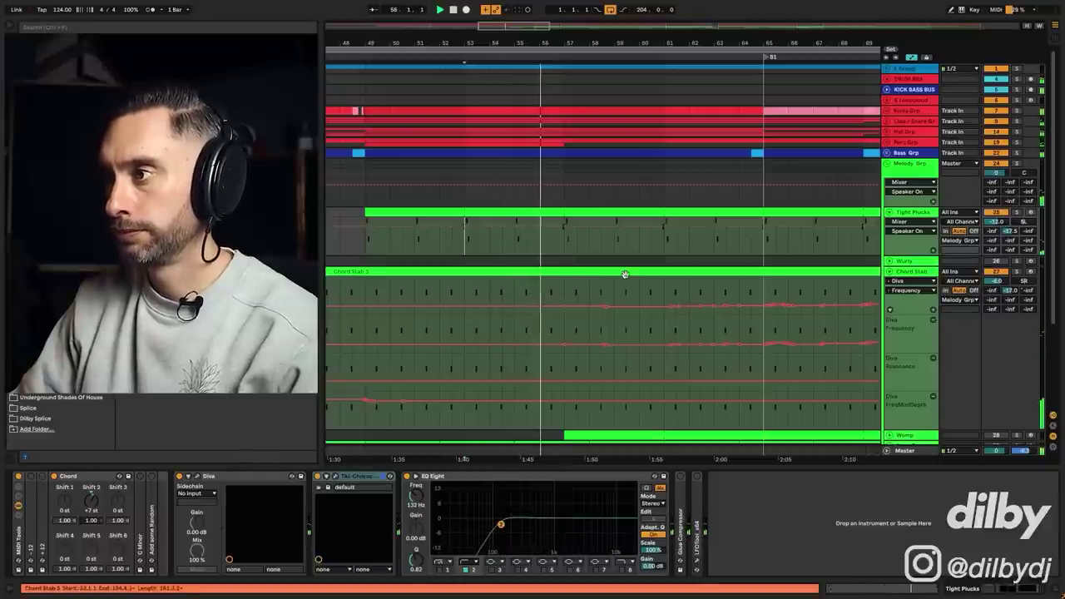
key(space)
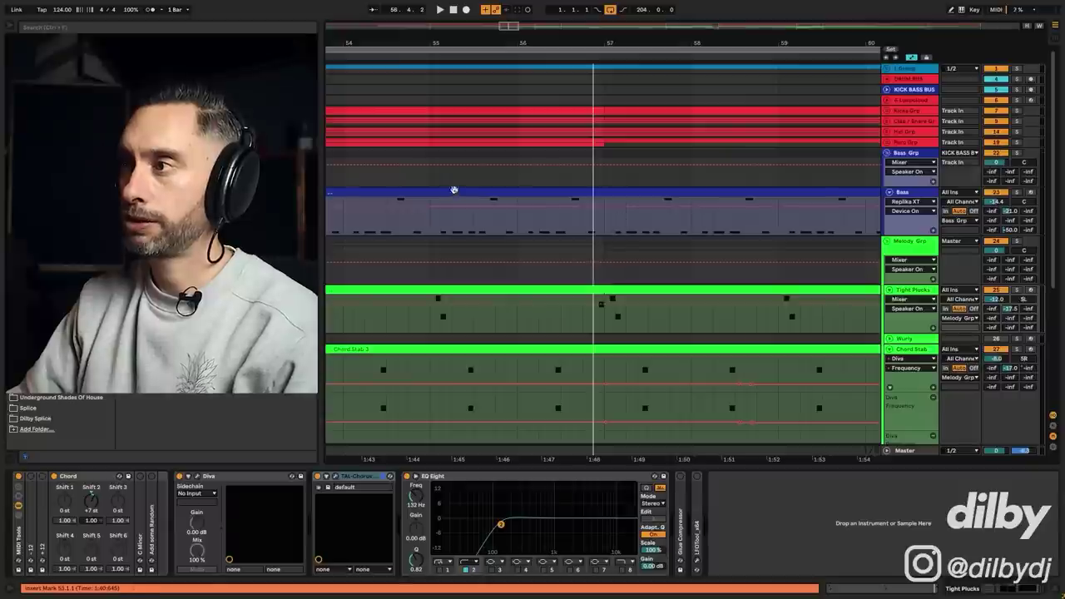
click(430, 221)
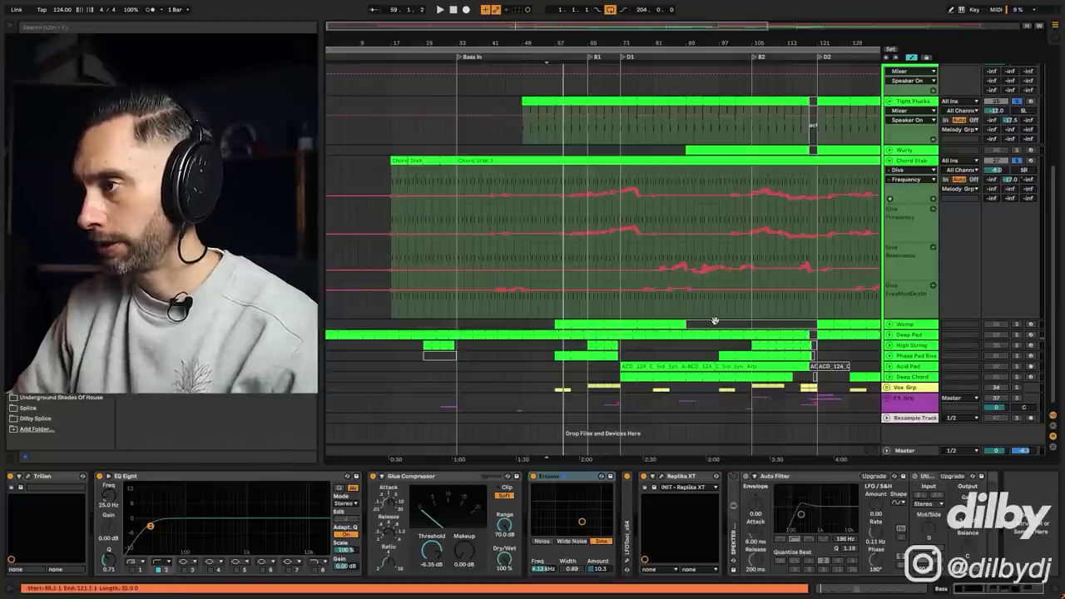
Examine the Womp track's device chain, including the Fresh Air and TAL-Chorus-LX settings.
click(950, 326)
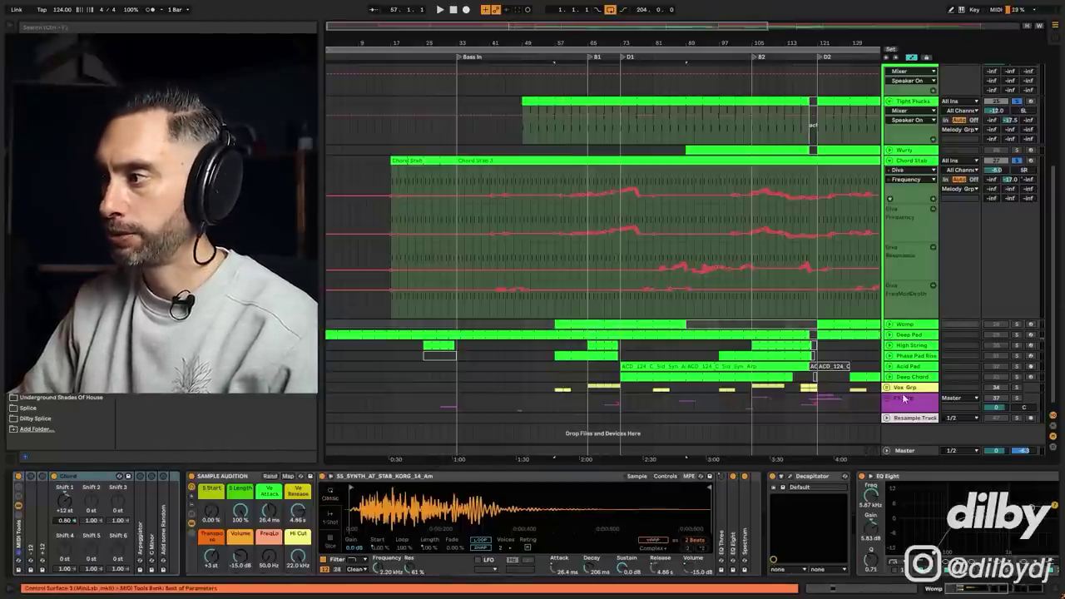
drag(977, 589, 997, 589)
click(806, 479)
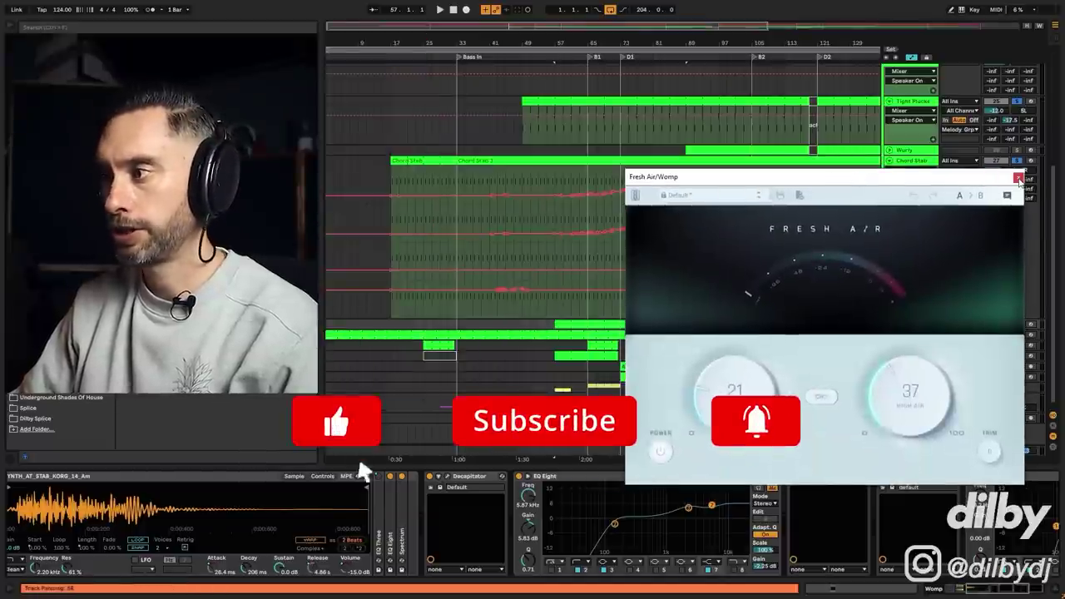
click(1018, 177)
click(898, 478)
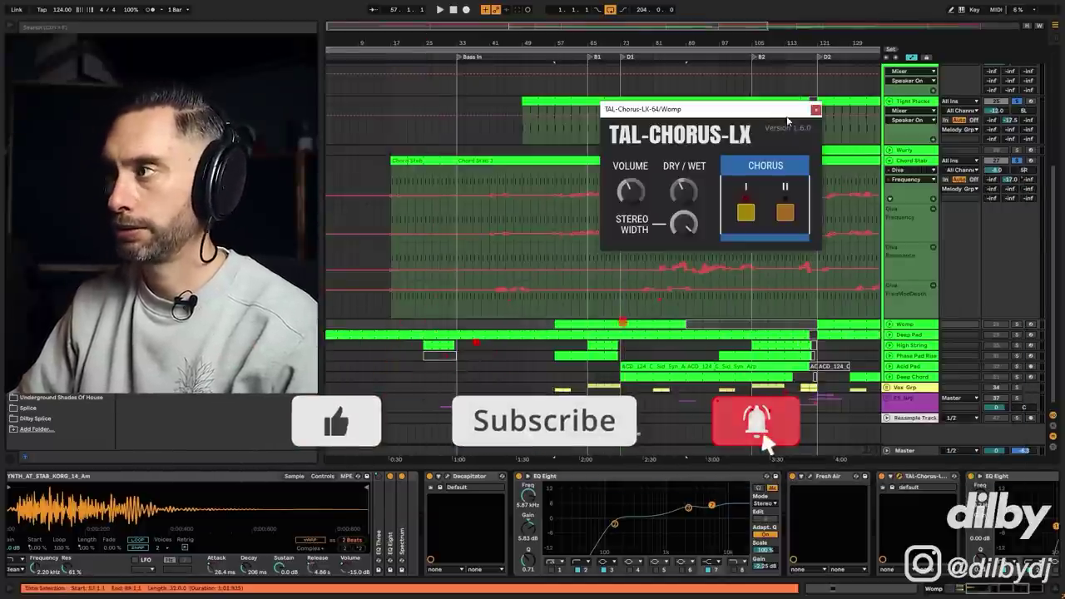
click(816, 109)
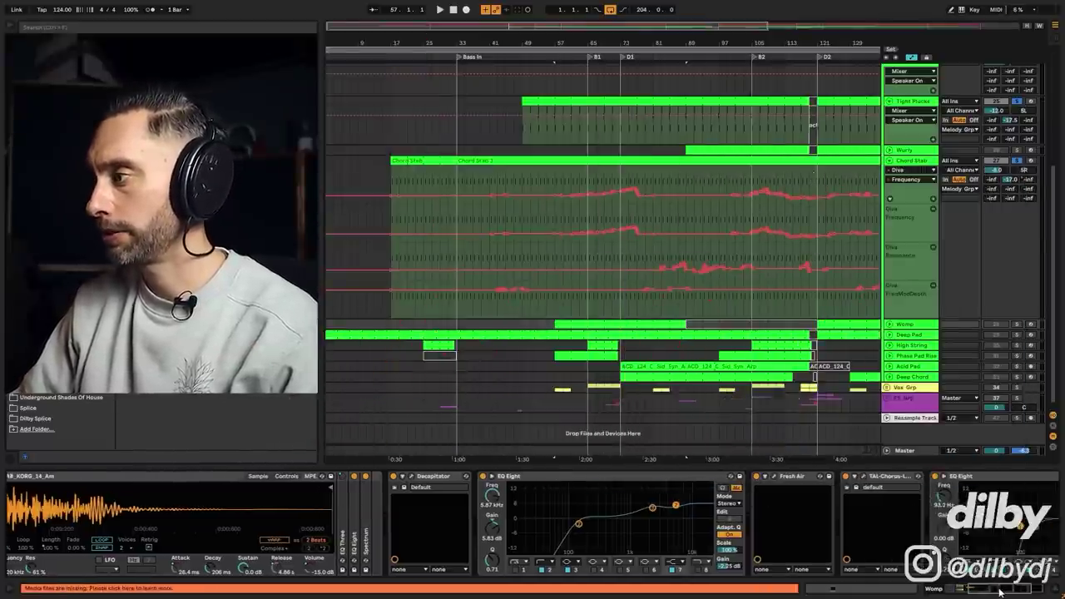
Open the notes of the Womp clip at bar 57 and play it together with the other melody tracks.
double_click(609, 323)
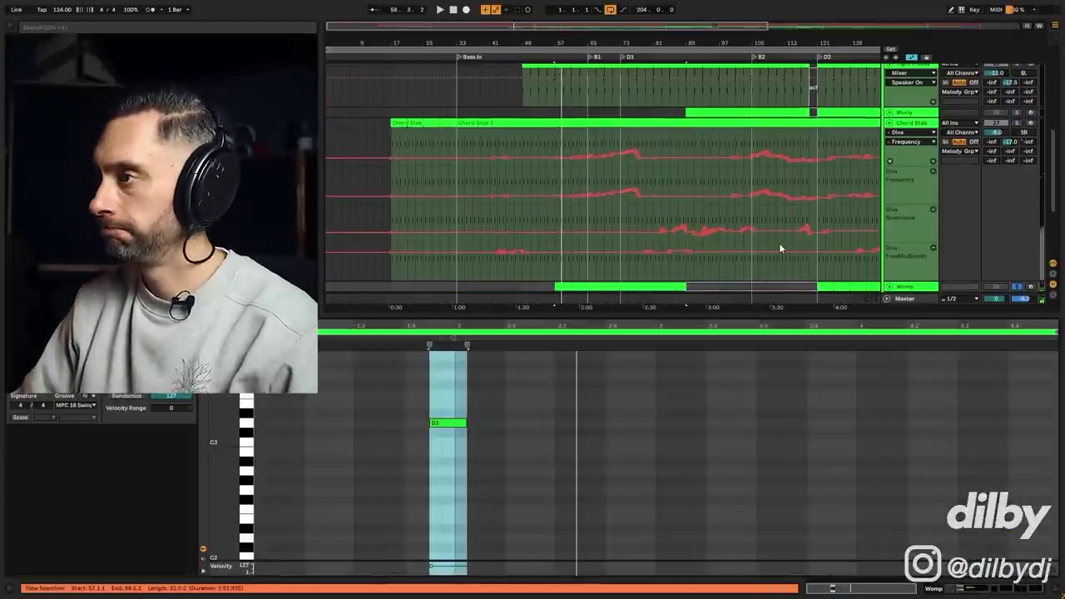
scroll(778, 243, down, 2)
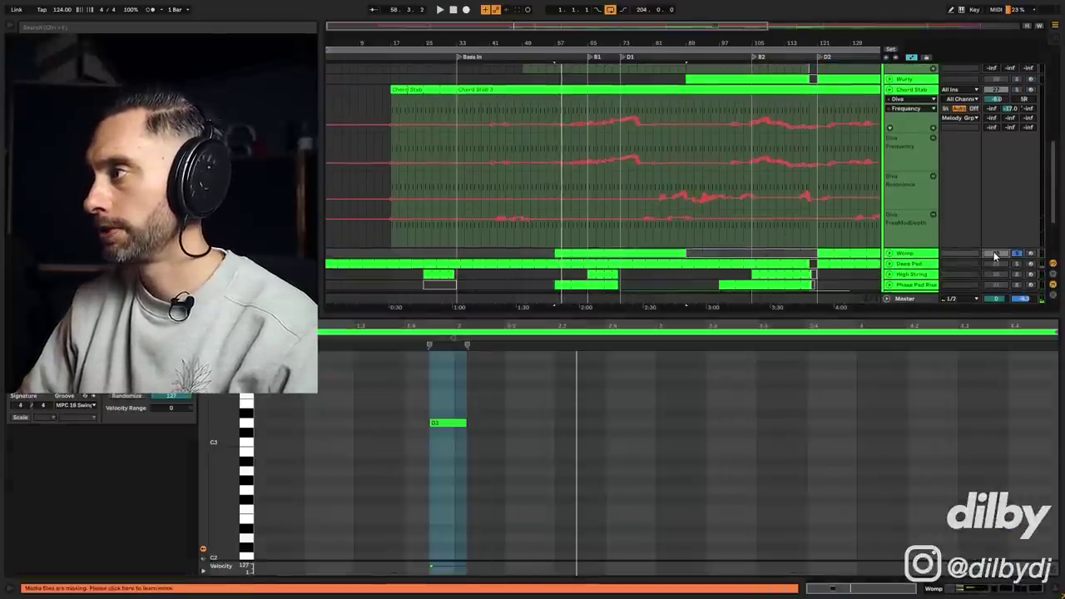
scroll(1005, 216, up, 5)
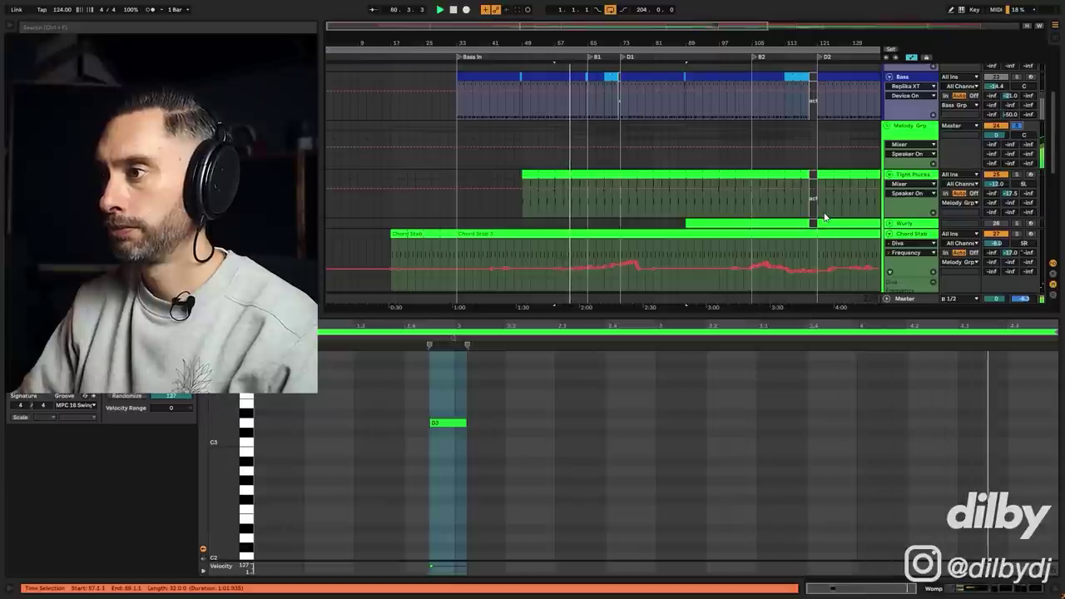
scroll(620, 225, down, 3)
scroll(619, 220, down, 2)
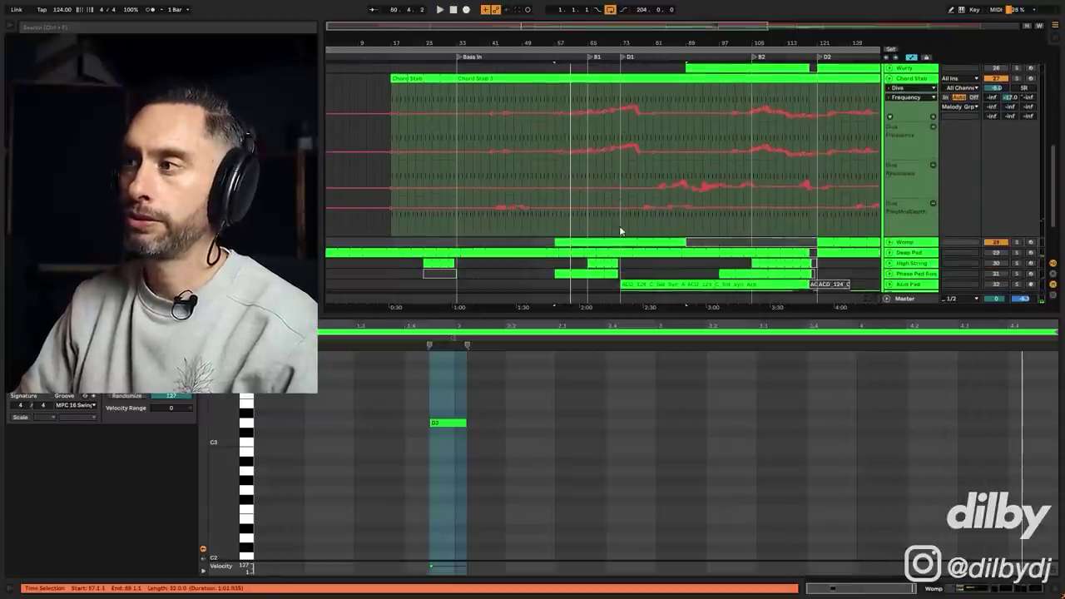
Unfold the Womp track and compare its notes with the other melodic parts around bar 57.
click(890, 242)
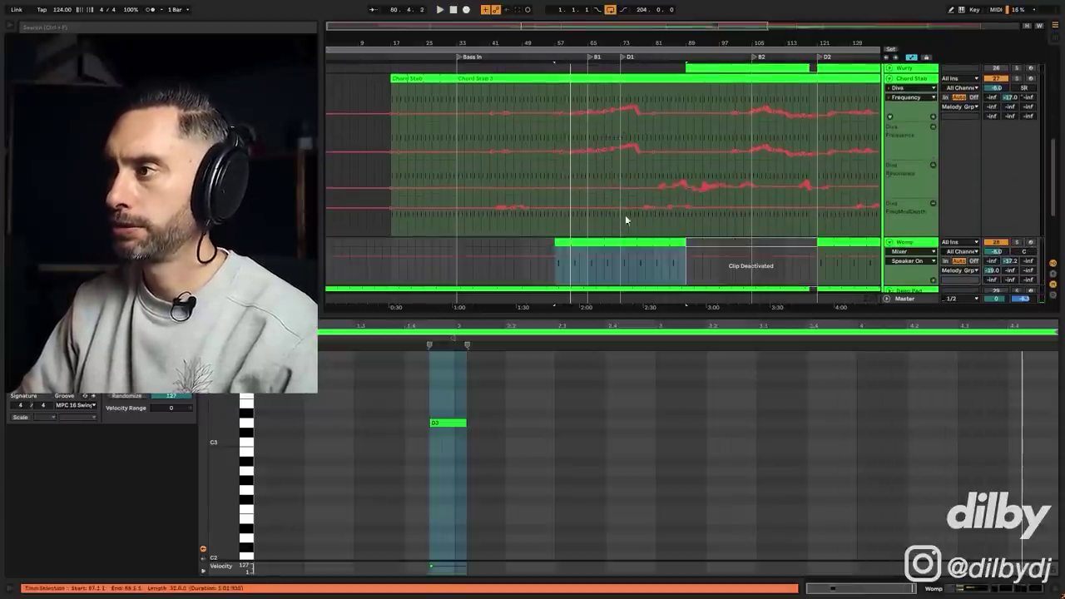
drag(548, 26, 506, 361)
scroll(622, 165, up, 1)
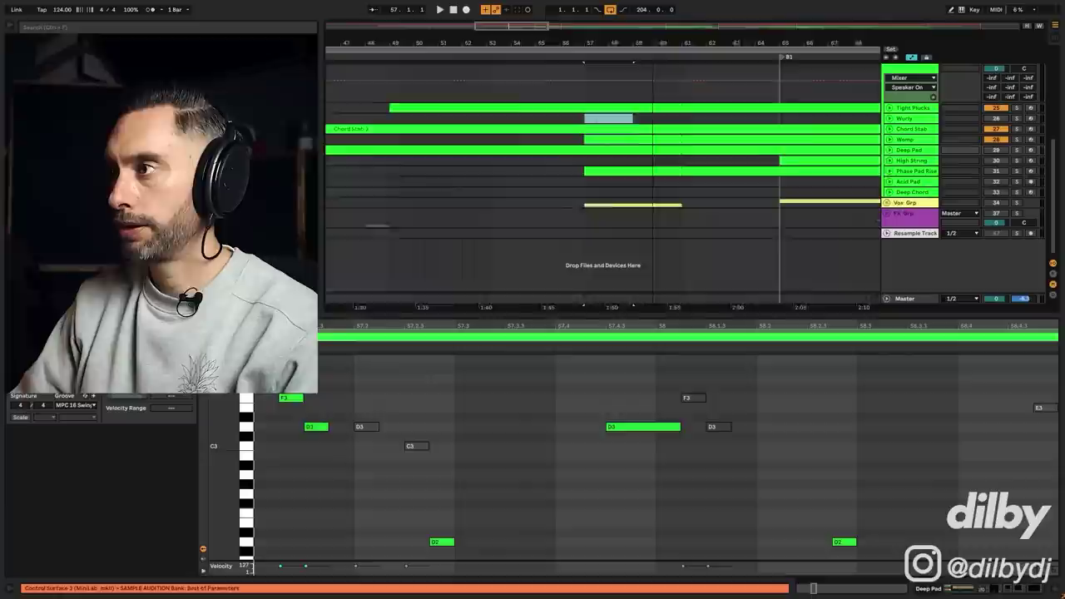
Move the Chord Stab and Womp tracks together to directly below Tight Plucks, above Wurly.
drag(649, 43, 593, 12)
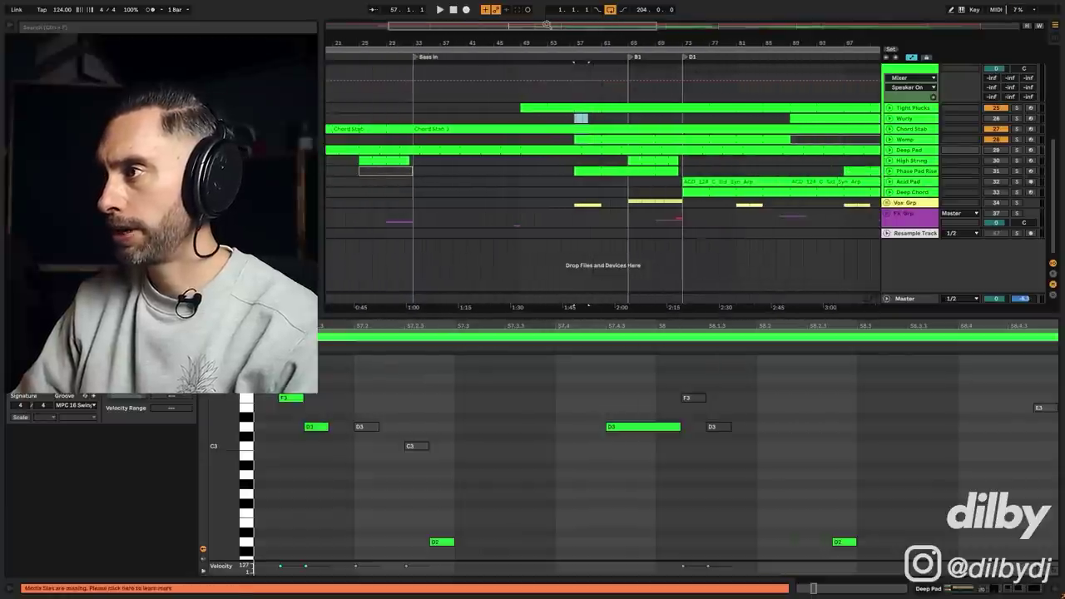
scroll(616, 200, up, 2)
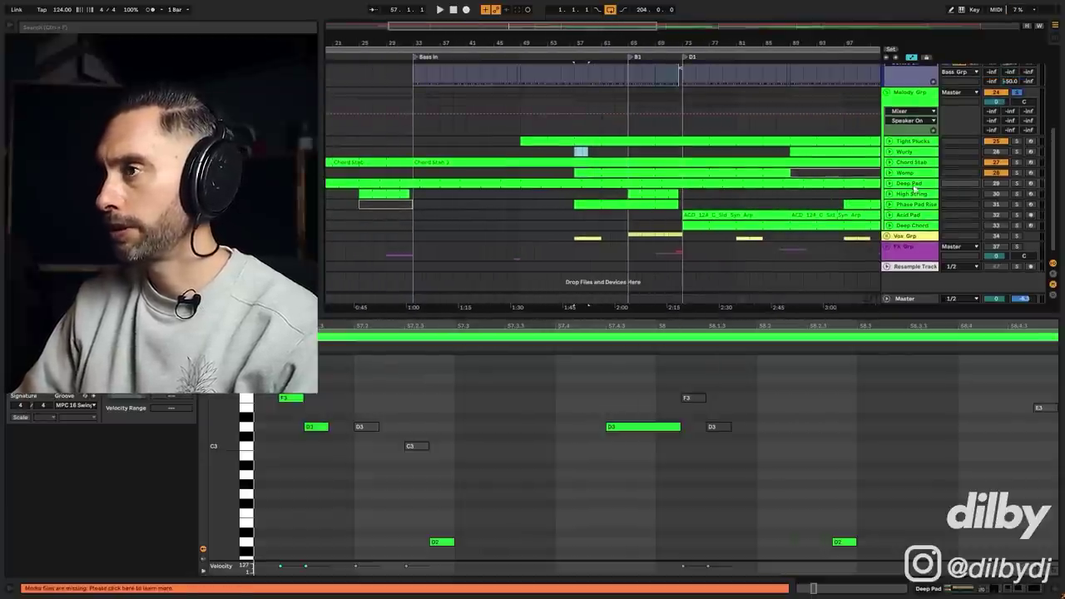
scroll(543, 203, down, 3)
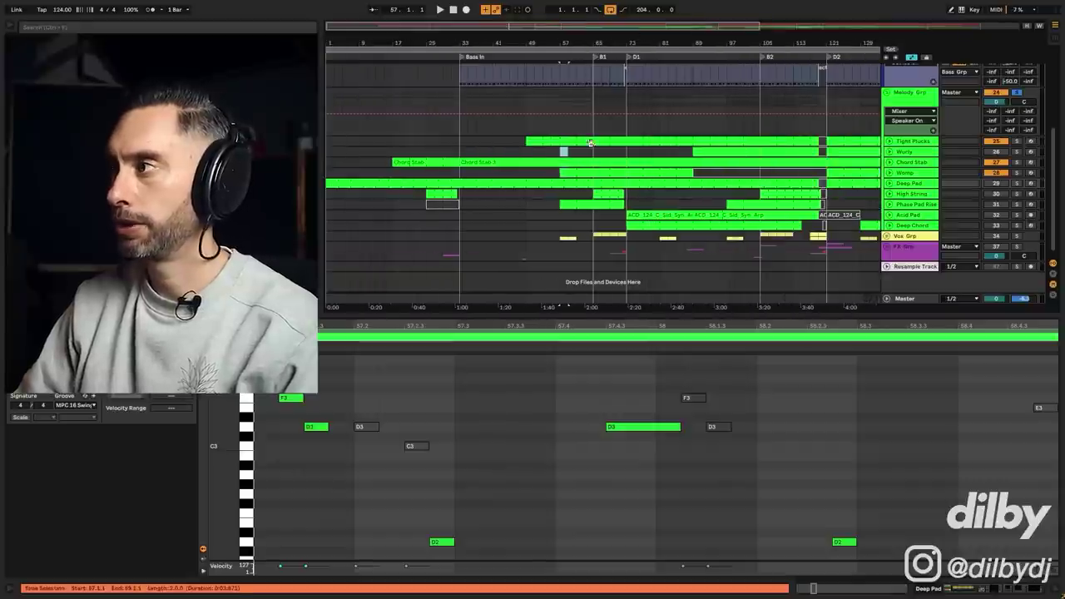
click(922, 164)
shift+click(921, 172)
drag(921, 171, 916, 148)
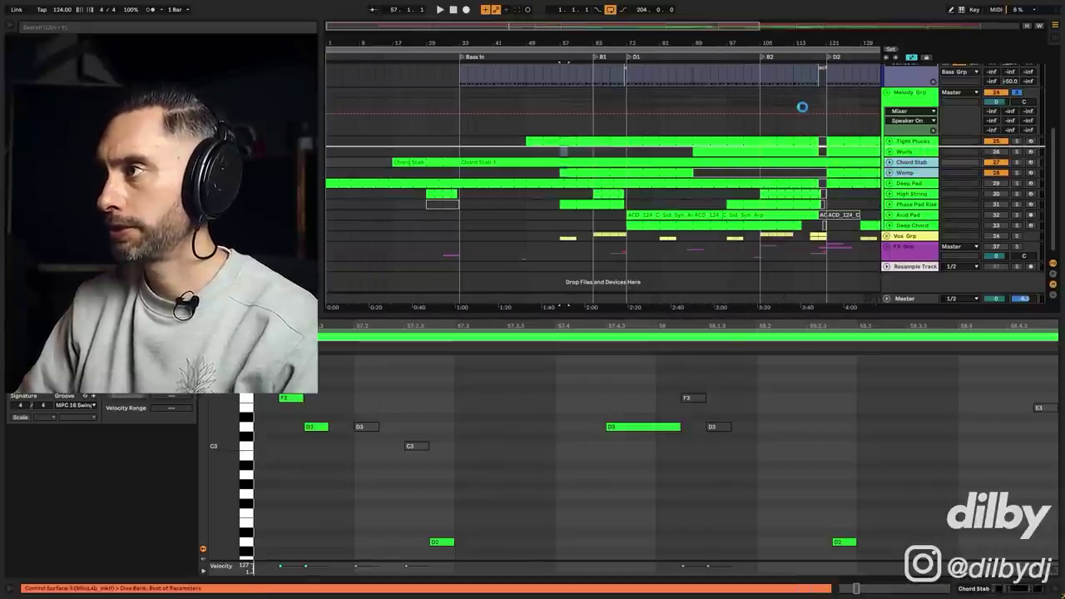
Unfold the Wurly track and play the arrangement from the start of its clip at bar 89.
click(889, 173)
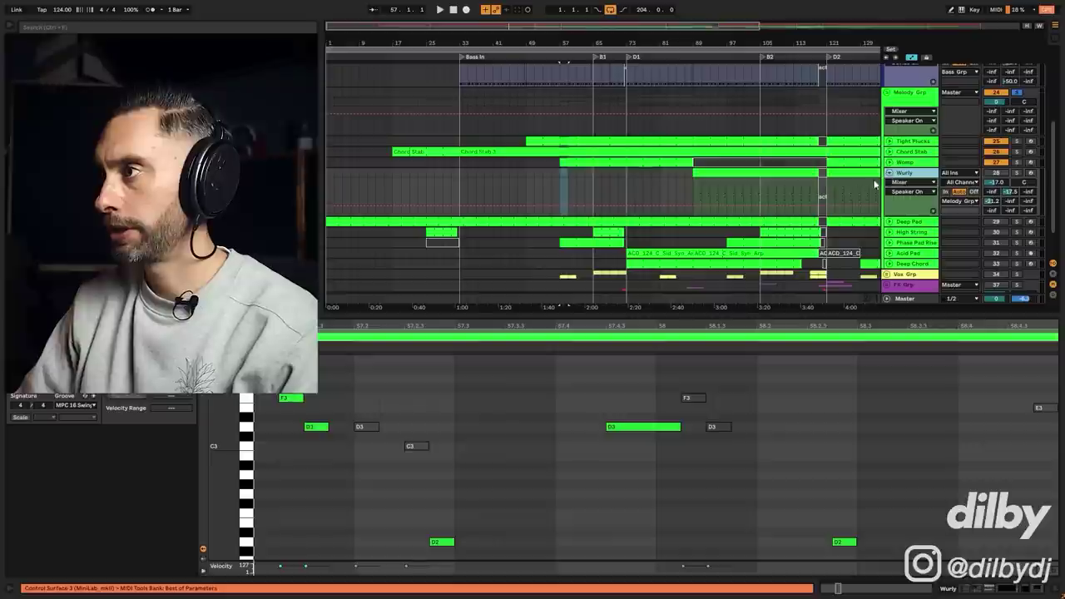
click(698, 184)
key(space)
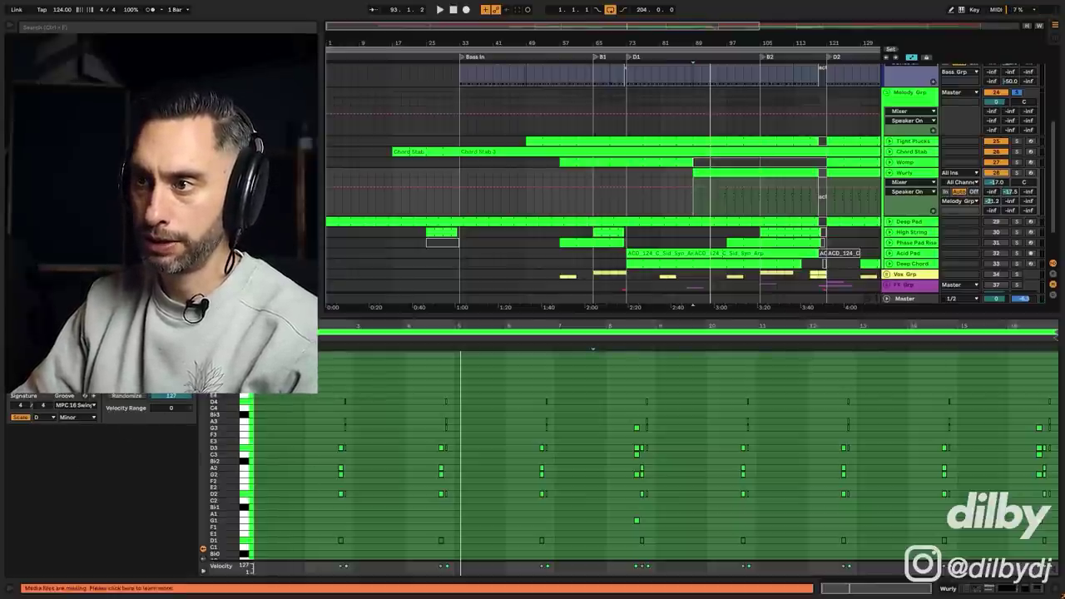
Examine the Wurly clip's first long chord and the short chord after it by selecting each one up close.
click(241, 326)
click(241, 327)
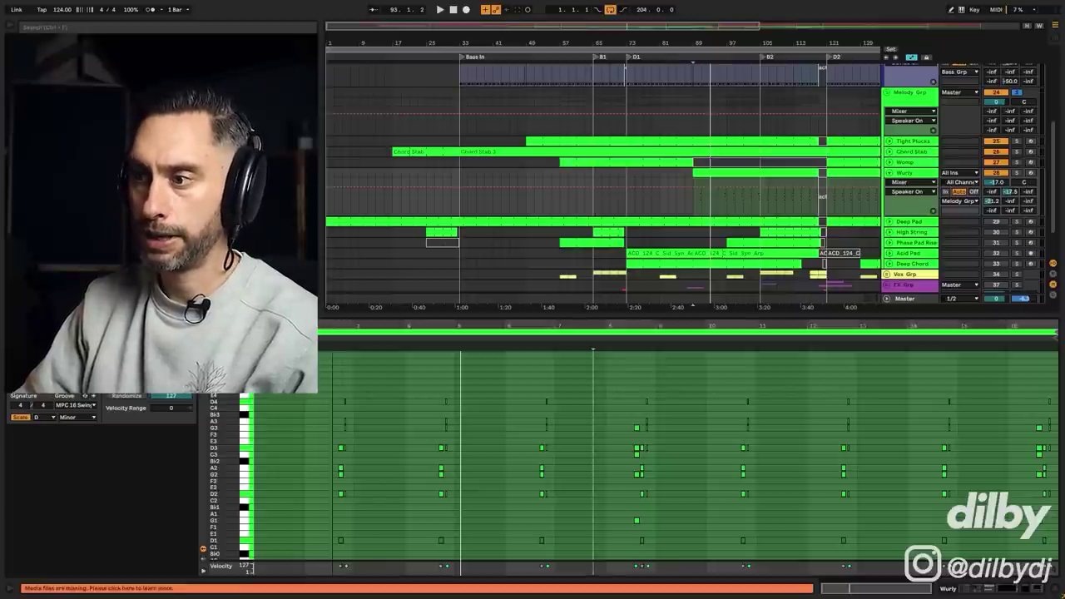
drag(340, 325, 422, 371)
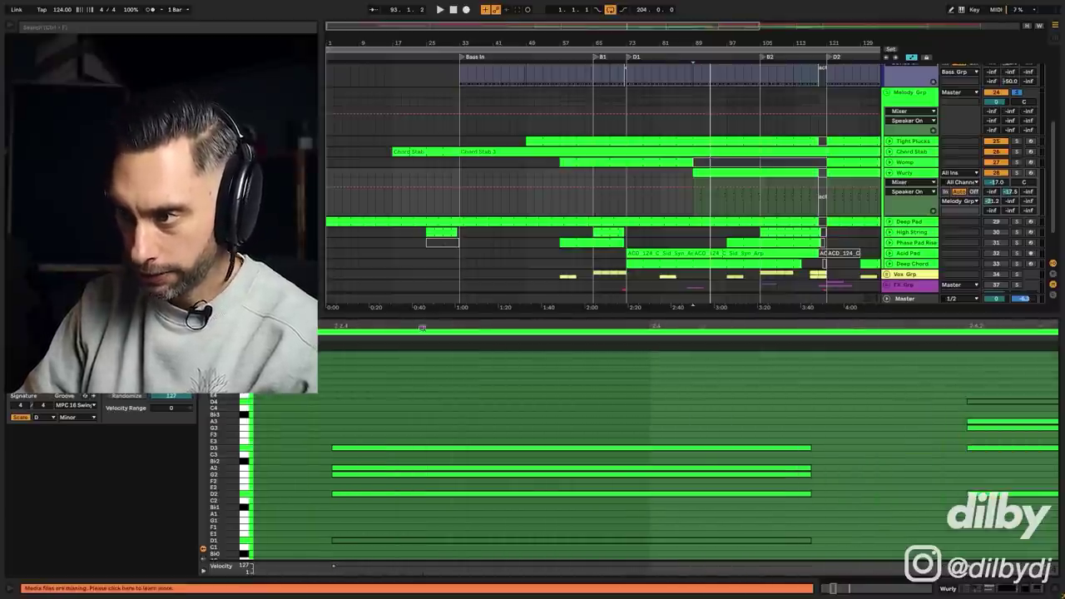
drag(322, 416, 873, 512)
click(944, 475)
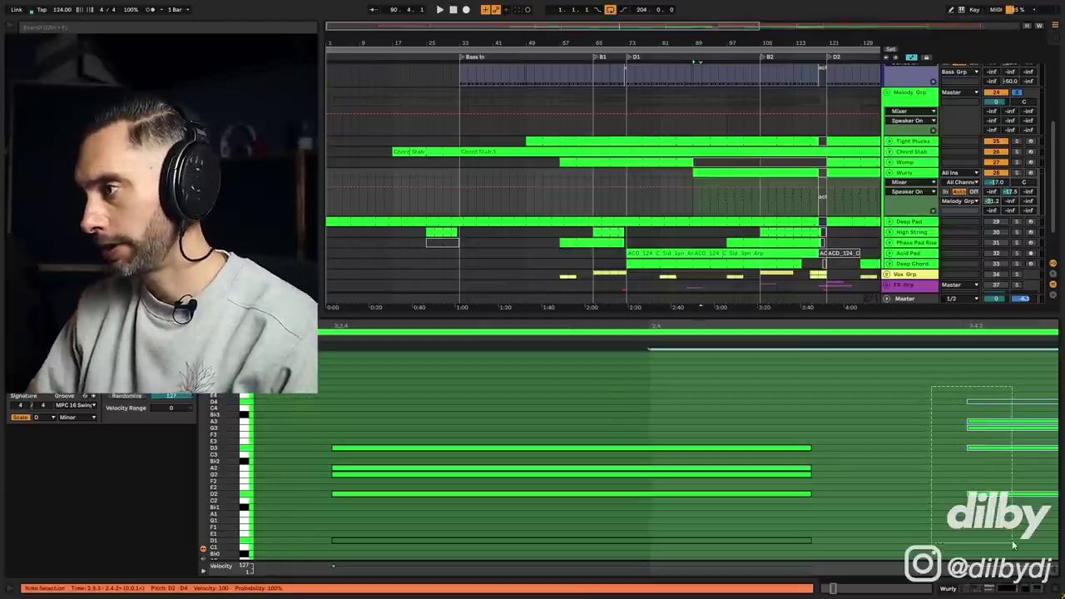
drag(562, 322, 347, 266)
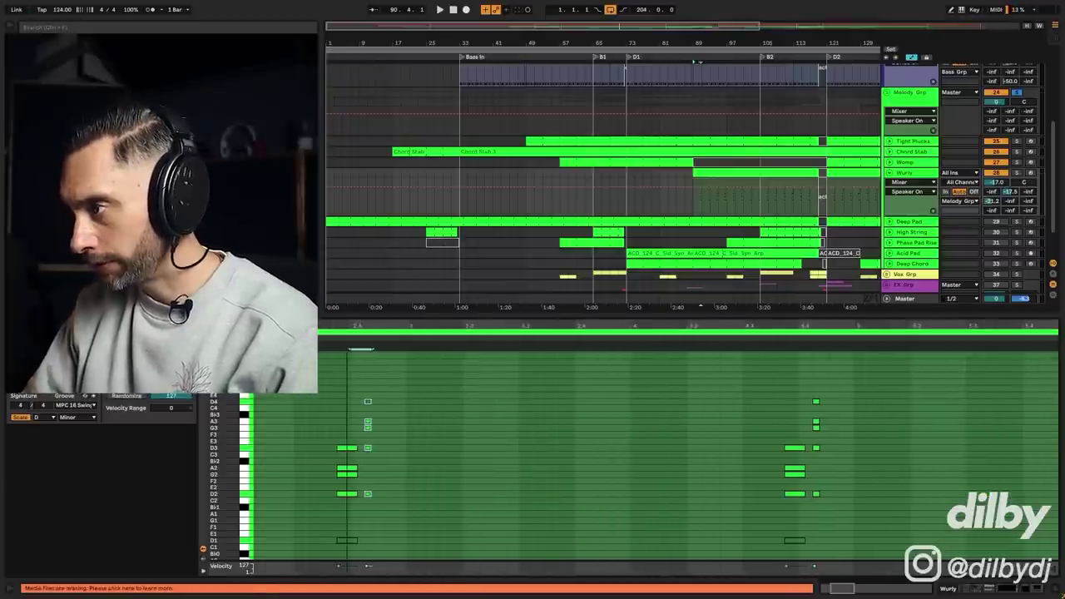
drag(337, 335, 338, 323)
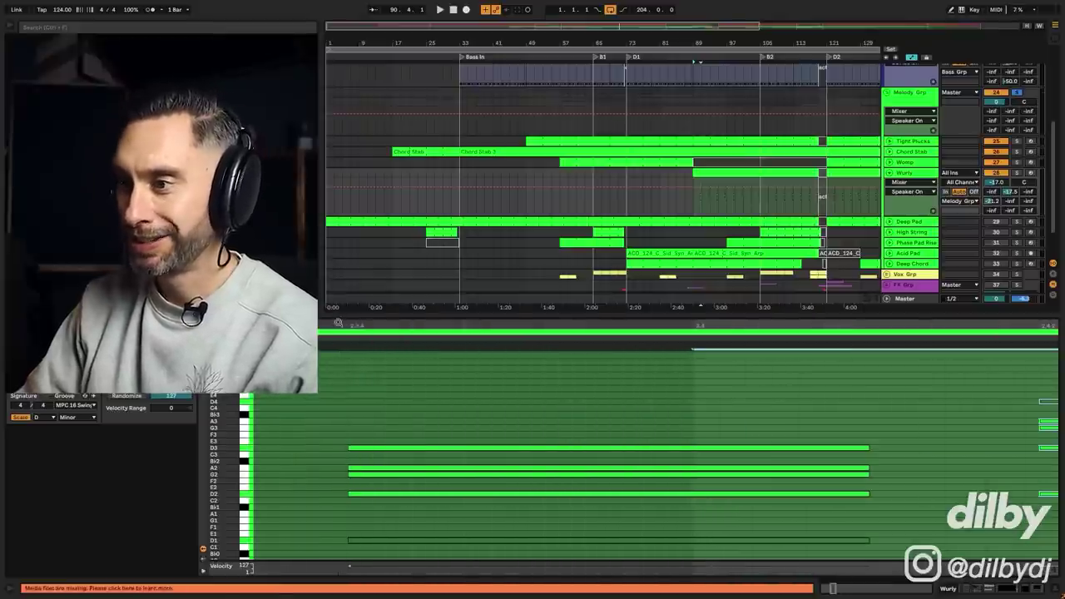
Shift the first Wurly chord's D3 and G2 slightly later and its A2 slightly earlier, and play the result.
click(405, 448)
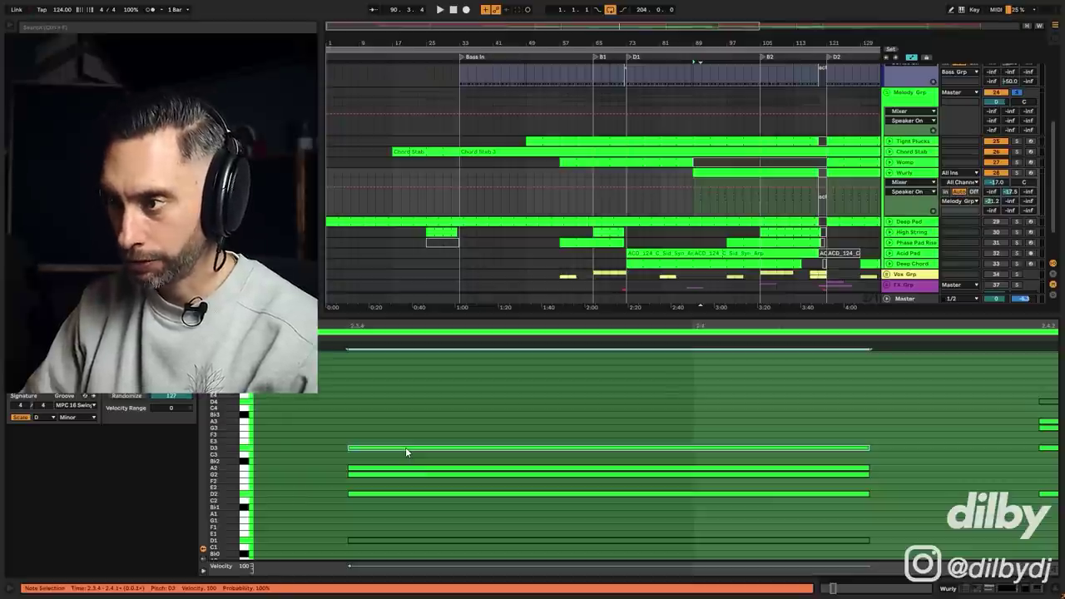
key(Right)
click(393, 472)
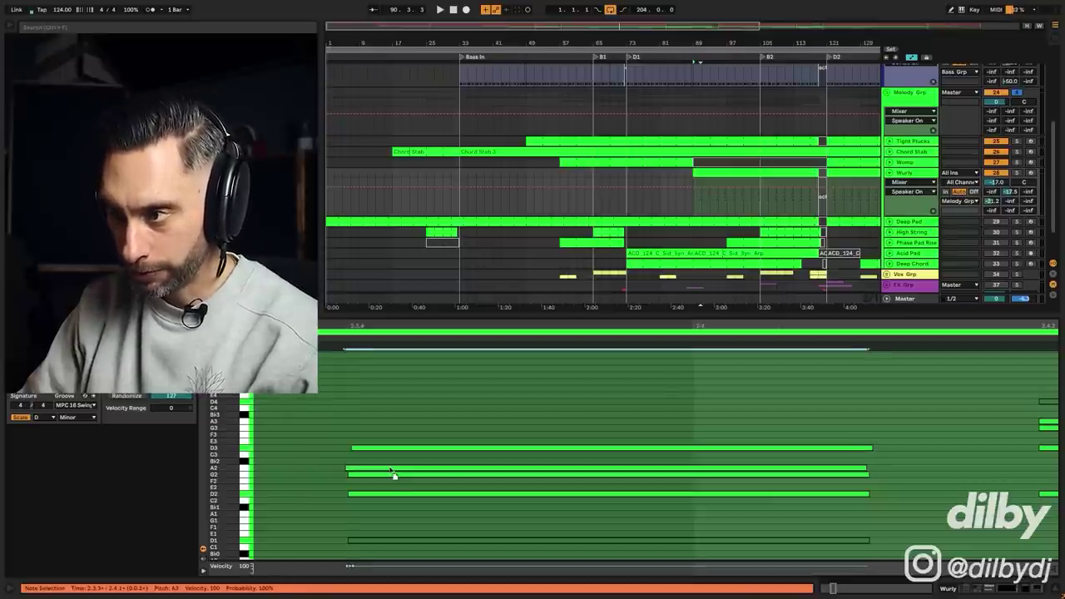
drag(391, 475, 397, 477)
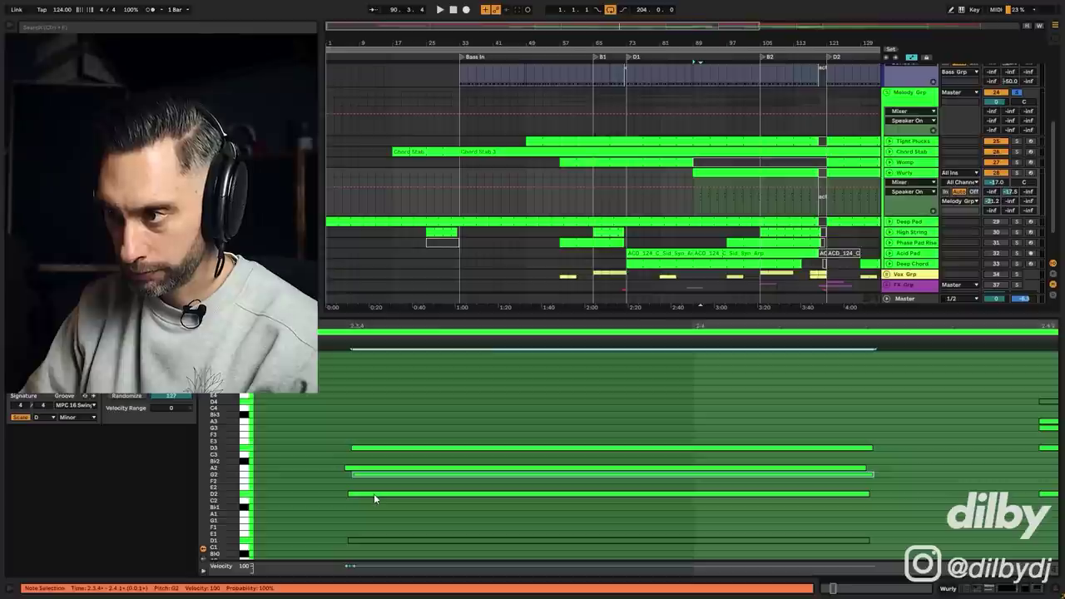
key(space)
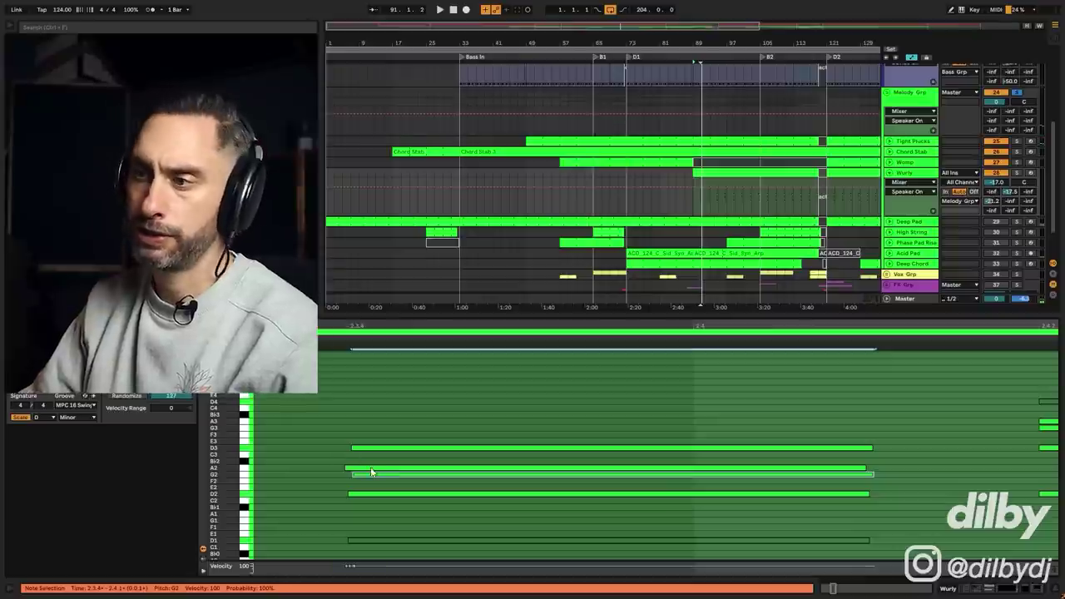
Quantize the D3, A2, G2 and D2 notes of the first Wurly chord.
drag(427, 326, 427, 295)
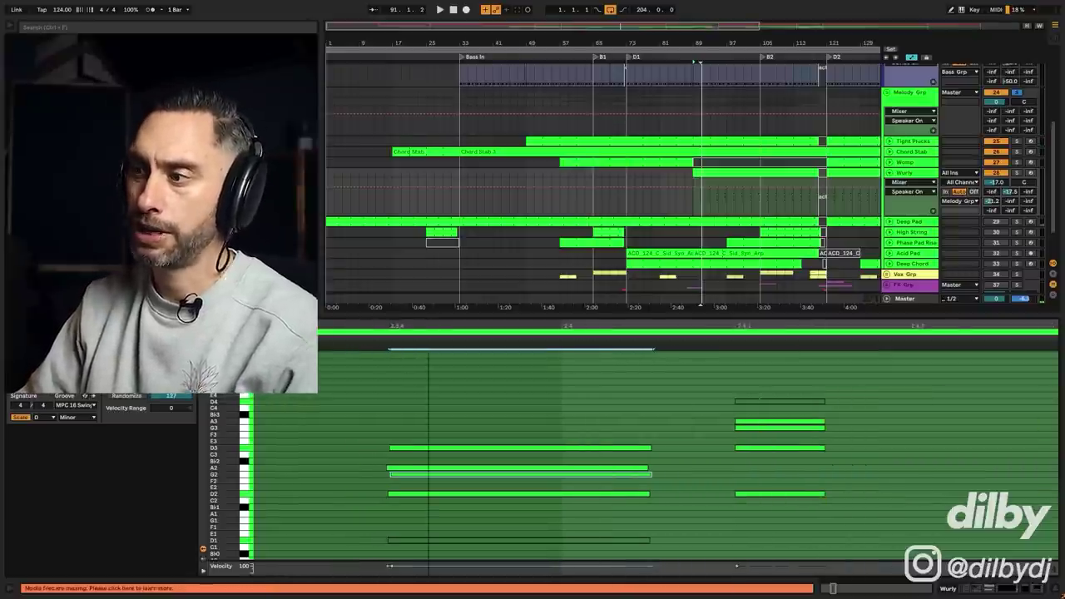
drag(465, 406, 466, 522)
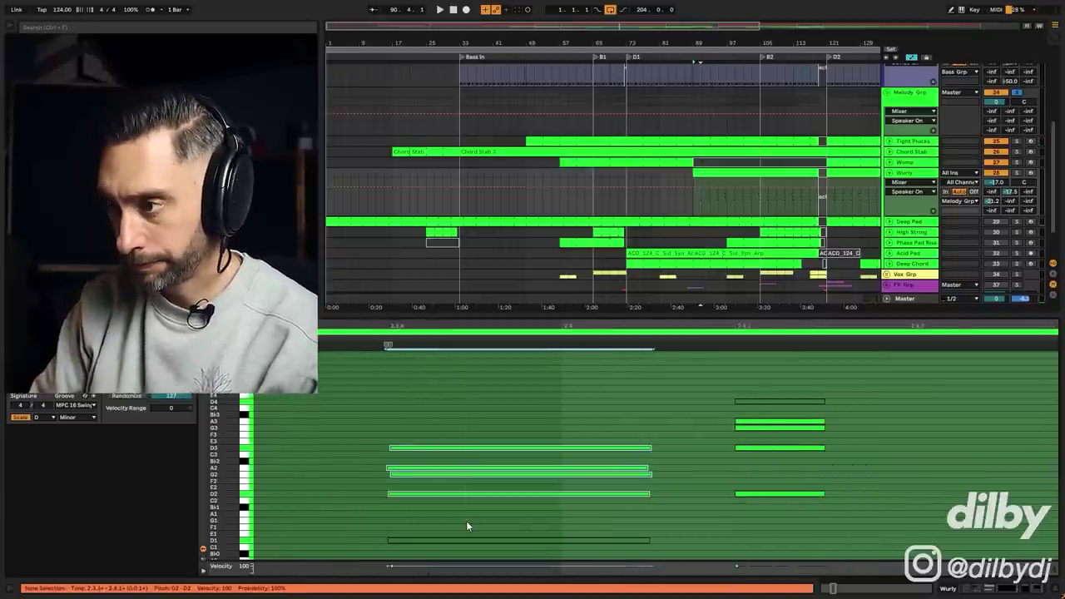
key(ctrl+u)
scroll(611, 440, down, 1)
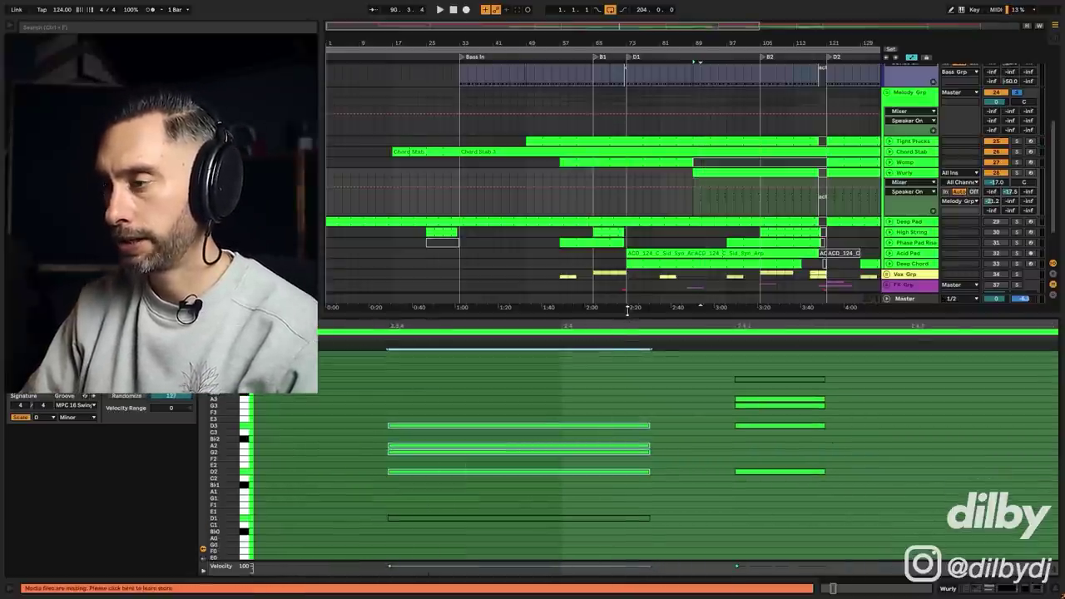
Enlarge the note editor and examine the D2, D3, G2 and A2 notes of the first Wurly chord one by one.
drag(628, 310, 627, 193)
click(423, 405)
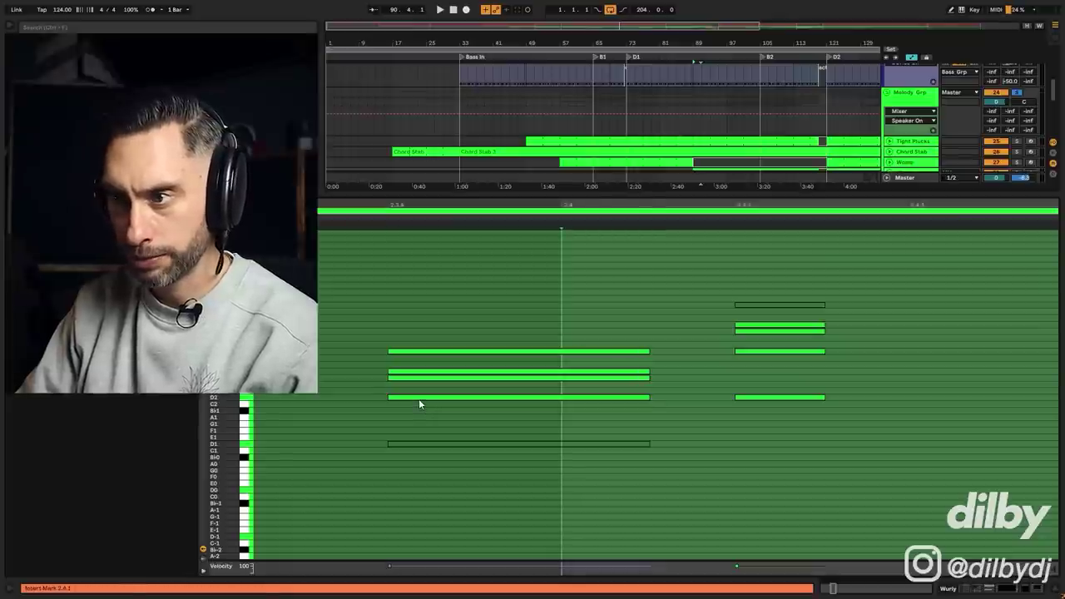
click(418, 397)
click(440, 351)
scroll(441, 351, up, 3)
click(450, 408)
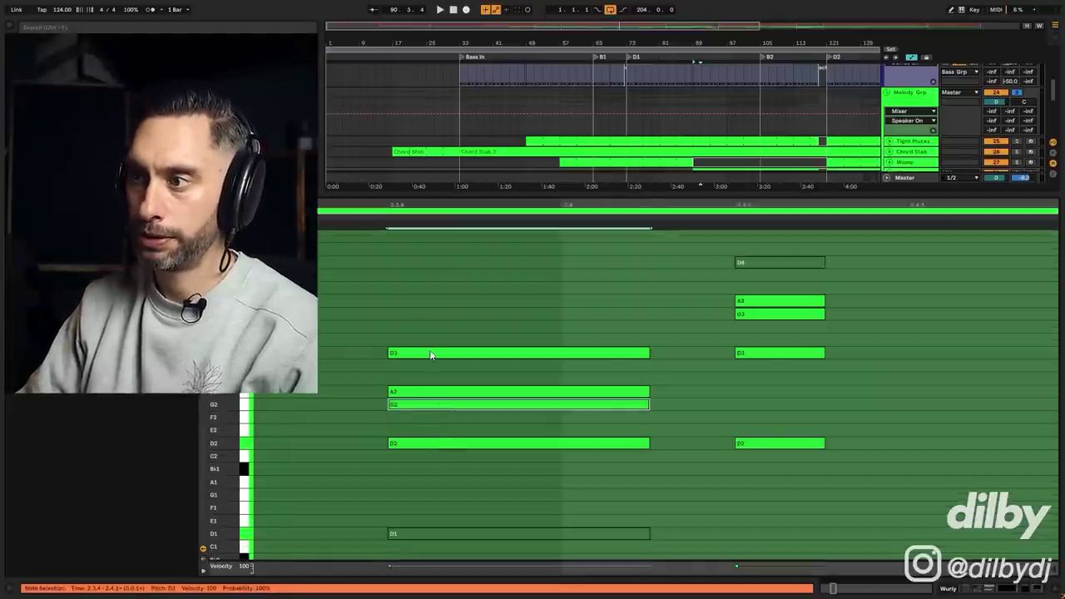
click(395, 393)
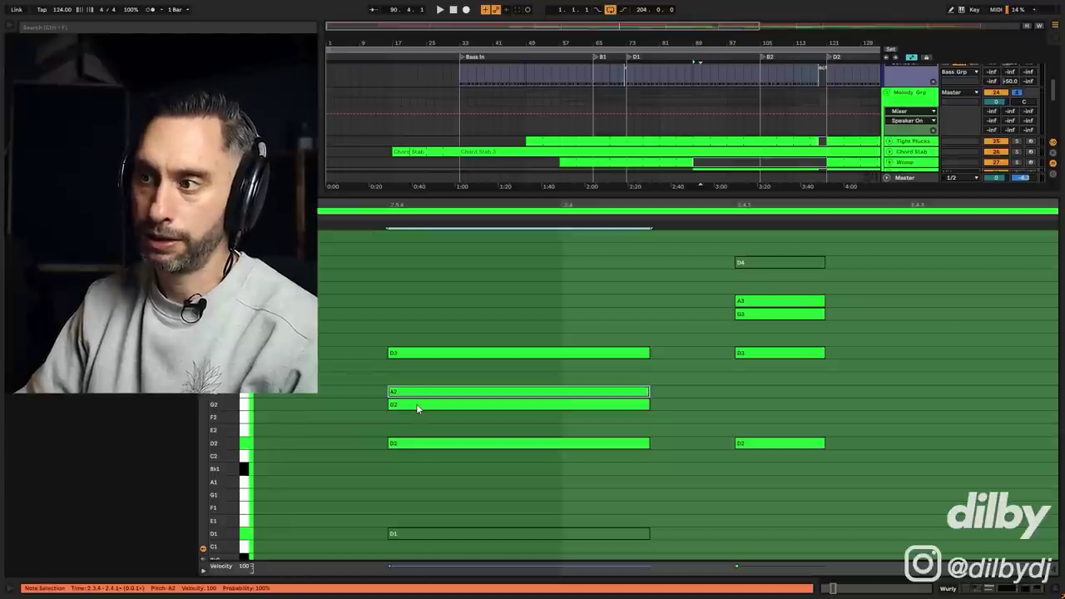
click(416, 403)
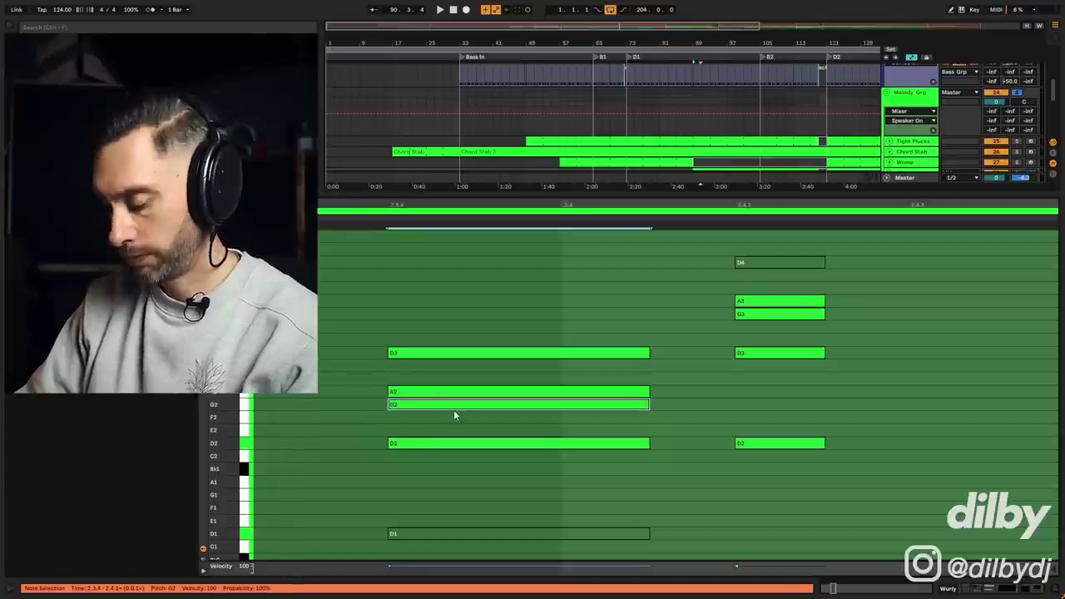
Try deactivating the G2 and D3 notes of the first Wurly chord, play the result, and undo both deactivations.
key(0)
click(462, 355)
key(0)
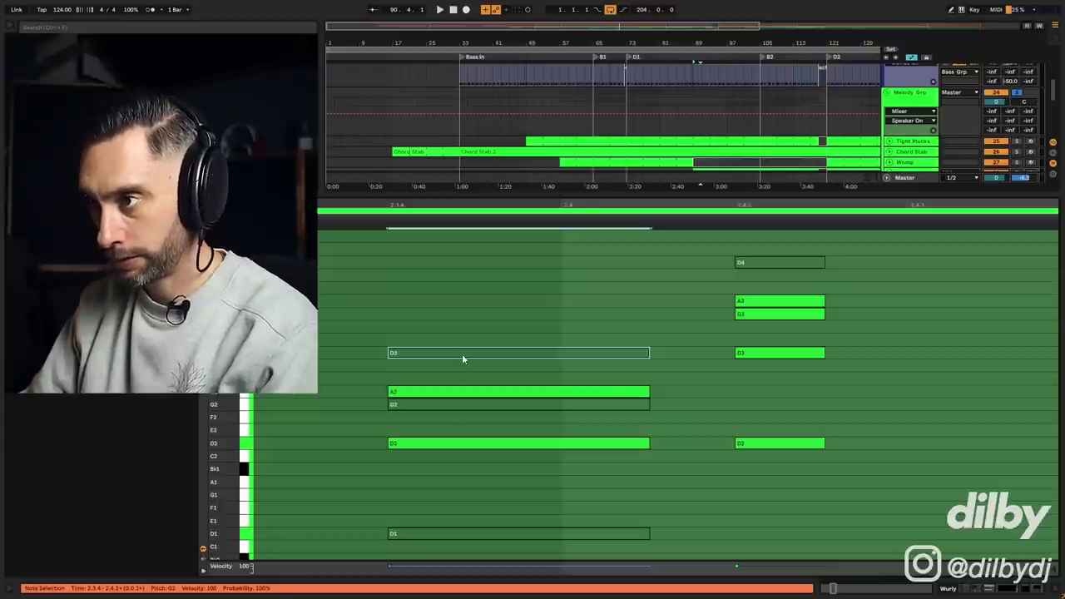
key(space)
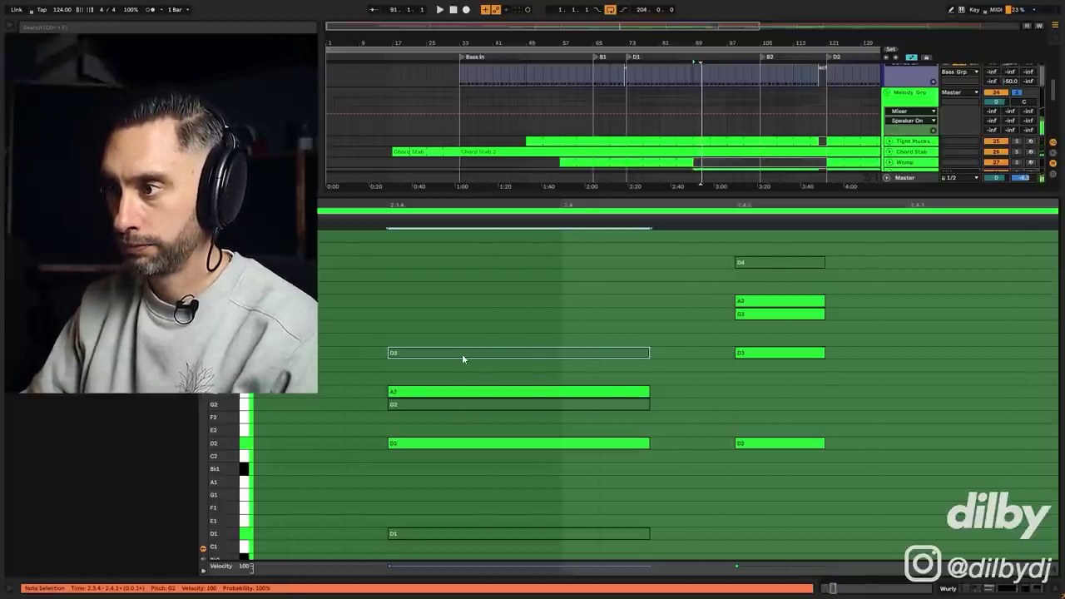
key(ctrl+z)
key(ctrl+z)
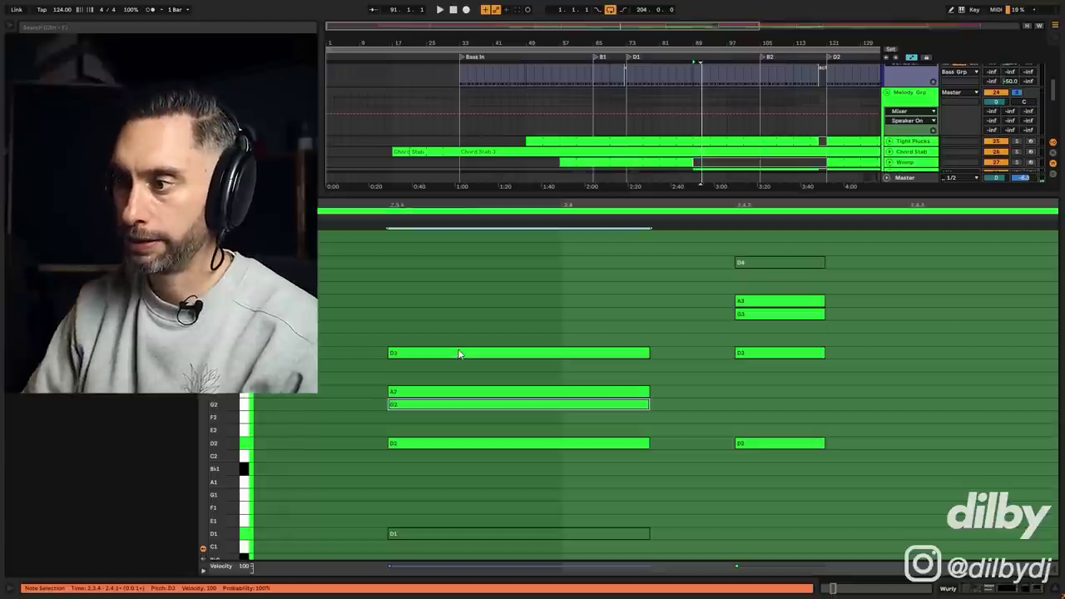
Examine how the Wurly chord pattern repeats through clip bars 3 to 13, and return to the full arrangement.
scroll(459, 431, down, 5)
scroll(690, 401, up, 4)
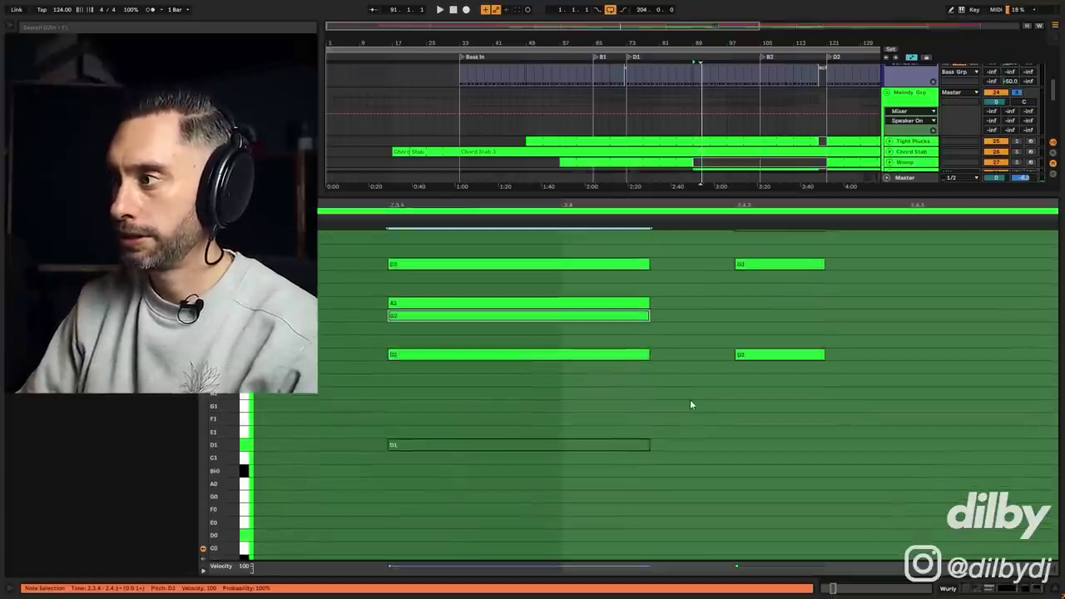
scroll(691, 403, up, 4)
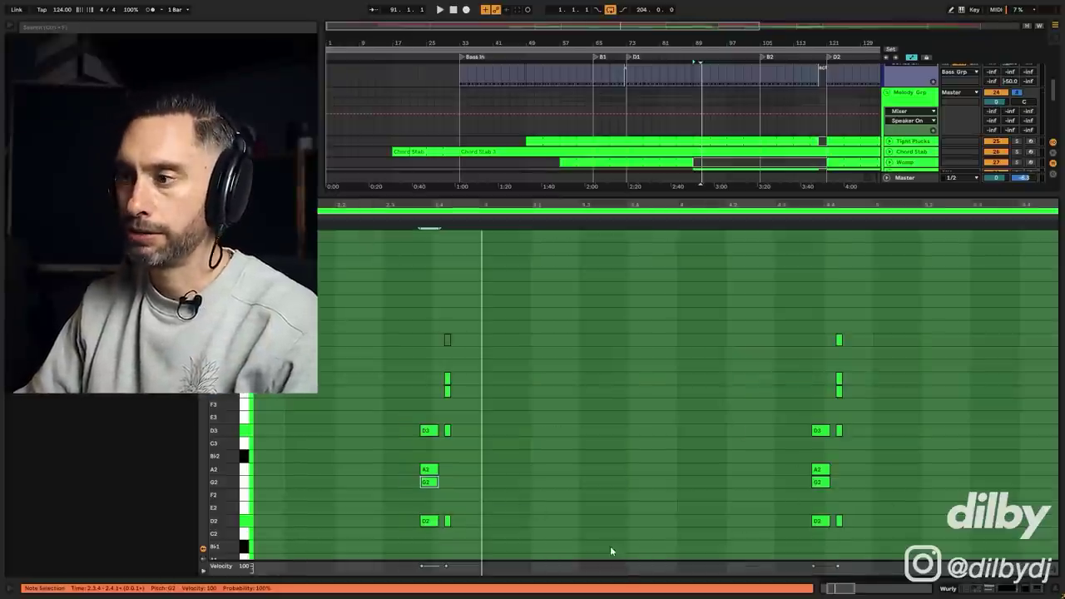
drag(544, 204, 544, 141)
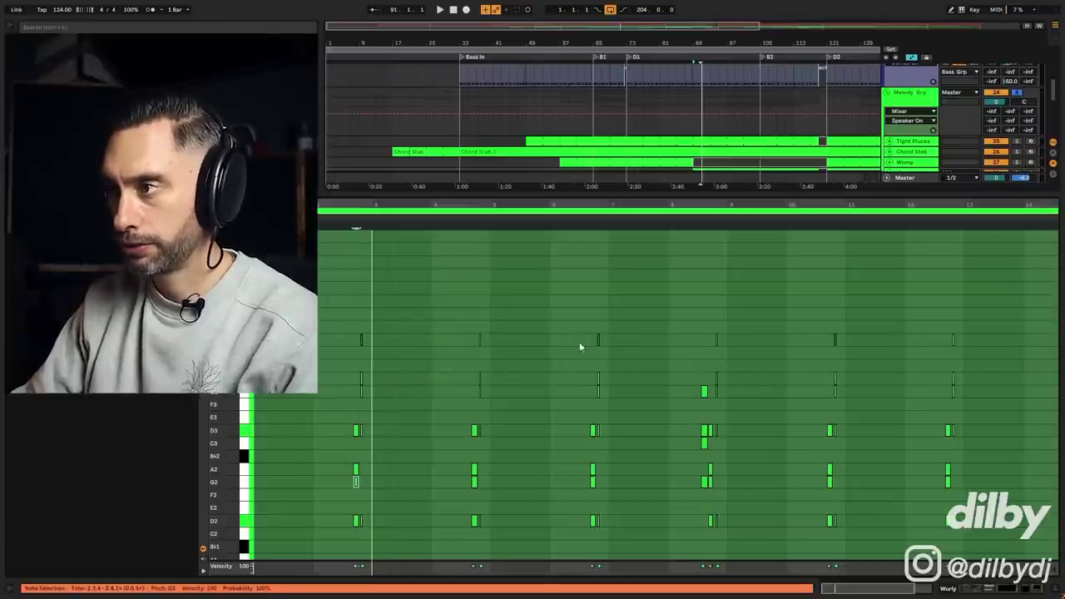
click(401, 482)
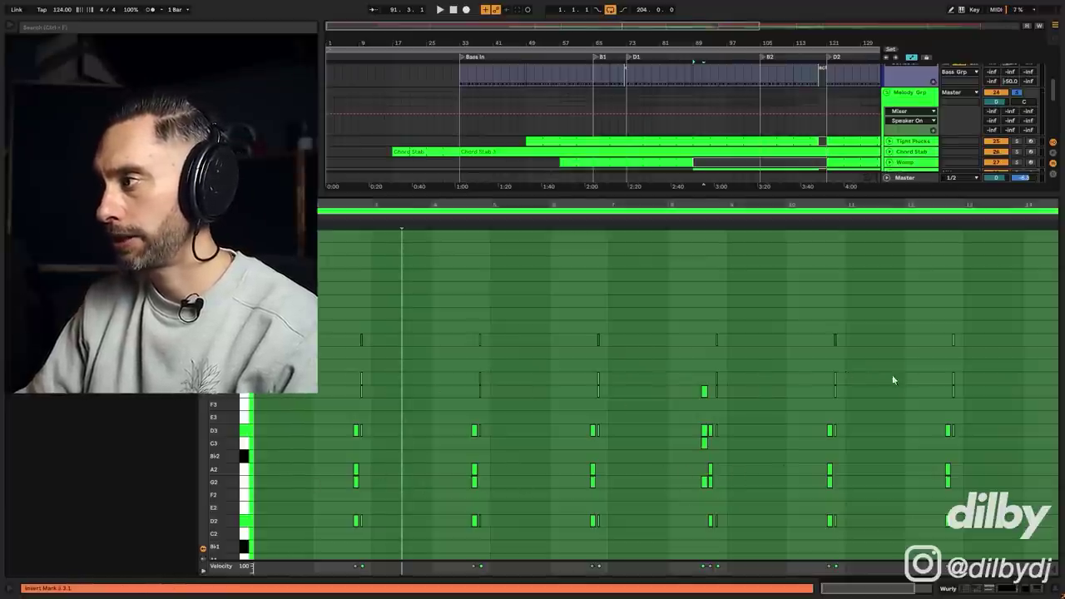
key(minus)
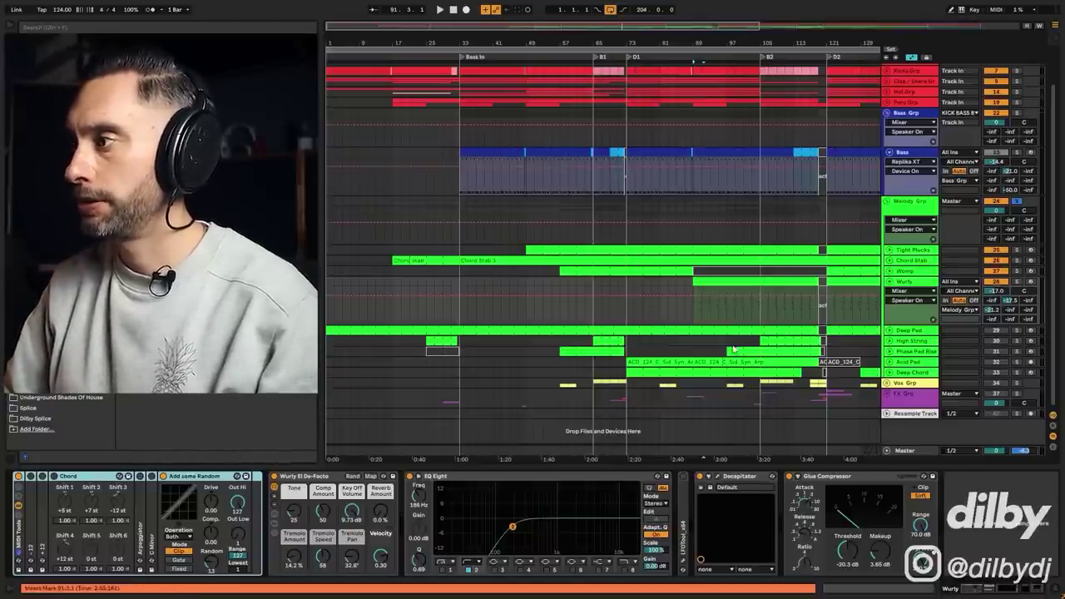
Solo the Wurly track and play it from bar 104.3, just before the B2 section.
click(1016, 282)
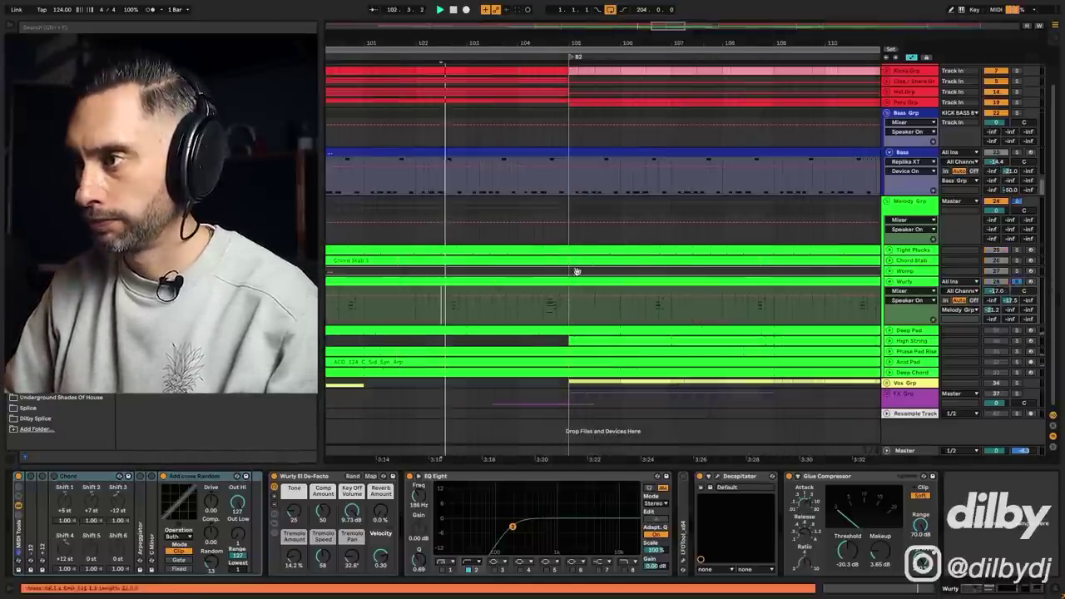
click(542, 316)
key(space)
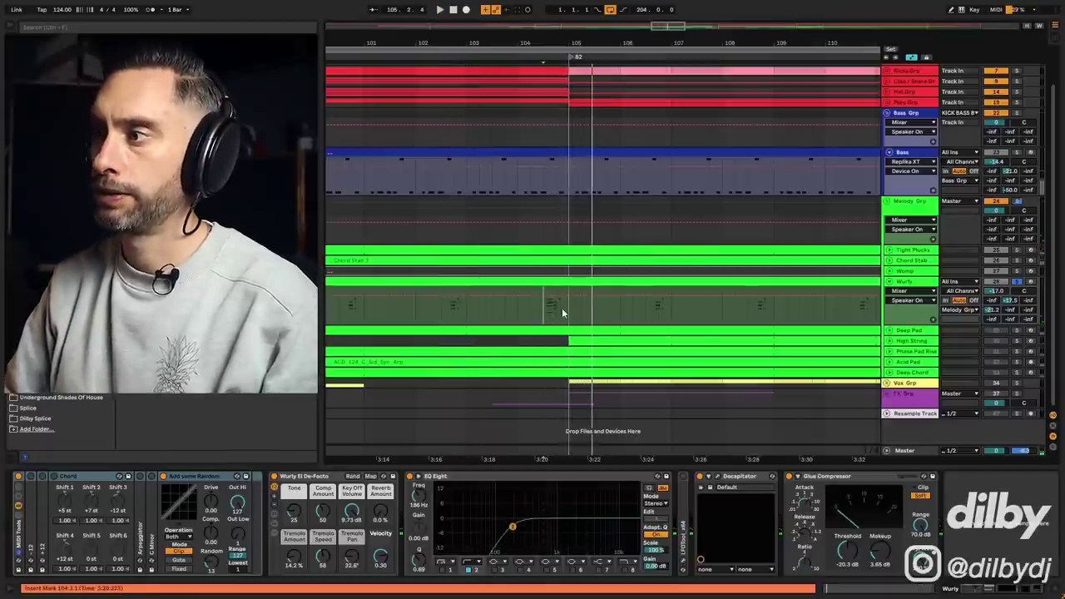
Select the Wurly passage from bar 104.3 to 105.1, show its notes up close, and play it.
drag(565, 309, 541, 283)
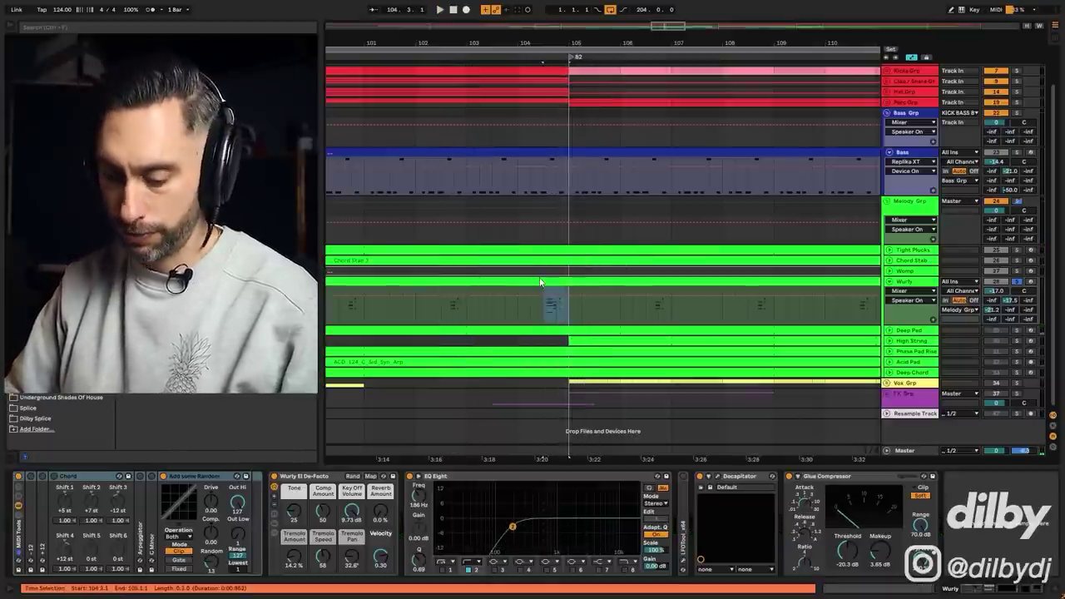
key(shift+Tab)
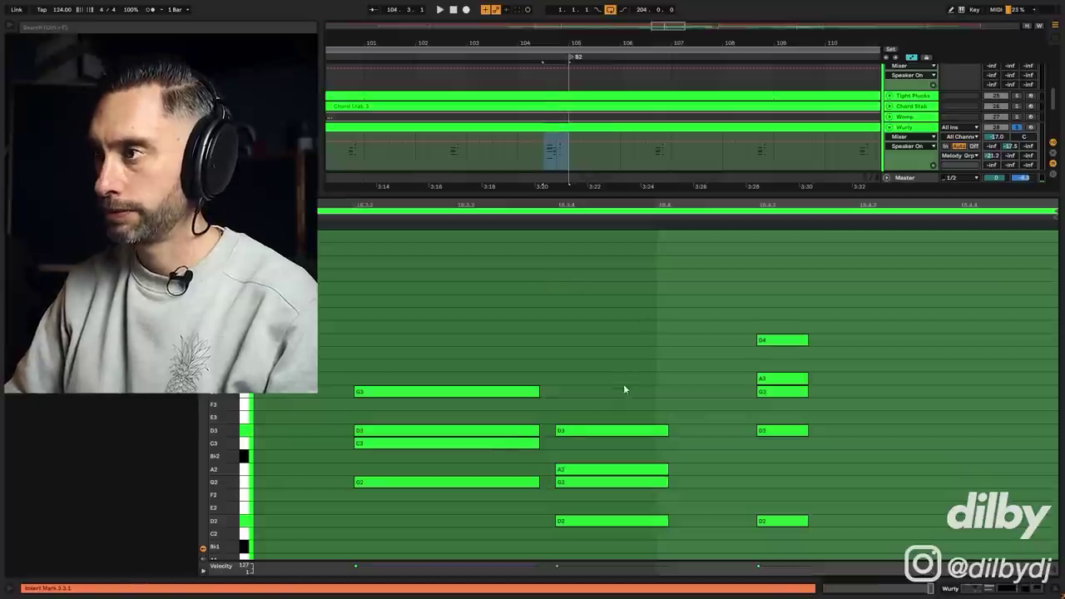
key(space)
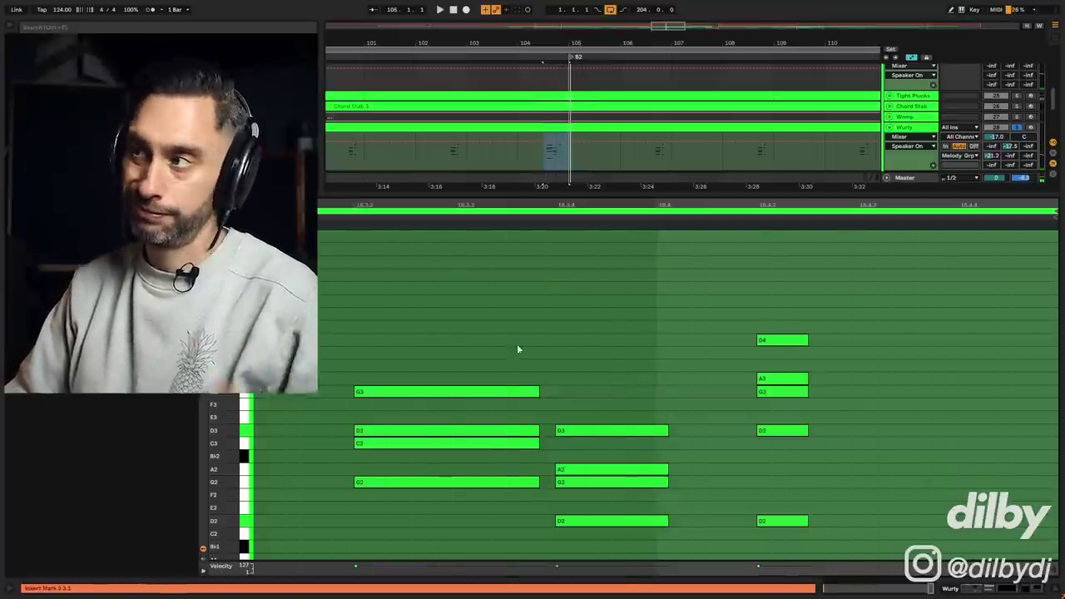
Compare the Wurly notes in bars 106 to 108 and around bar 116, and return to the track's devices.
drag(663, 24, 663, 3)
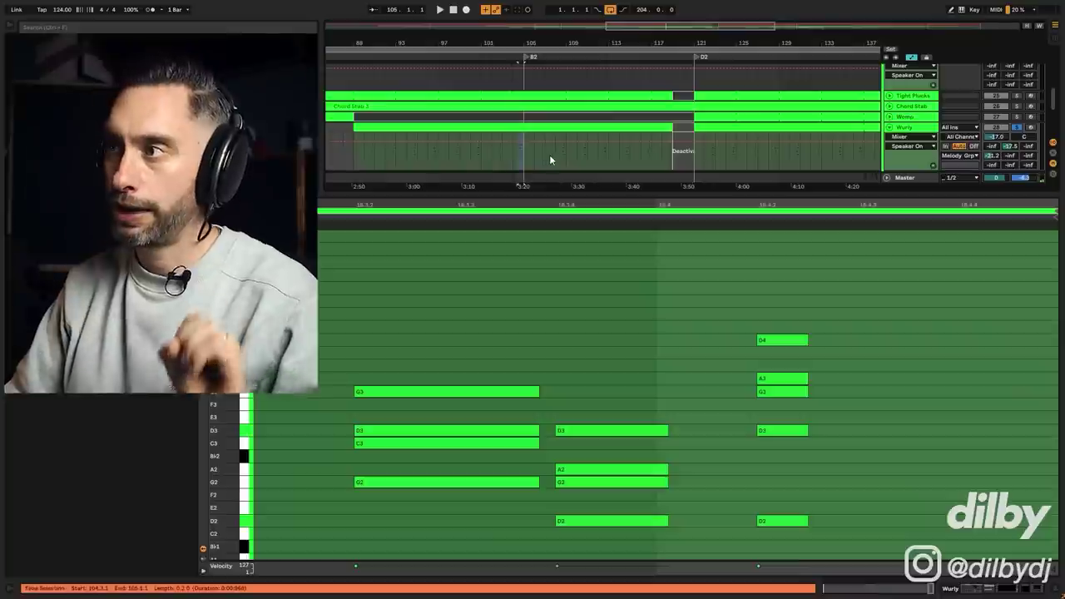
drag(537, 155, 557, 155)
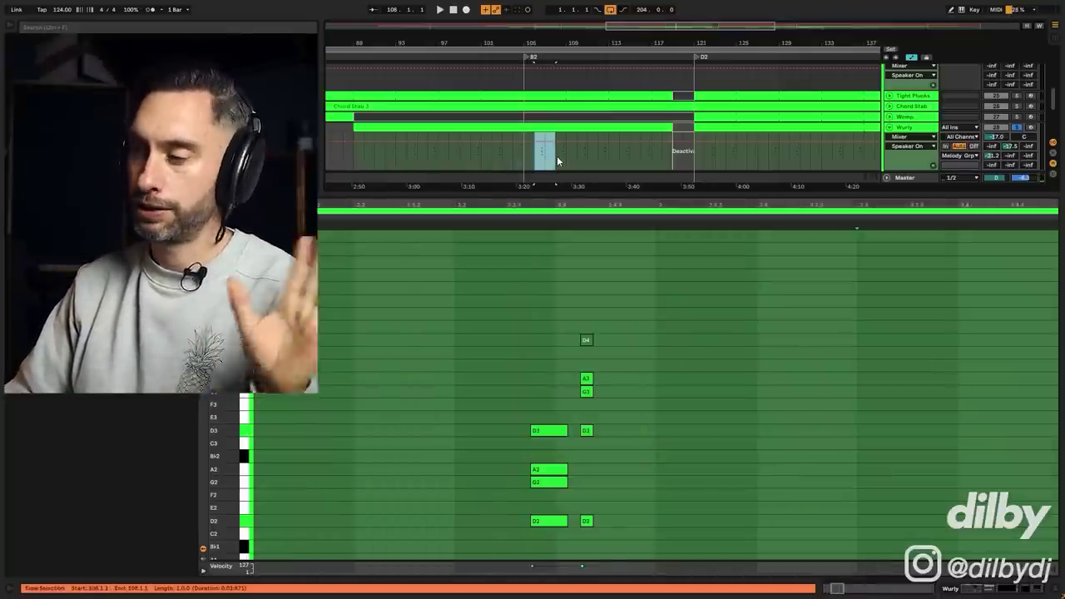
click(556, 155)
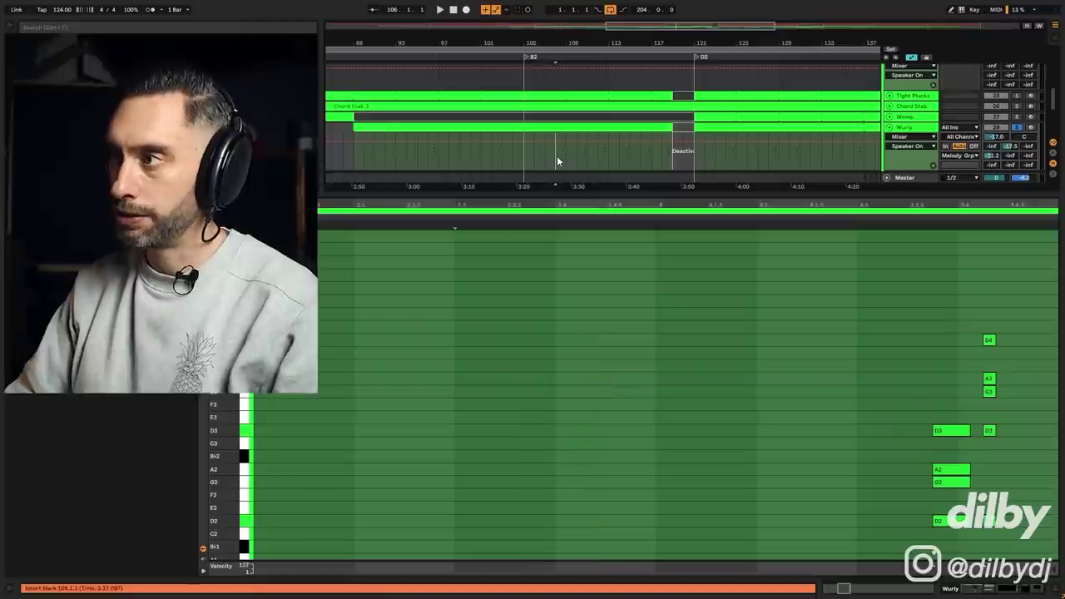
click(642, 155)
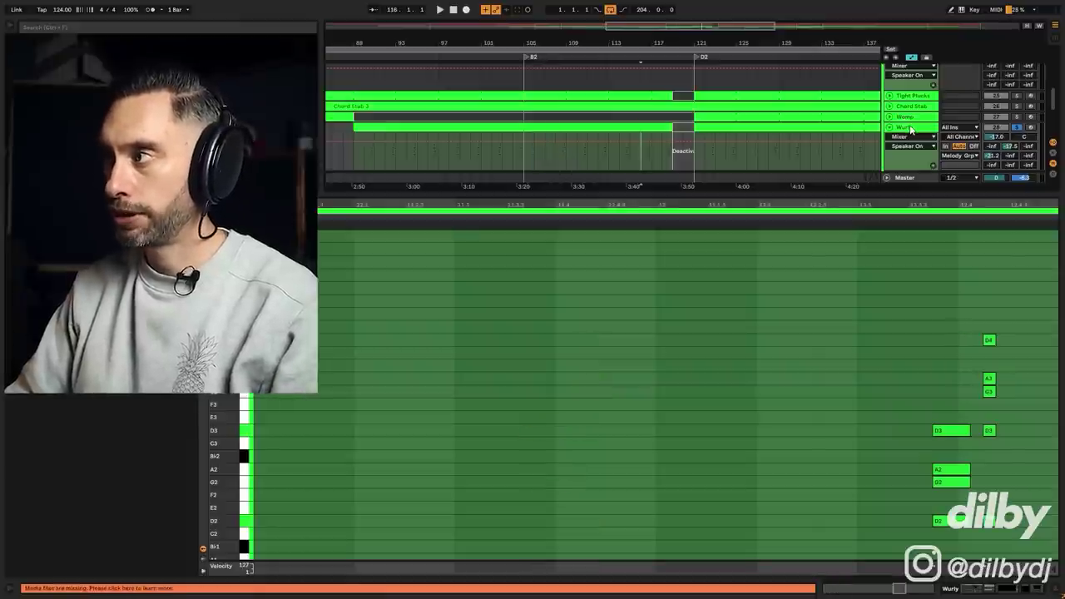
drag(667, 198, 667, 376)
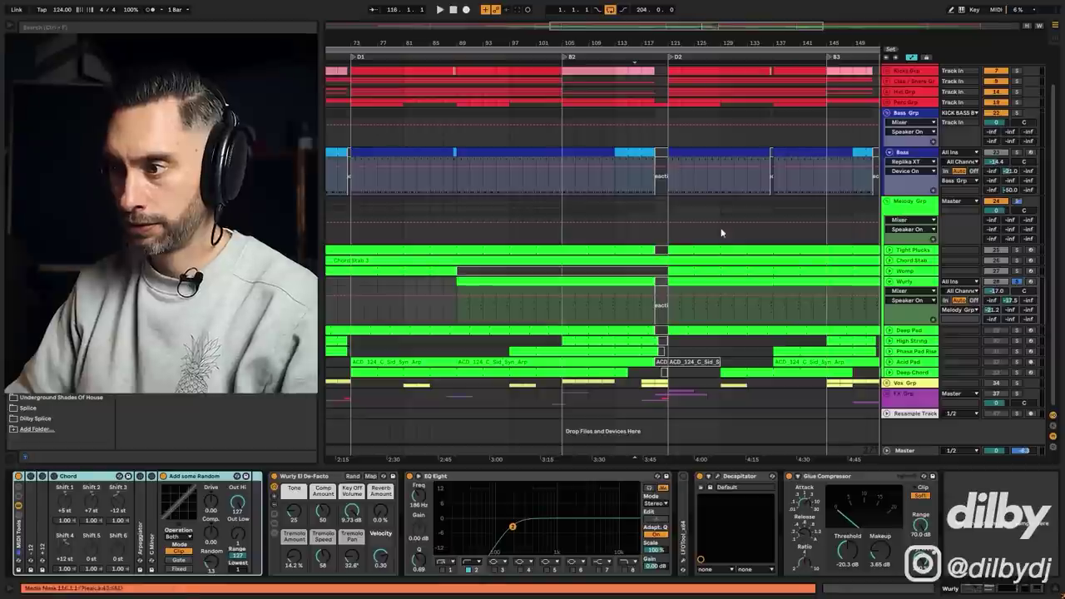
Select the Wurly El De-Facto instrument and audition the track's Decapitator by toggling it and playing from bar 116.
click(308, 475)
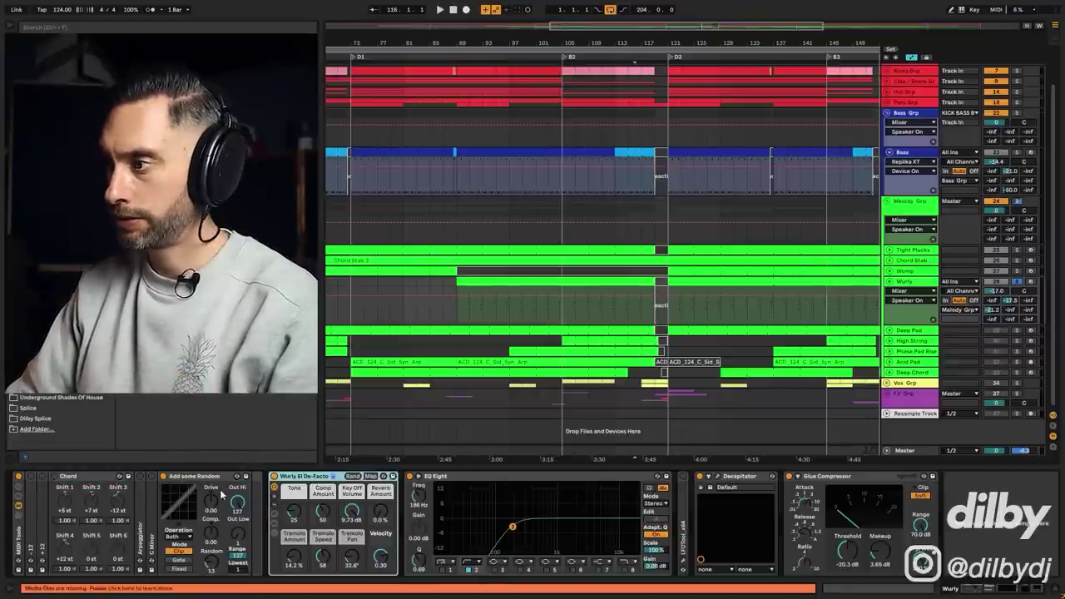
click(700, 476)
key(space)
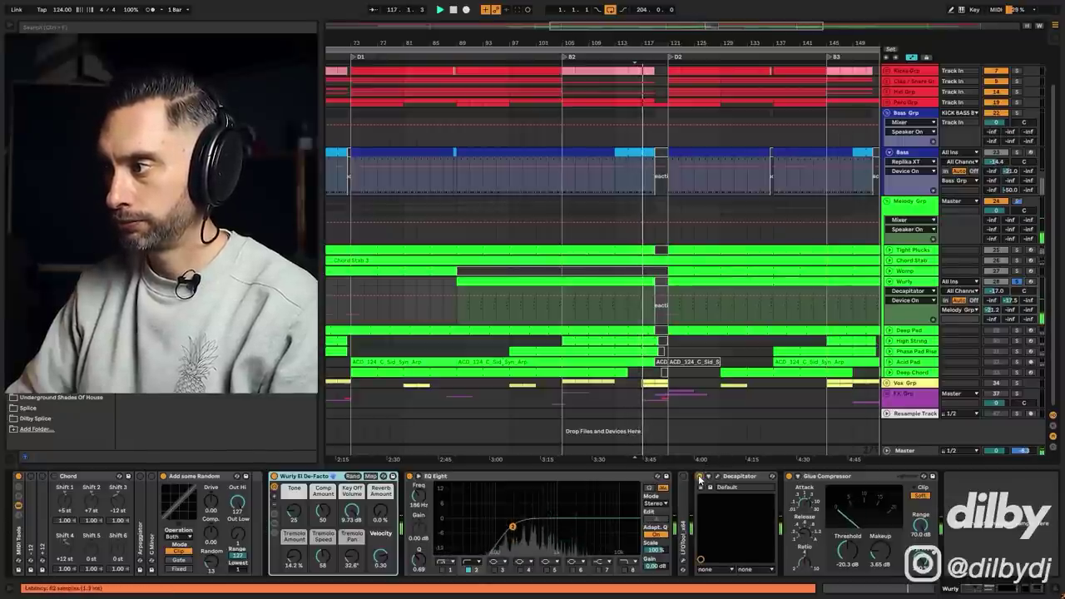
Unsolo and fold the Wurly track, select its clip from bar 121, and play the full mix from bar 133.
click(991, 309)
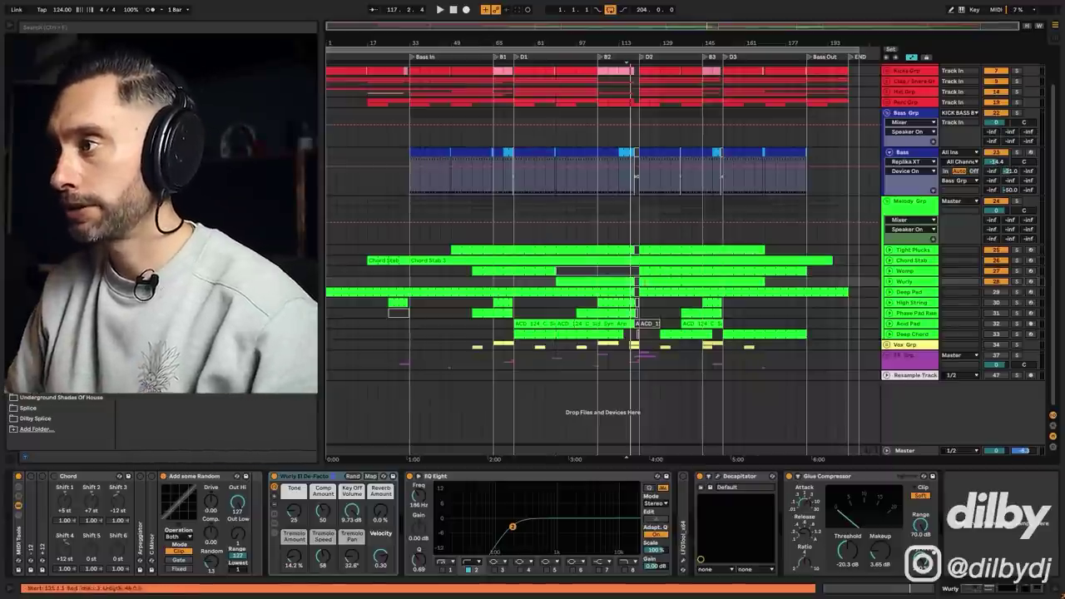
click(653, 281)
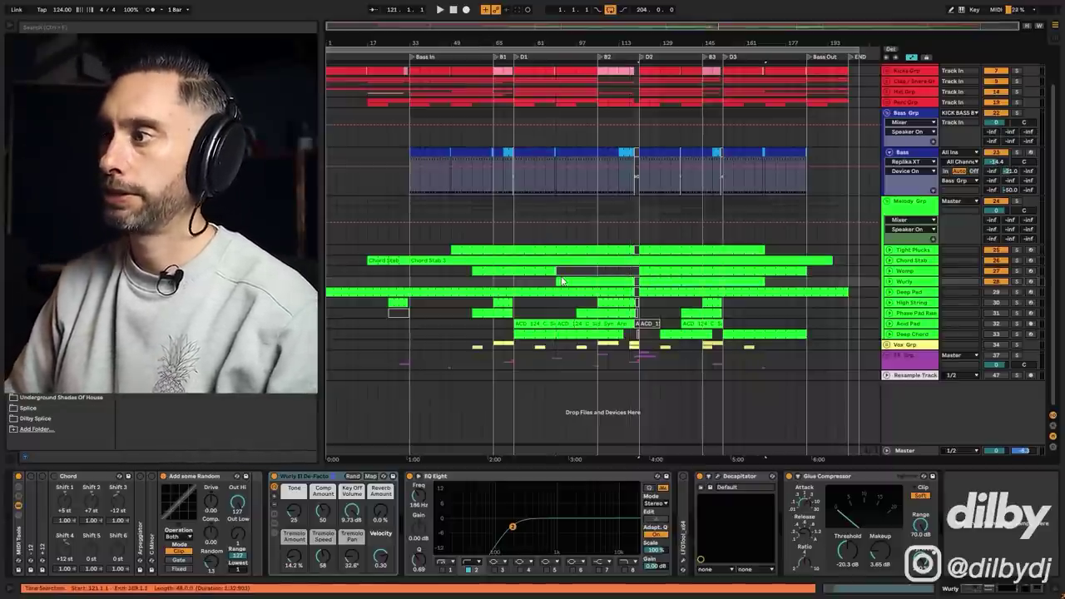
click(655, 240)
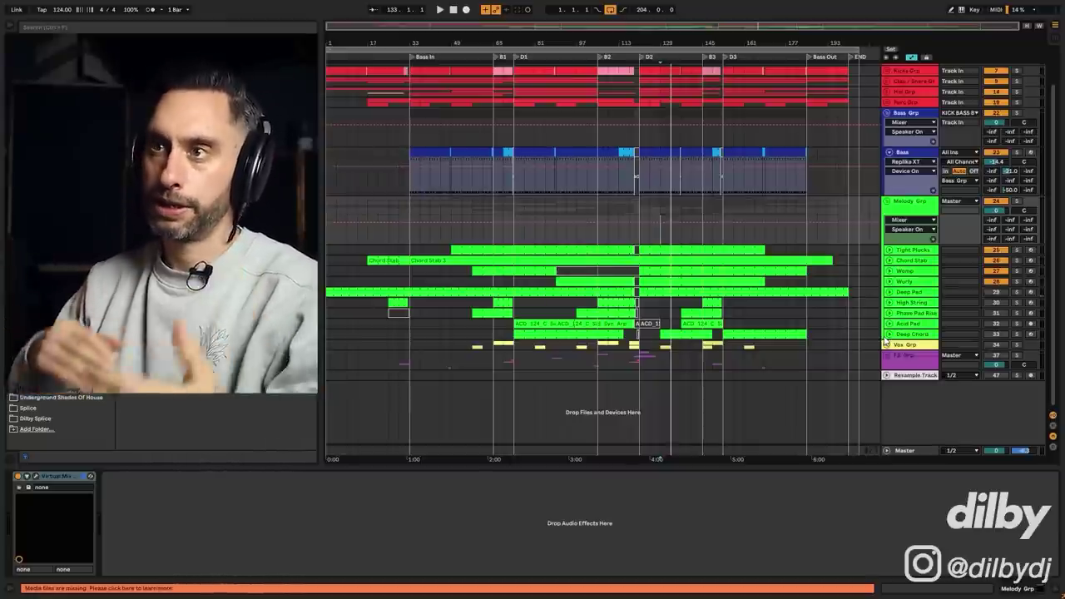
Move the Deep Chord track directly below Wurly and activate it.
click(905, 333)
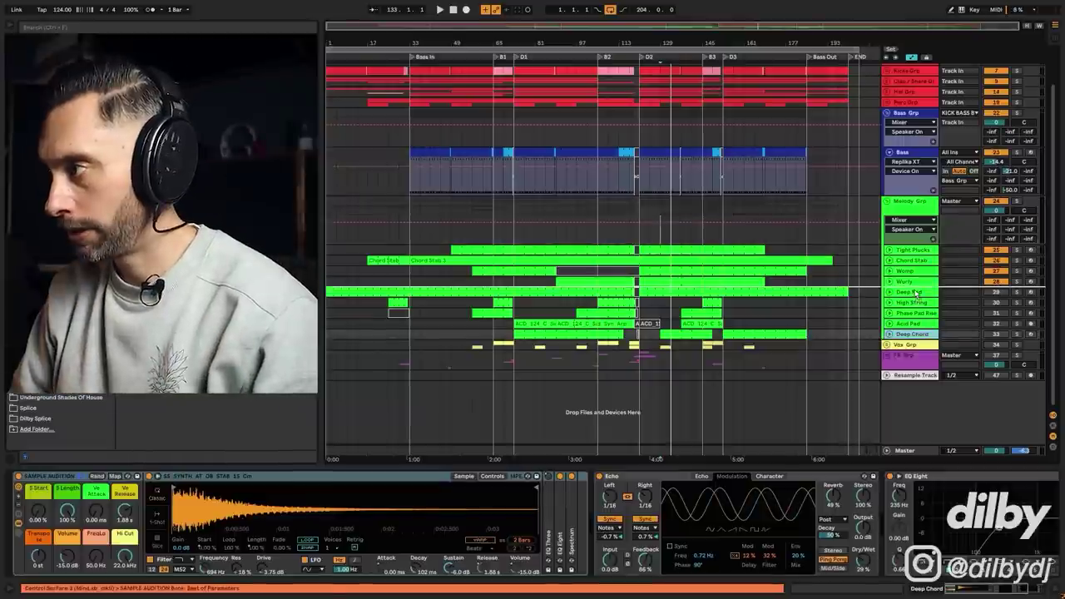
scroll(537, 277, up, 3)
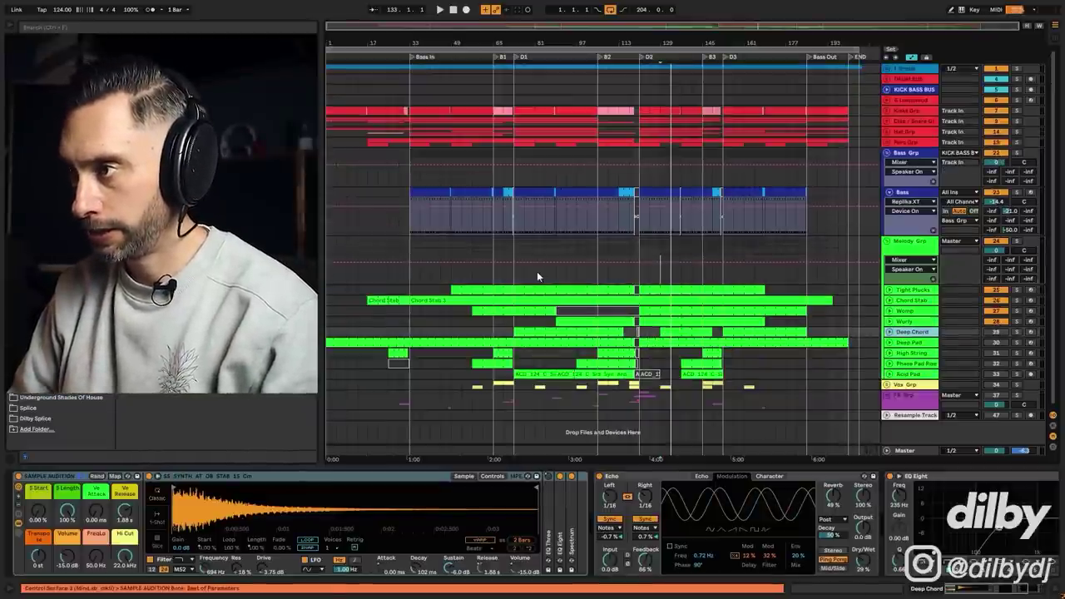
click(992, 334)
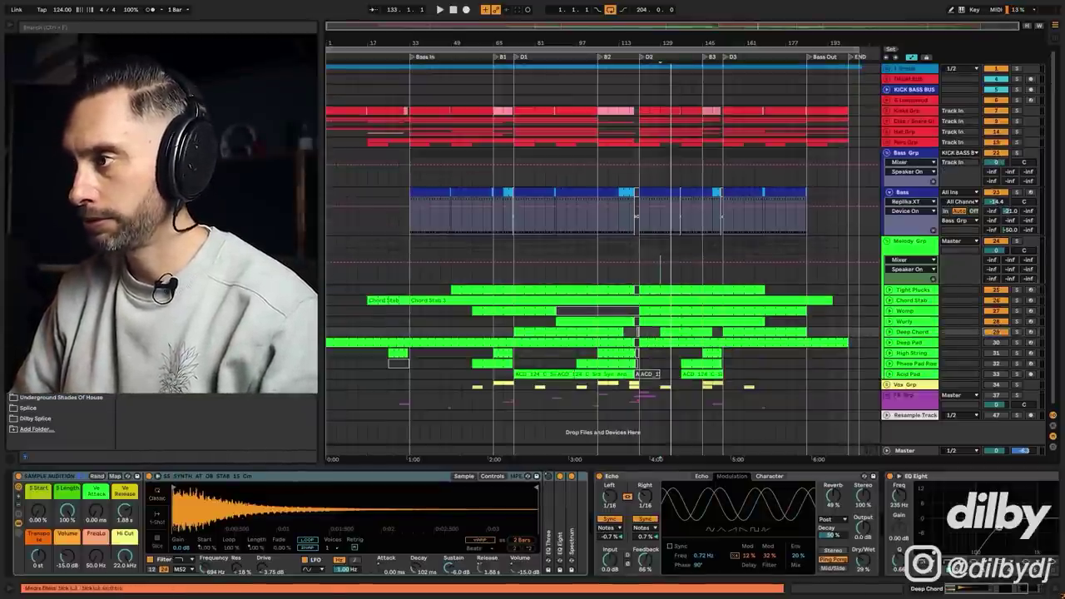
Open the Deep Chord clip at D1, solo its track, and play from bar 73.
double_click(541, 332)
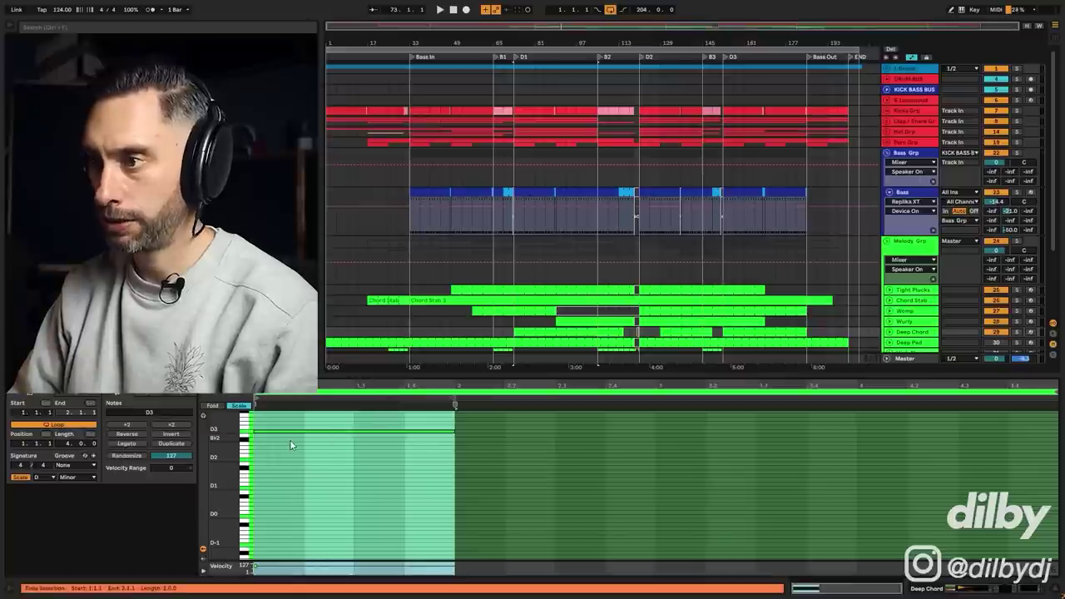
click(1017, 333)
key(space)
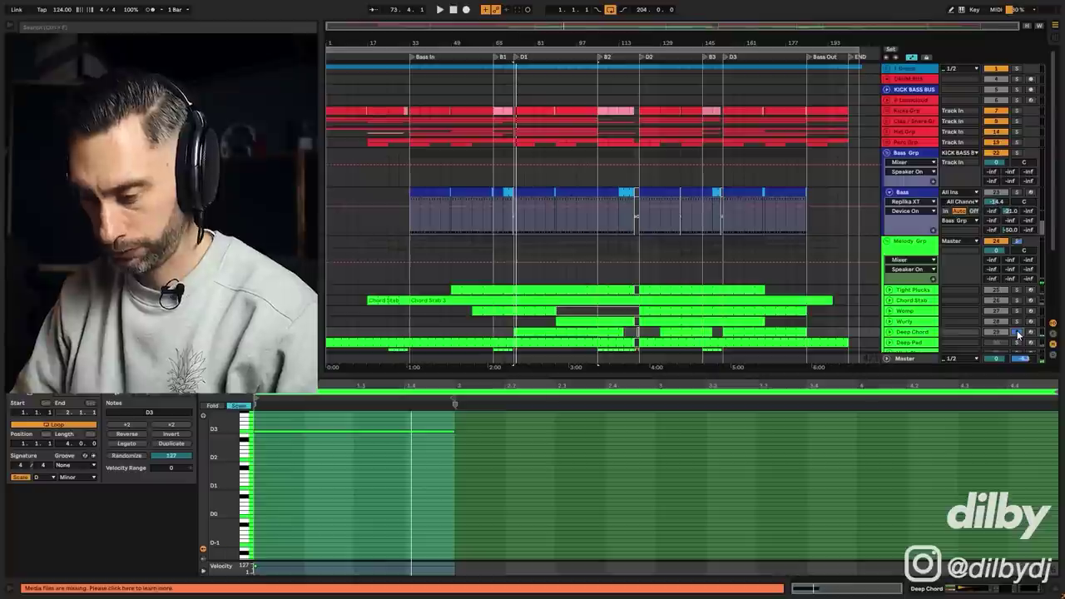
Show the Deep Chord device chain and examine the Echo's filter and modulation settings.
click(974, 591)
drag(973, 592, 983, 592)
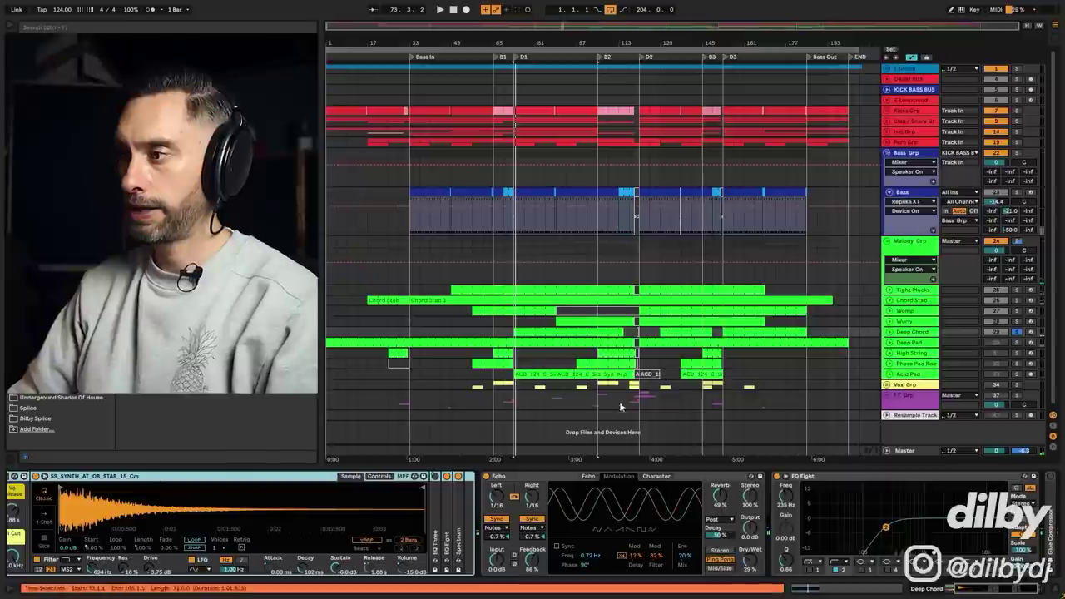
click(589, 477)
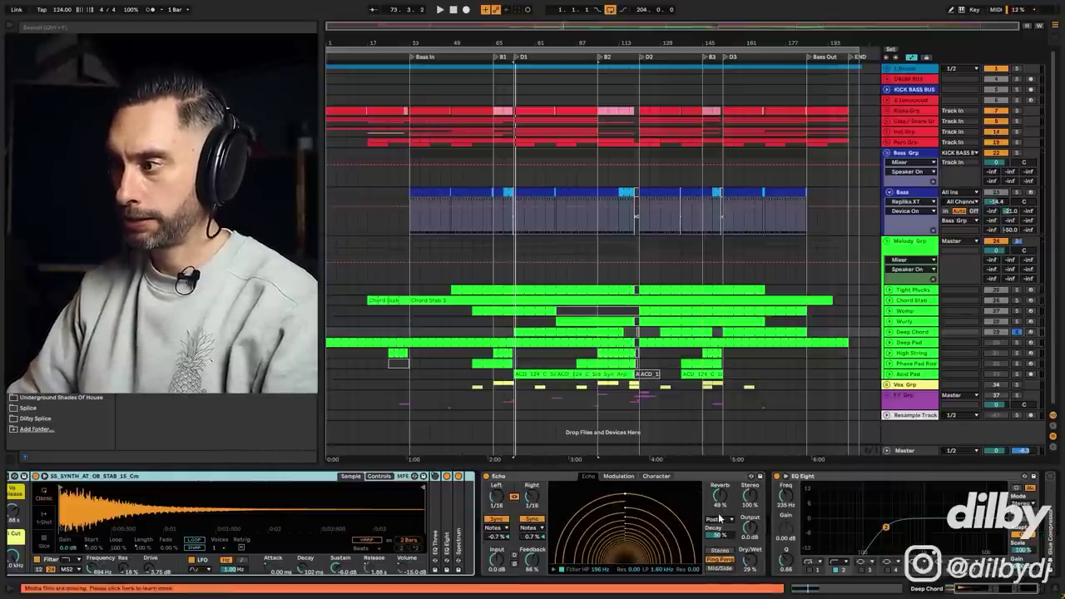
click(615, 477)
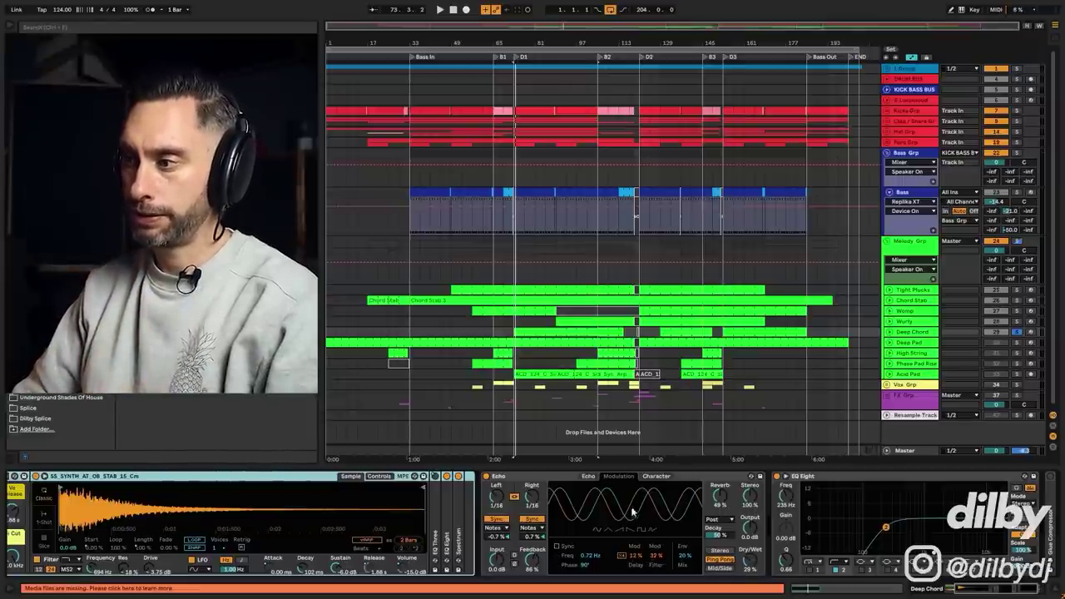
Review the Echo's filter, modulation and character settings on the Deep Chord track.
click(589, 477)
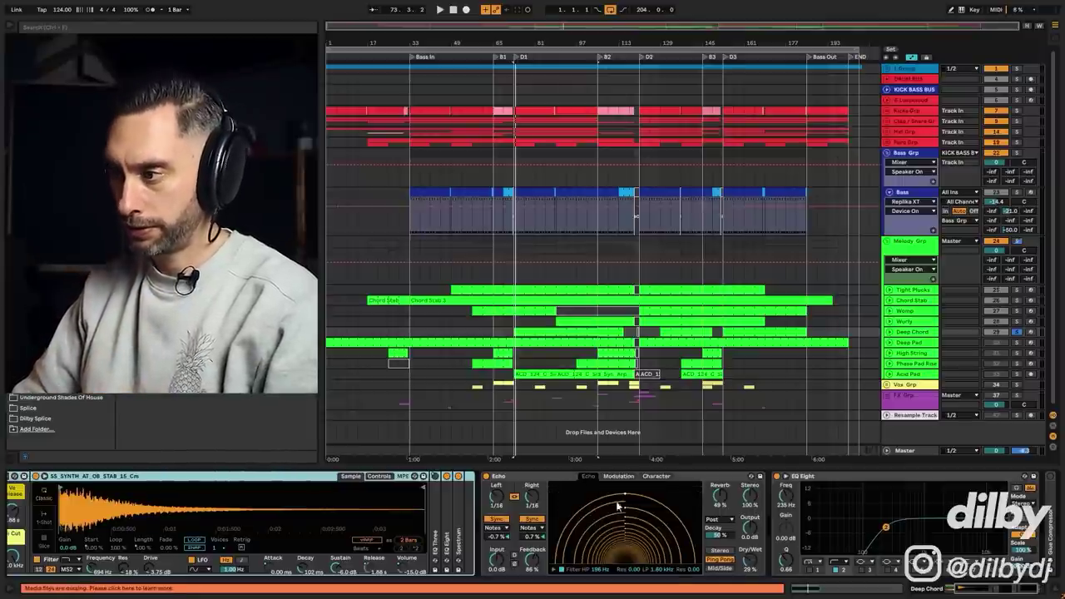
click(560, 570)
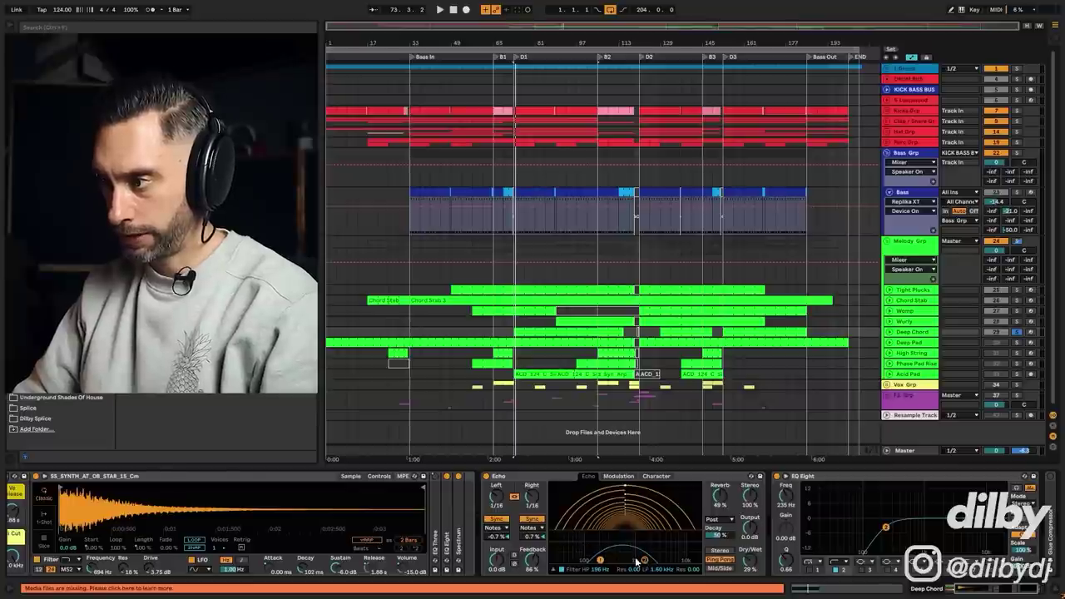
click(622, 476)
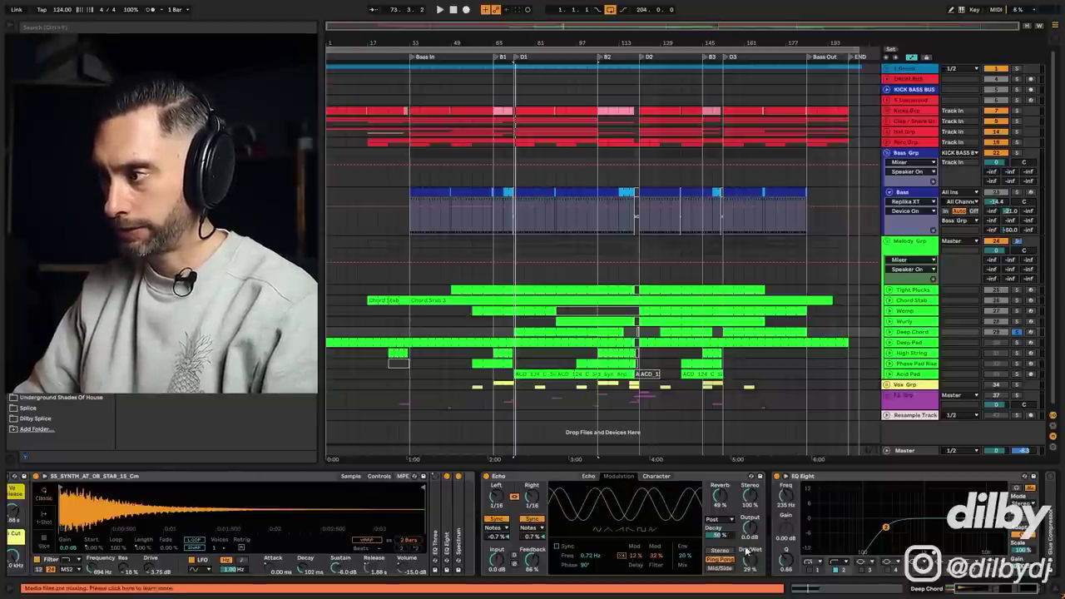
click(655, 476)
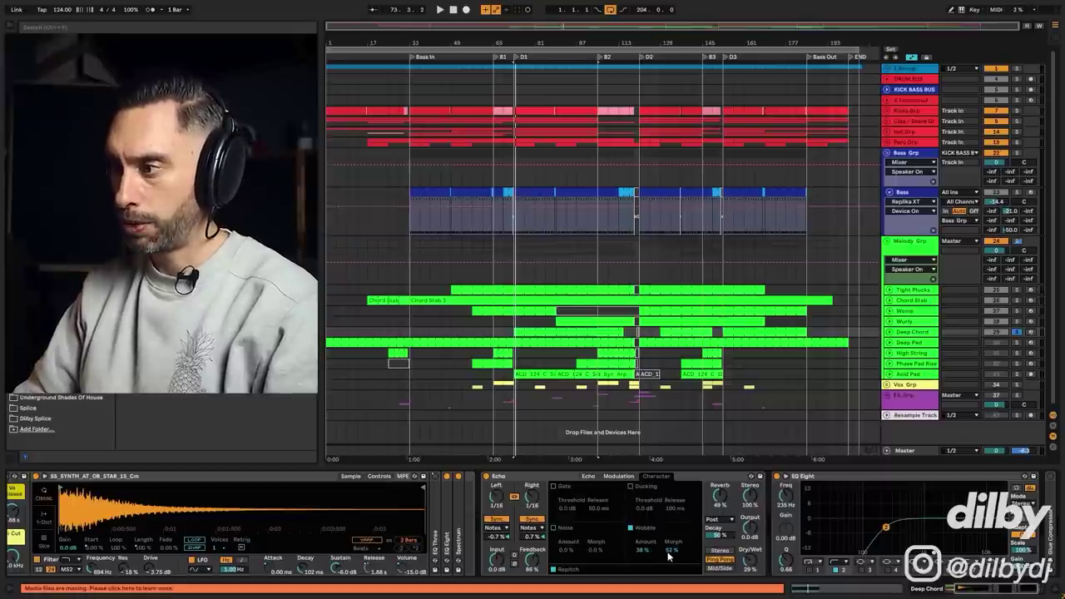
Play the Deep Chord with its Echo bypassed and re-enabled for comparison, and return to the Echo's modulation settings.
key(space)
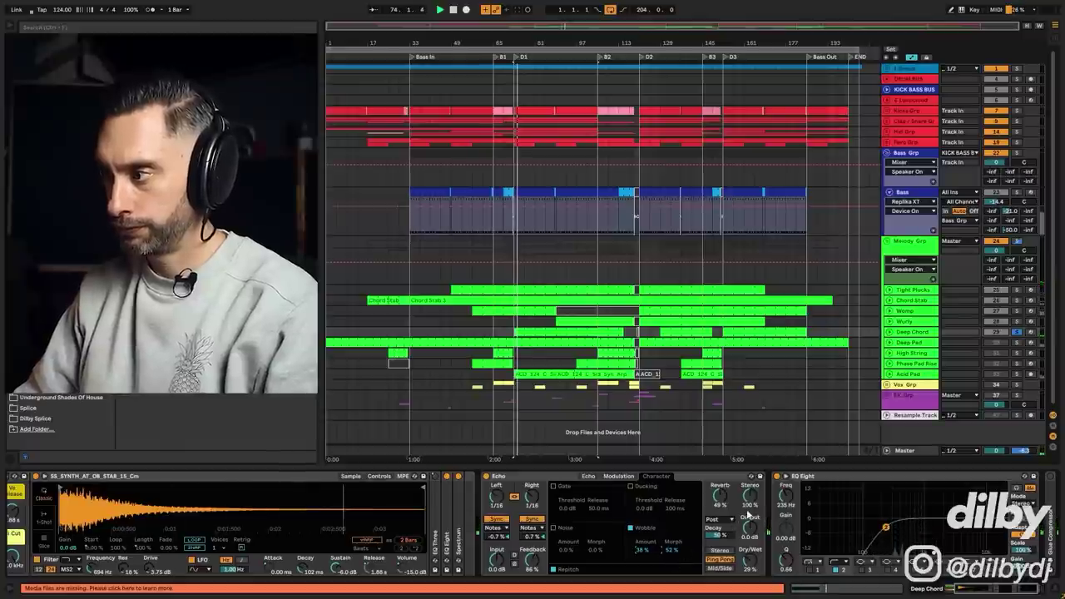
click(488, 477)
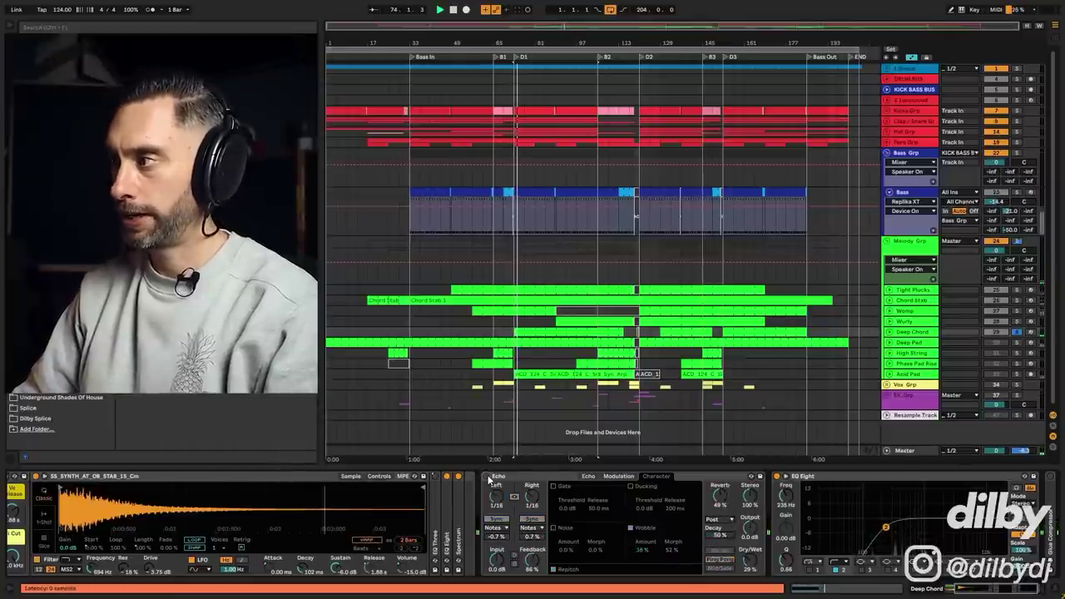
click(487, 477)
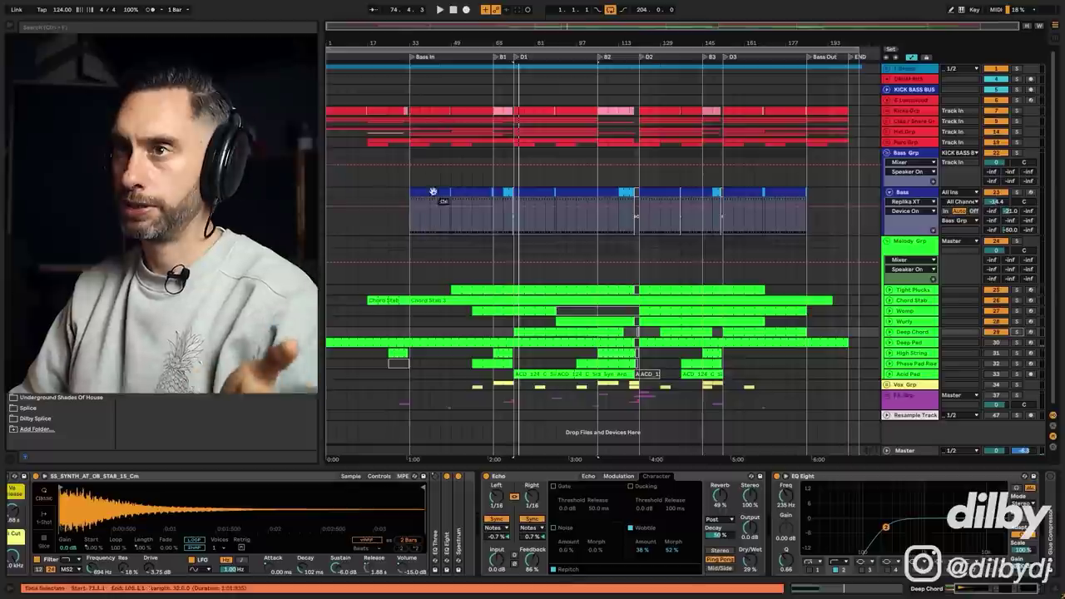
click(617, 476)
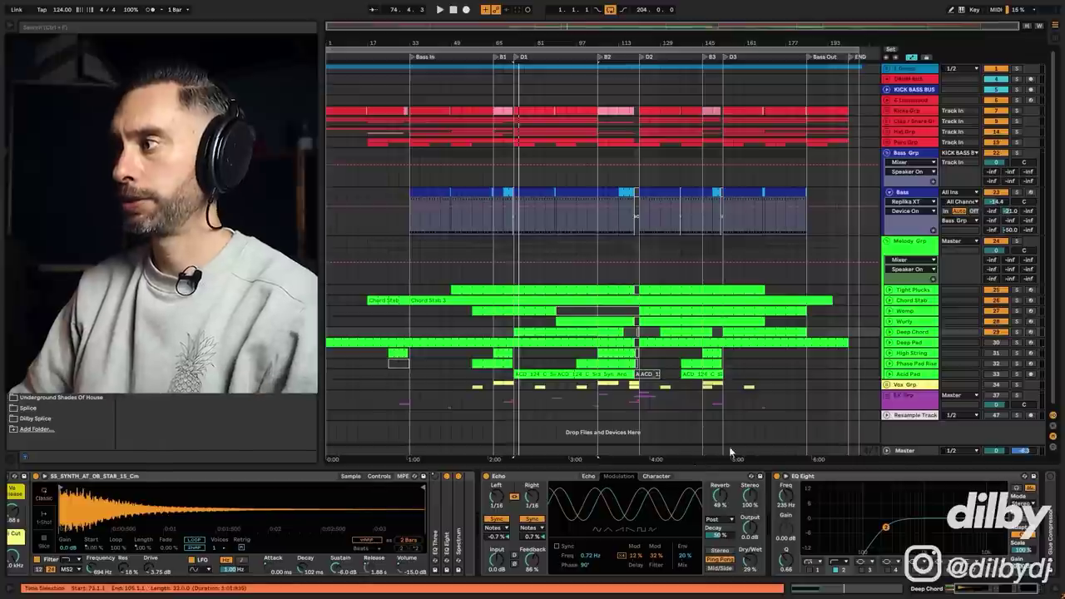
Select the Deep Pad clip at D1, solo and unfold its track, and play from bar 73.
click(520, 330)
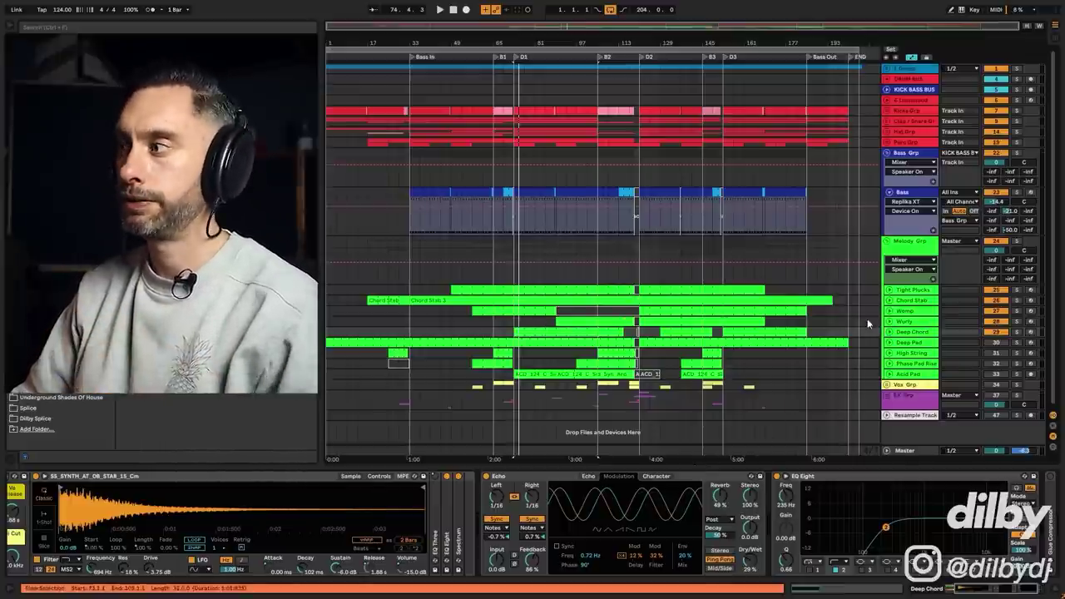
click(519, 341)
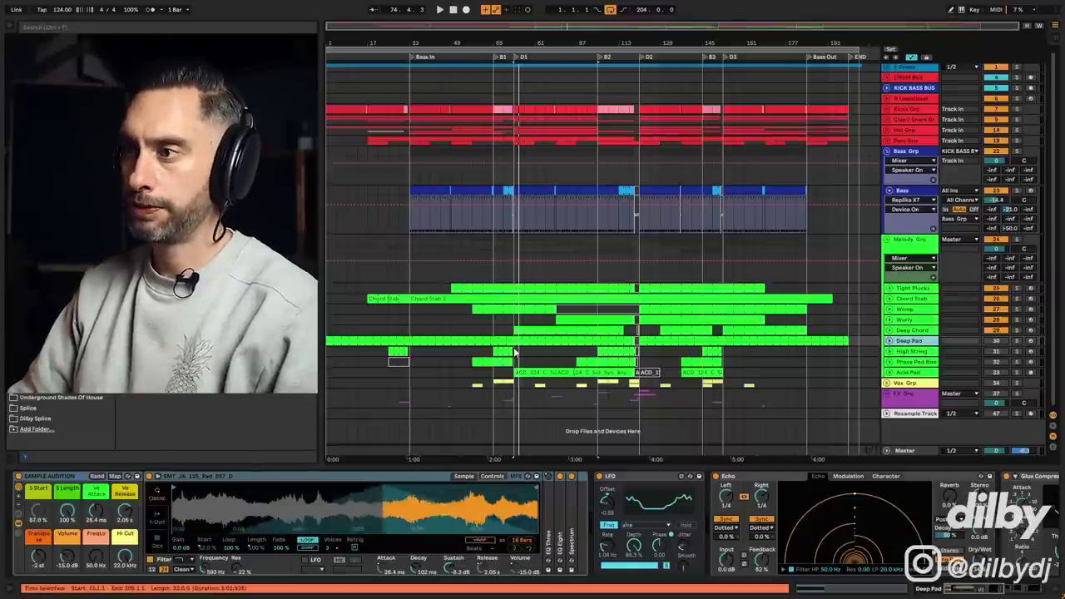
click(1016, 340)
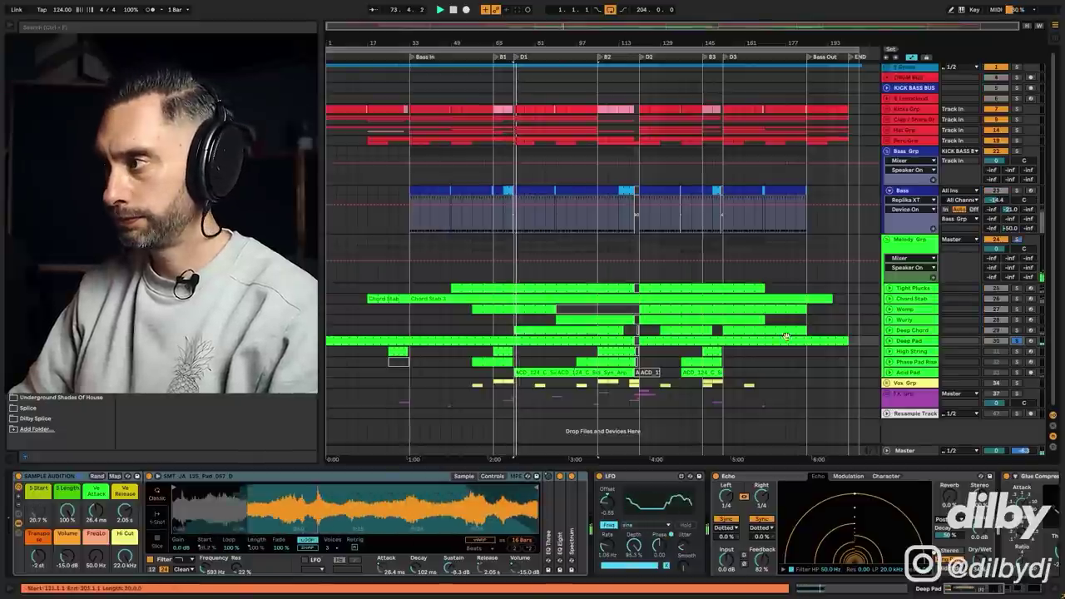
click(888, 341)
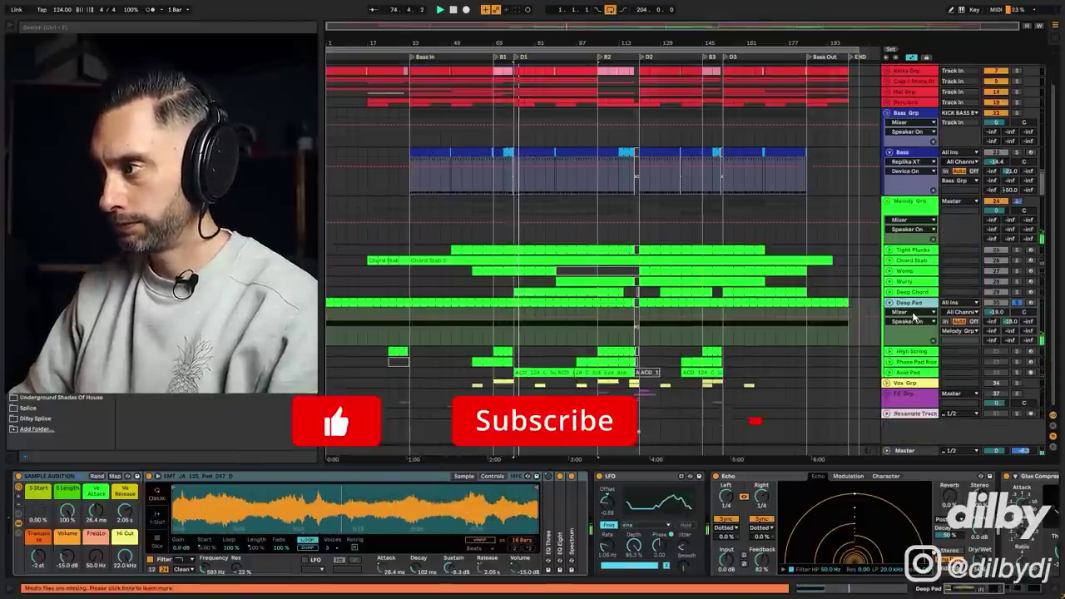
key(space)
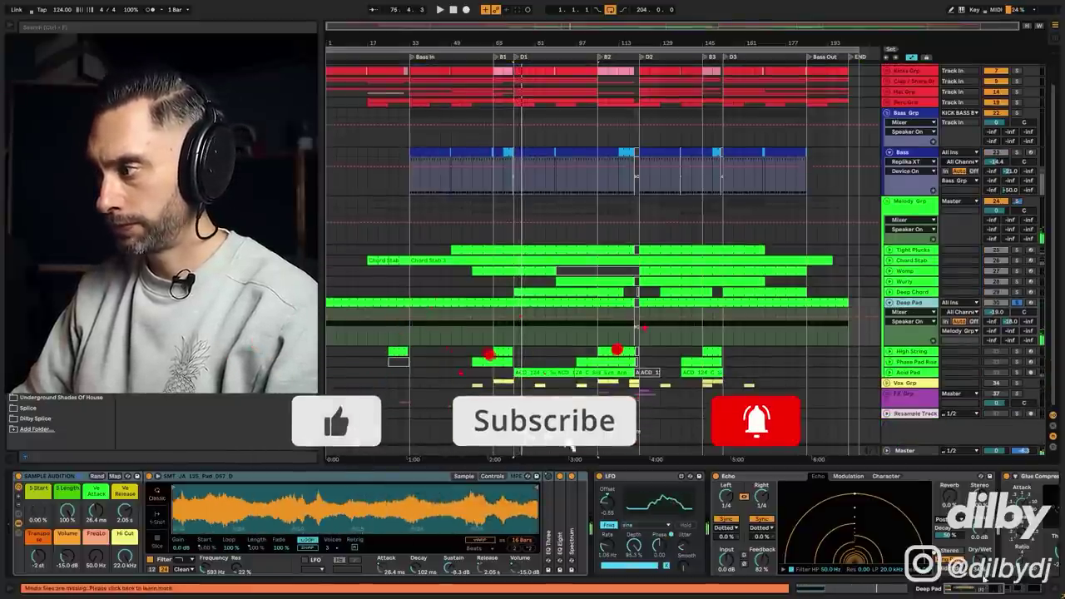
Show the EQ Eight output gain automation on the Deep Pad lane and play the soloed pad from bar 85.
click(1031, 591)
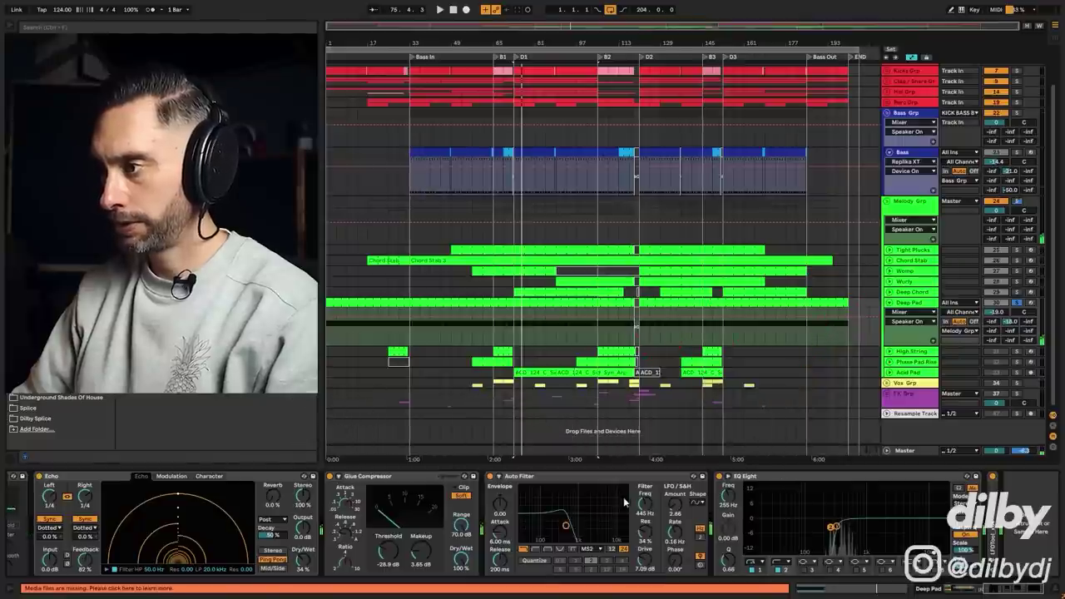
click(965, 570)
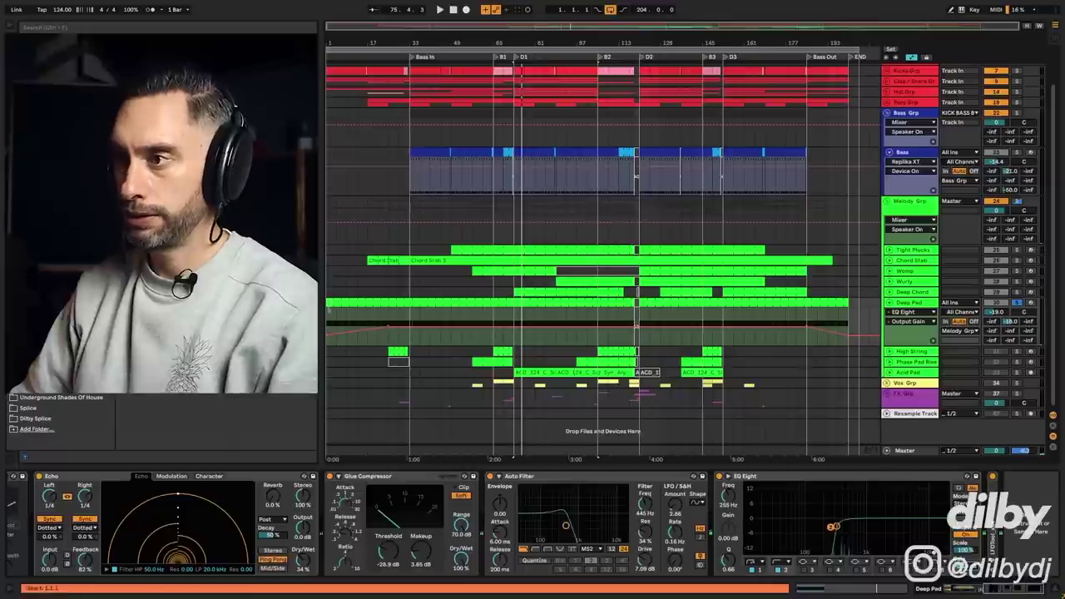
key(space)
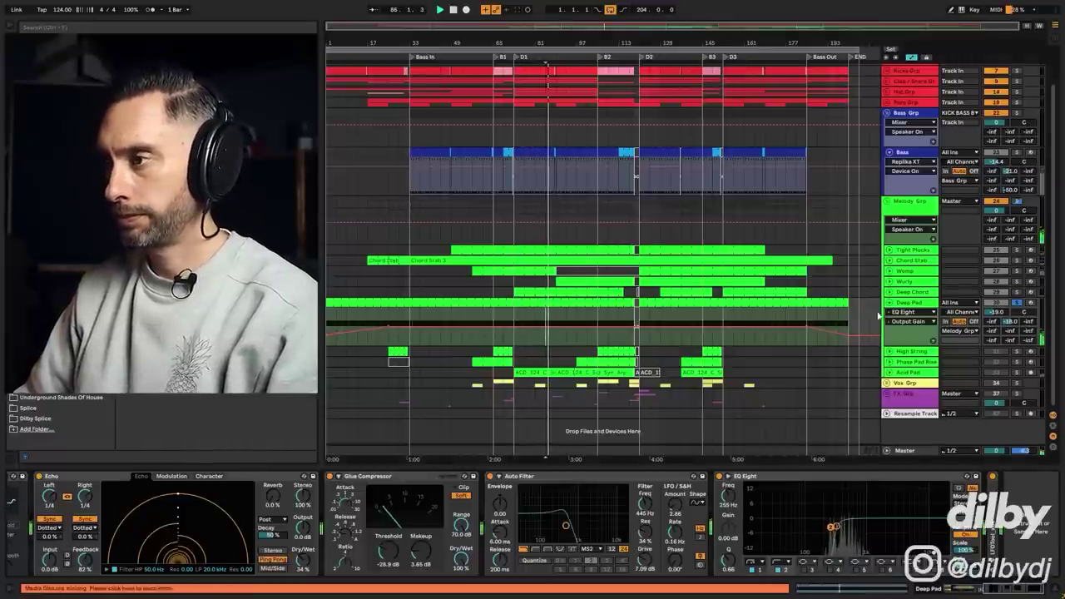
Activate and unsolo the Deep Pad track and play the full mix from bar 41.
click(430, 317)
key(space)
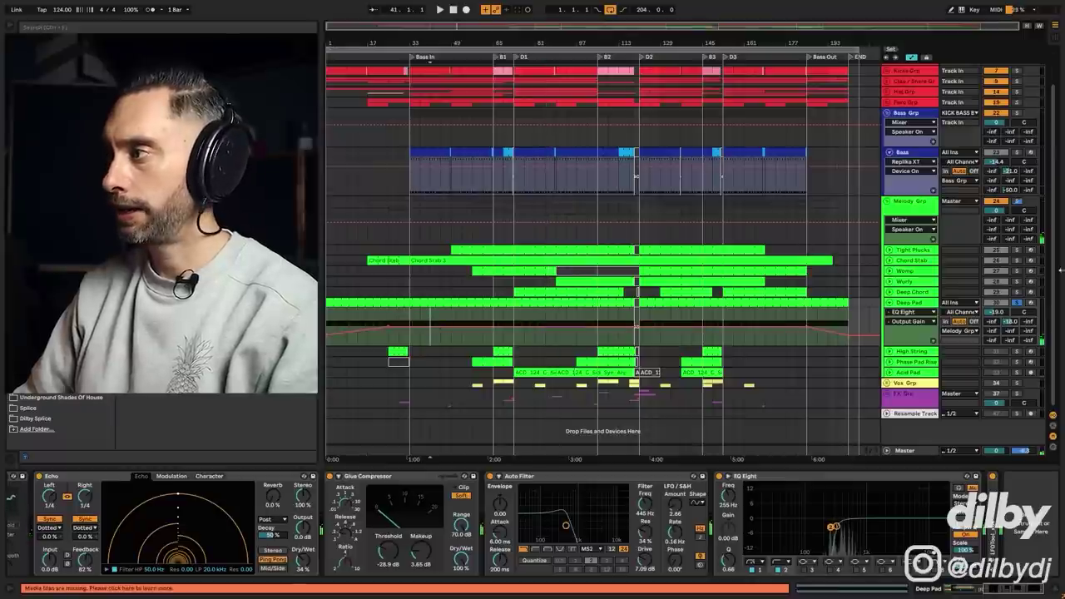
click(1001, 309)
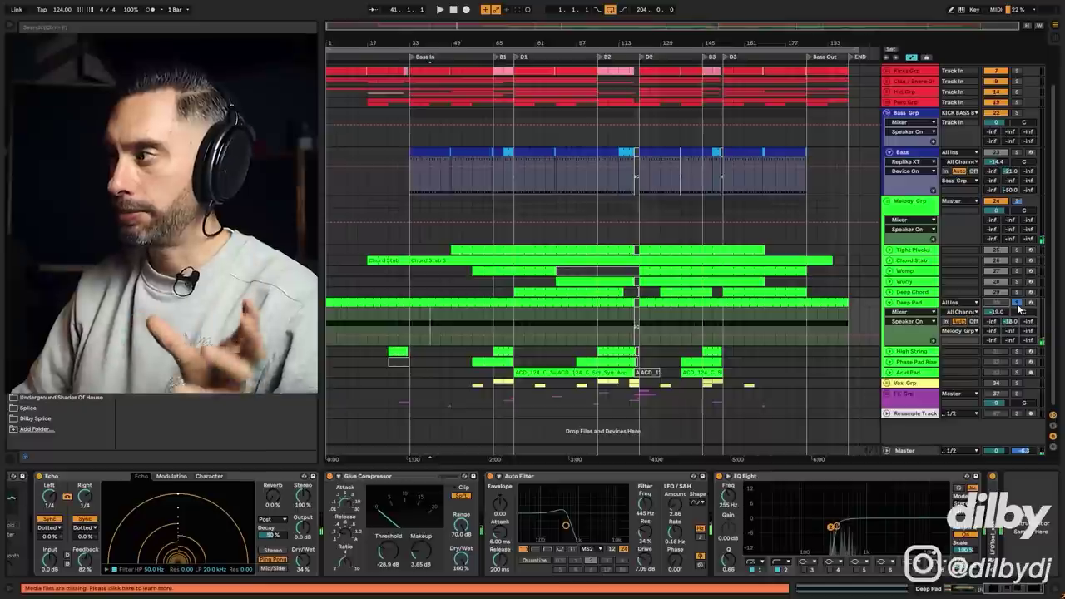
key(space)
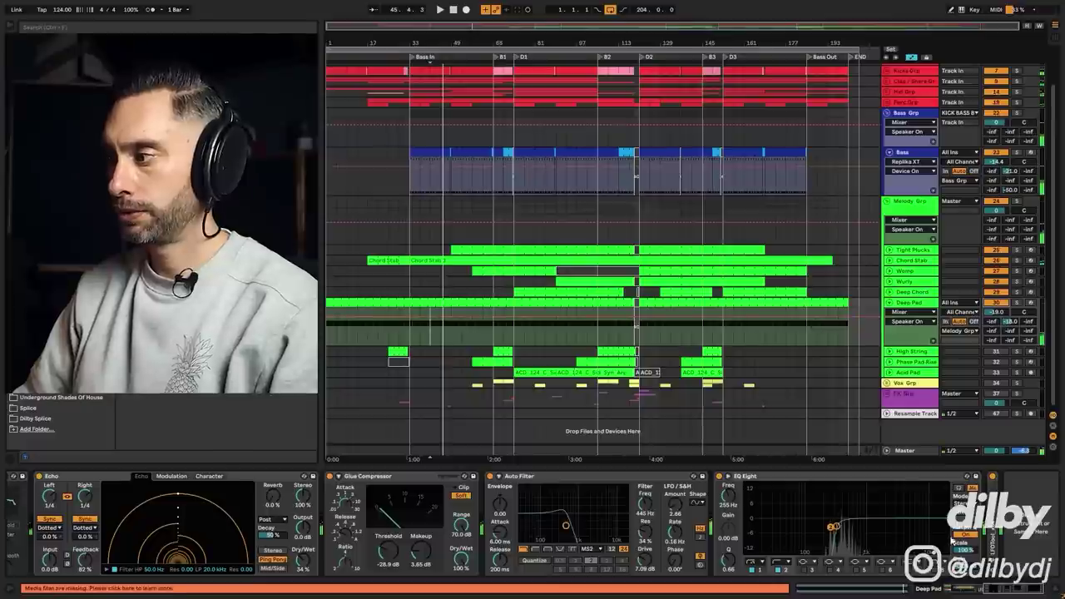
Examine the Deep Pad's sampler, LFO and the Echo's modulation and character settings.
drag(1017, 592, 965, 590)
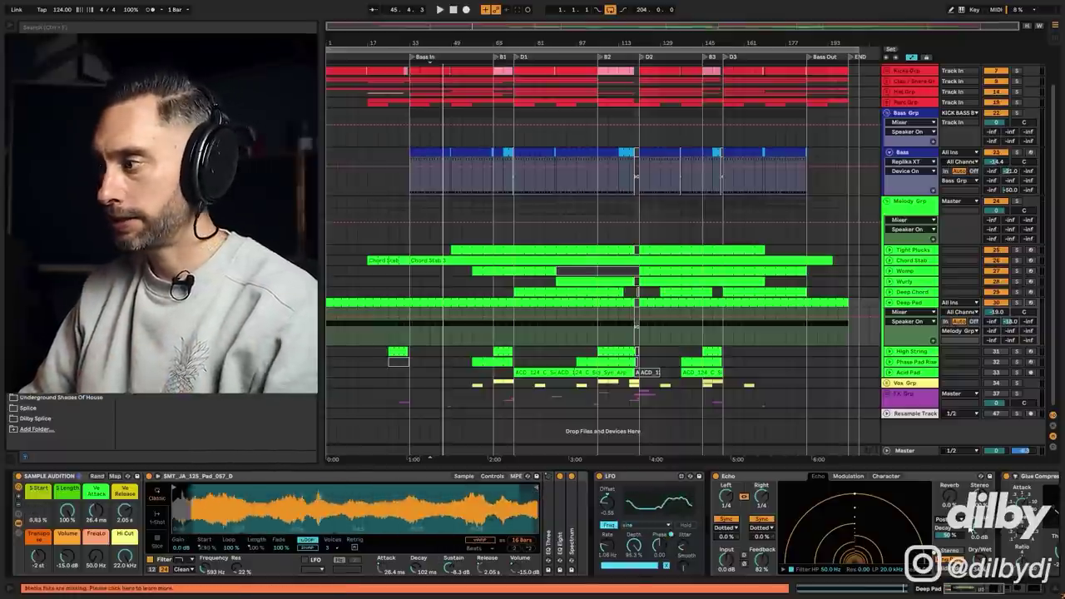
scroll(346, 494, right, 5)
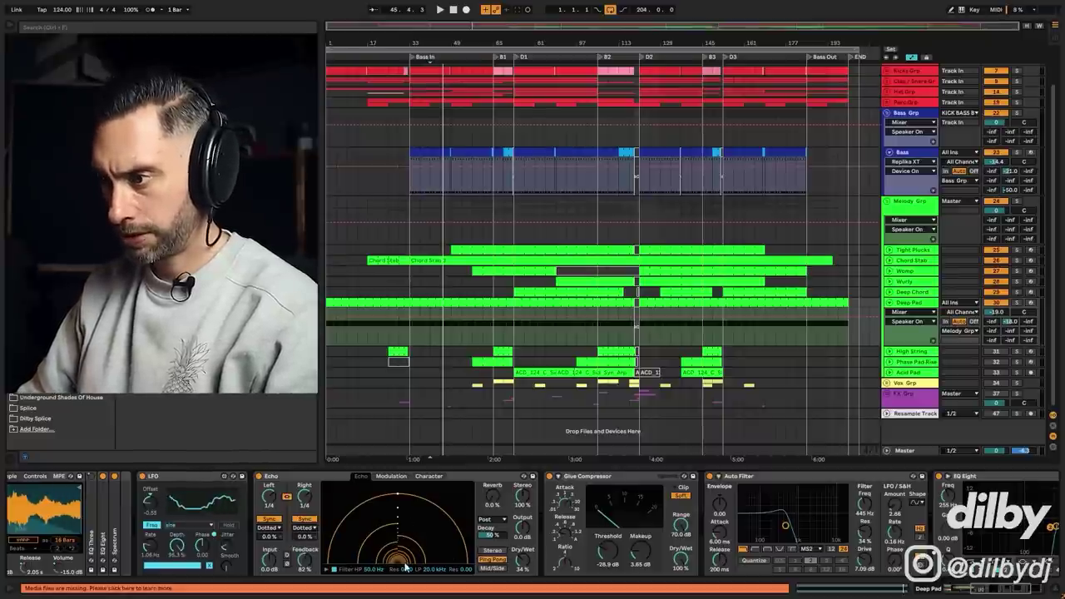
click(394, 475)
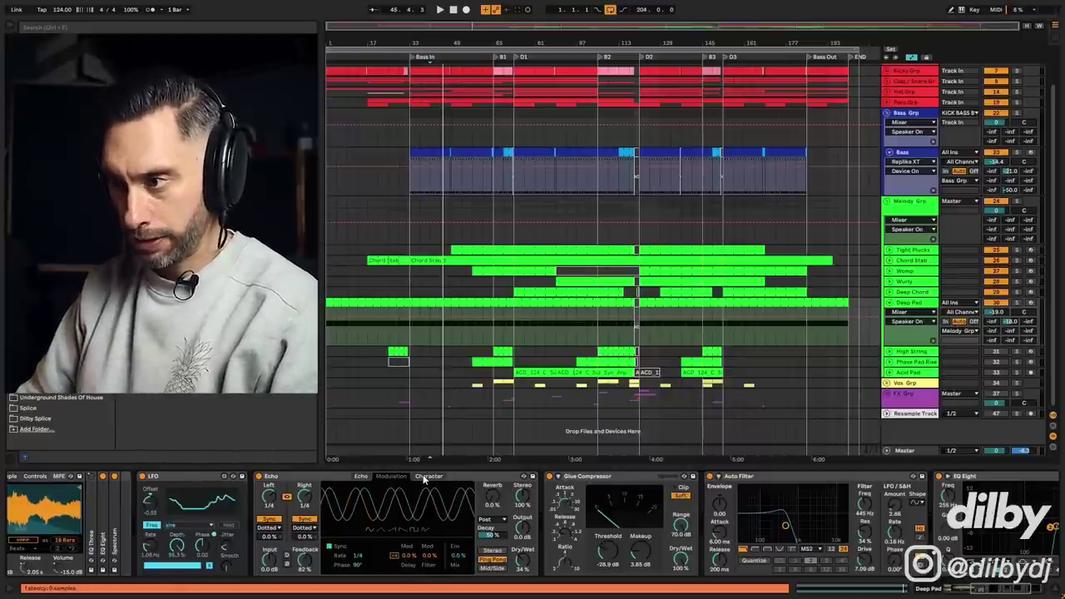
click(427, 476)
click(360, 476)
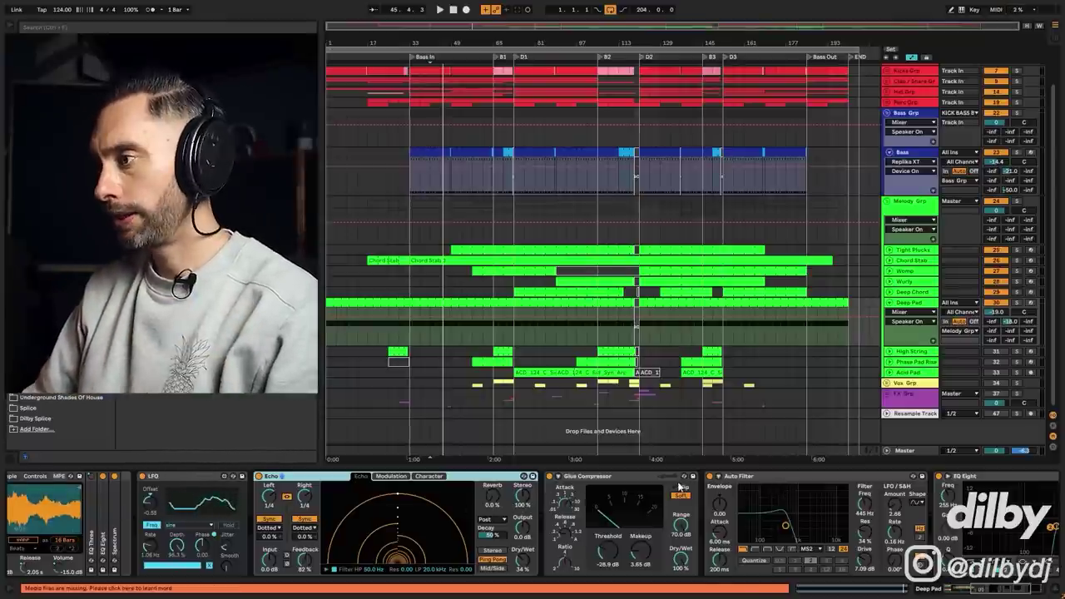
Audition the soloed Deep Pad with its Auto Filter and EQ Eight from bar 41, and fold the track.
click(734, 476)
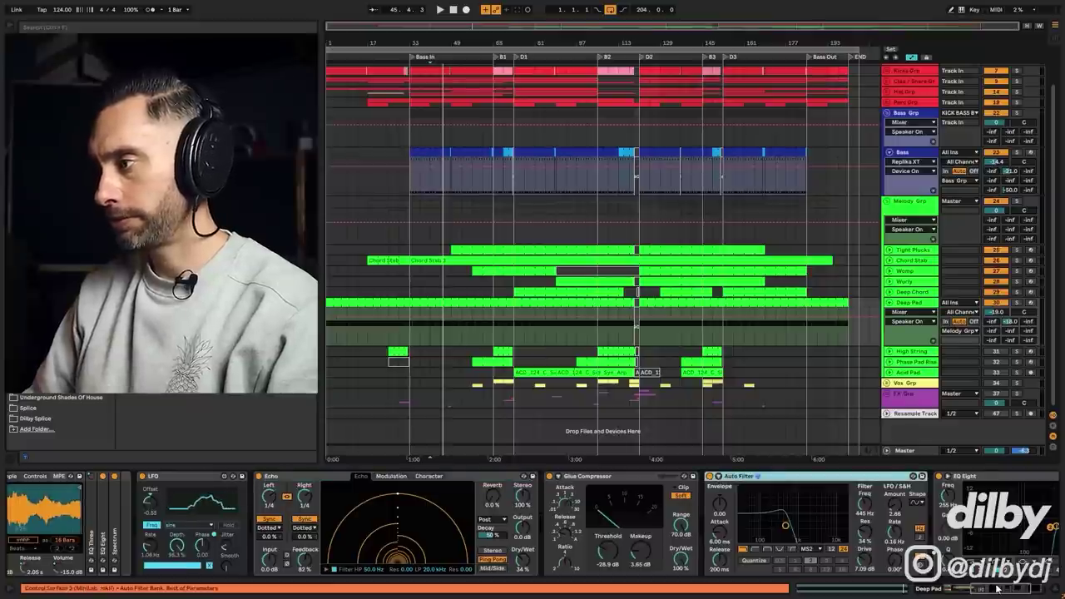
drag(996, 588, 1007, 588)
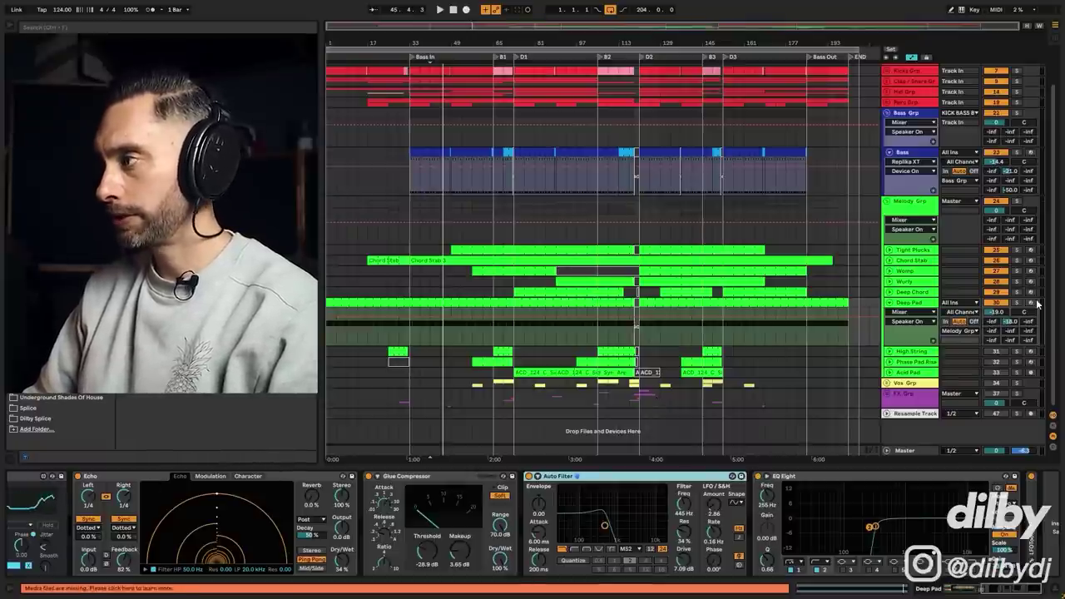
key(space)
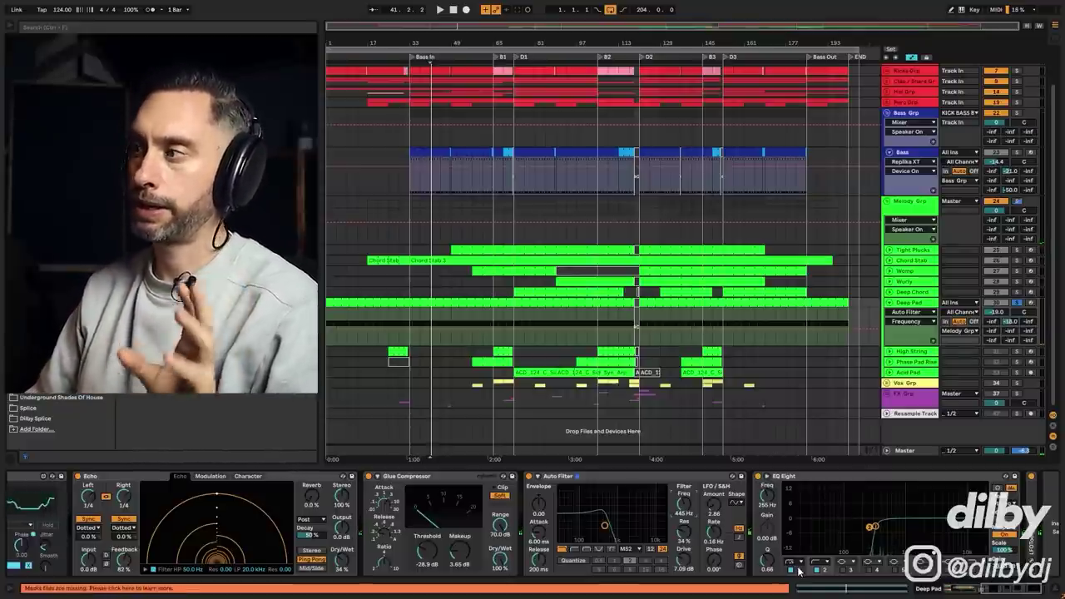
click(889, 303)
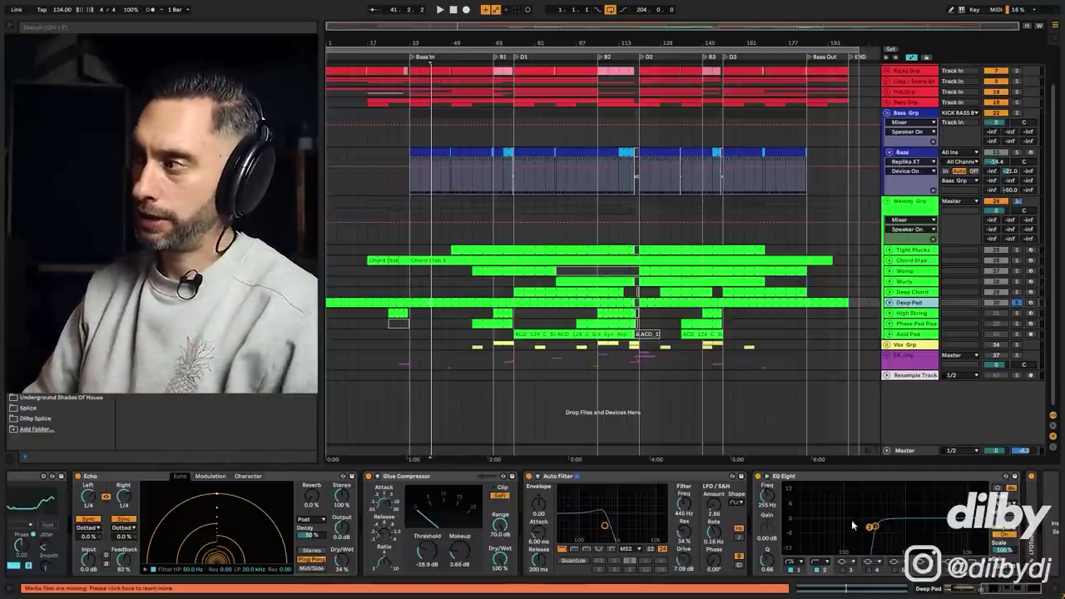
Unfold the High String track to show its EQ Eight output gain automation, activate it, and play from bar 109.
click(915, 313)
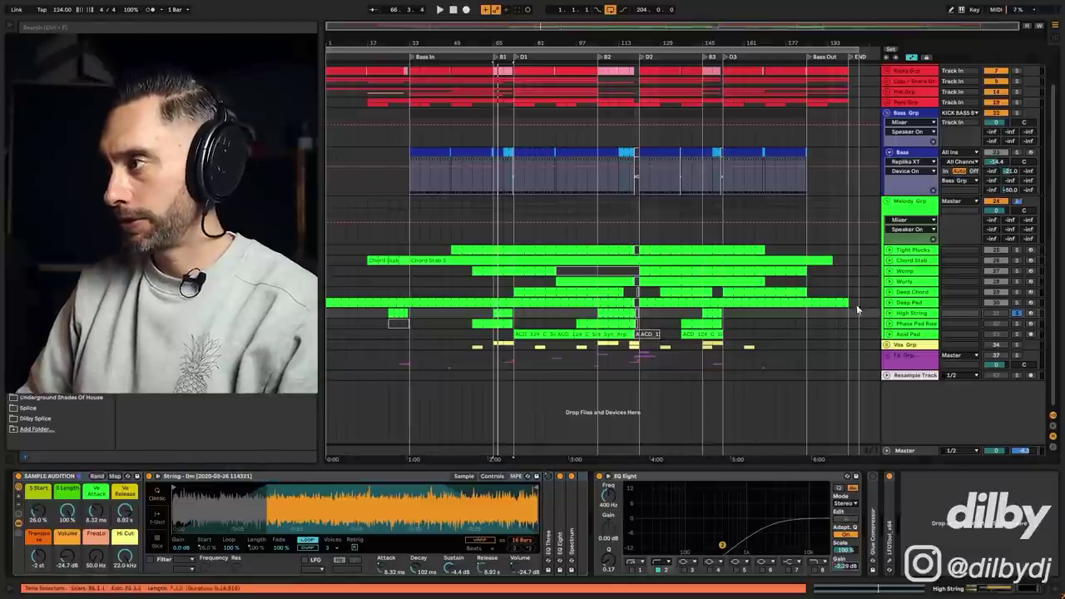
click(888, 315)
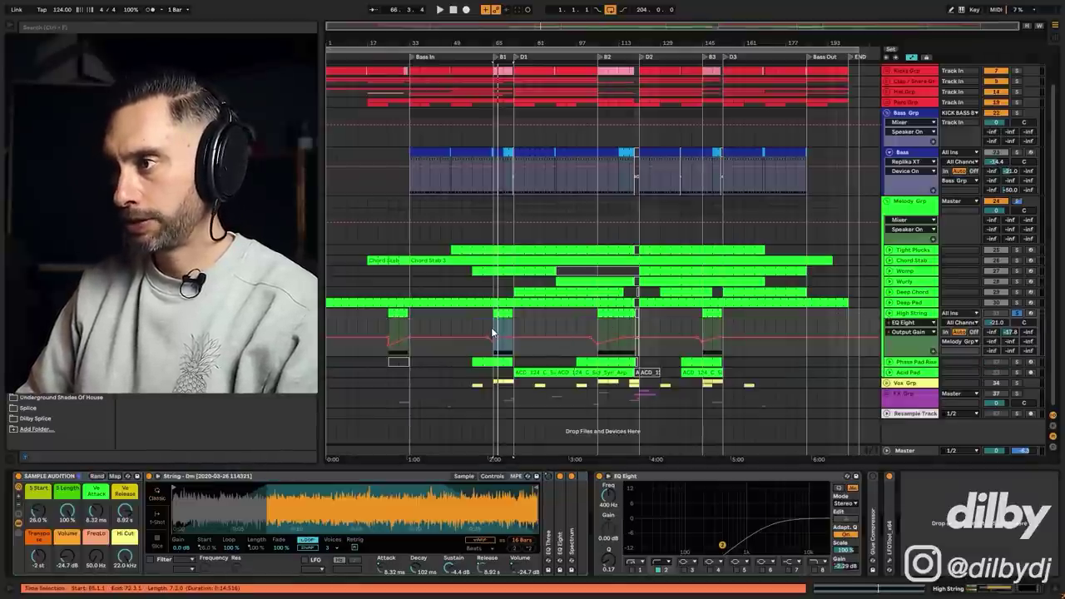
click(606, 322)
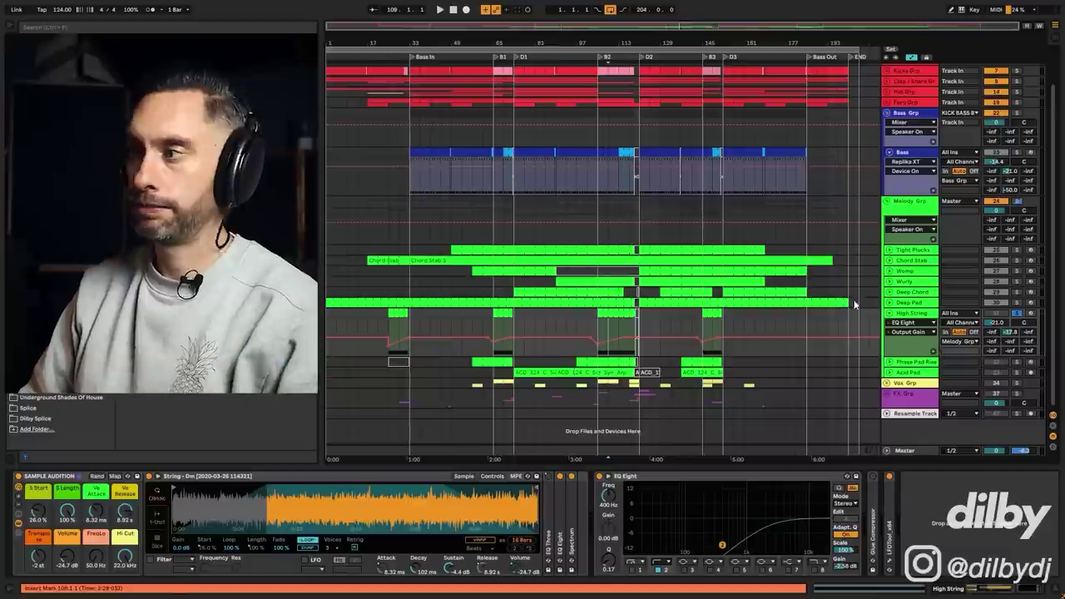
click(1002, 314)
key(space)
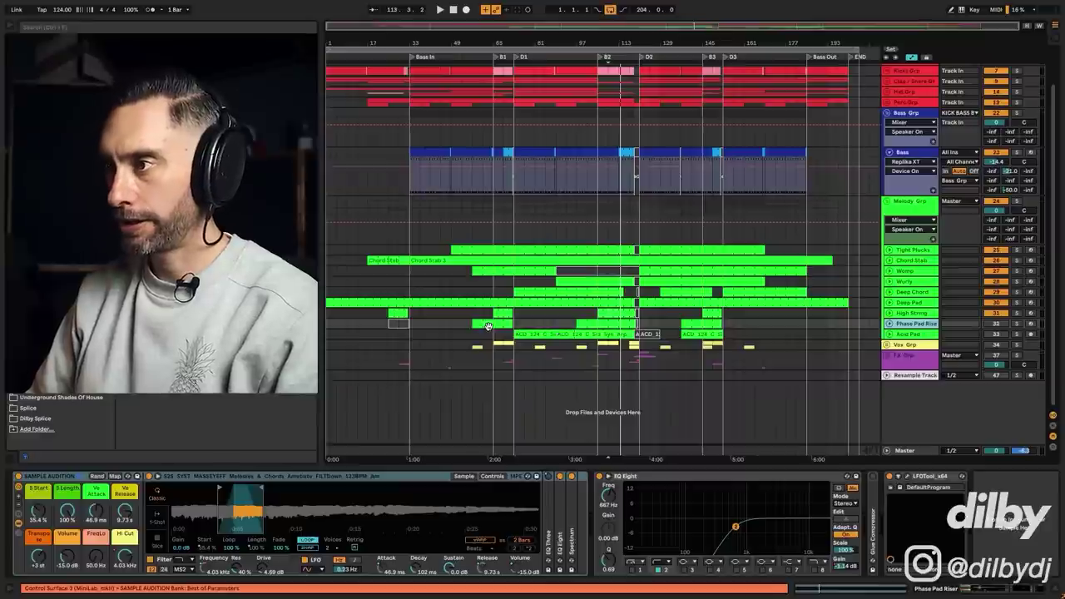
Activate and unfold the Phase Pad Riser track, solo it, play from bar 61, and select its clip from bar 57.
click(488, 325)
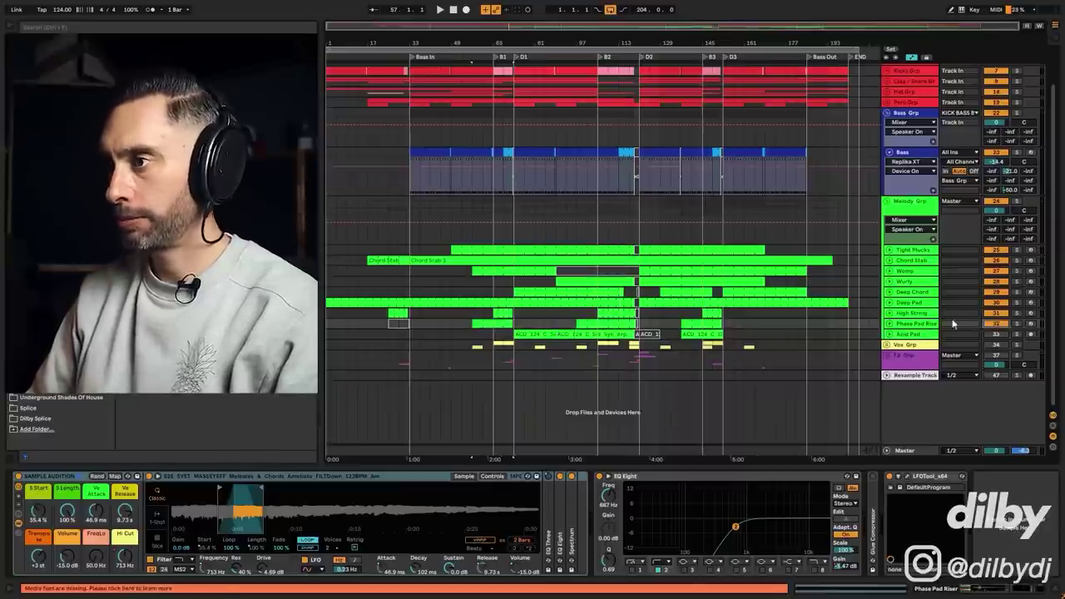
click(889, 322)
click(486, 356)
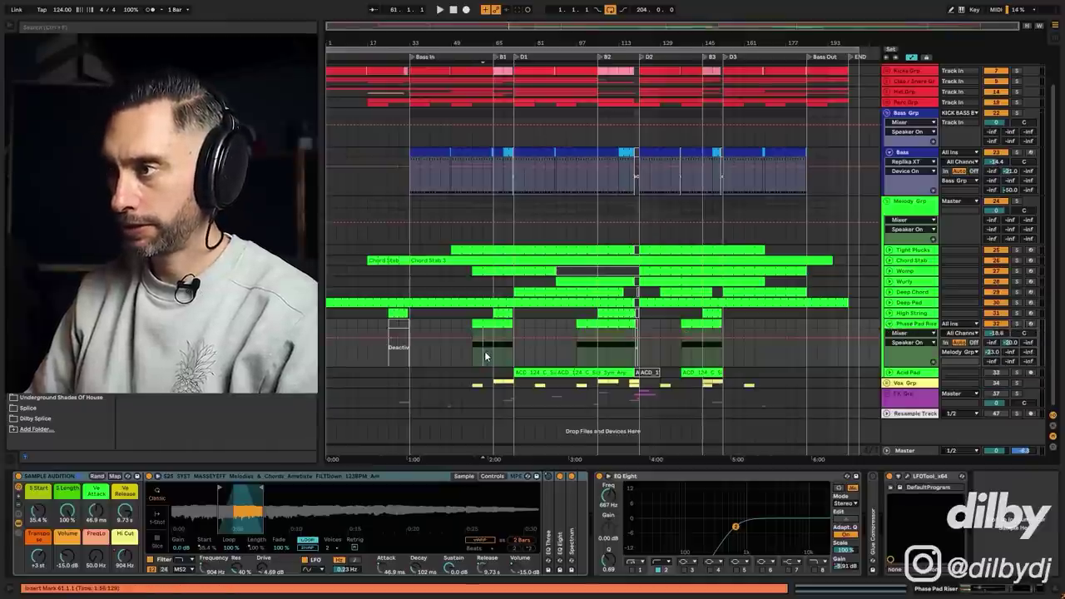
click(1022, 331)
click(1018, 324)
key(space)
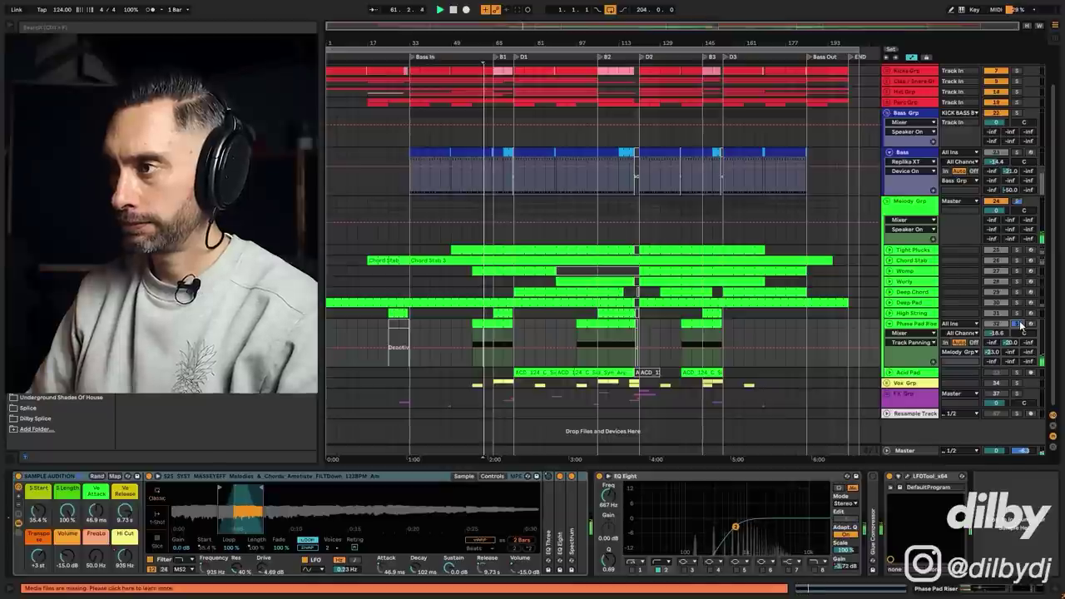
click(495, 349)
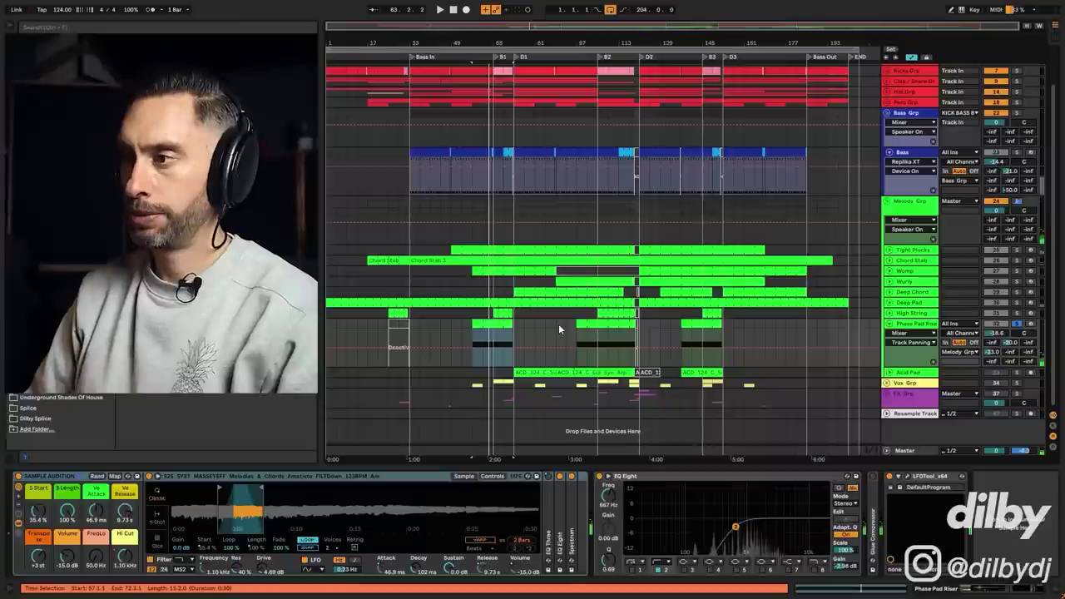
Compare the High String and Phase Pad Riser clips in the B1 break and audition them from bar 69.
click(500, 338)
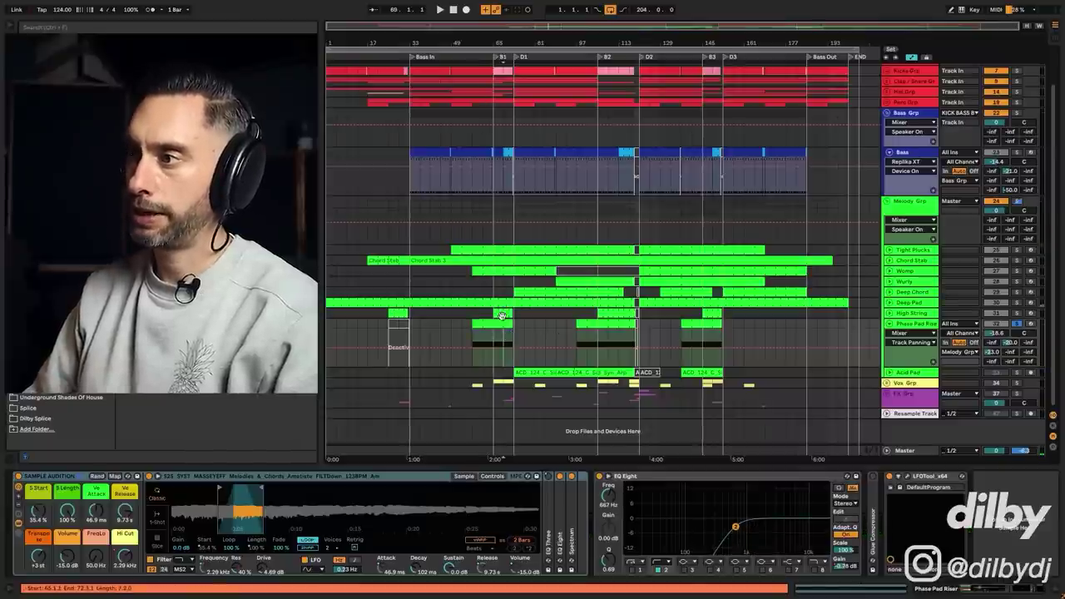
click(502, 315)
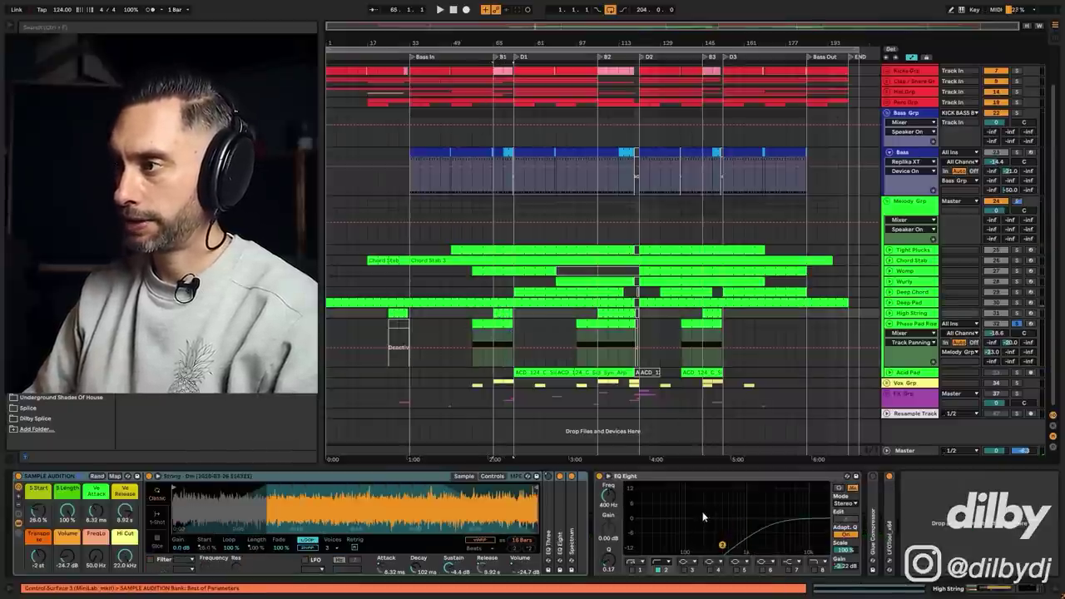
click(501, 324)
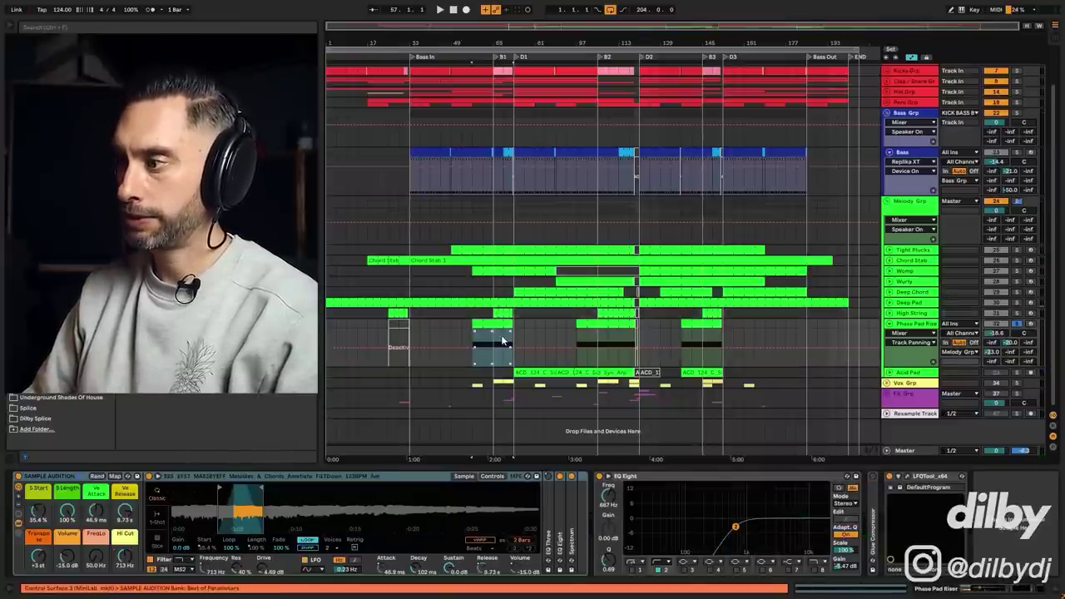
click(502, 341)
key(space)
ctrl+click(1017, 315)
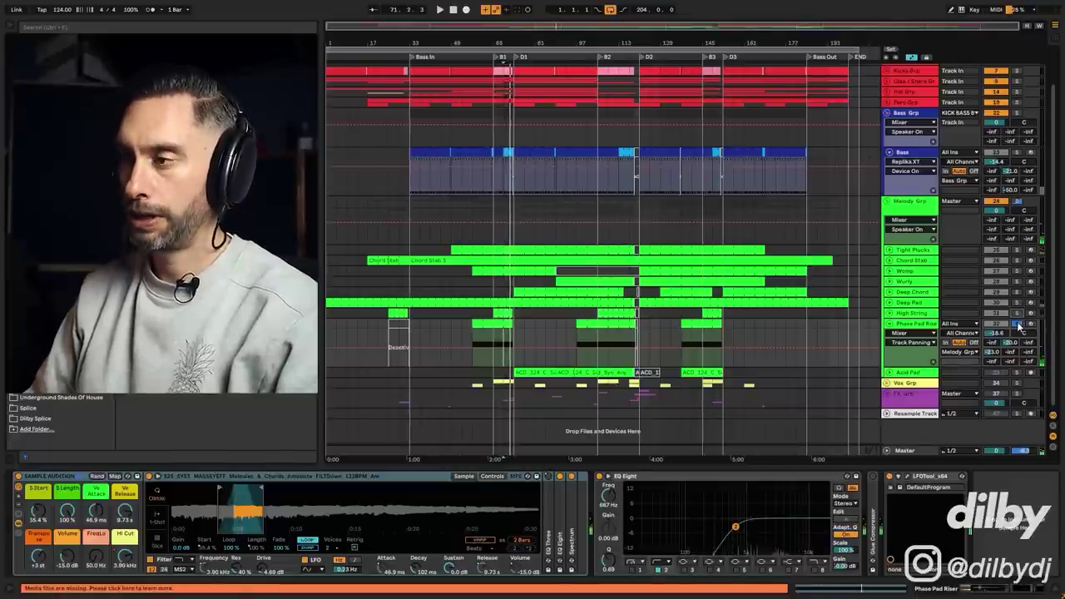
Audition the Phase Pad Riser from bar 65 with its Hi Cut raised to 22.0 kHz, and re-enable the Hi Cut automation.
click(511, 341)
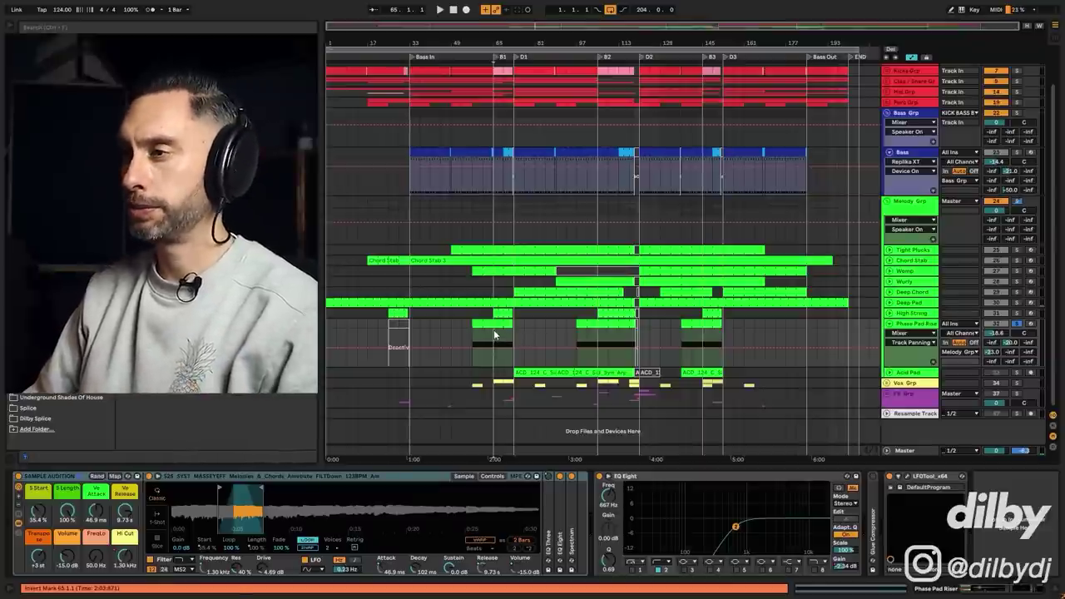
drag(494, 335, 502, 337)
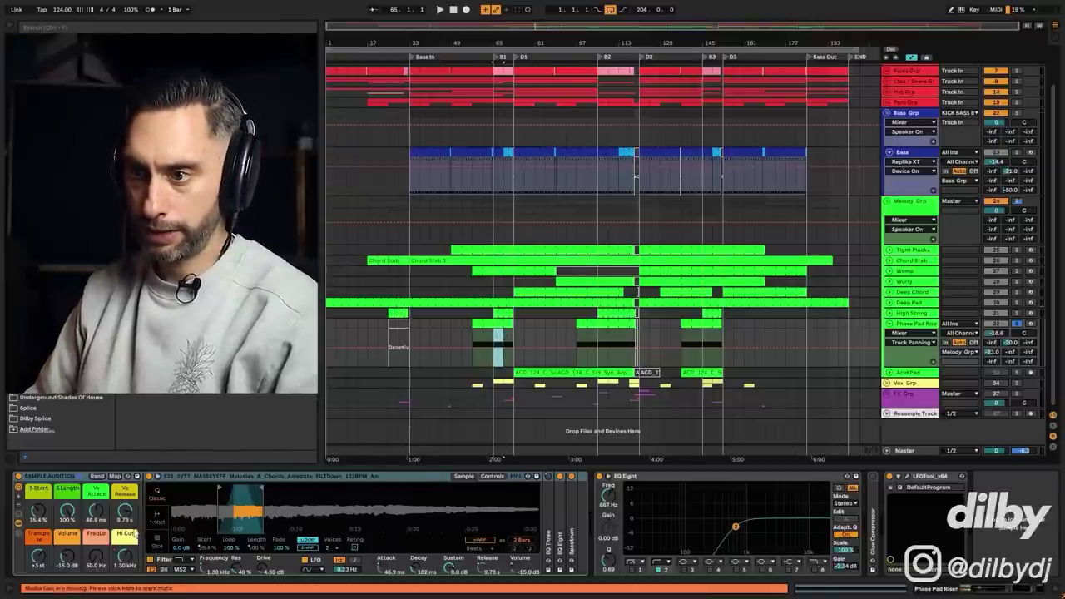
click(123, 562)
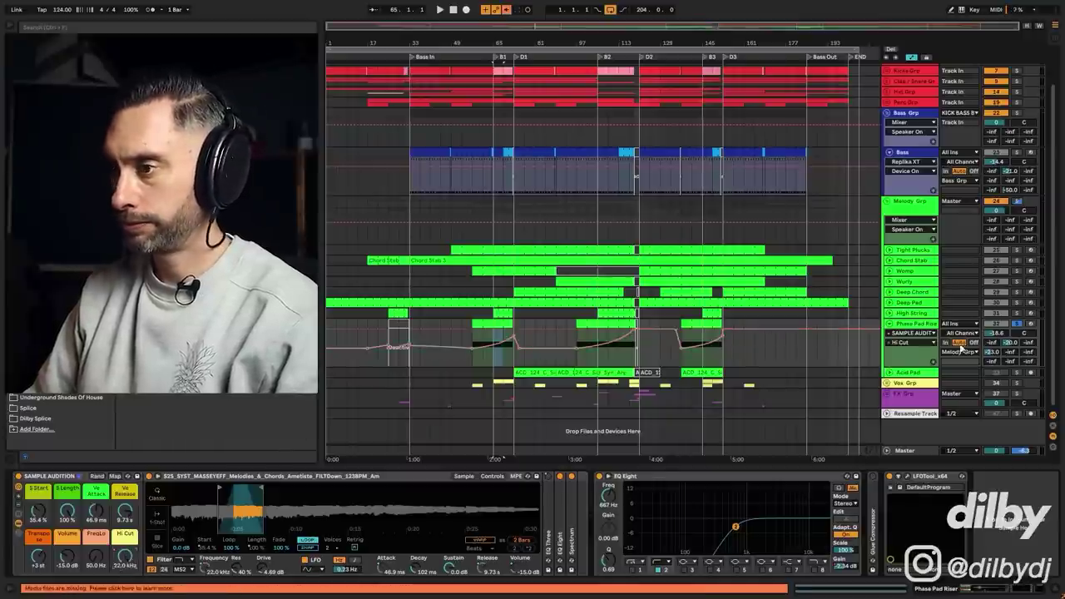
key(space)
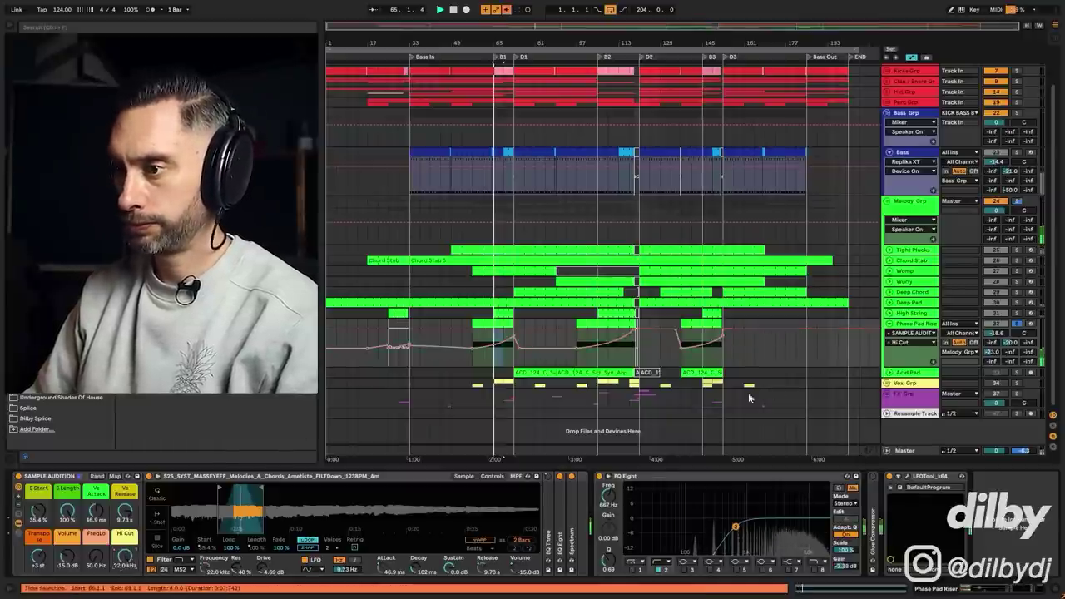
click(506, 10)
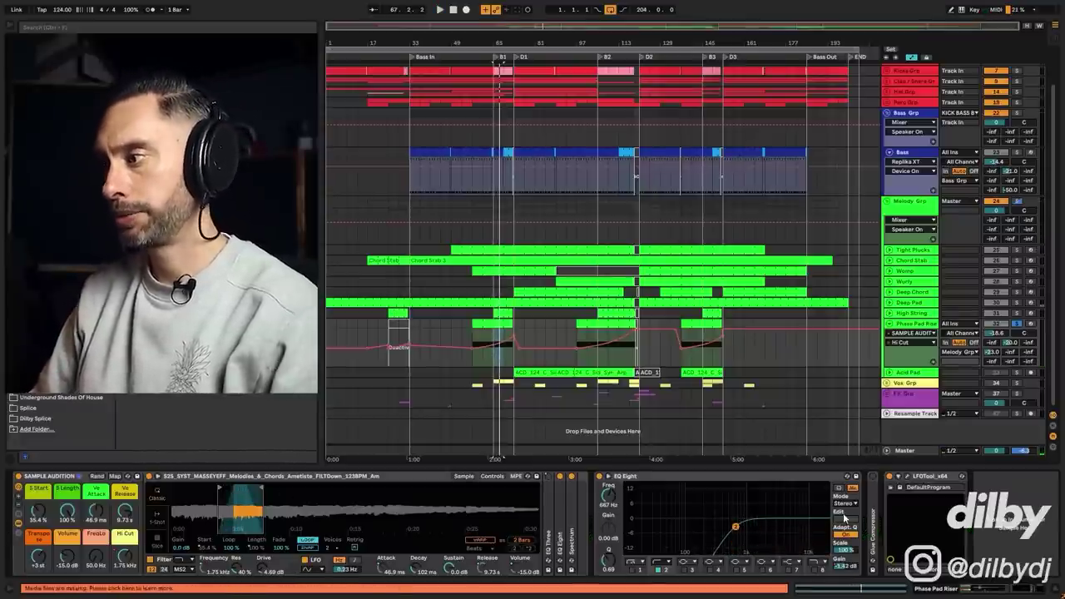
Show the Phase Pad Riser's EQ Eight output gain automation, unsolo the track, and play the full mix from bar 55.
click(845, 566)
click(499, 333)
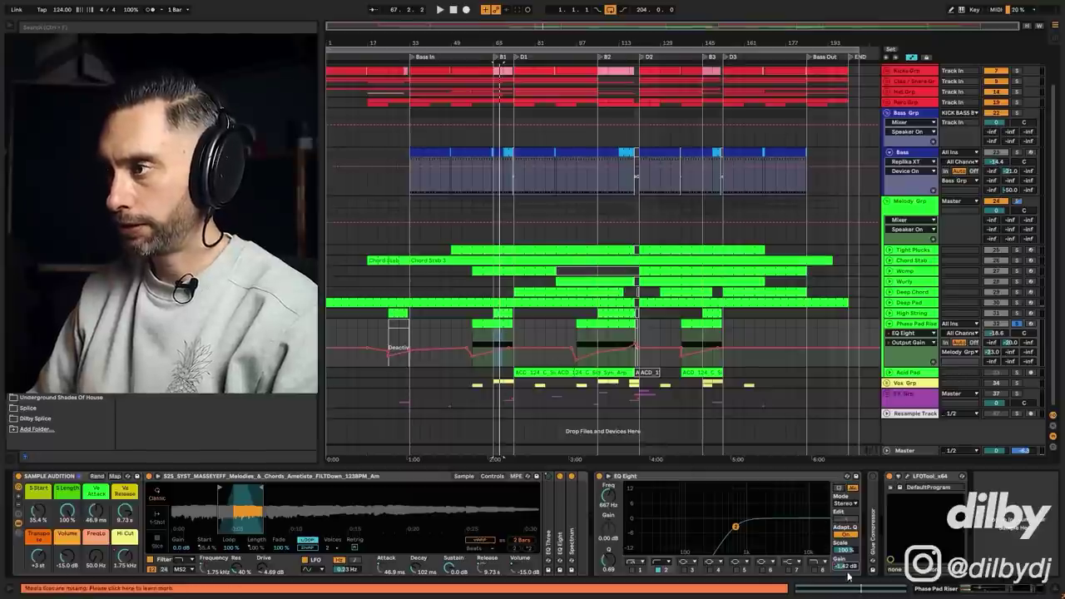
click(504, 323)
click(1016, 324)
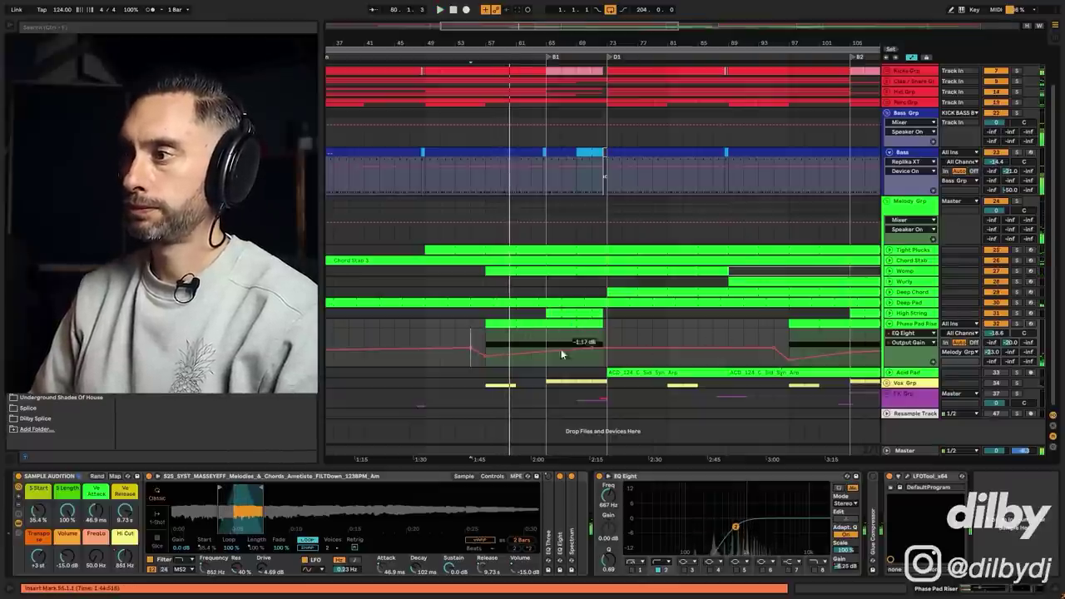
click(455, 346)
key(space)
Examine the Phase Pad Riser's output gain dip at its bar 57 entry against the Vox Grp clips there.
mouse_move(480, 388)
mouse_down()
mouse_move(528, 385)
mouse_move(469, 387)
mouse_move(521, 387)
mouse_up()
click(471, 325)
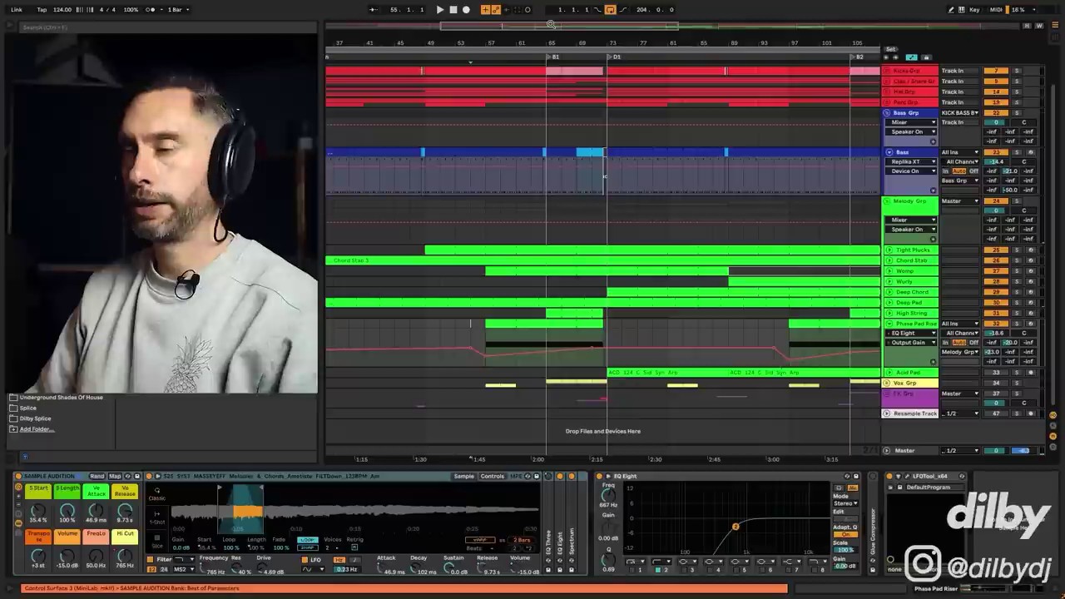
drag(486, 337, 513, 337)
click(470, 332)
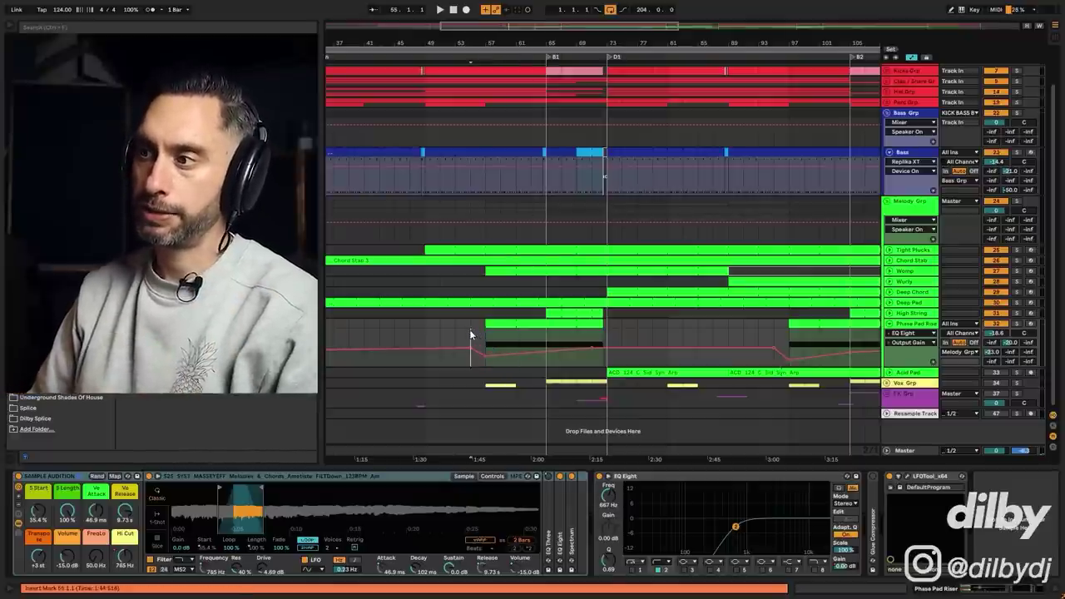
drag(530, 383, 460, 382)
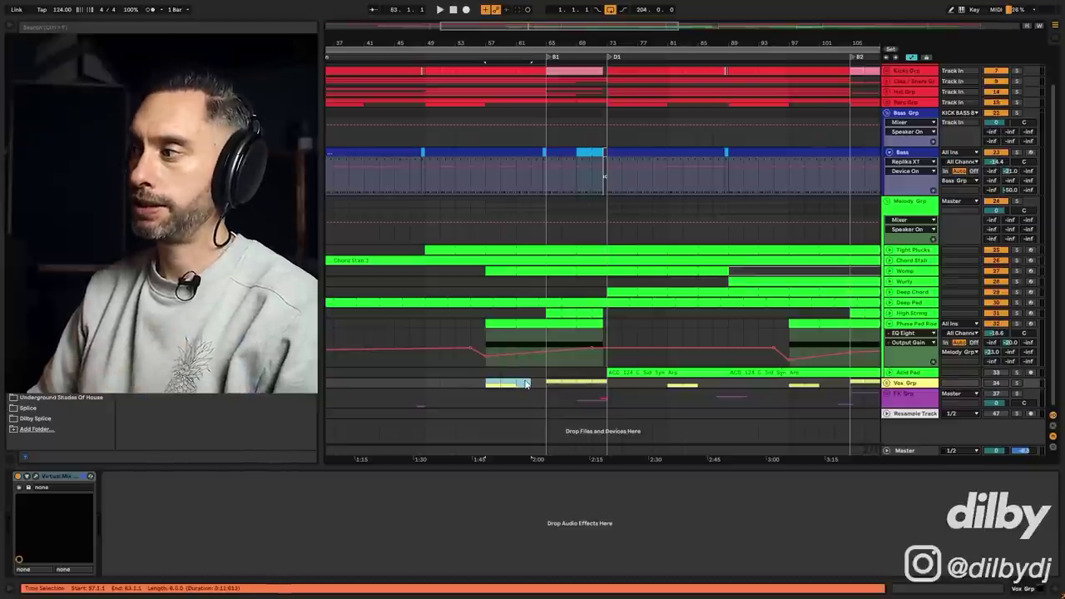
drag(486, 336, 495, 337)
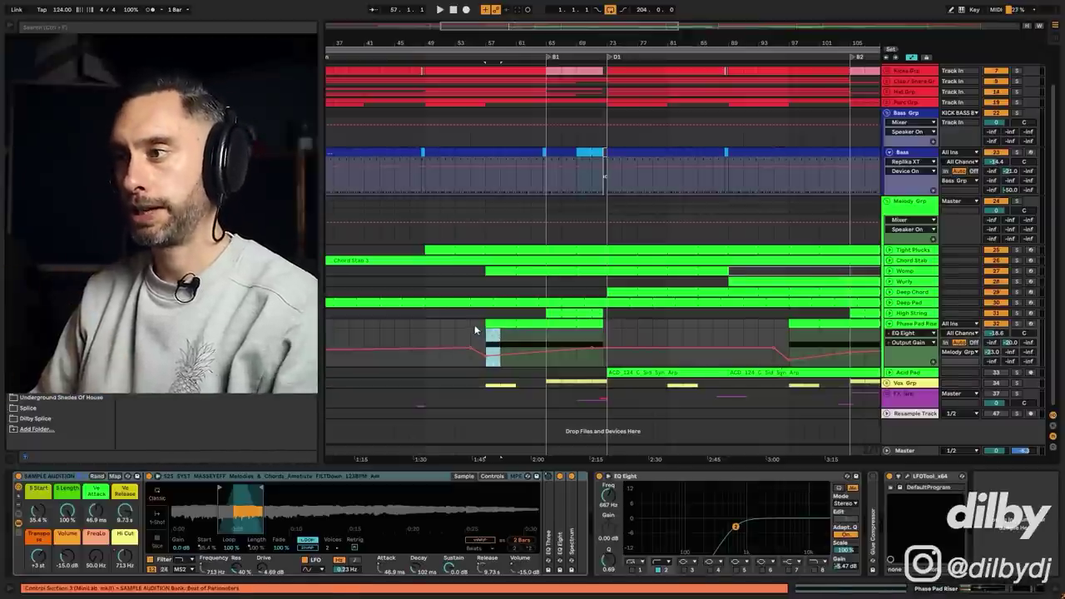
Play the full mix from bar 55 through the Phase Pad Riser's entry.
click(472, 330)
key(space)
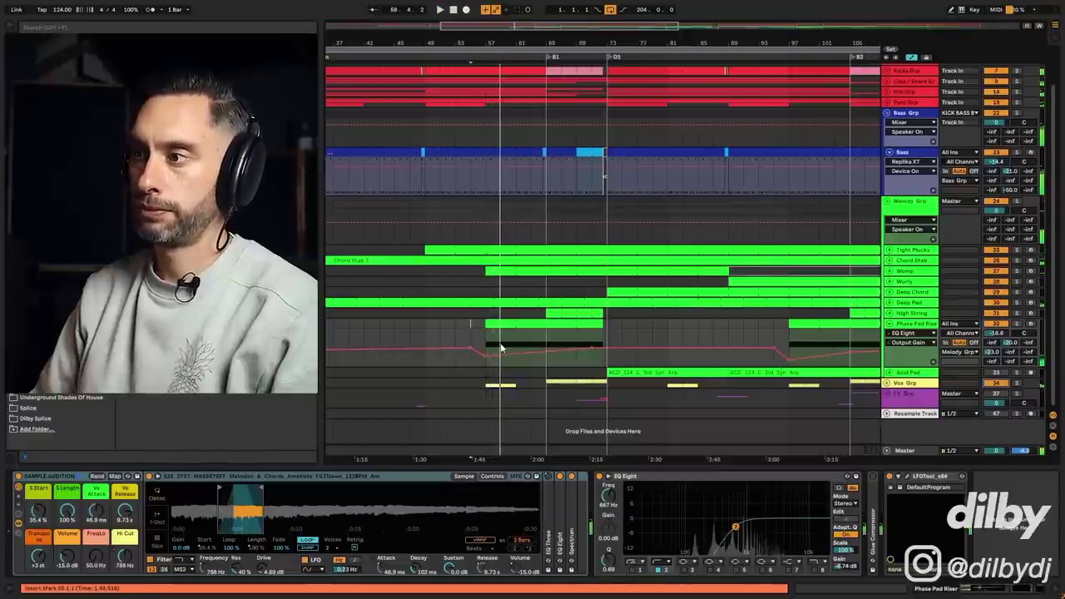
key(space)
Mark the Vox Grp range from bar 55 to 63 and the riser's opening bars, and fold the Phase Pad Riser track.
drag(530, 385, 470, 386)
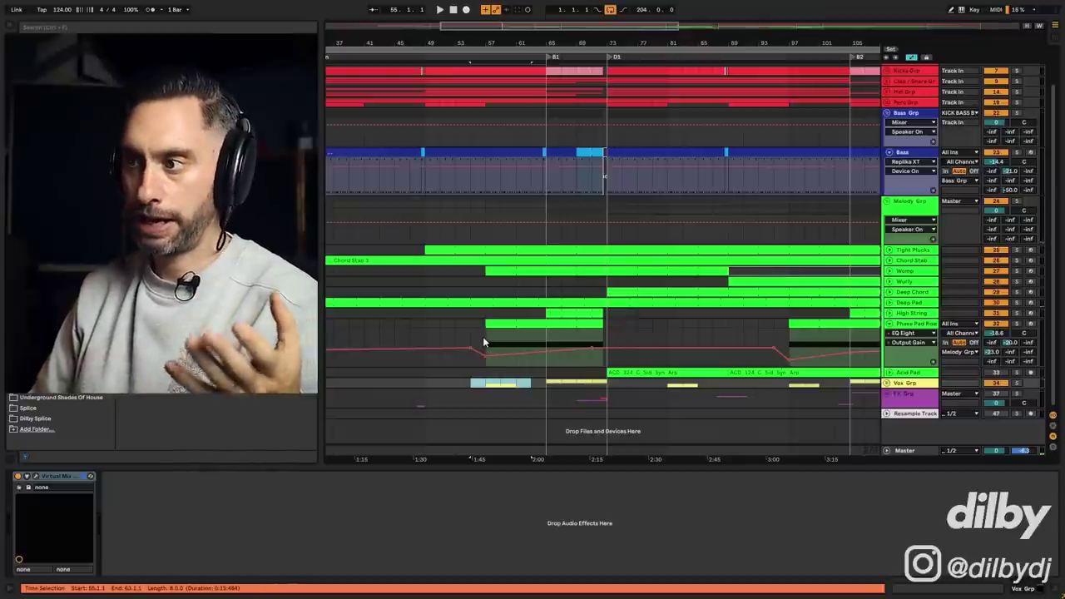
drag(487, 347, 513, 343)
key(u)
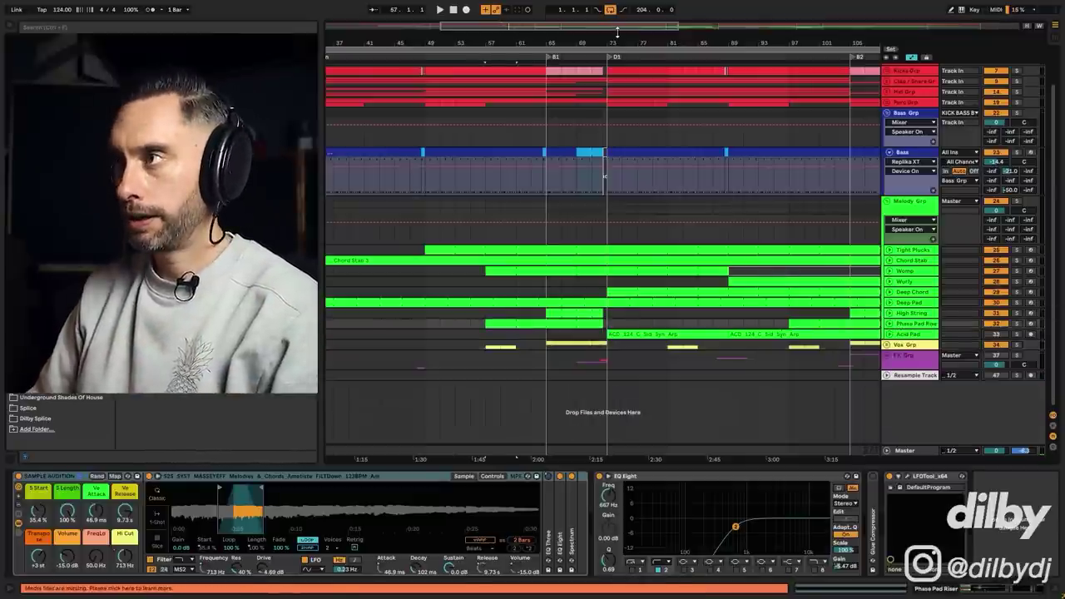
key(w)
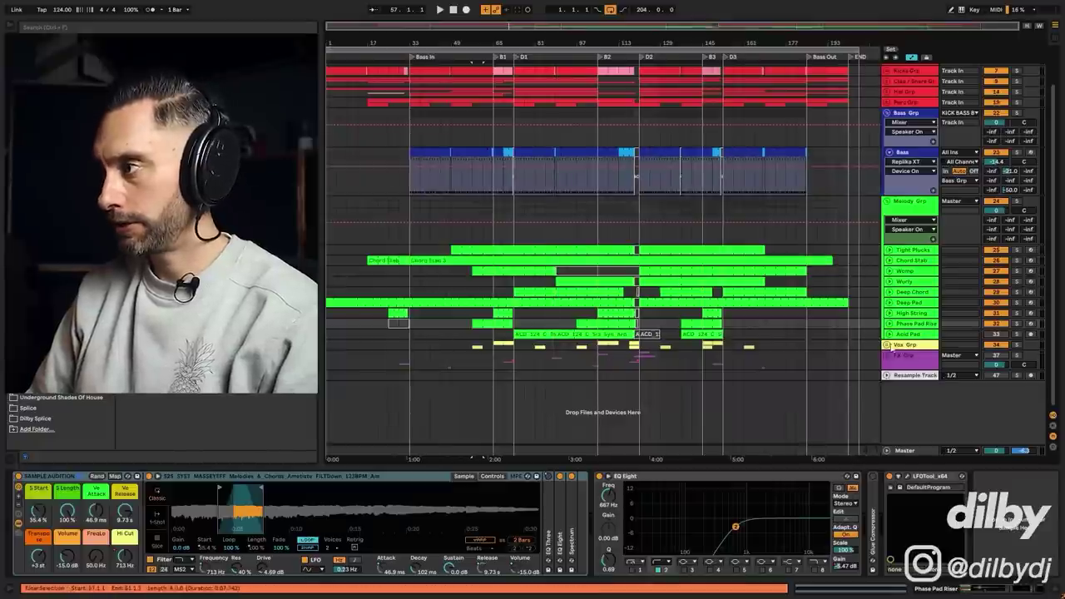
Solo the Acid Pad, play it from bars 73 and 97, and unfold it to show the Auto Filter frequency automation.
click(921, 334)
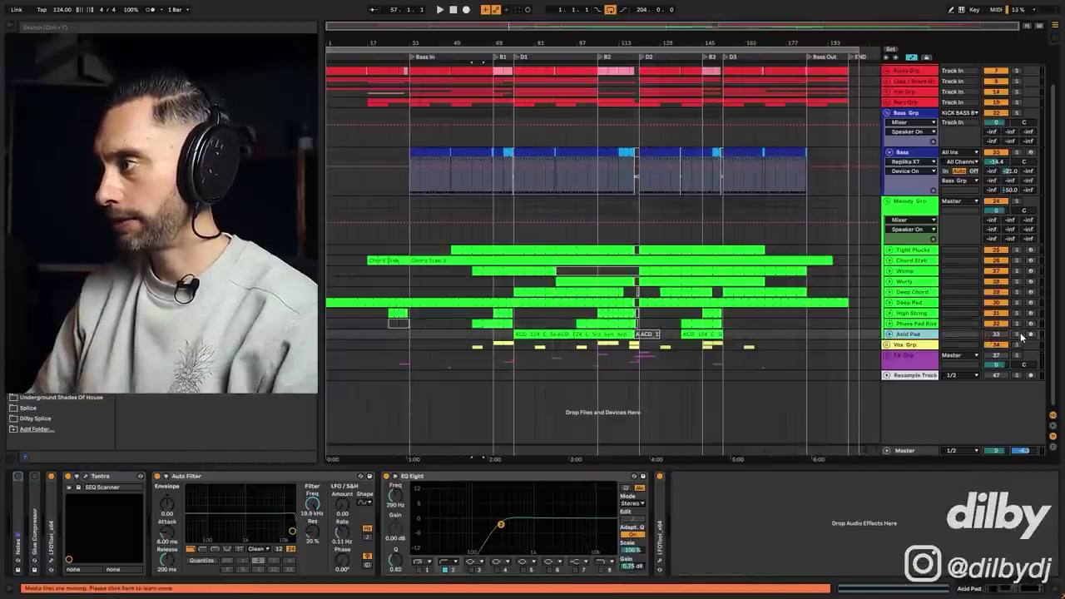
click(1016, 333)
key(space)
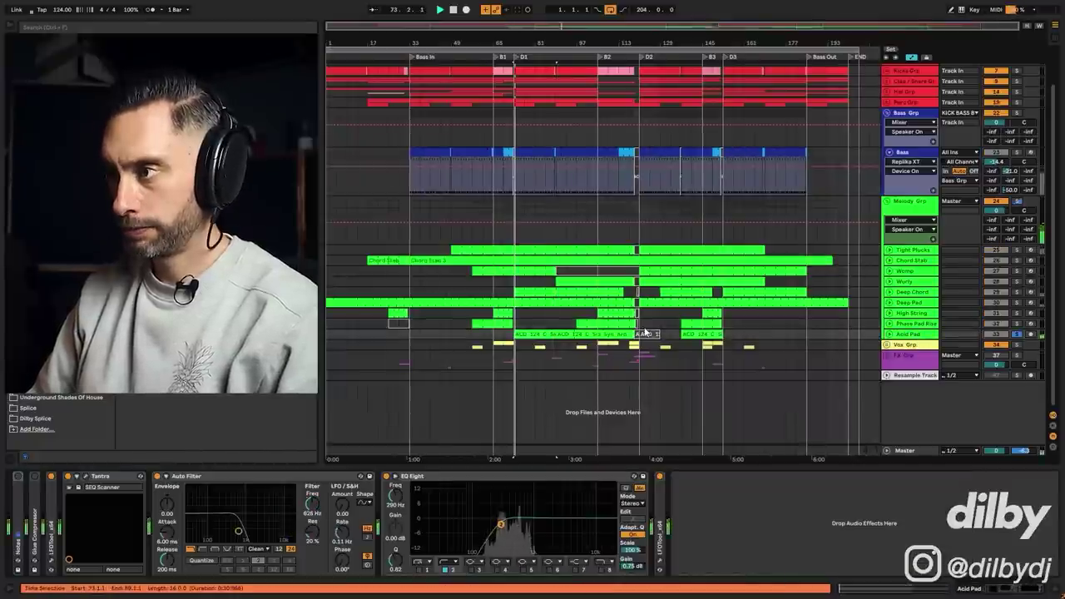
click(890, 335)
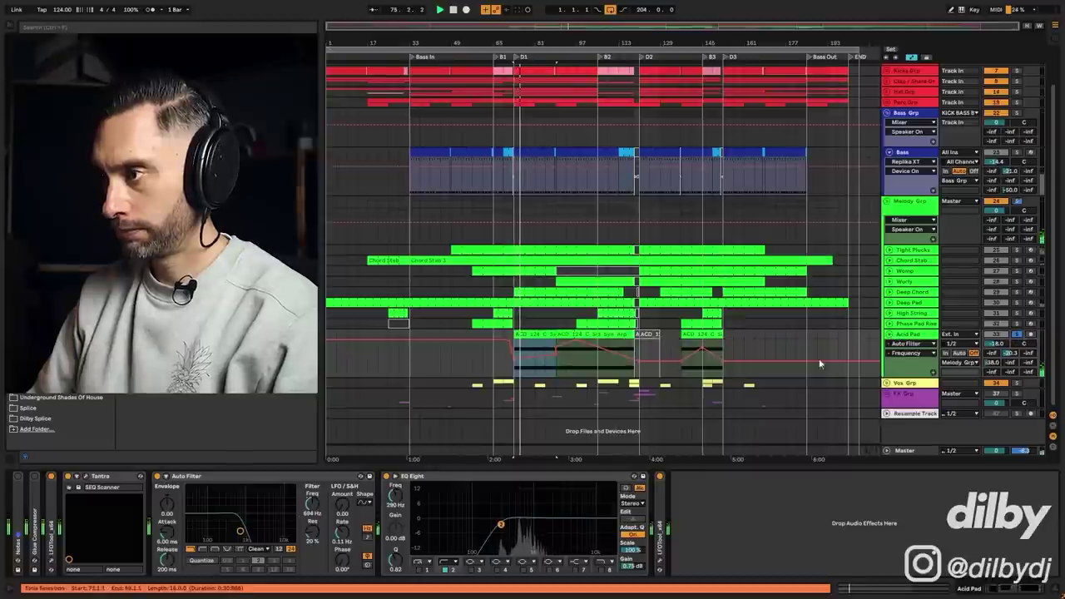
click(572, 362)
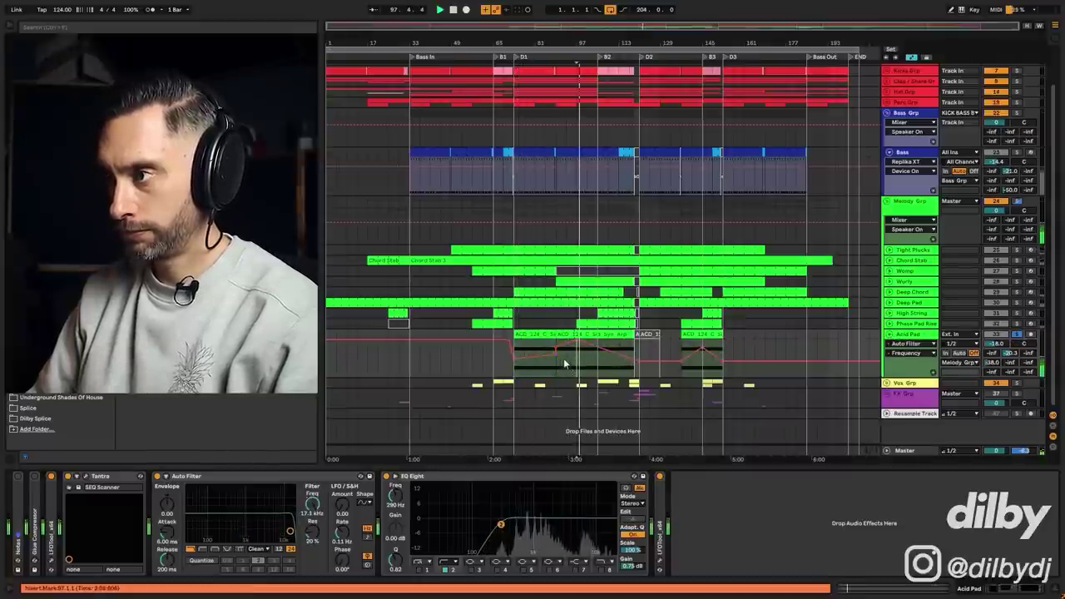
Open the Acid Pad's Tantra plugin, audition its SEQ Scanner preset soloed and in the full mix, and close the plugin window.
click(563, 364)
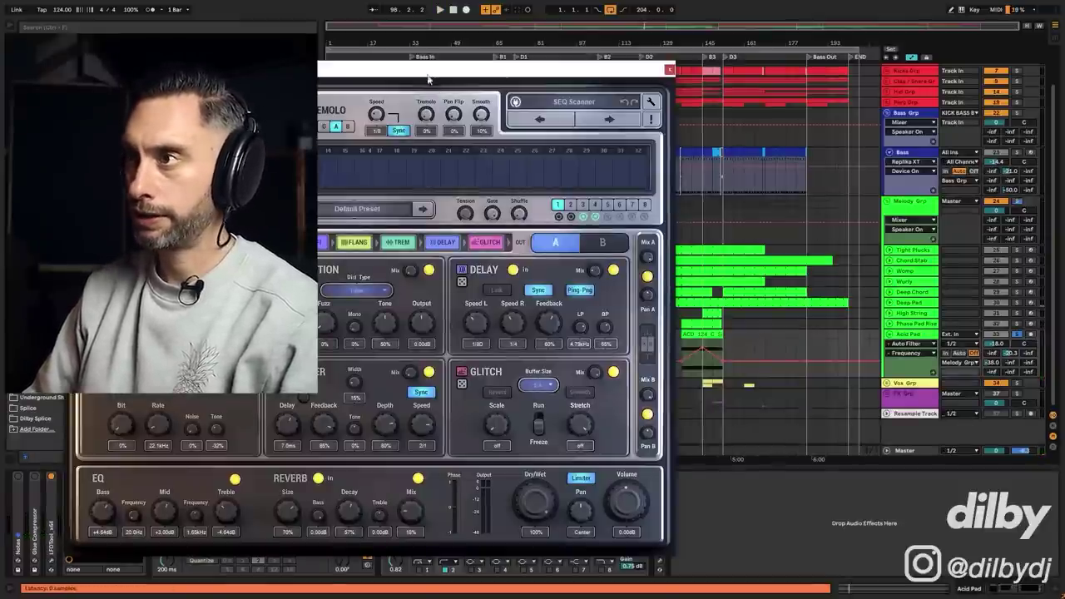
drag(549, 67, 870, 65)
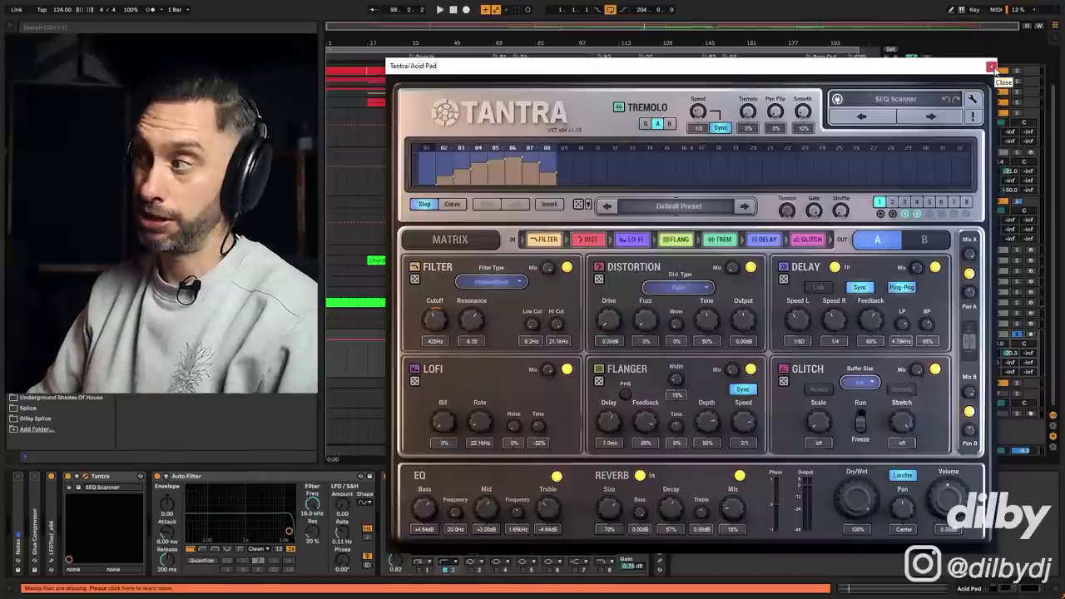
click(68, 477)
key(space)
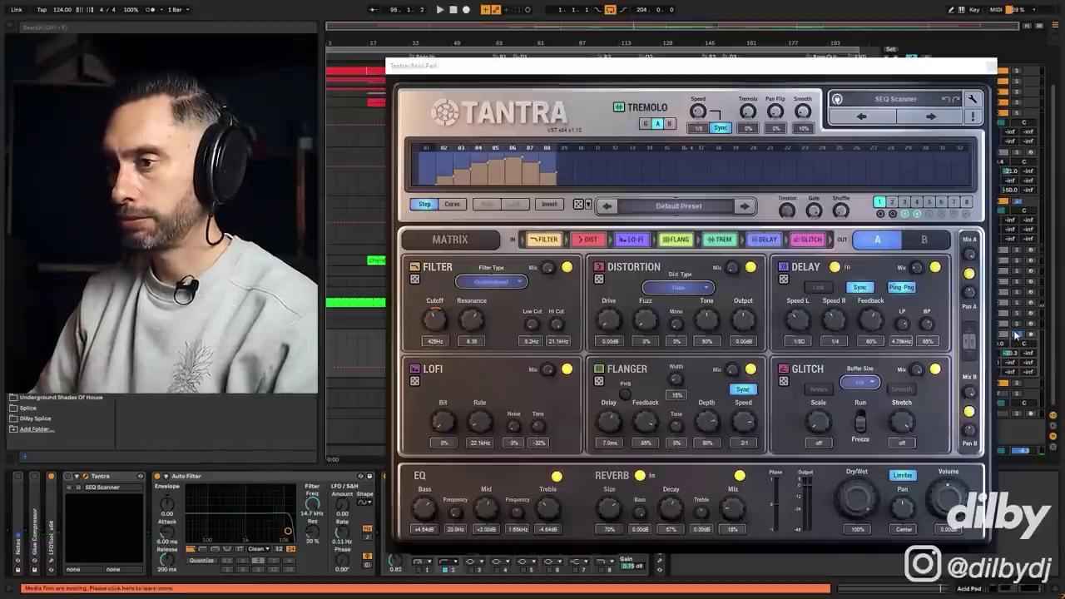
key(space)
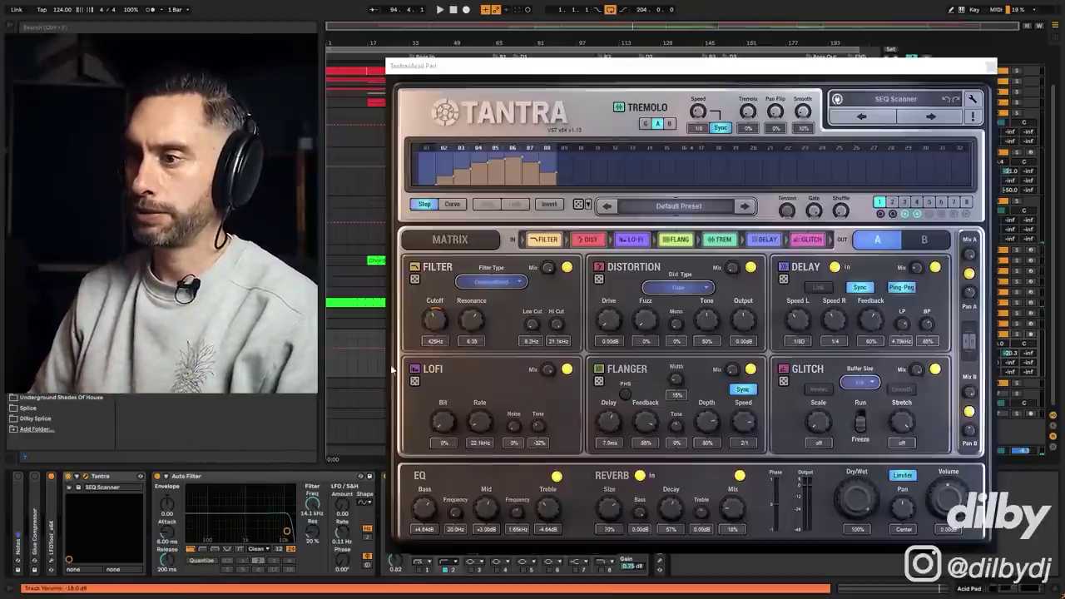
key(space)
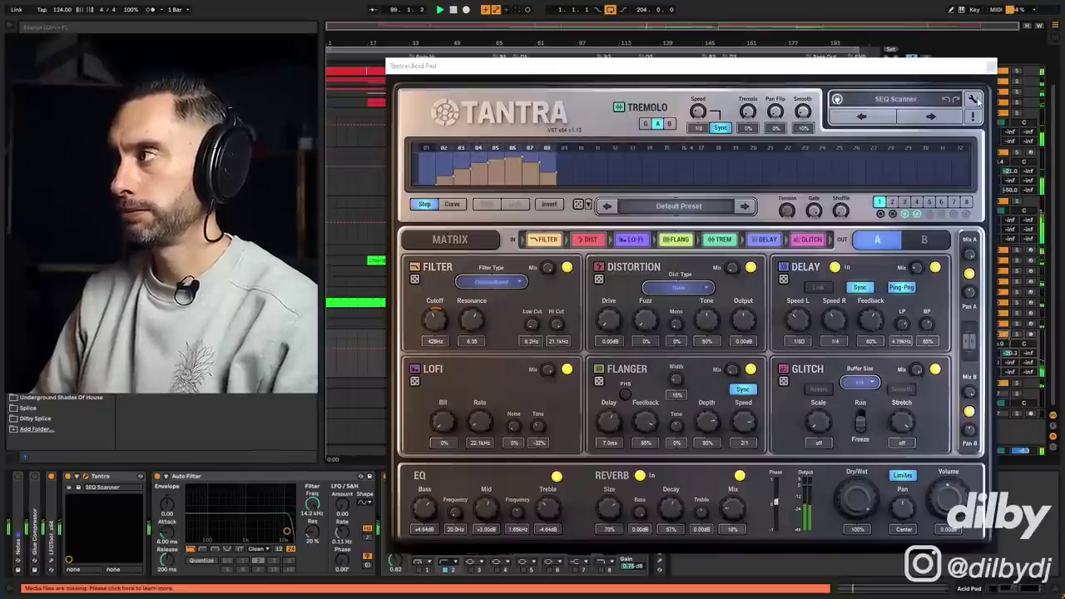
click(989, 65)
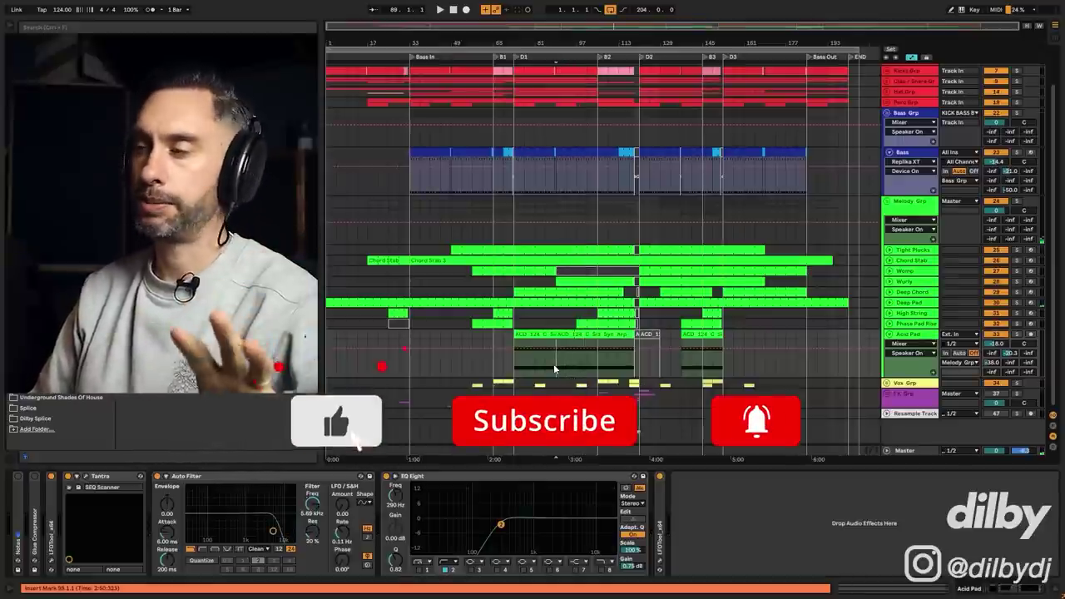
Select the Acid Pad from bar 137 to 145, examine the Tantra plugin's settings again, and close its window.
drag(683, 353, 702, 367)
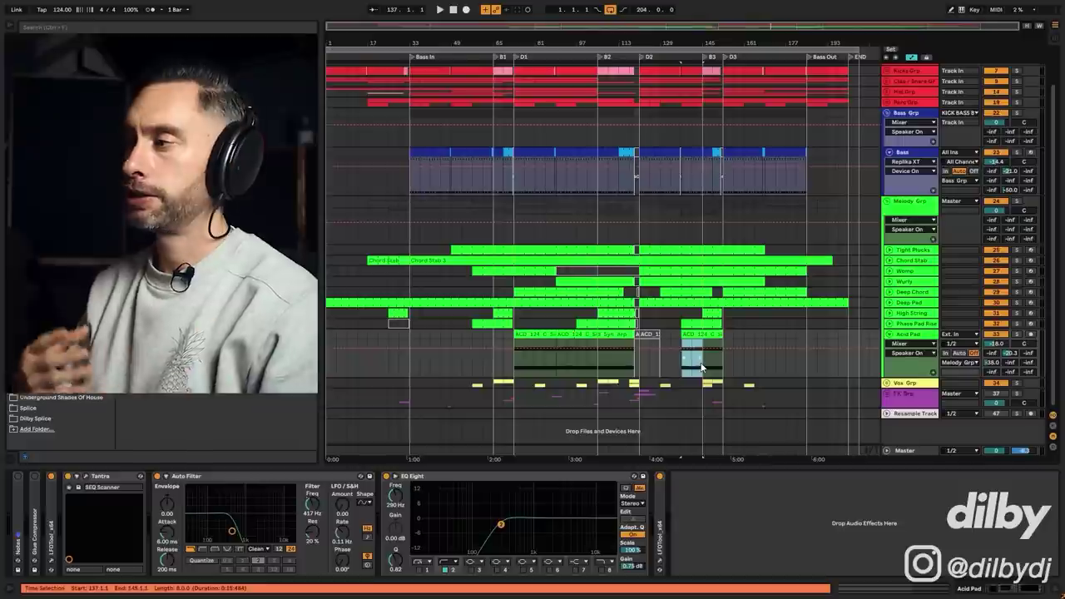
click(85, 478)
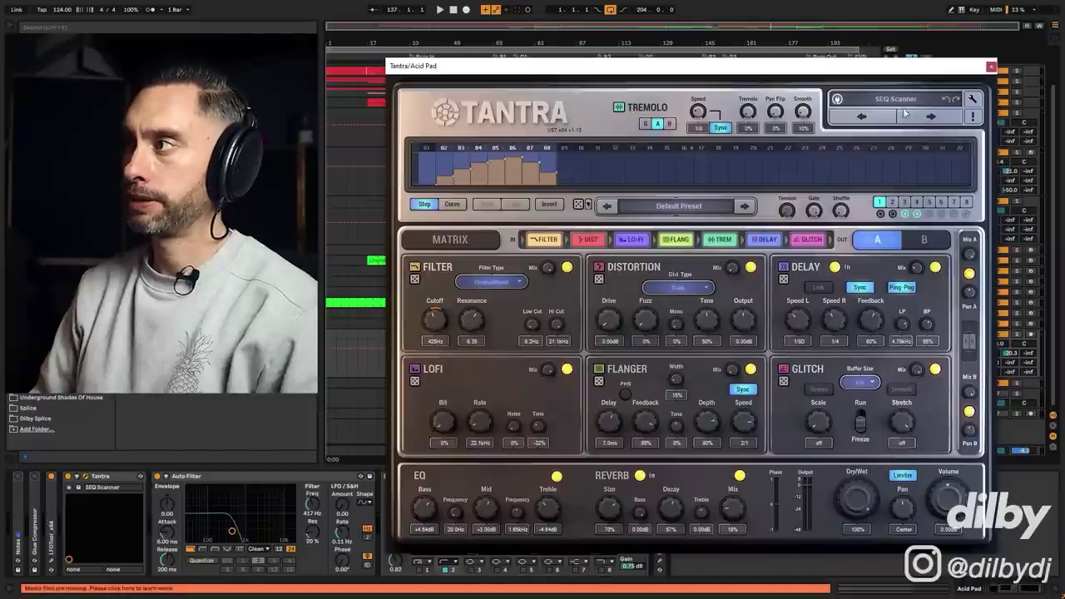
drag(860, 74, 838, 65)
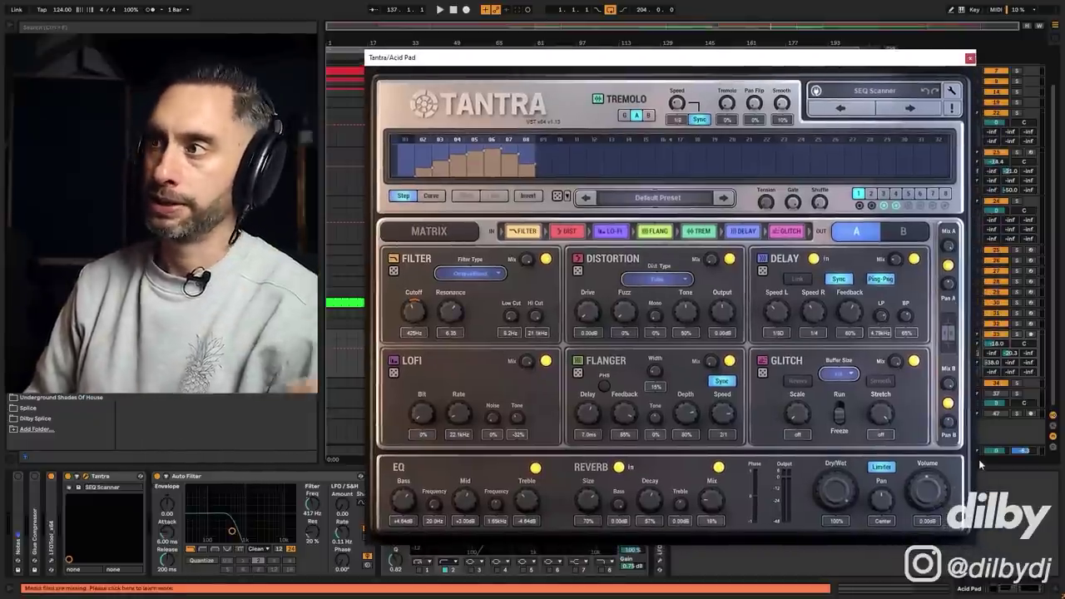
click(970, 60)
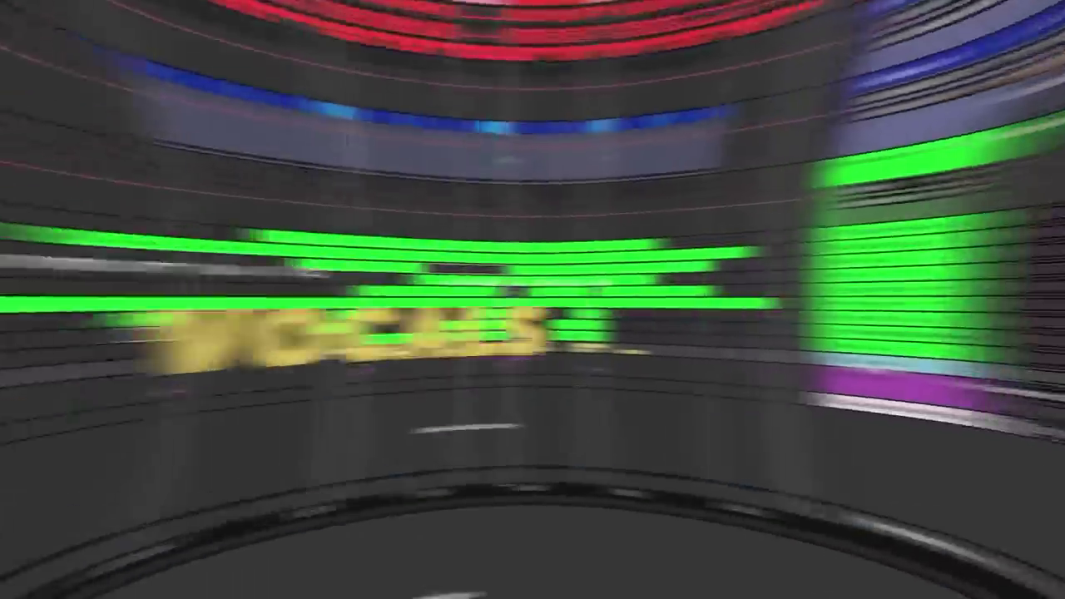
Unfold the Vox Grp to show the VOX and Vox Glitch FX tracks, and unsolo Vox Glitch FX.
click(890, 347)
click(887, 346)
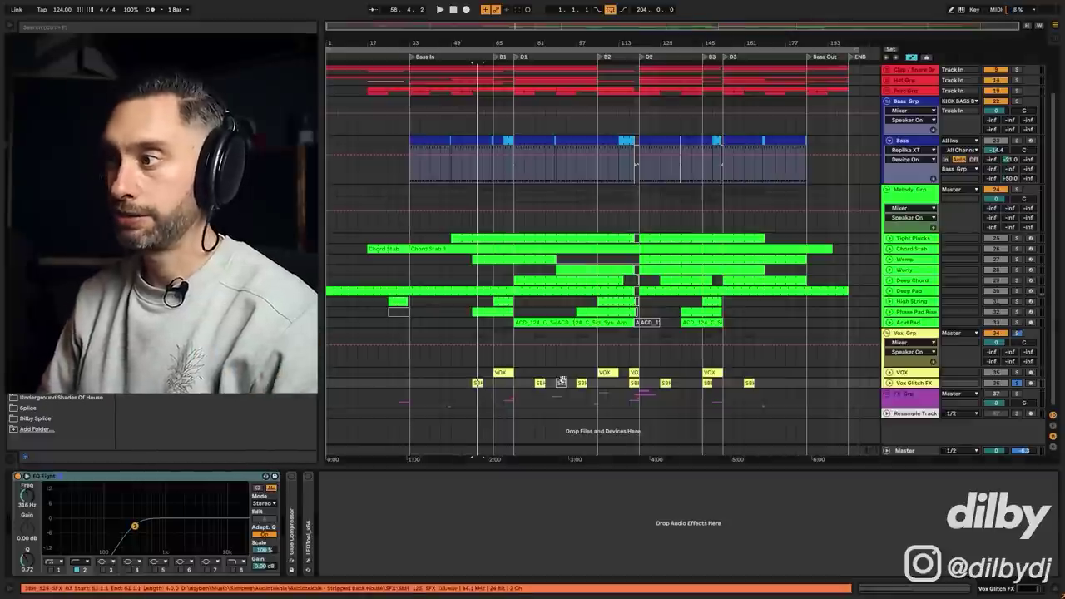
click(1018, 382)
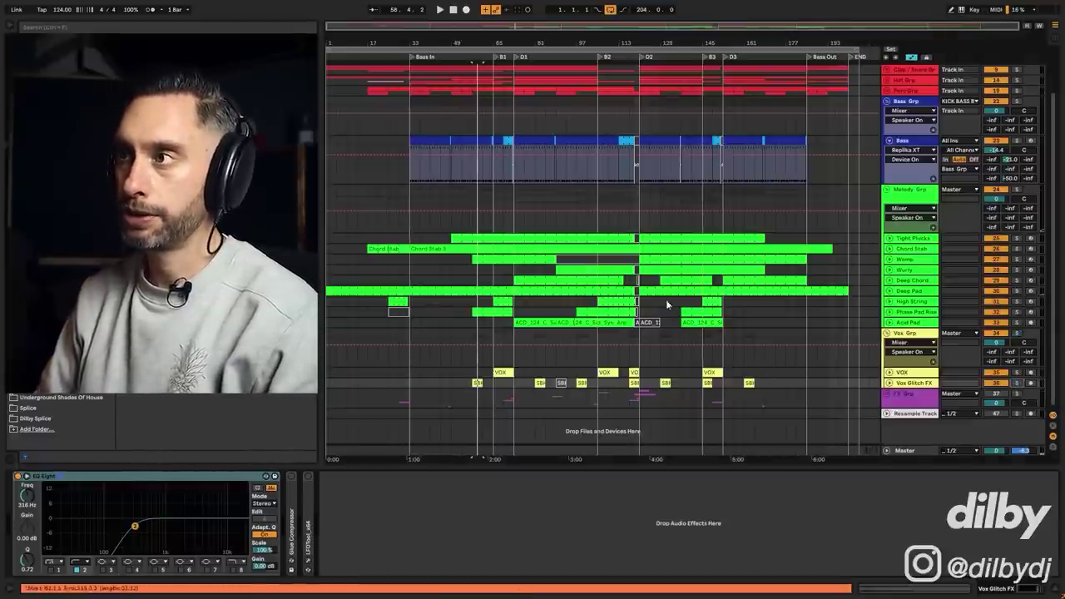
Play the Vox Glitch FX in the full mix from bar 57 and again from its clip at bar 161.
key(space)
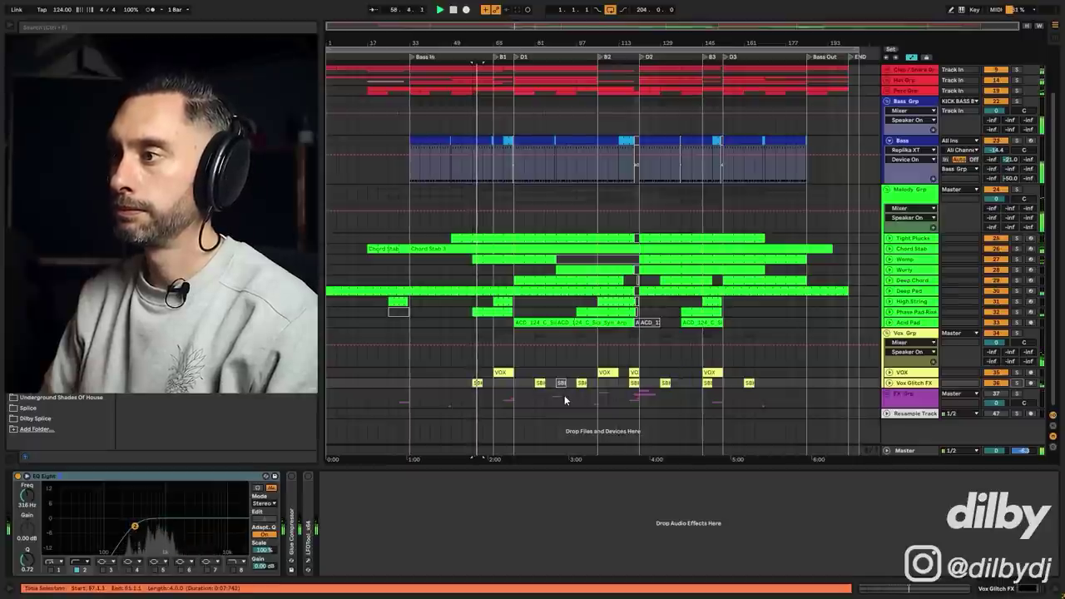
key(space)
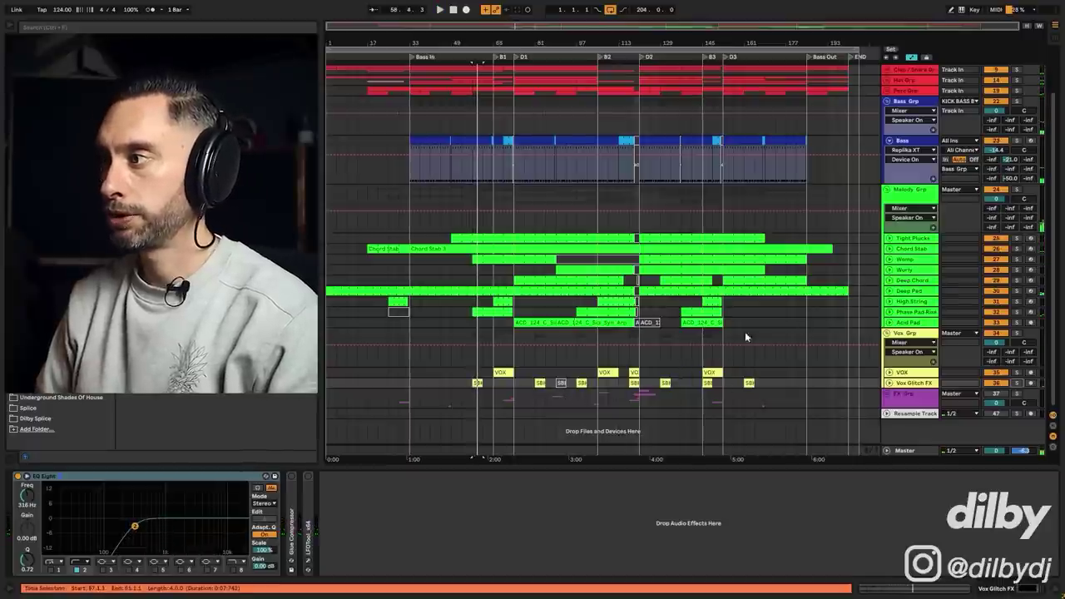
click(755, 385)
key(space)
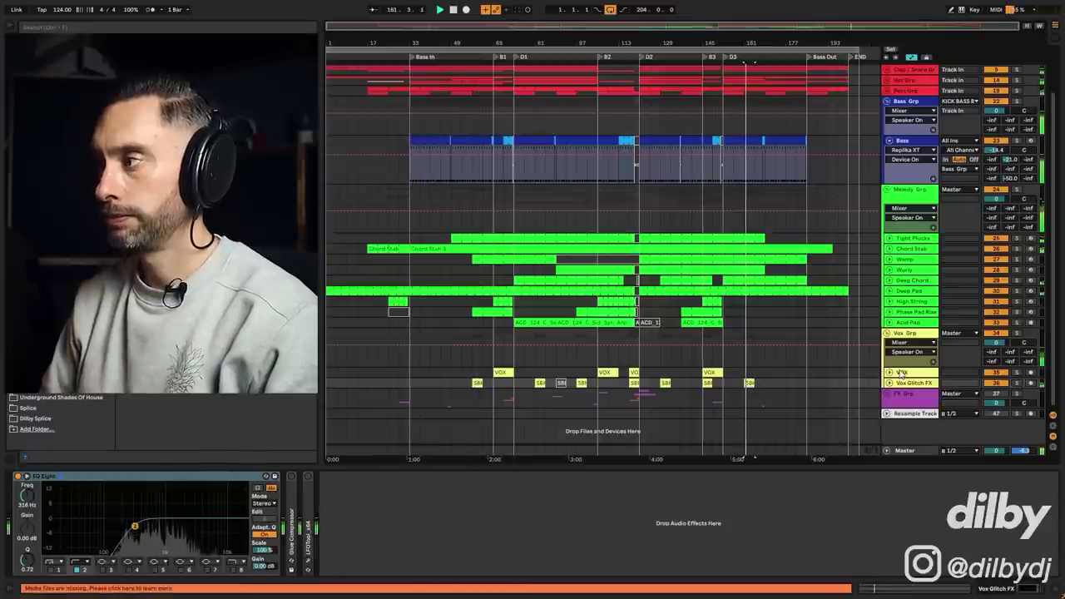
click(748, 383)
key(space)
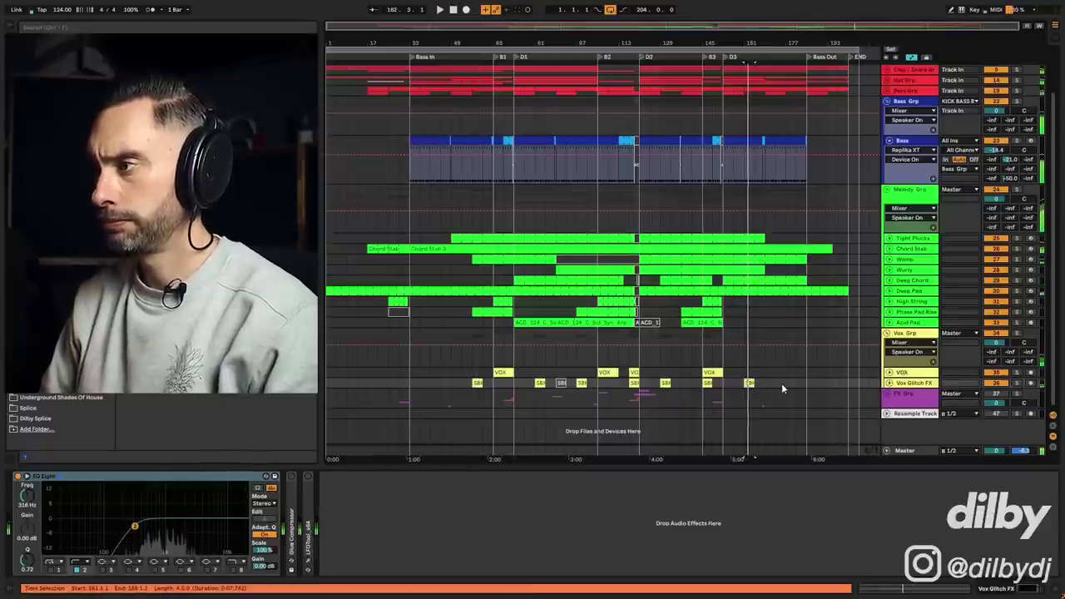
key(space)
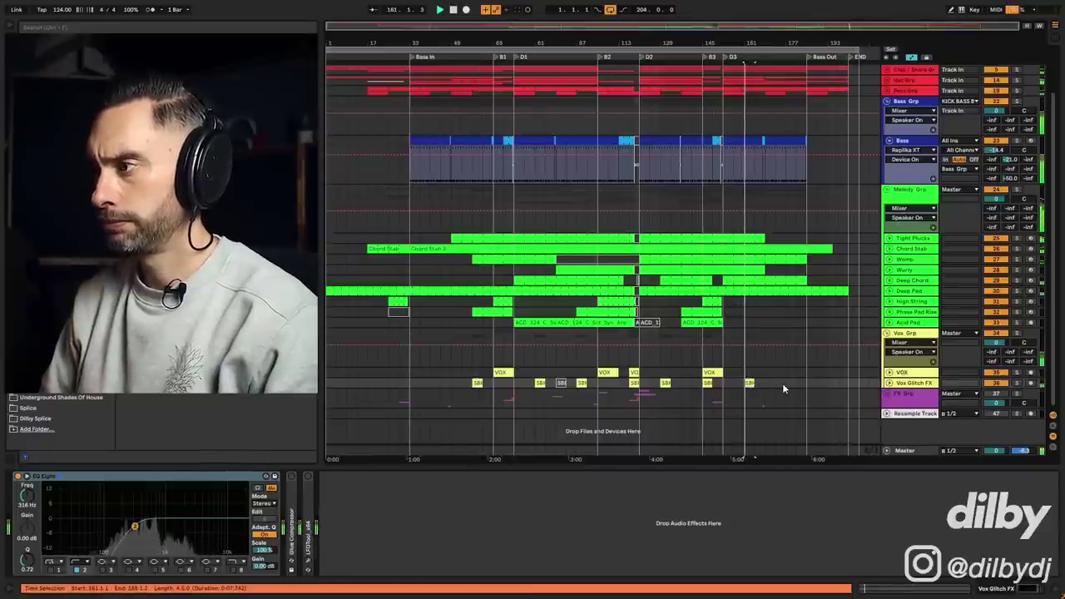
Unfold and solo the Vox Glitch FX track, and play its SBH_125_SFX_10 clip at bar 161.
click(888, 383)
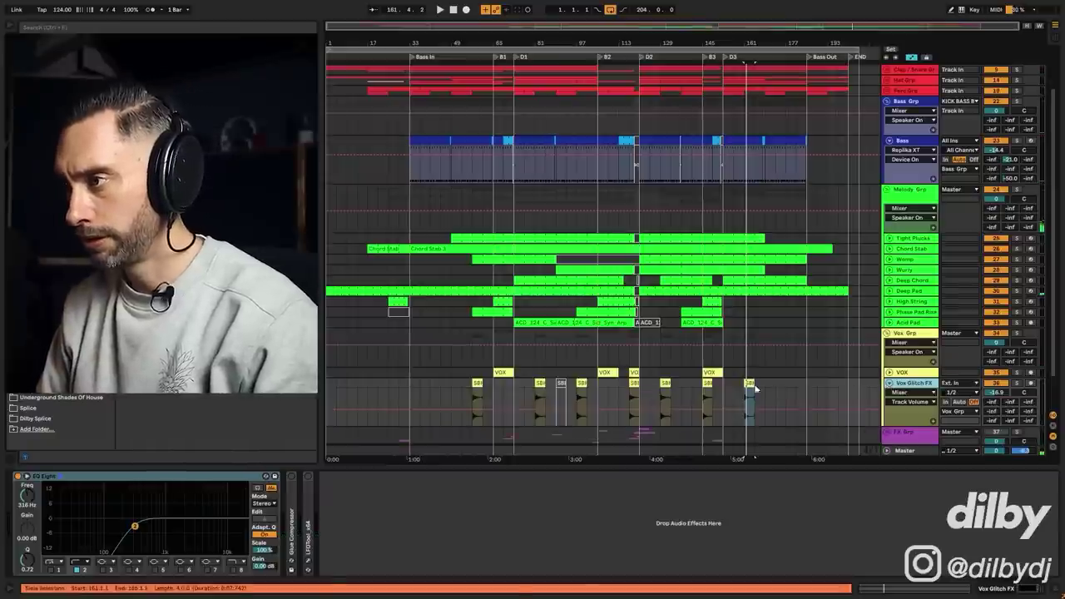
drag(797, 27, 854, 83)
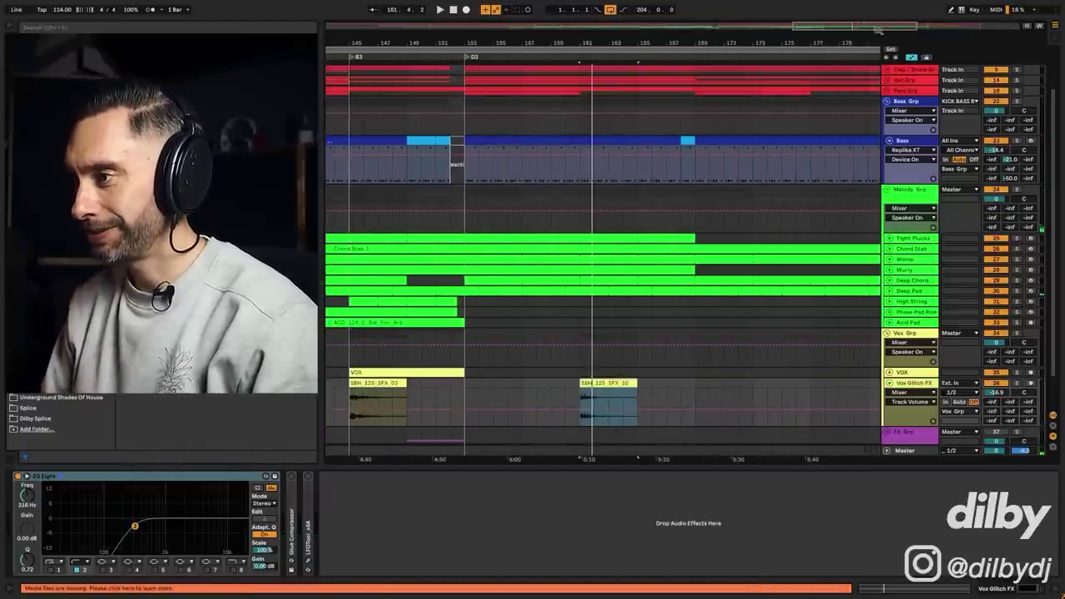
click(616, 381)
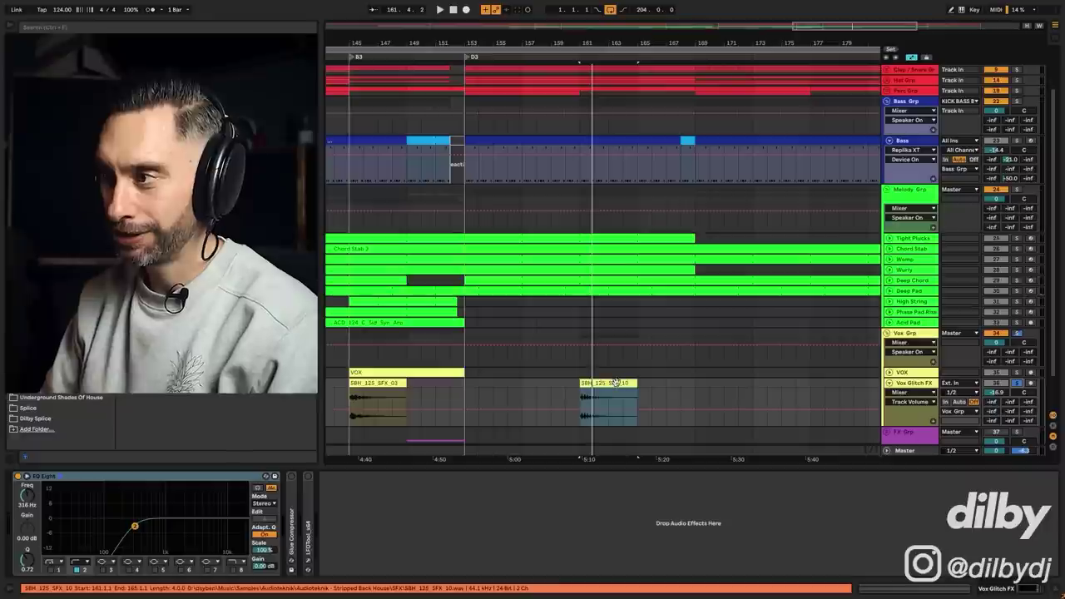
key(space)
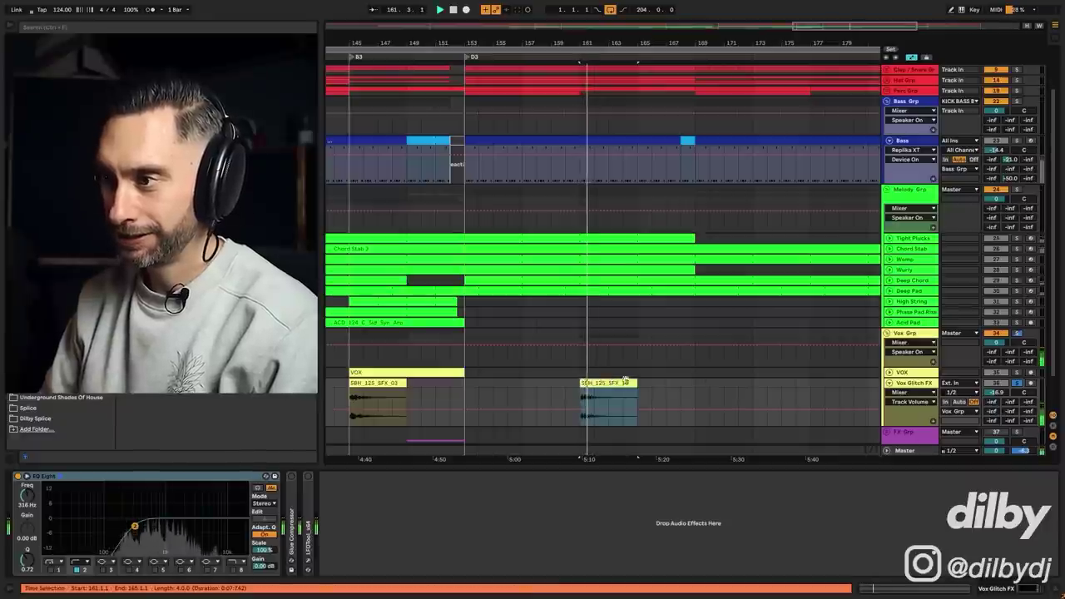
key(space)
Select the Vox Glitch FX clip at bar 145, and play the soloed clip at bar 81.
click(362, 385)
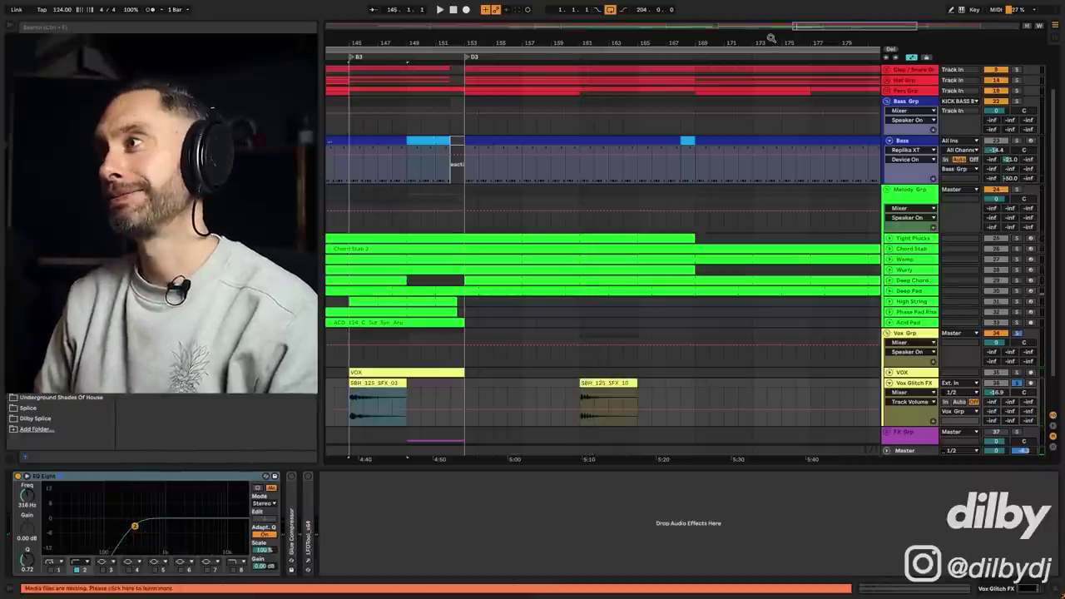
drag(805, 28, 804, 3)
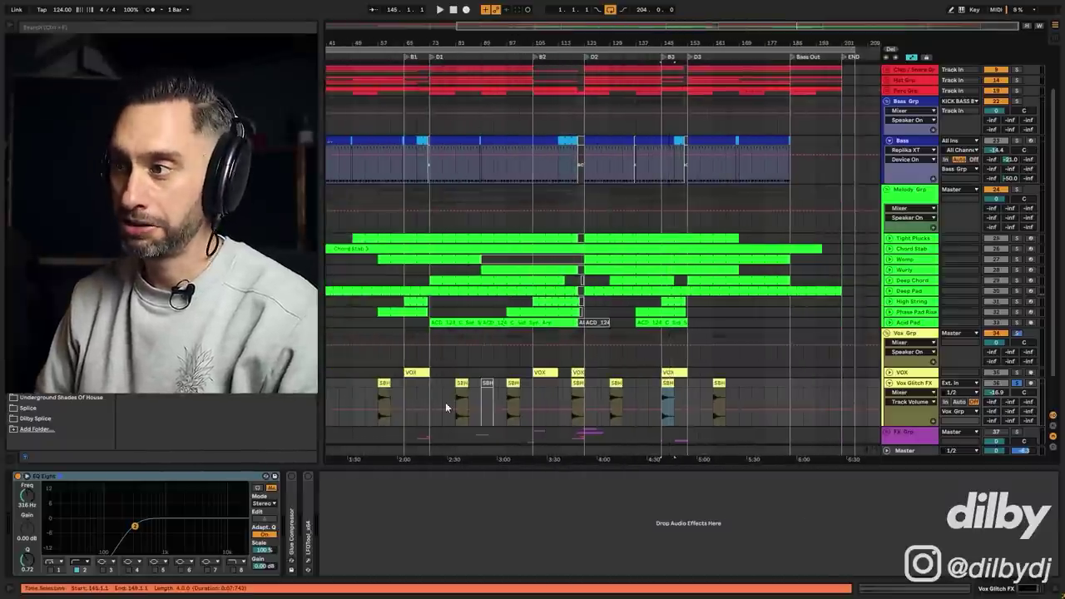
click(462, 383)
key(space)
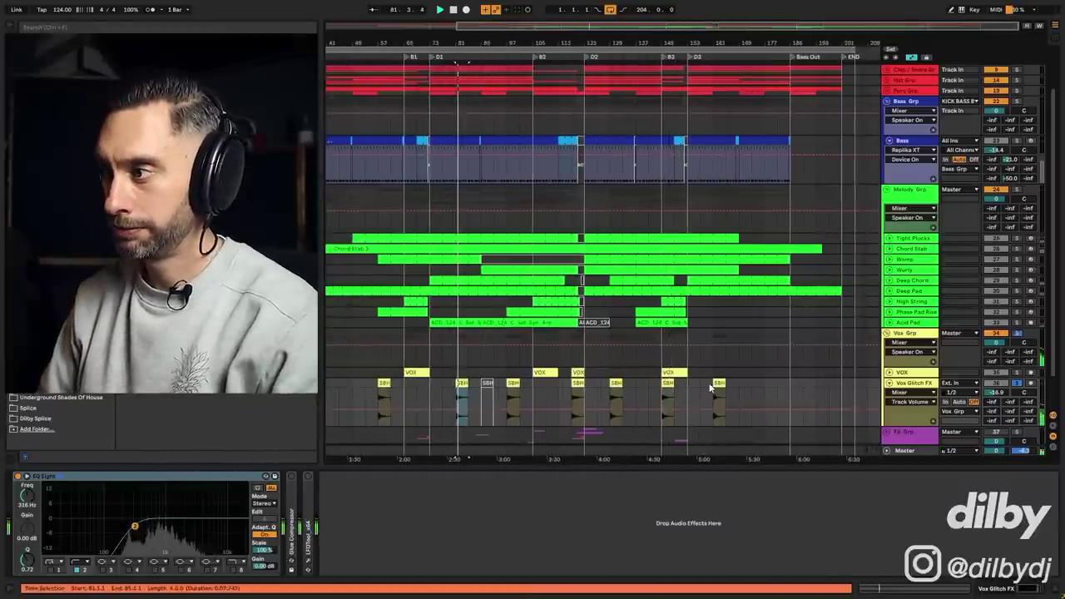
Fold Vox Glitch FX, solo and unfold the VOX track instead, and show its device chain.
click(889, 382)
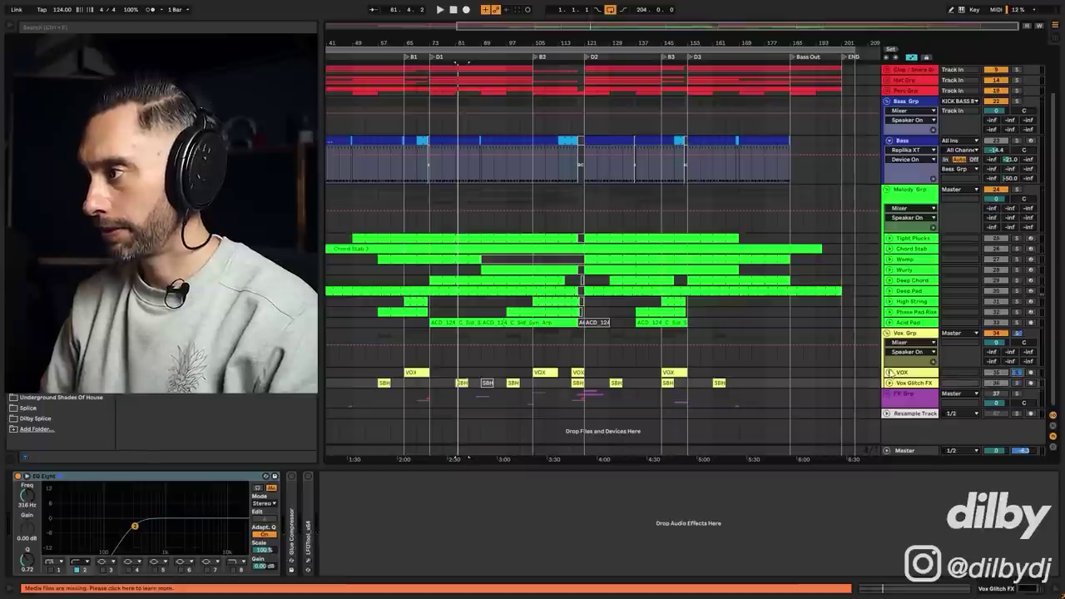
click(889, 373)
click(902, 372)
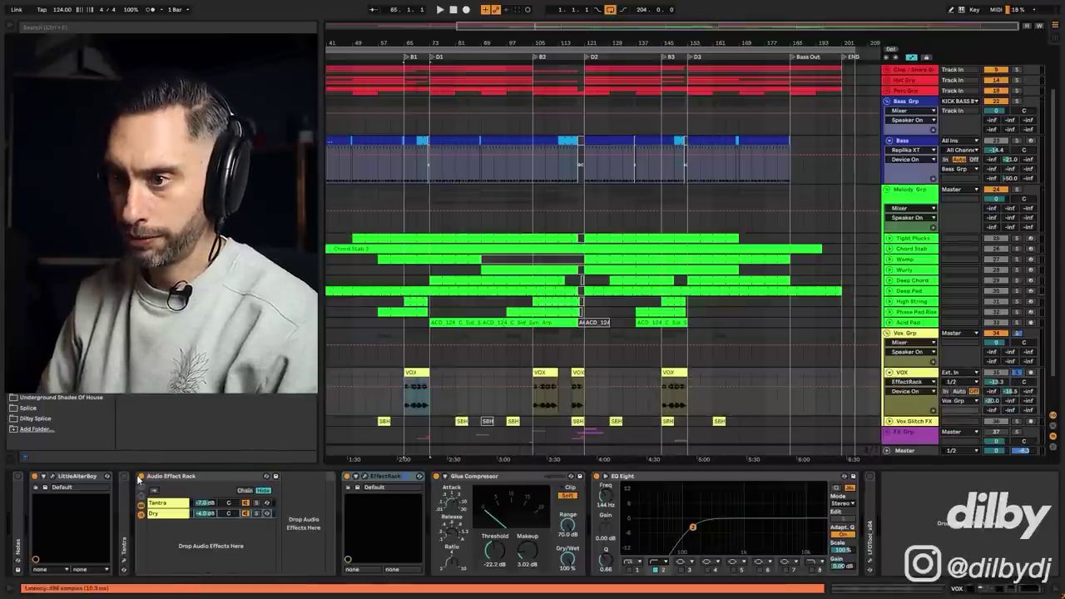
Switch off VOX's Audio Effect Rack, EffectRack, Glue Compressor and LittleAlterBoy, and remove the Tantra device in front of the rack.
click(142, 477)
click(347, 476)
click(436, 476)
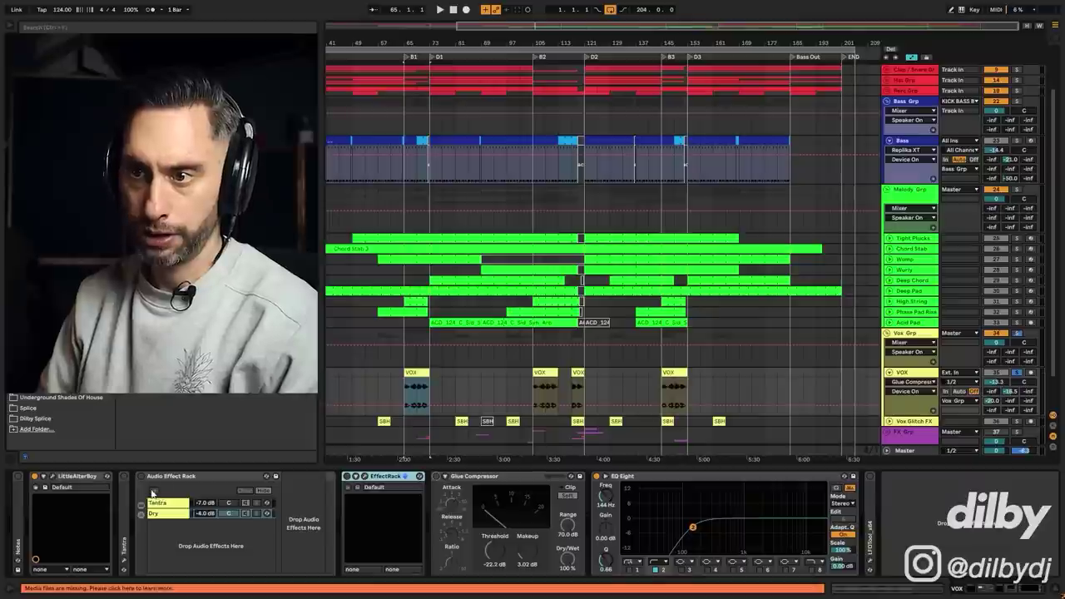
click(35, 477)
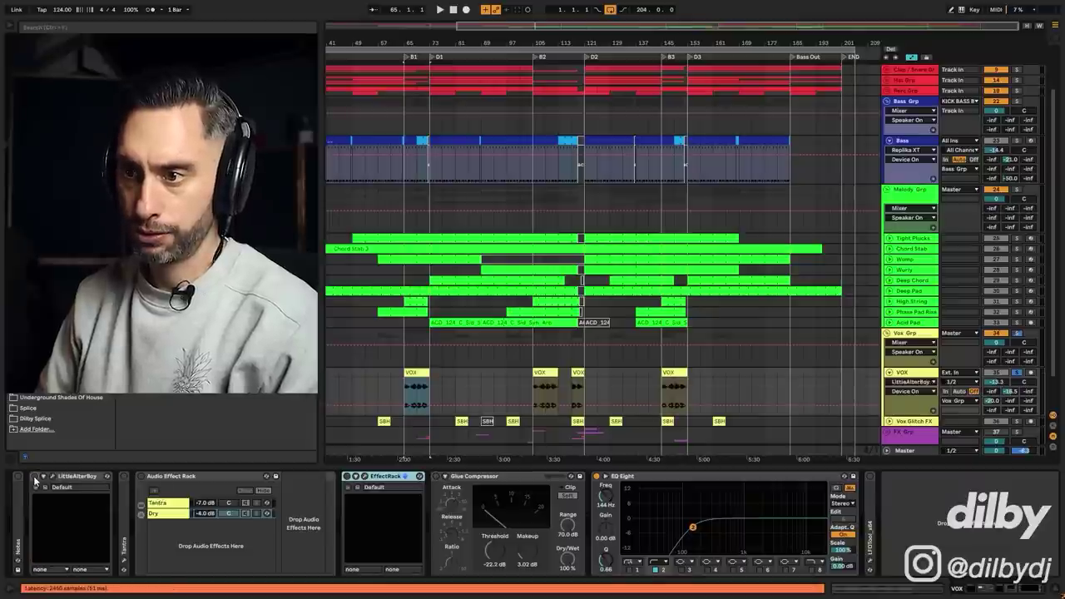
click(124, 493)
click(254, 475)
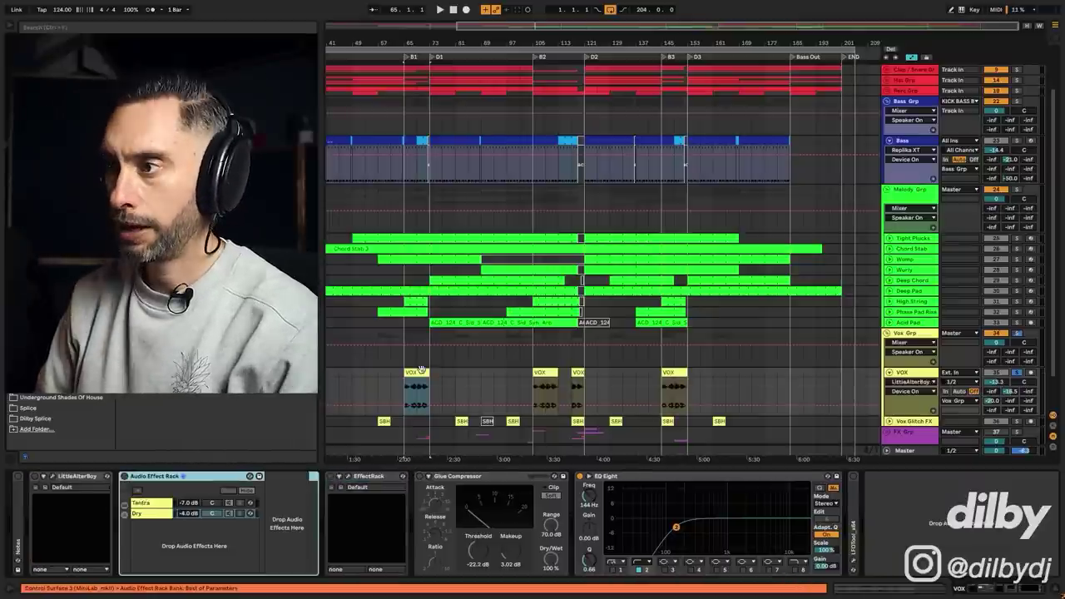
Open the VOX clip at bar 65 to view its waveform, and play the unprocessed soloed vocal from bars 67 and 70.
double_click(420, 371)
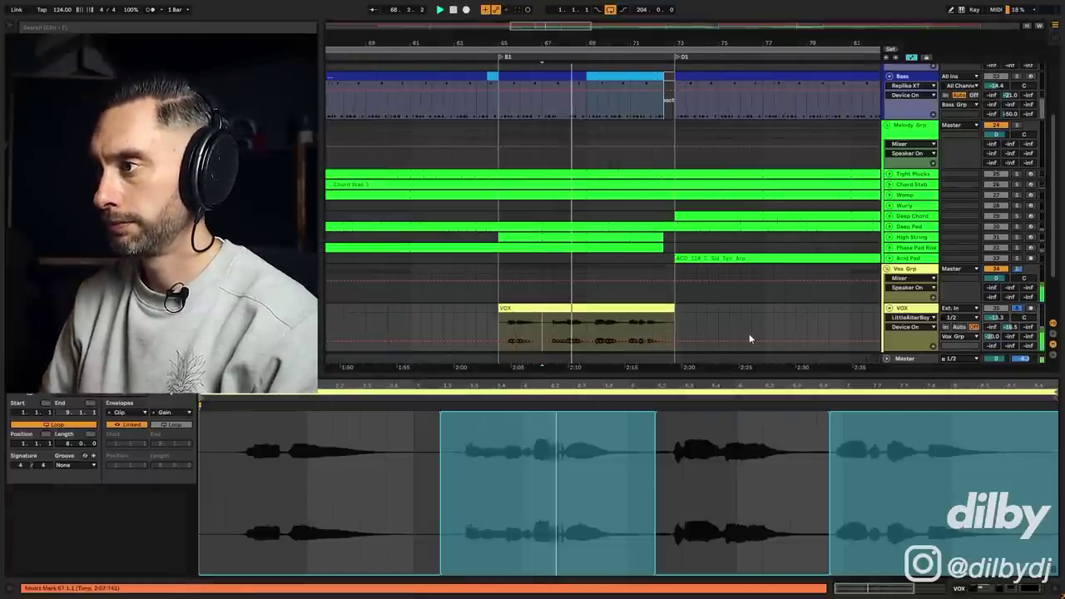
click(621, 321)
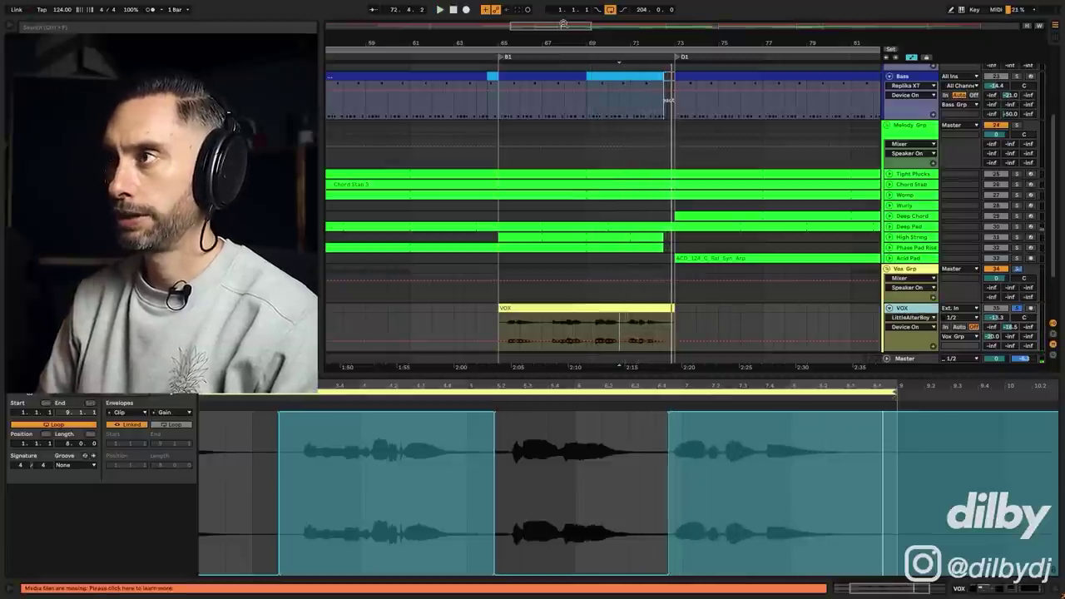
drag(563, 25, 563, 7)
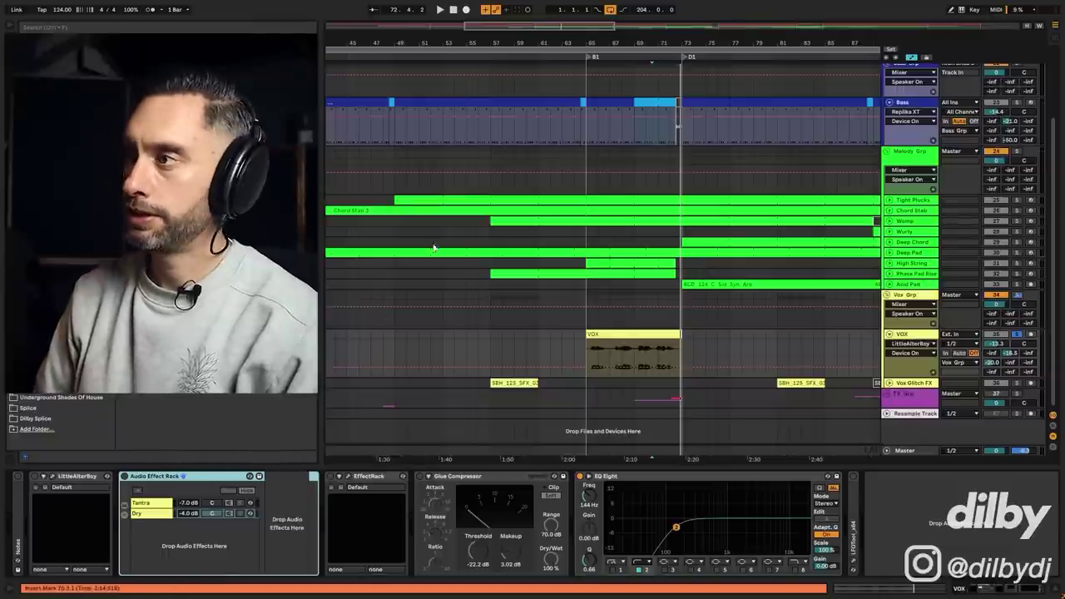
Examine where the VOX clips sit across the arrangement's breaks and drops, and select the clip at bar 65.
drag(574, 26, 699, 8)
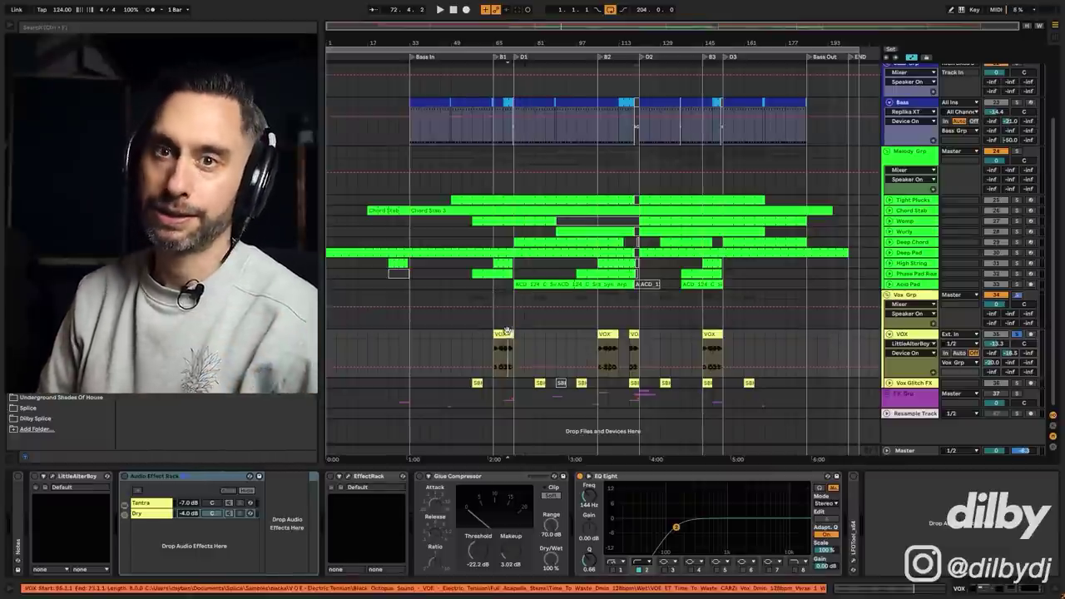
drag(499, 43, 412, 90)
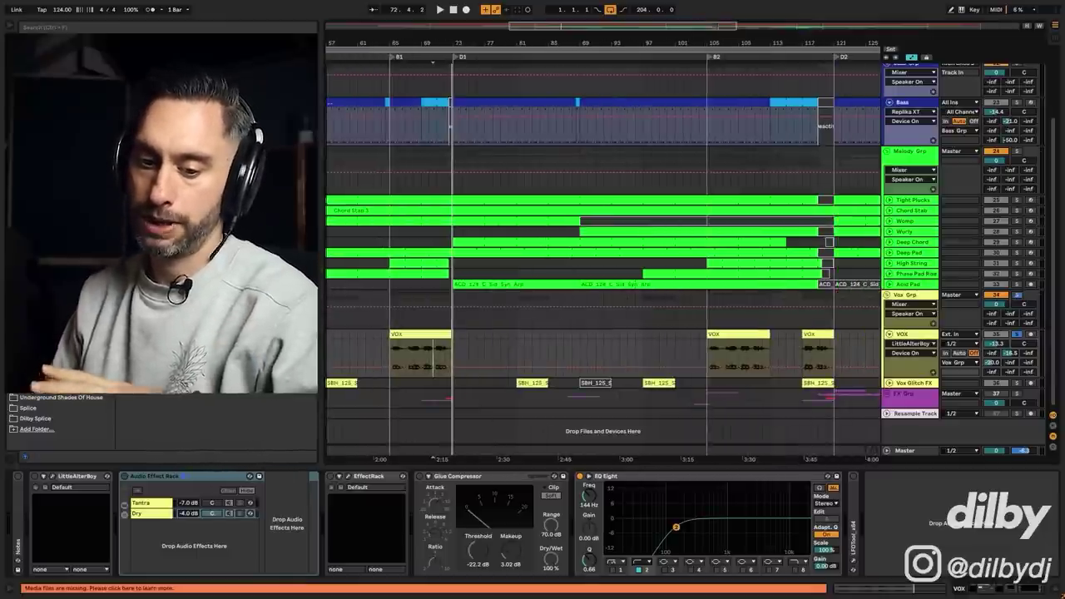
key(minus)
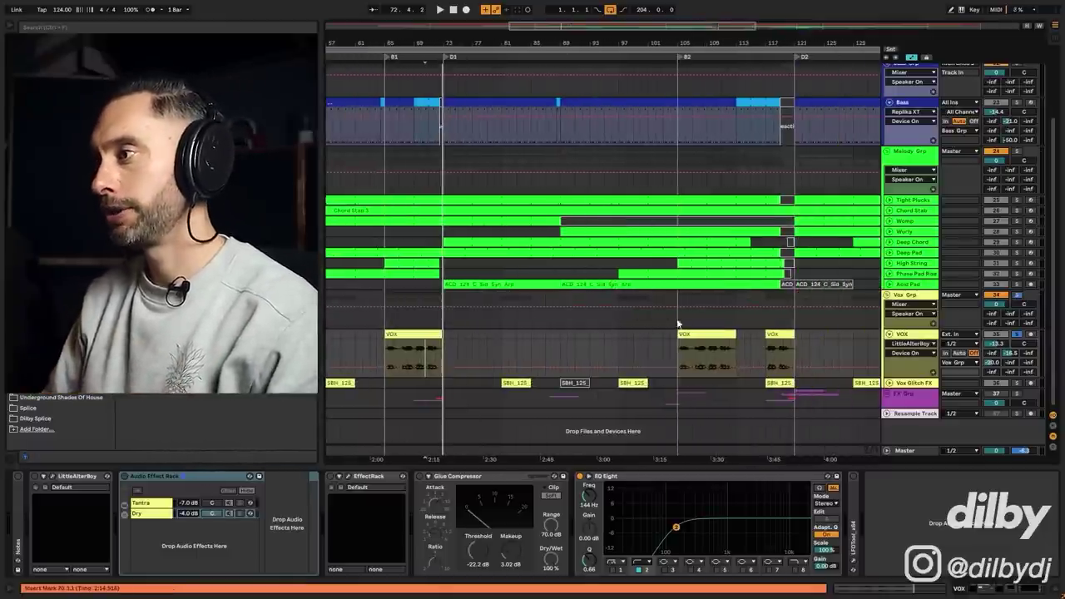
click(503, 331)
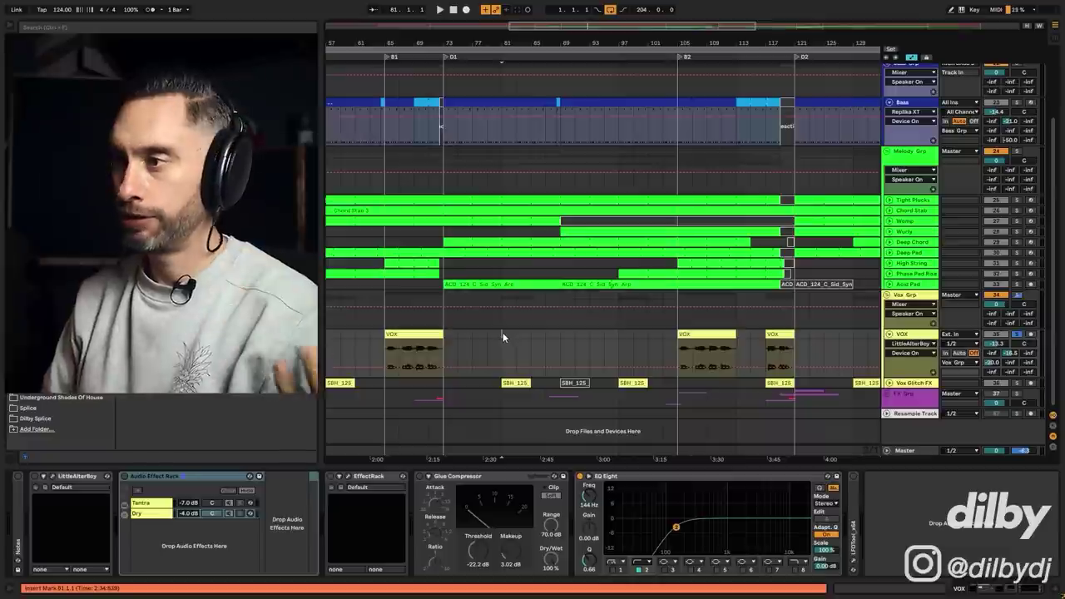
drag(502, 335, 369, 335)
click(392, 334)
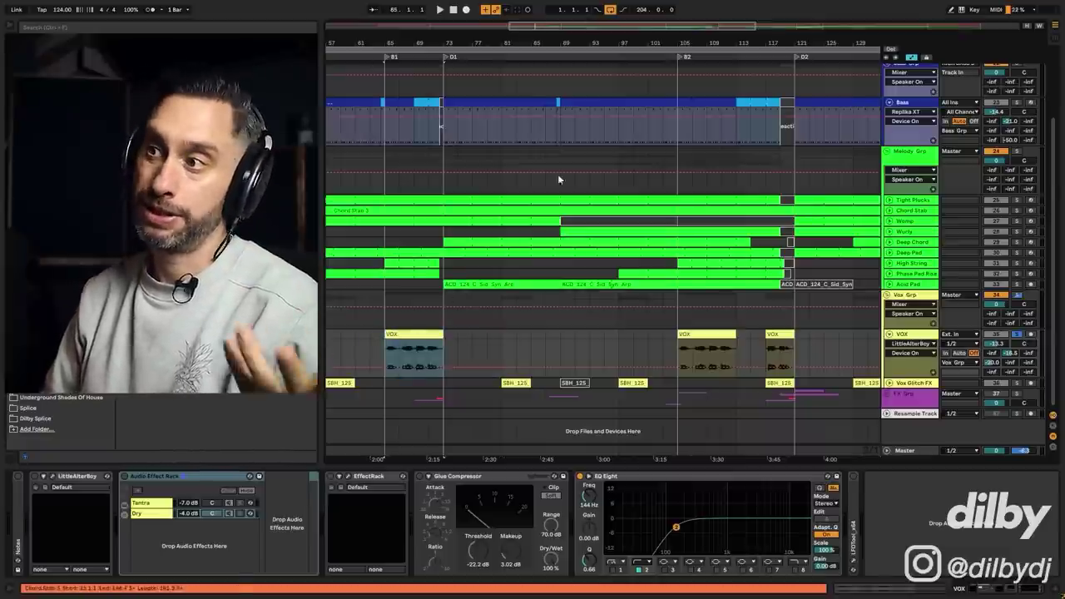
drag(450, 43, 450, 20)
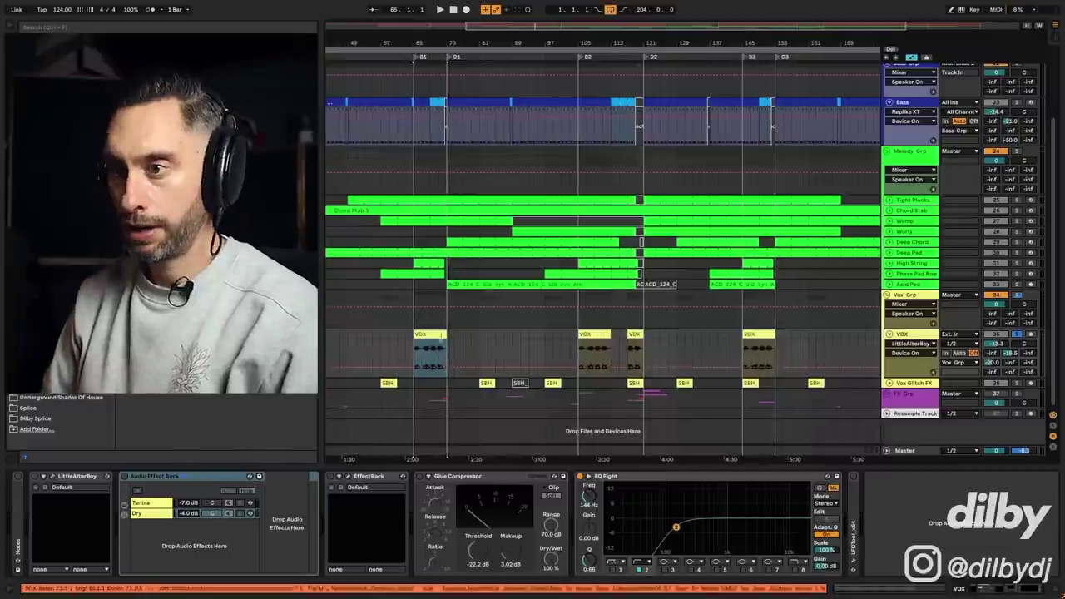
Switch on VOX's LittleAlterBoy, show its plugin window clear of the vocal clips, and play the soloed vocal from bar 67.
click(30, 480)
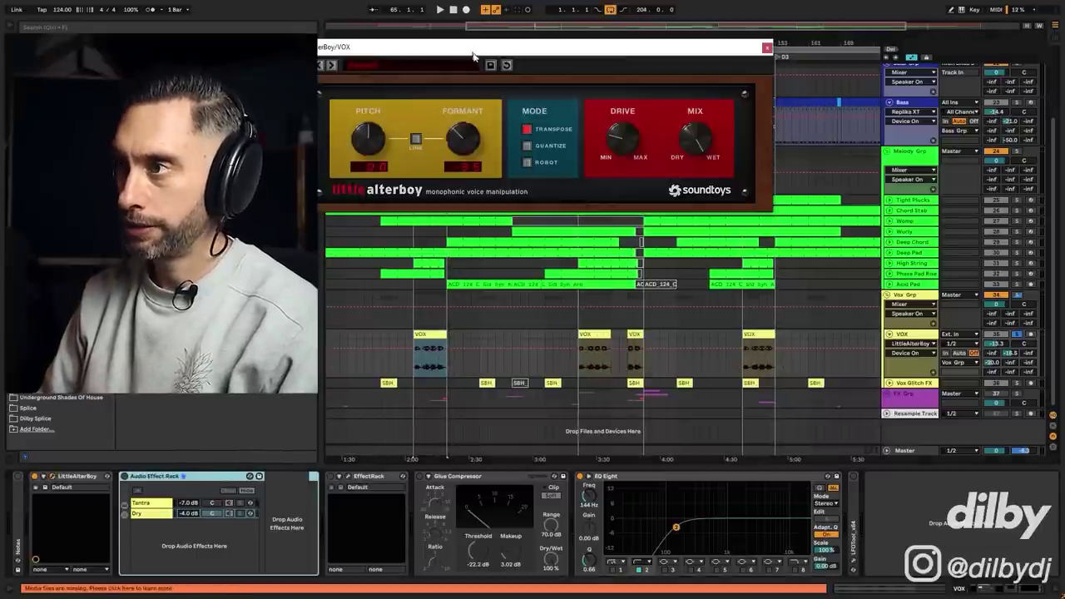
drag(472, 56, 582, 129)
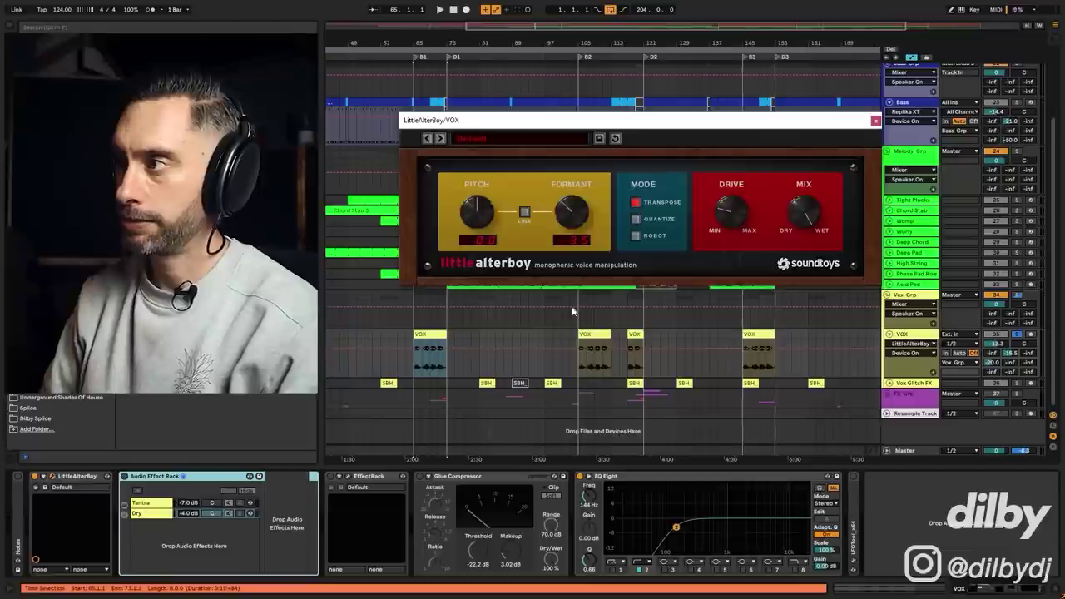
click(422, 359)
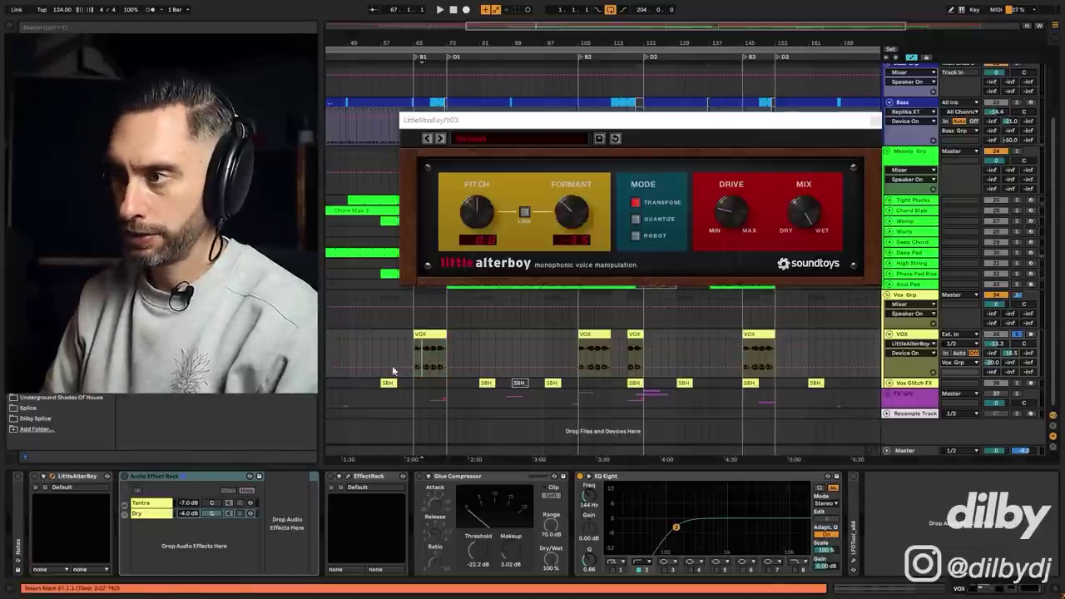
key(space)
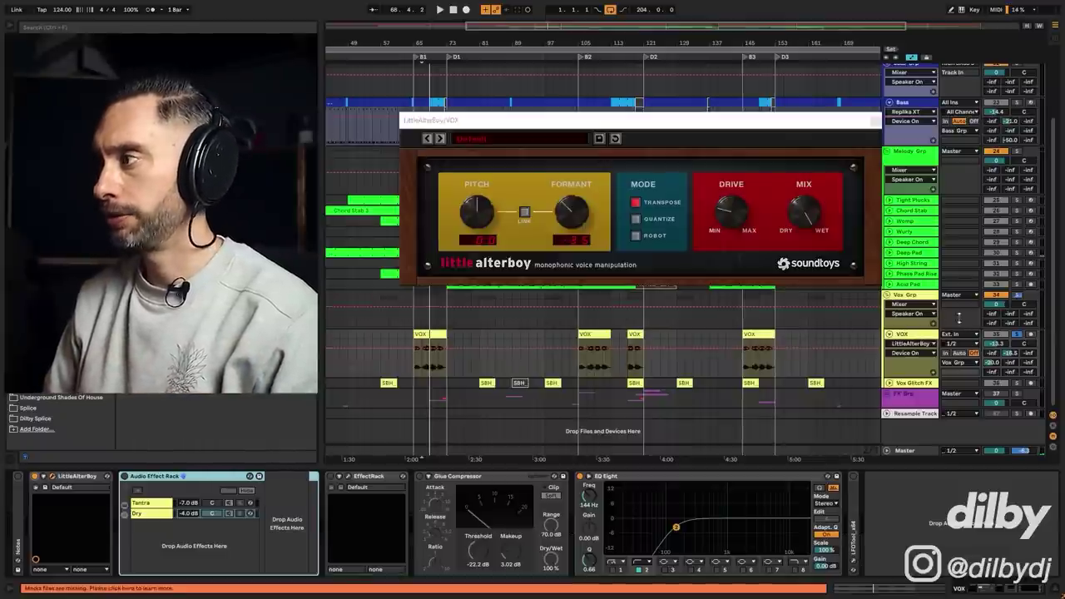
Unsolo VOX and compare it in the full mix from bar 67 with LittleAlterBoy bypassed and enabled.
key(space)
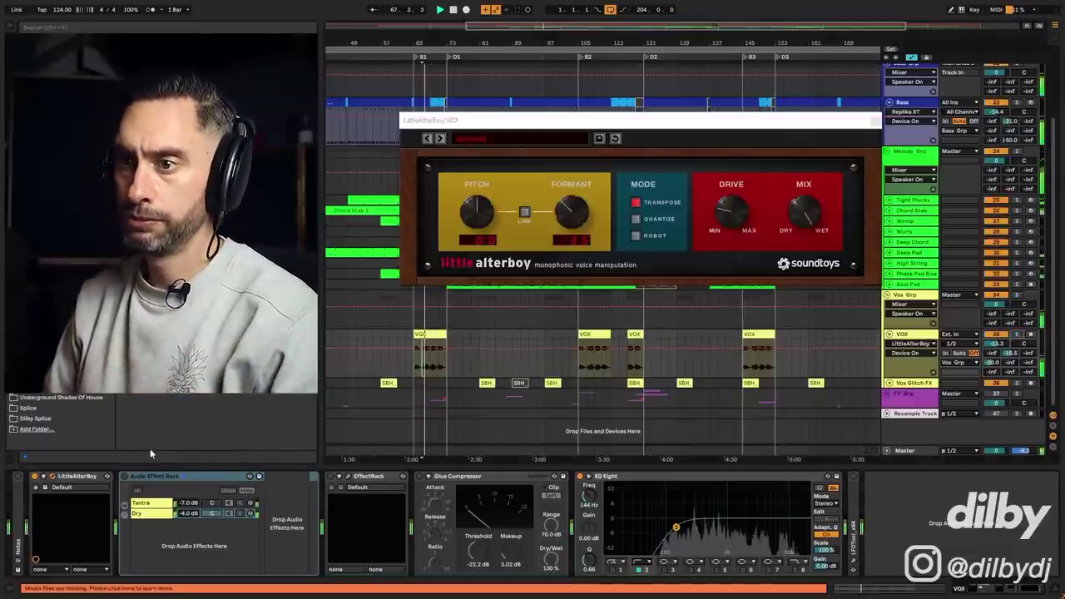
key(space)
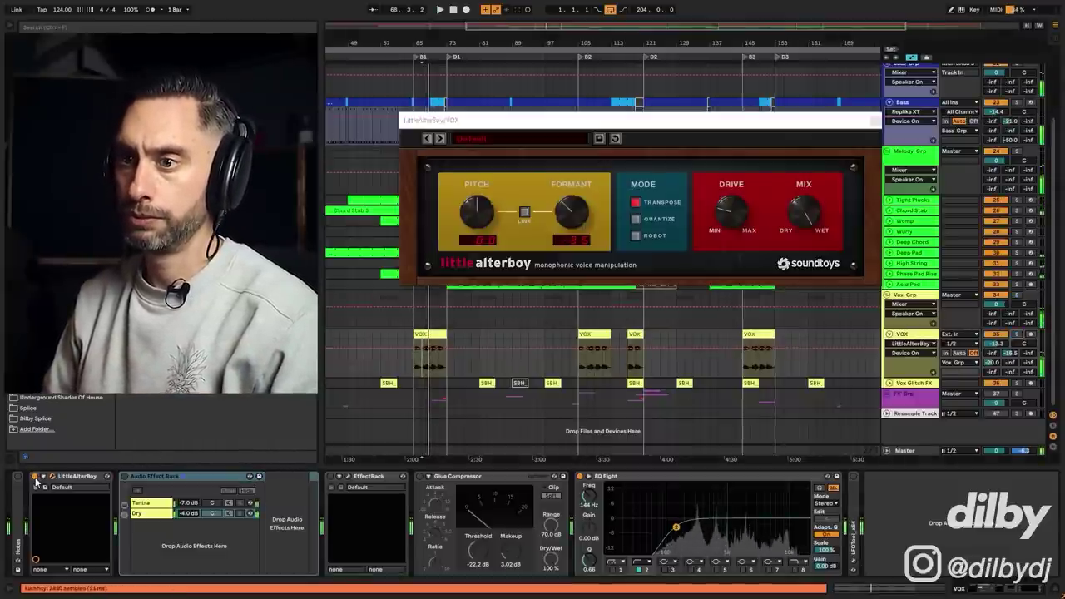
click(35, 478)
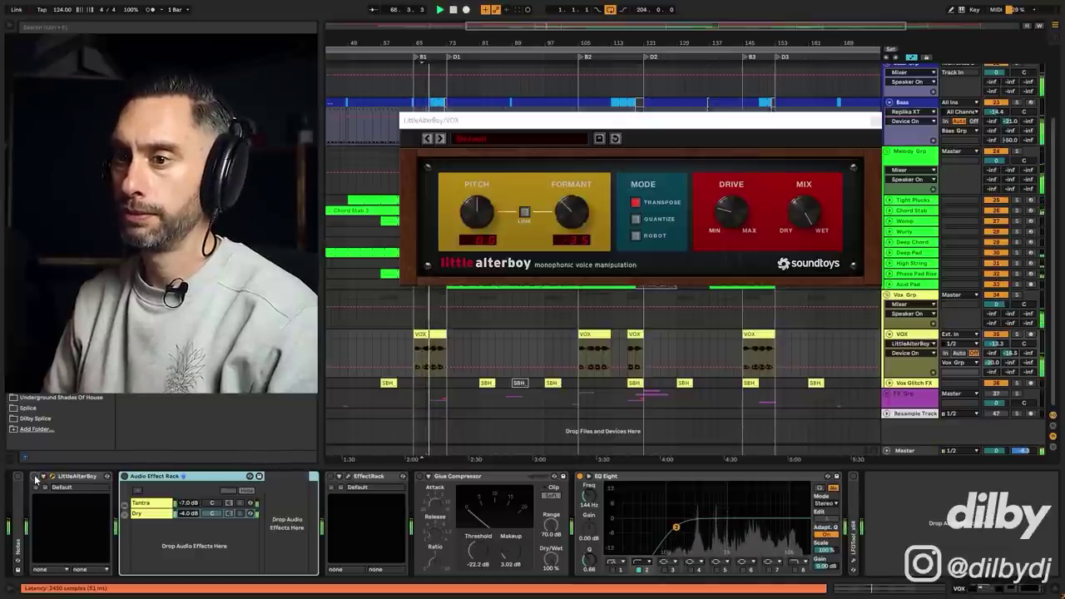
click(34, 477)
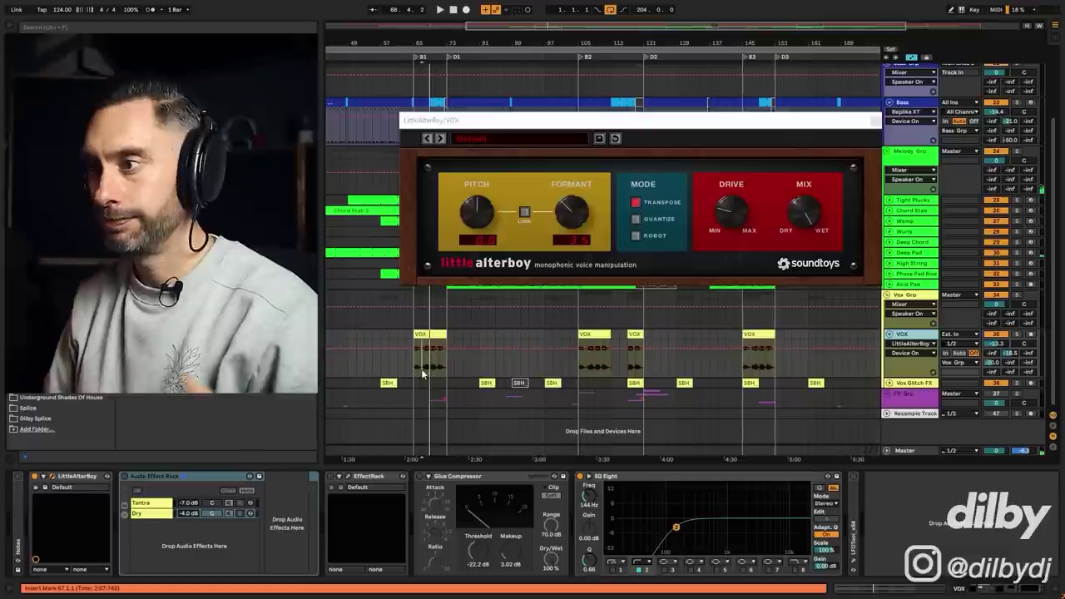
key(space)
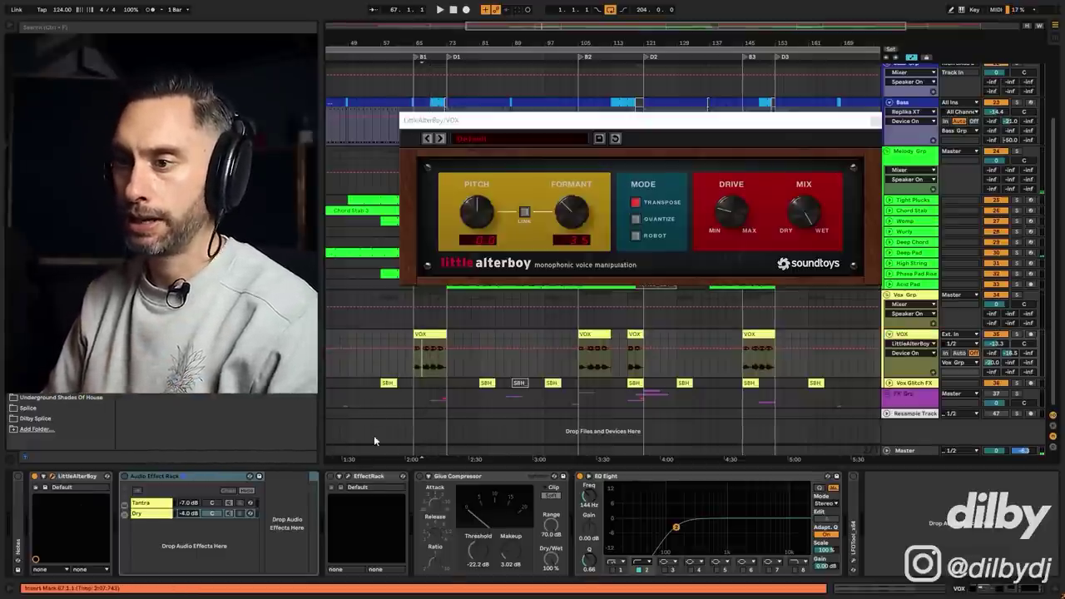
Show the devices of the Dry and Tantra chains in VOX's Audio Effect Rack, and unfold Tantra's SIDE CHAIN compressor.
click(147, 477)
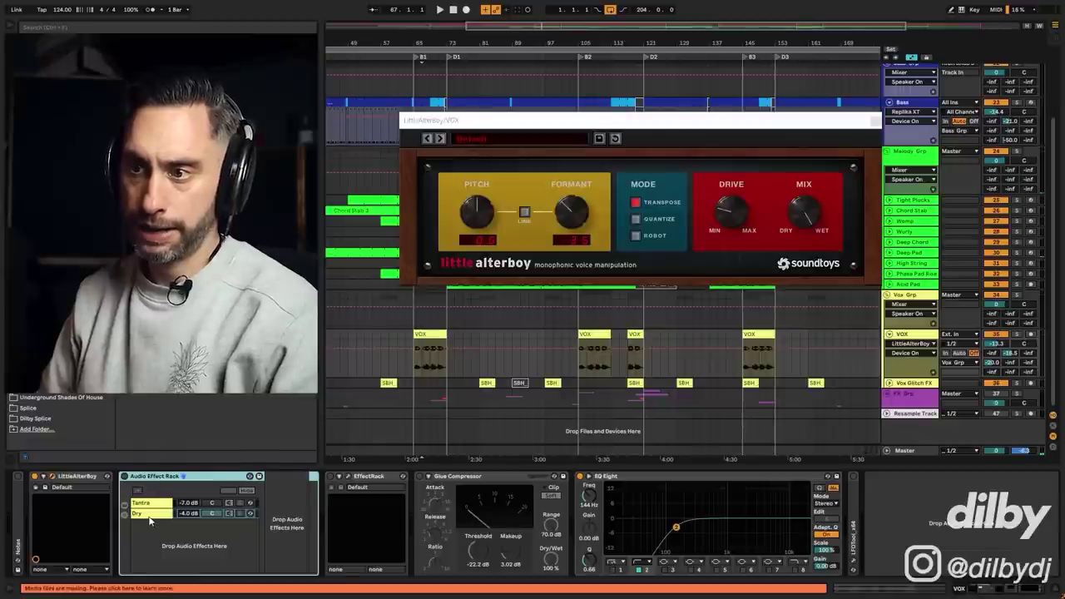
click(144, 515)
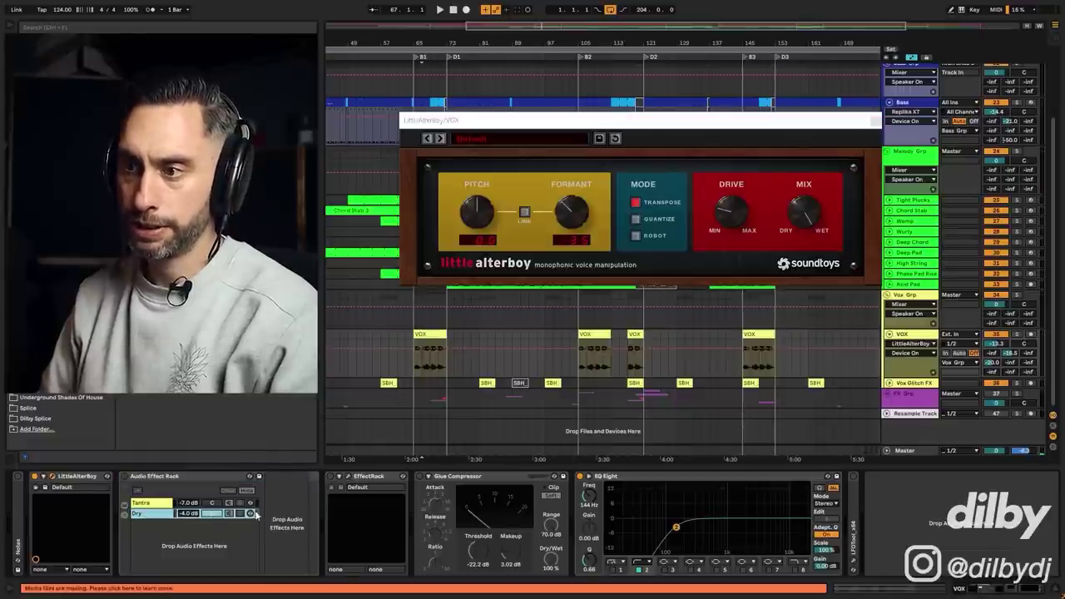
click(153, 503)
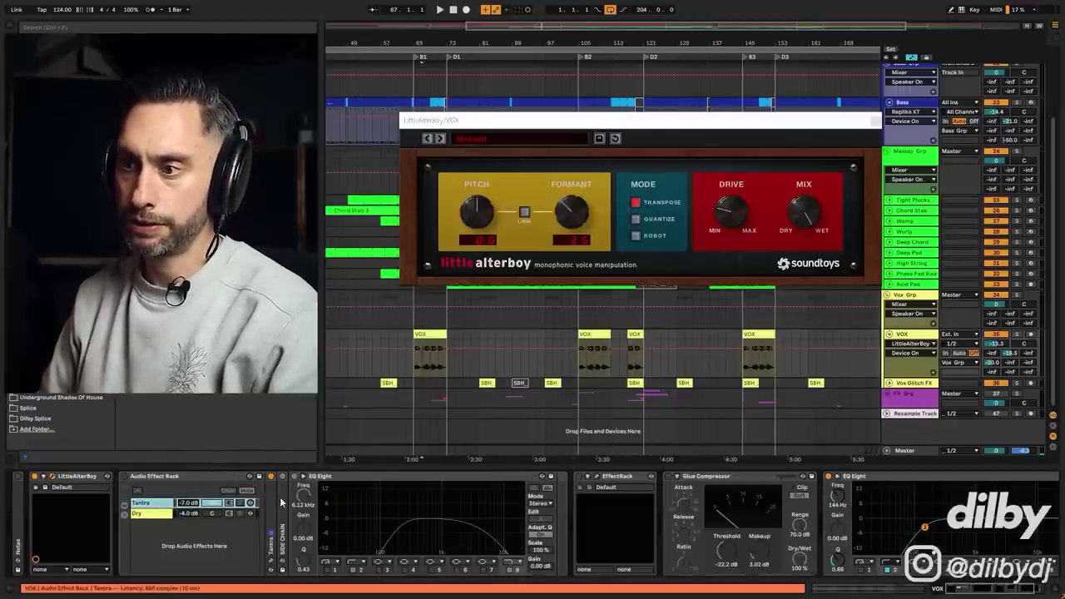
double_click(283, 501)
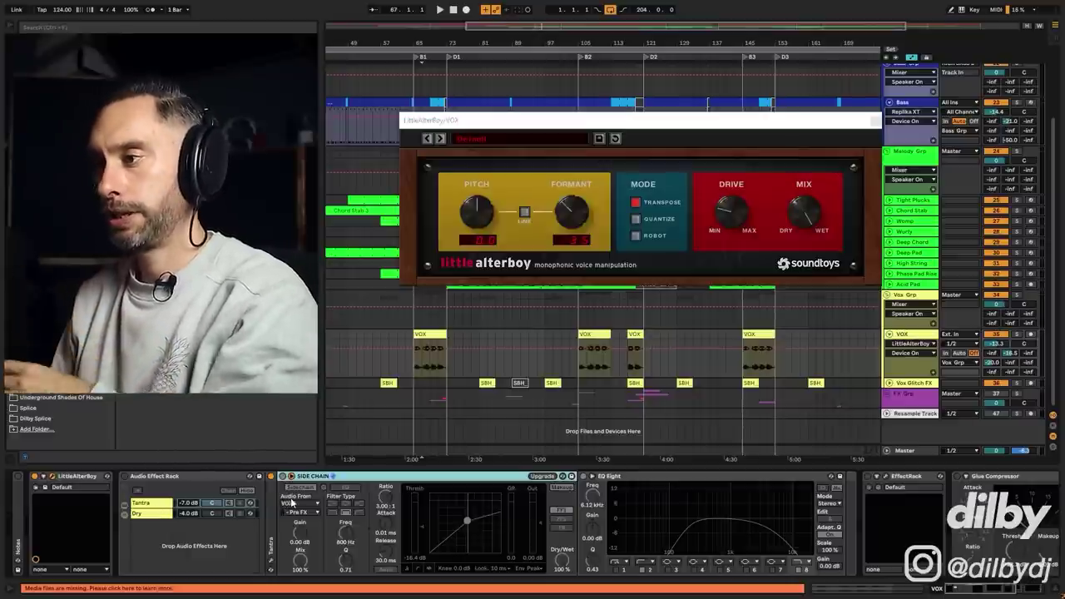
Switch on VOX's Audio Effect Rack and compare the soloed vocal from bar 67 with the rack bypassed and enabled.
click(121, 480)
key(space)
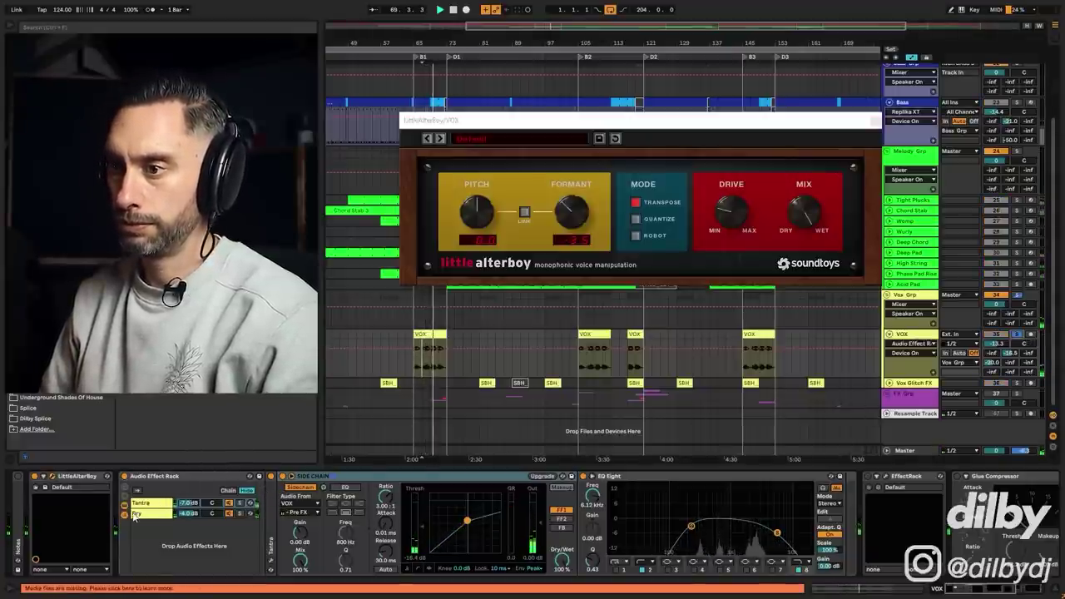
click(123, 477)
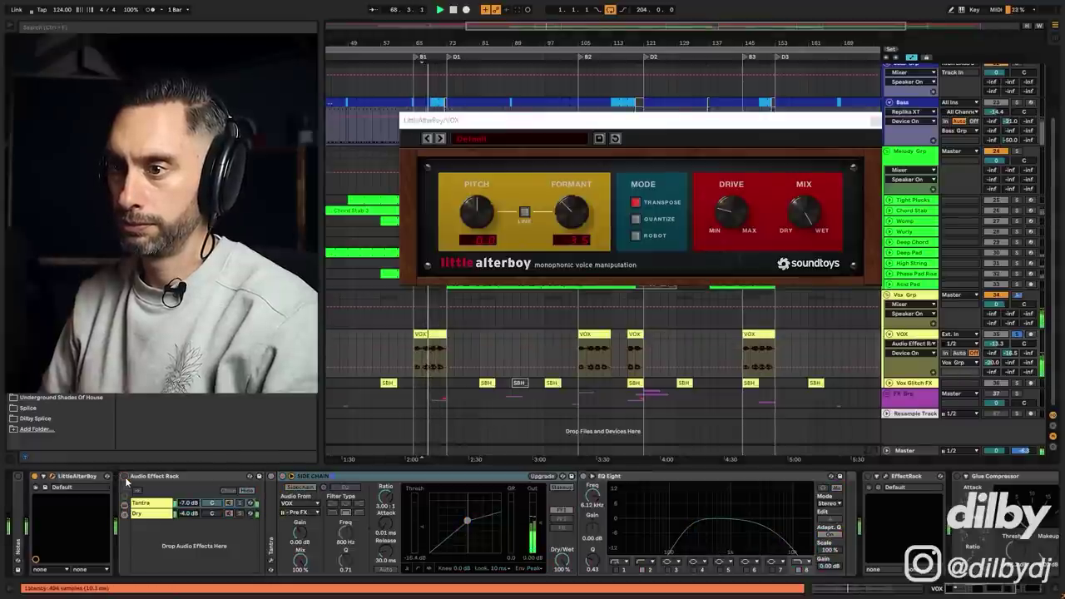
click(124, 476)
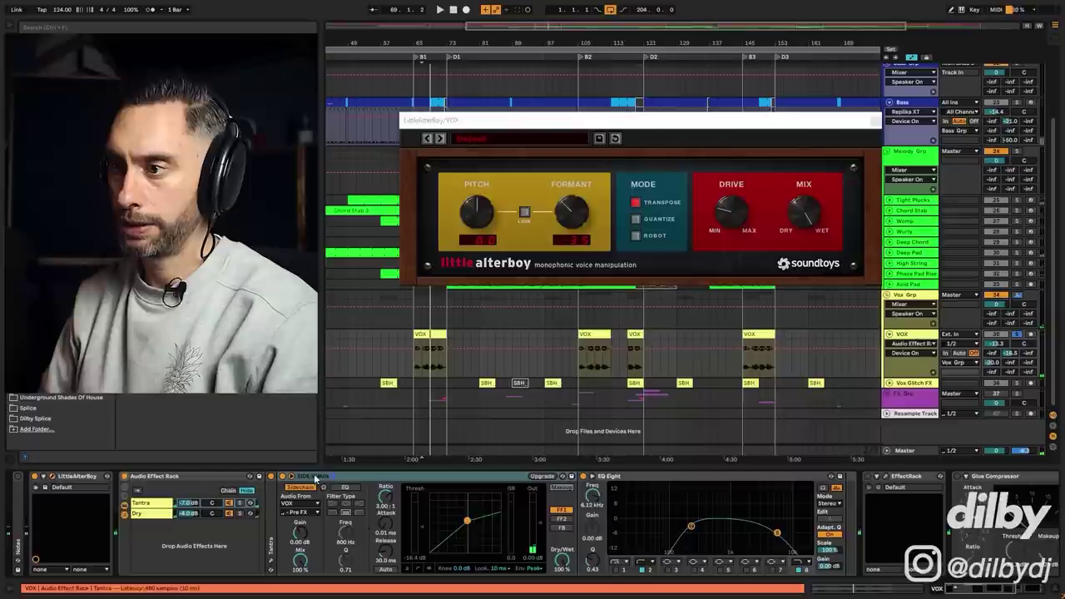
Play the soloed vocal from bar 67 with Tantra's SIDE CHAIN compressor selected, and hide the rack's chain devices.
click(282, 477)
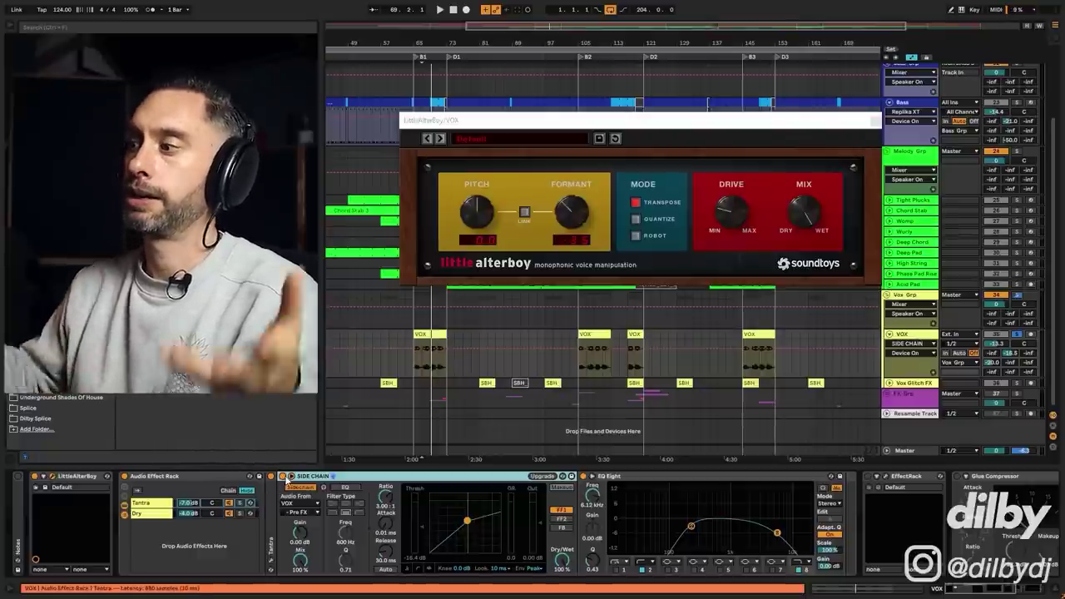
key(space)
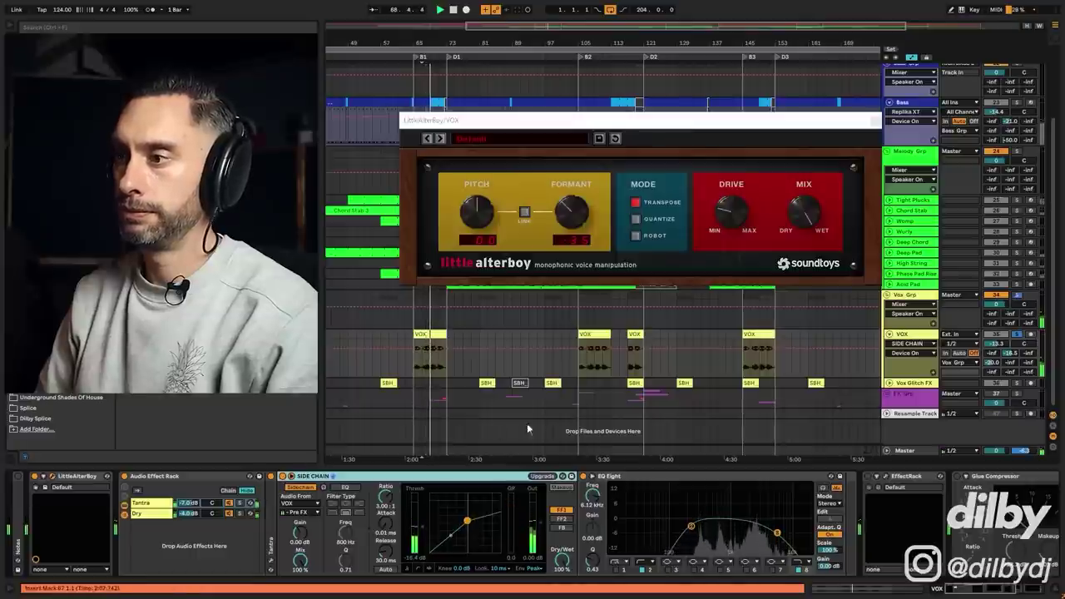
click(124, 516)
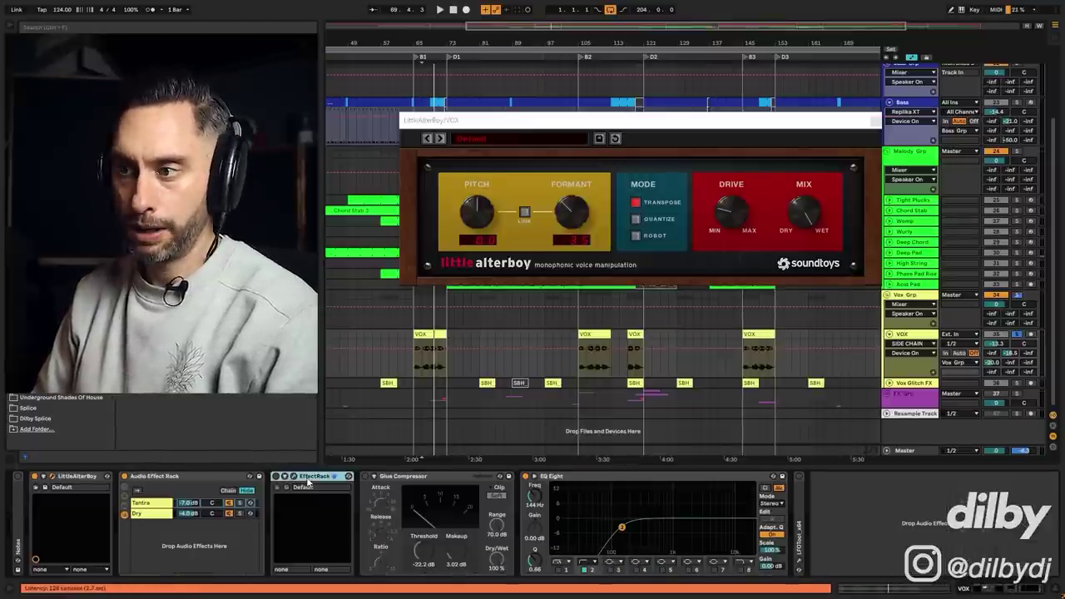
Switch on VOX's EffectRack, look over its Decapitator and EchoBoy modules, and close the plugin window.
click(284, 476)
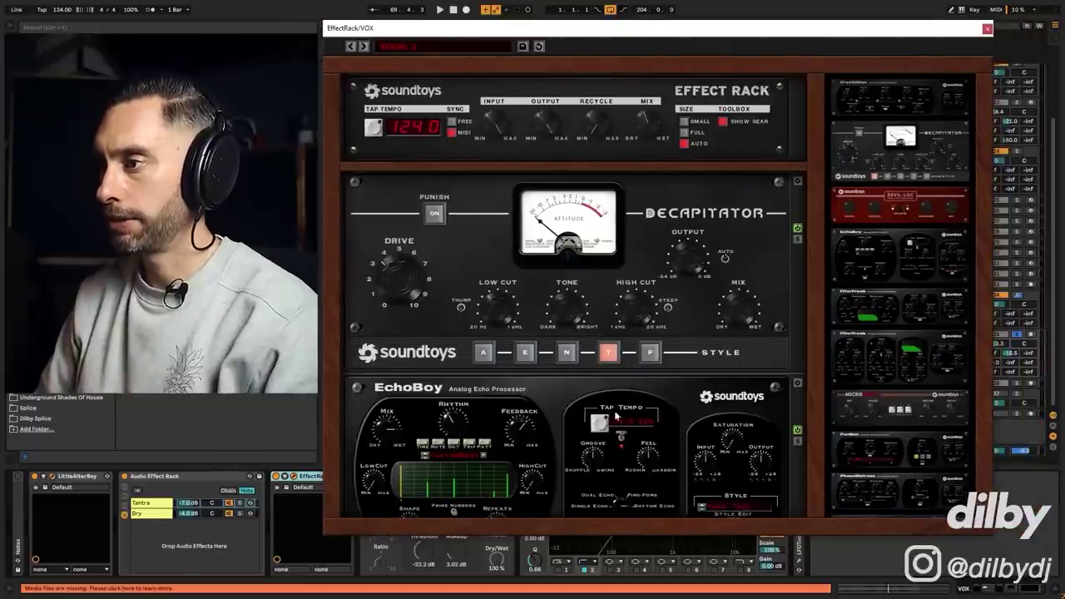
scroll(649, 410, down, 3)
scroll(692, 265, up, 3)
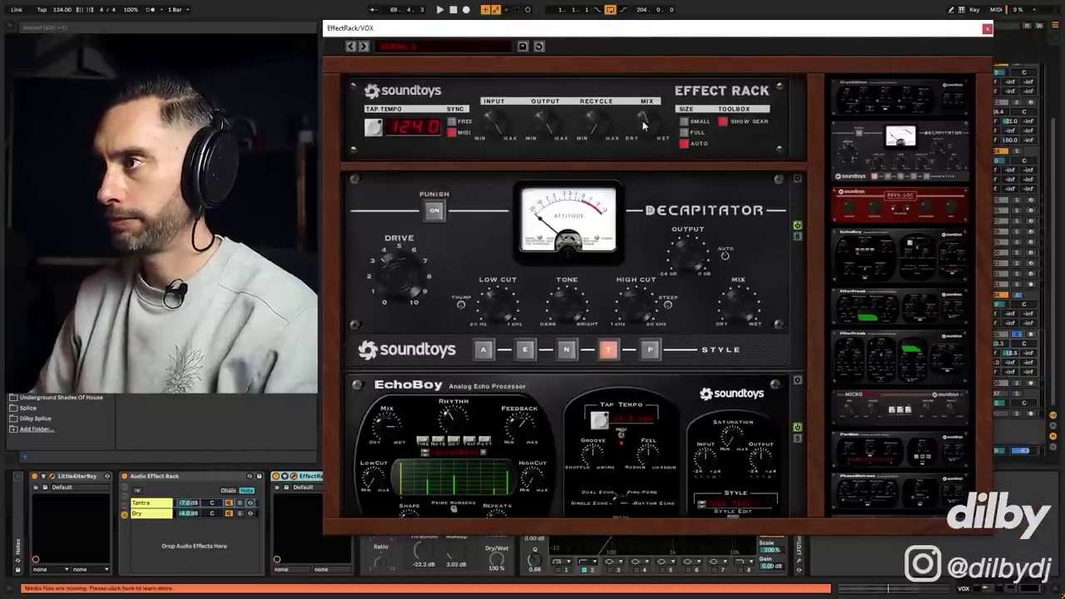
drag(774, 32, 756, 42)
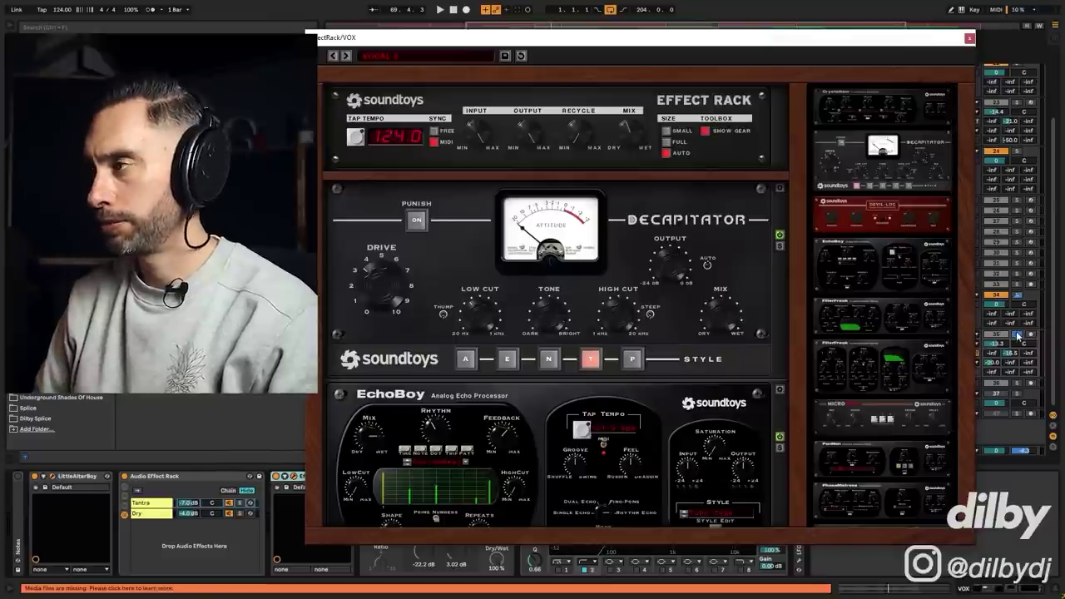
click(967, 37)
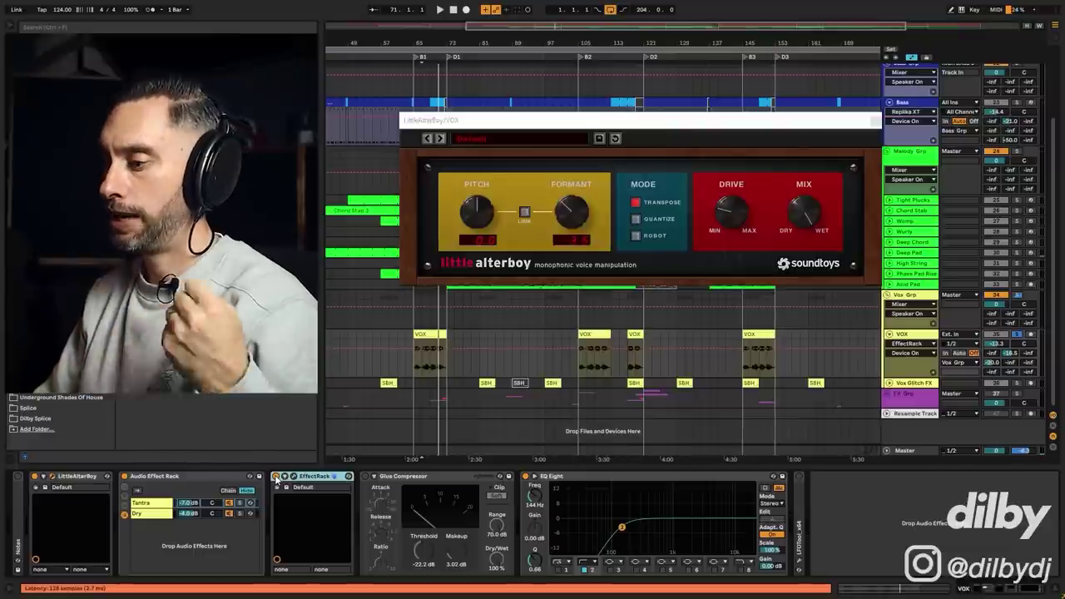
Switch on VOX's Glue Compressor and play the soloed vocal from bar 67.
click(373, 420)
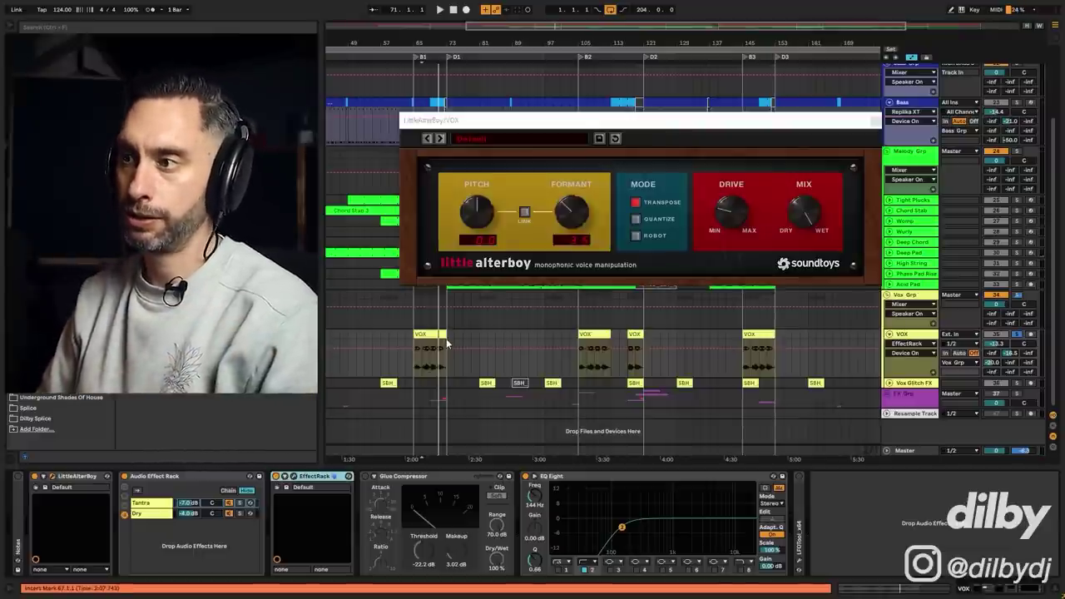
click(364, 484)
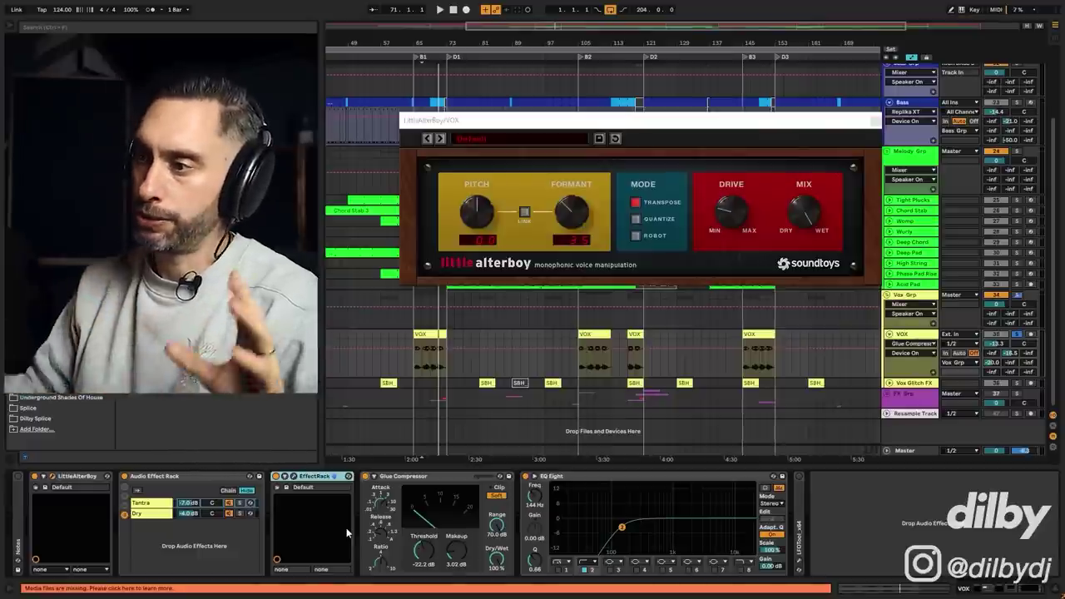
key(space)
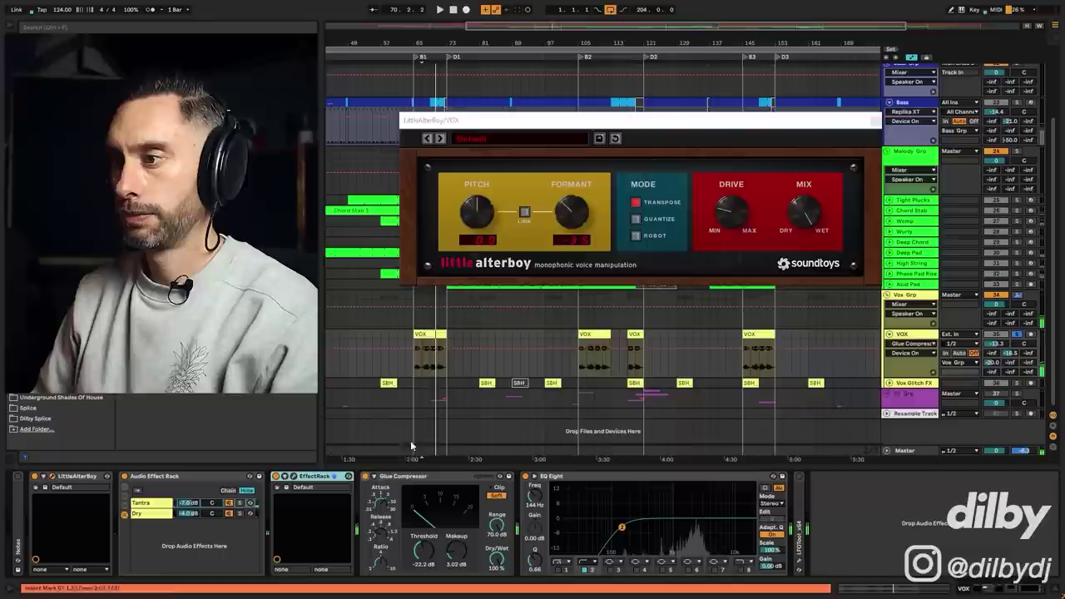
Unsolo VOX and show the automation lanes of its D-PP/3 Delay and B-Synth Verb sends.
click(281, 480)
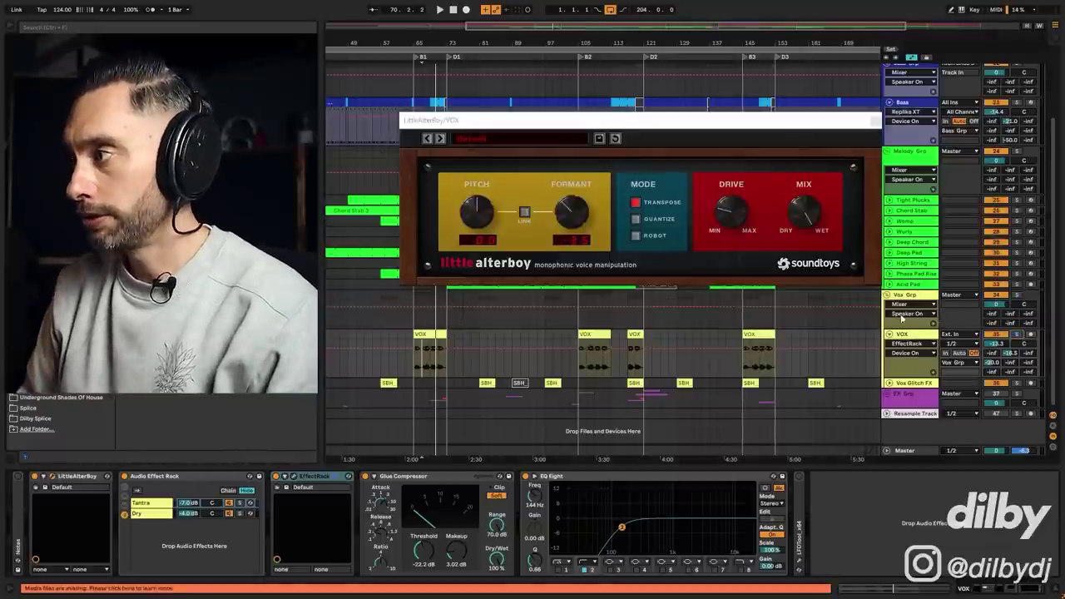
click(992, 366)
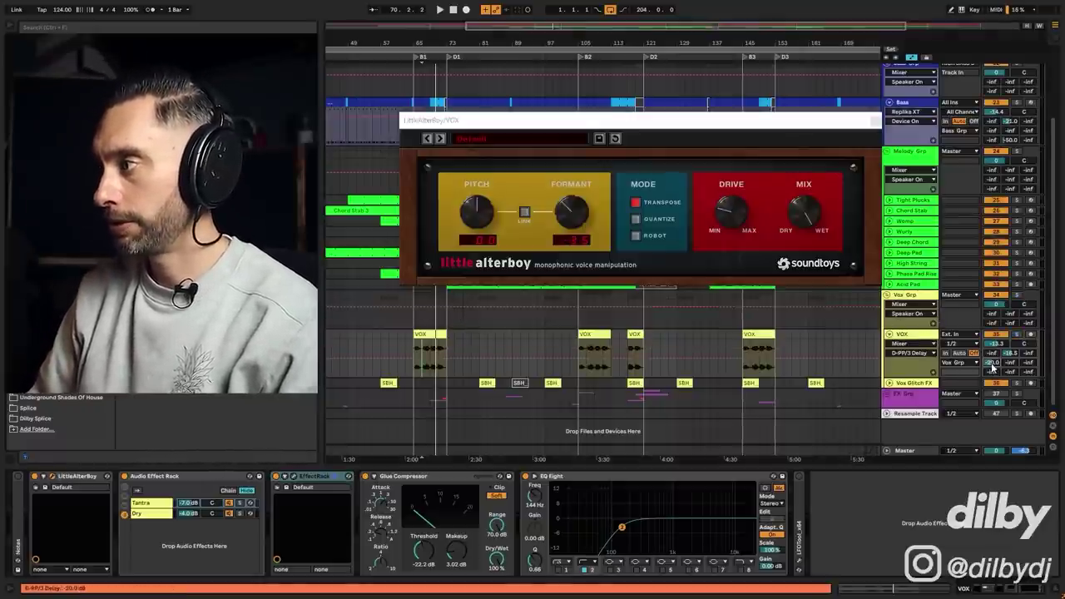
click(1010, 358)
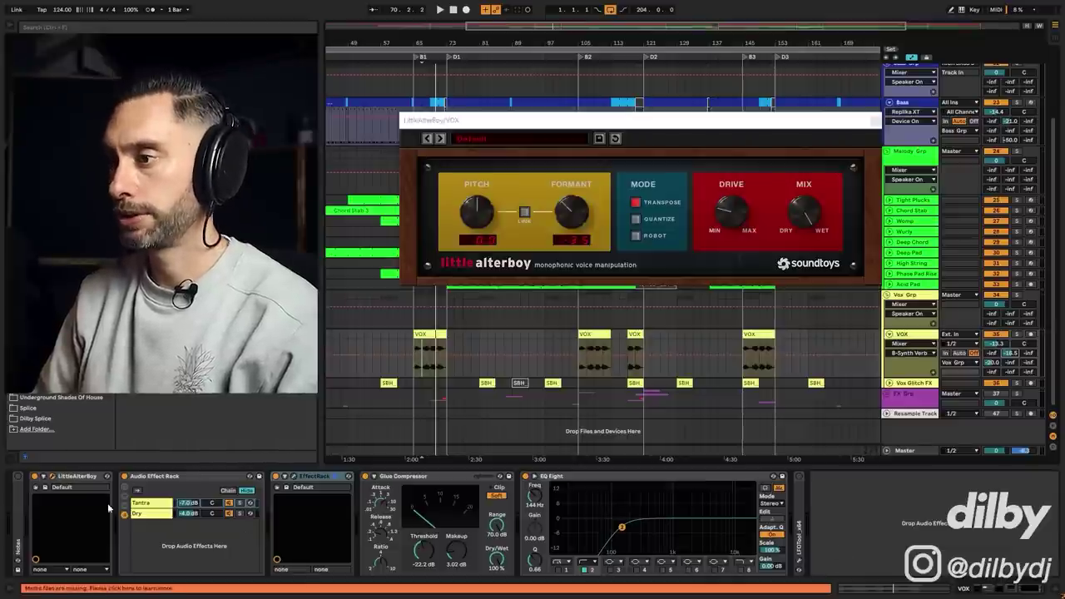
Select the VOX clip at bar 117 with its track unfolded, and play the full mix from there into the D2 drop.
click(430, 334)
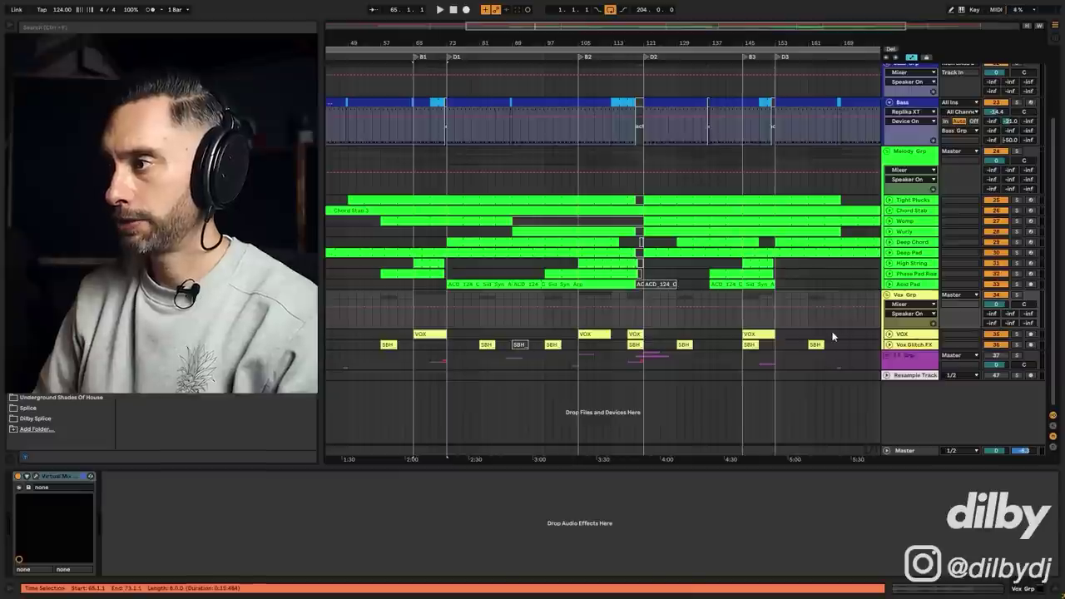
drag(834, 332, 417, 340)
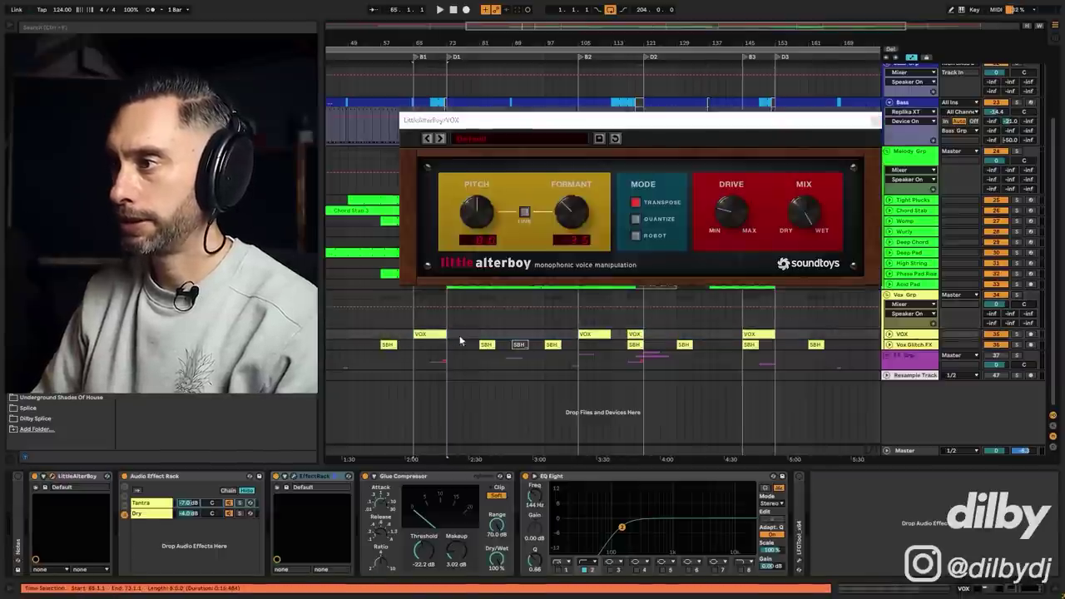
click(635, 334)
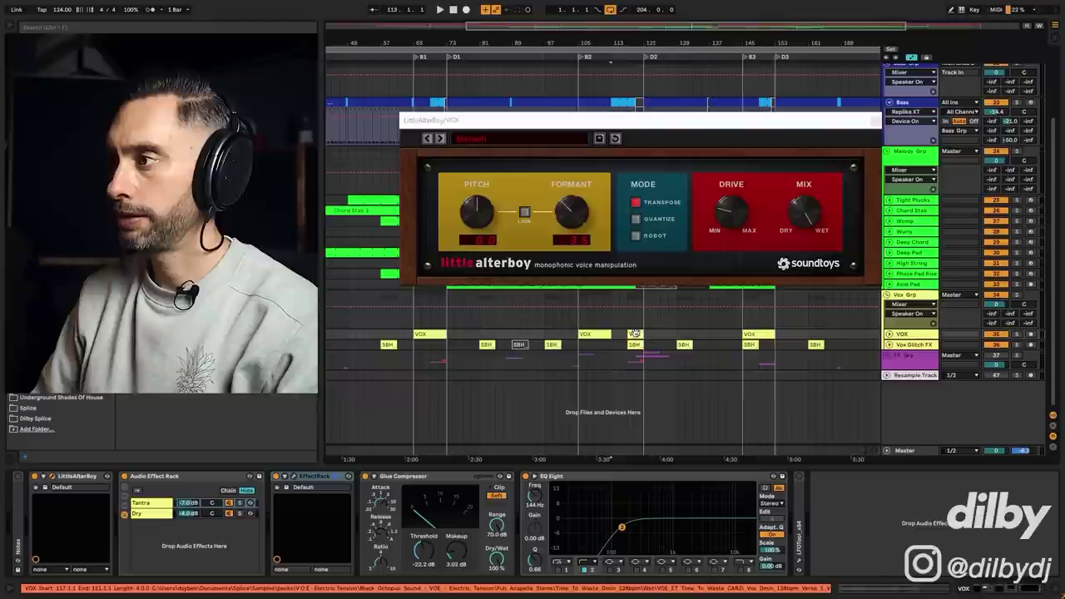
click(888, 333)
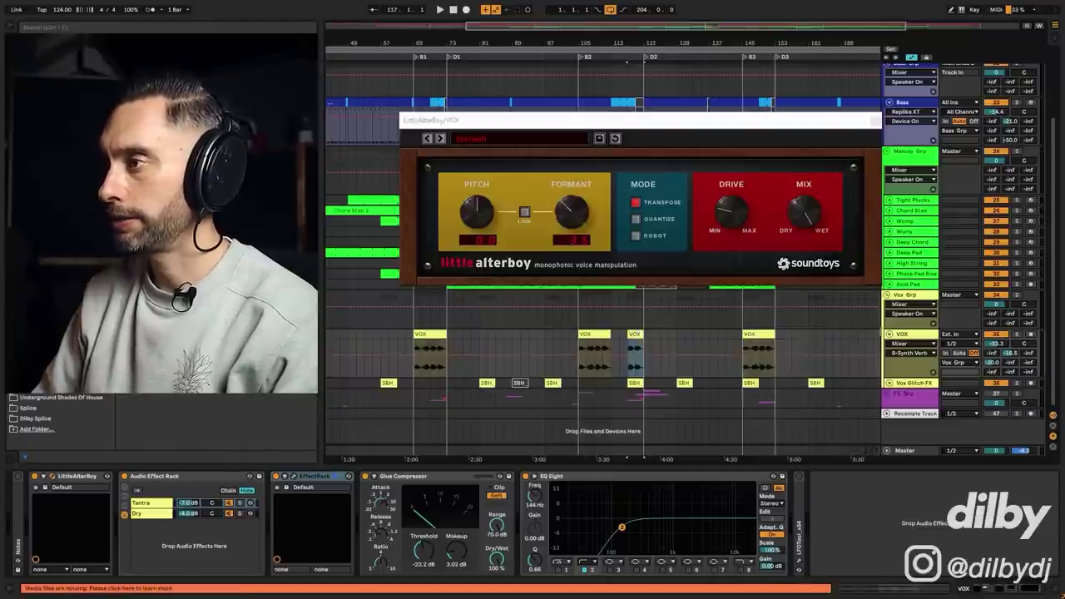
key(space)
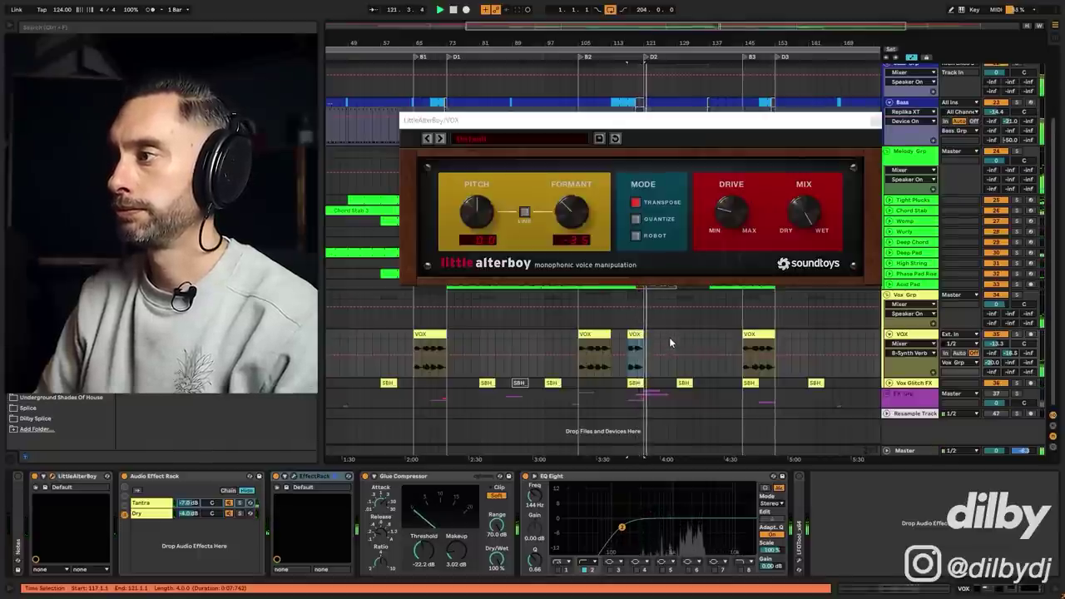
Close the LittleAlterBoy window and highlight bars 119 to 121 across the drum, bass, melody and vocal tracks.
click(668, 338)
click(871, 123)
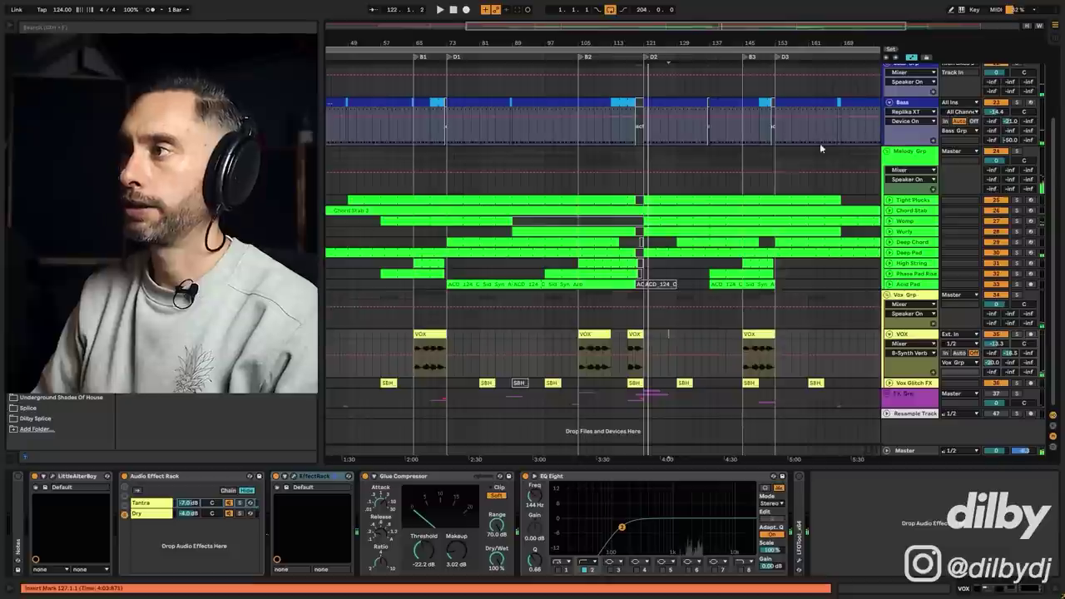
scroll(551, 163, up, 3)
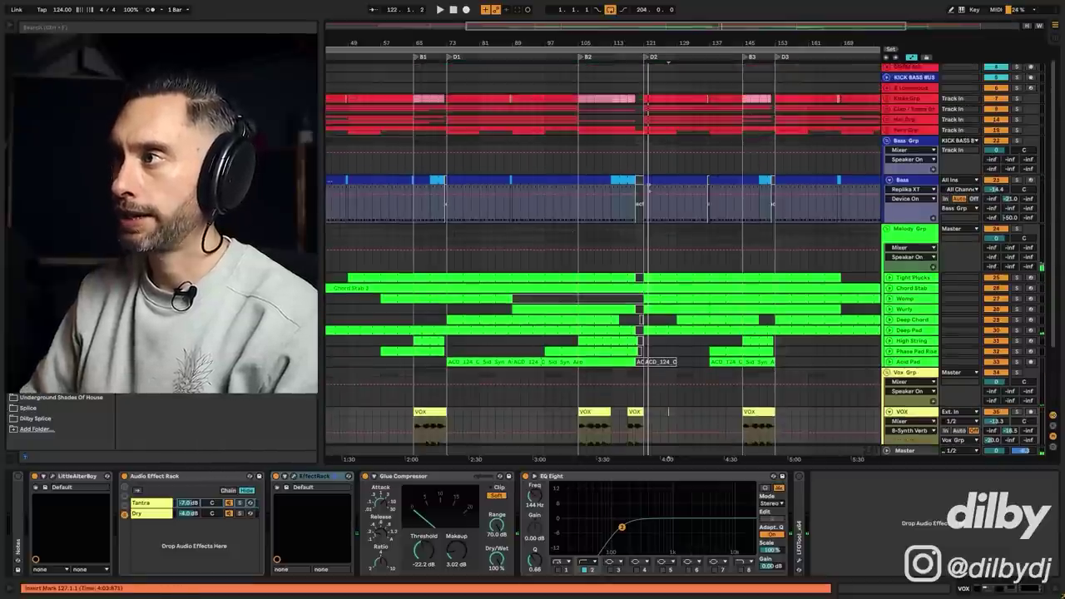
drag(636, 98, 643, 409)
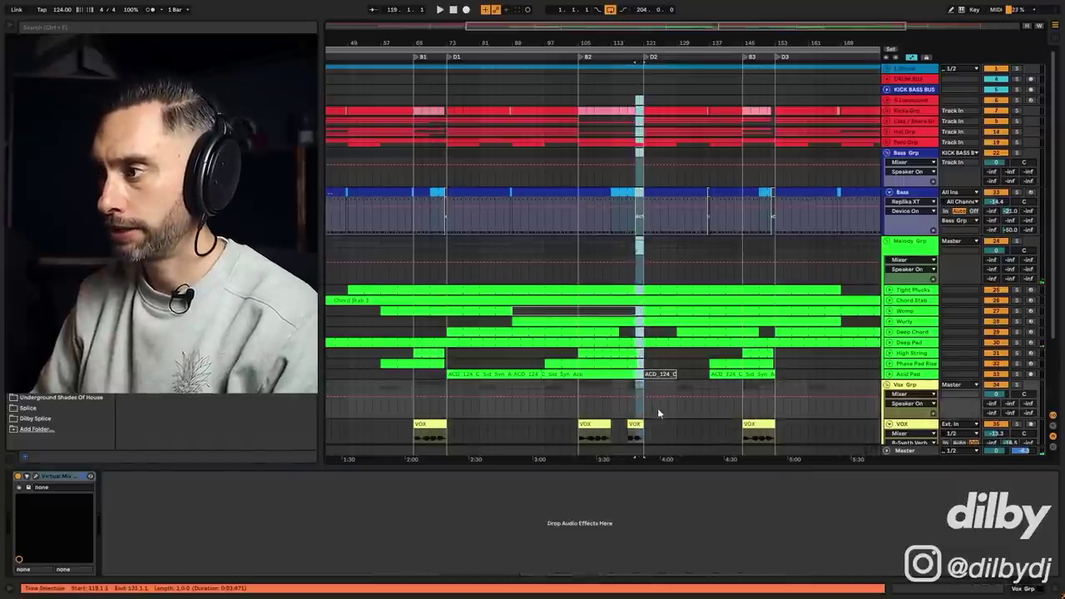
scroll(658, 413, down, 2)
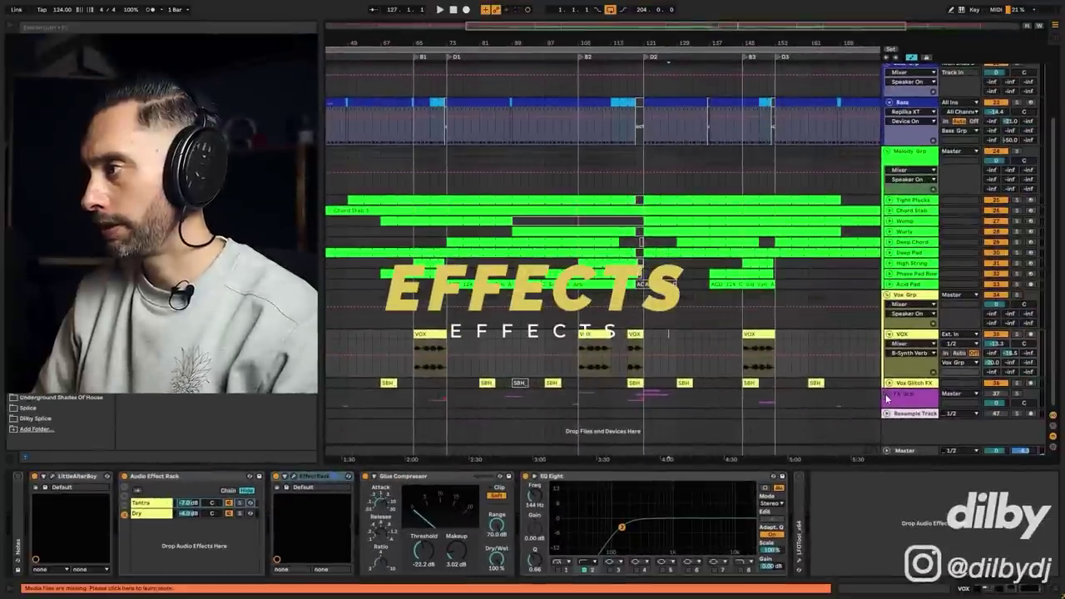
Unfold the FX Grp group to show all of its effect tracks and clips.
click(887, 397)
scroll(887, 399, down, 2)
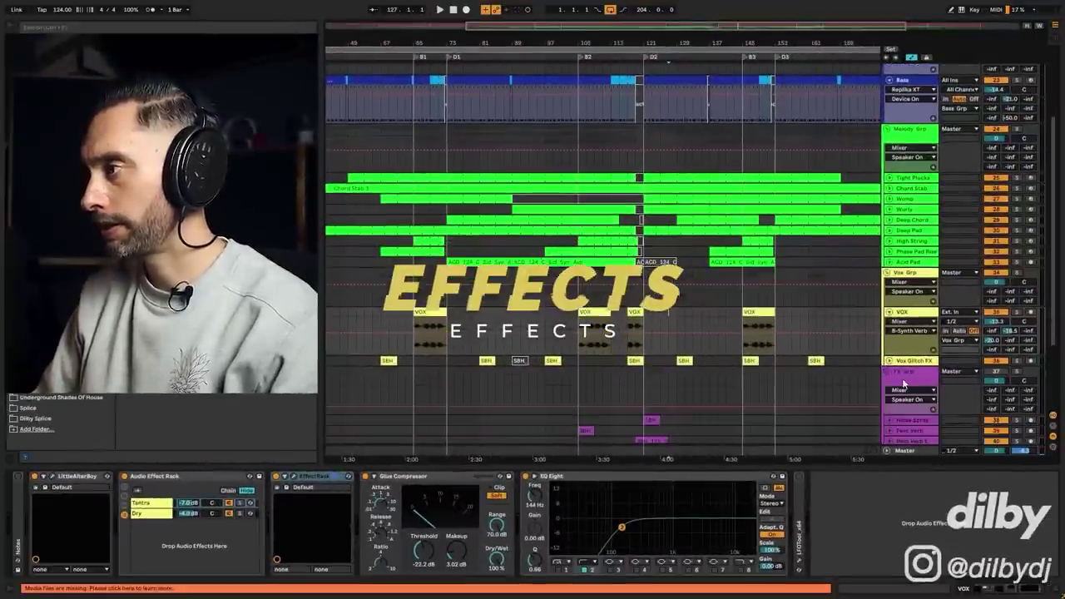
scroll(536, 335, down, 2)
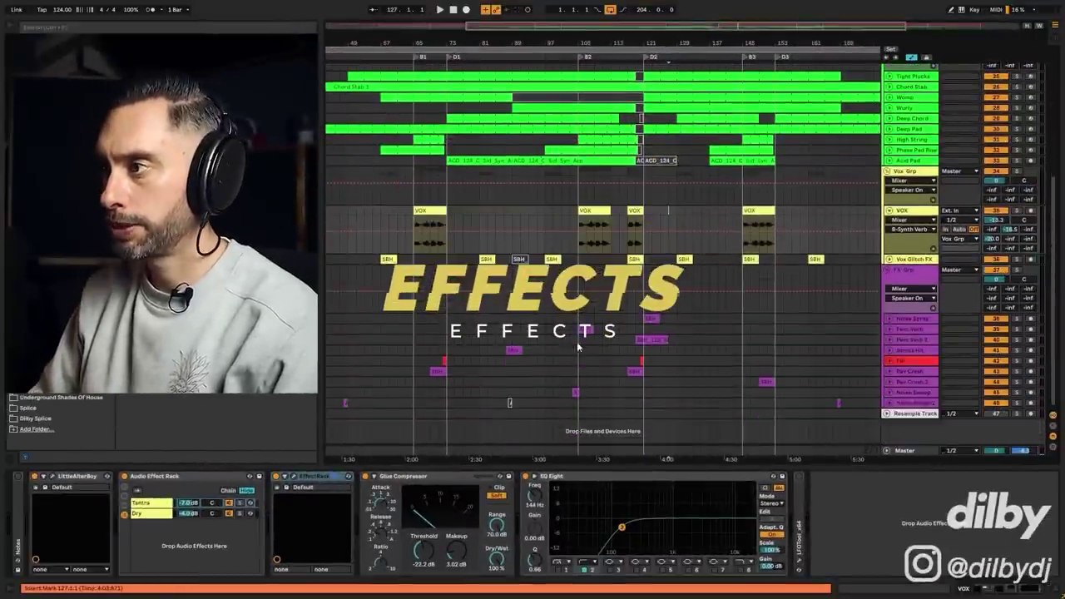
Solo Noise Spray to play its clip from bar 121, and unsolo it to hear the effect in the full mix from bar 119.
click(1015, 320)
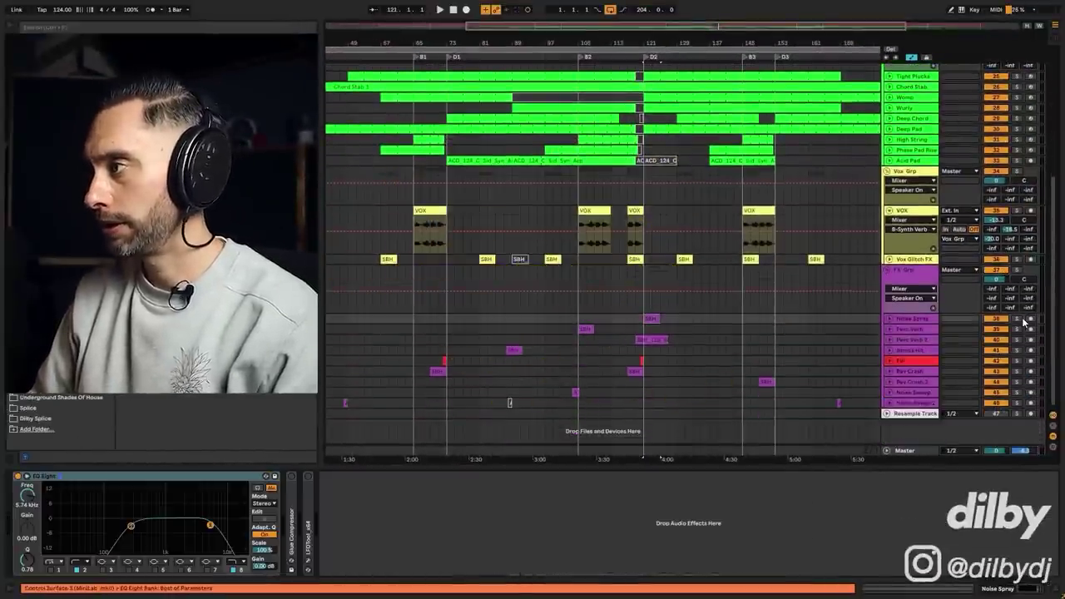
click(1016, 320)
key(space)
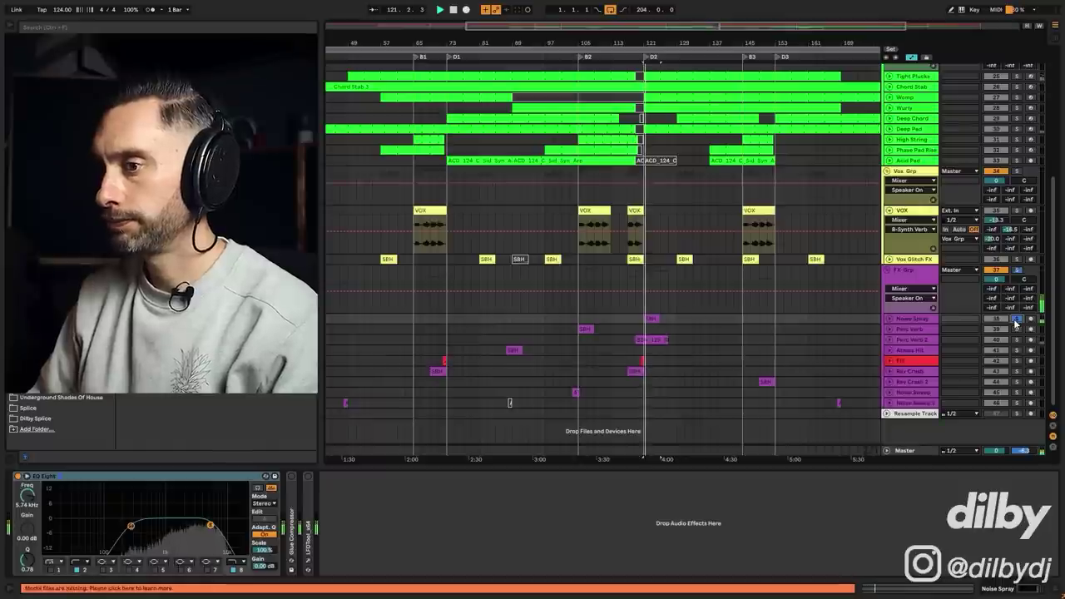
click(636, 319)
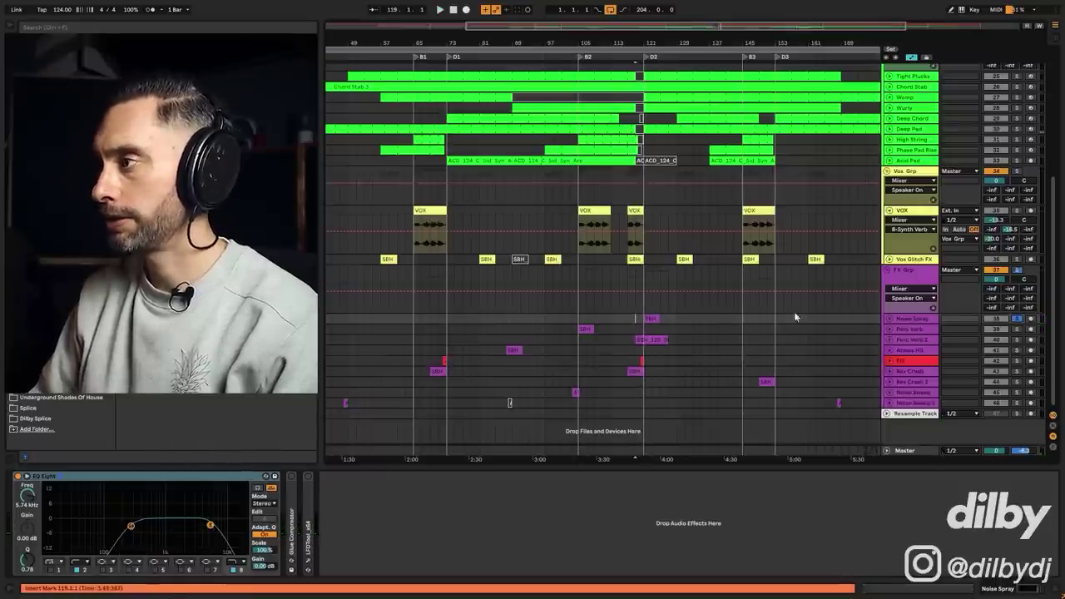
click(1018, 320)
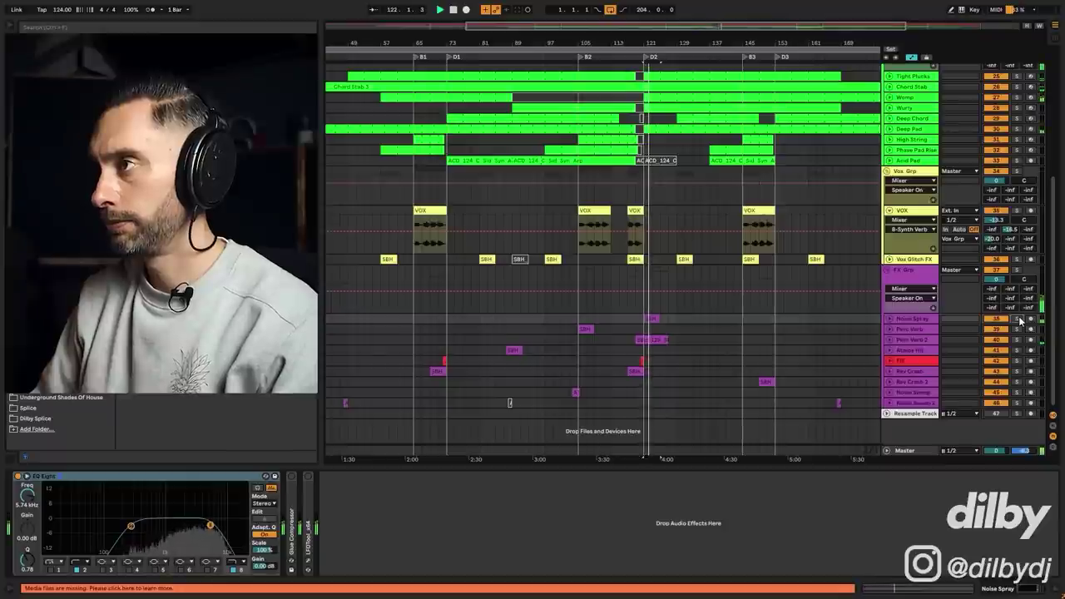
Stop playback and highlight bars 117 to 121 in the FX Grp, then select the Noise Spray clip at bar 121.
key(space)
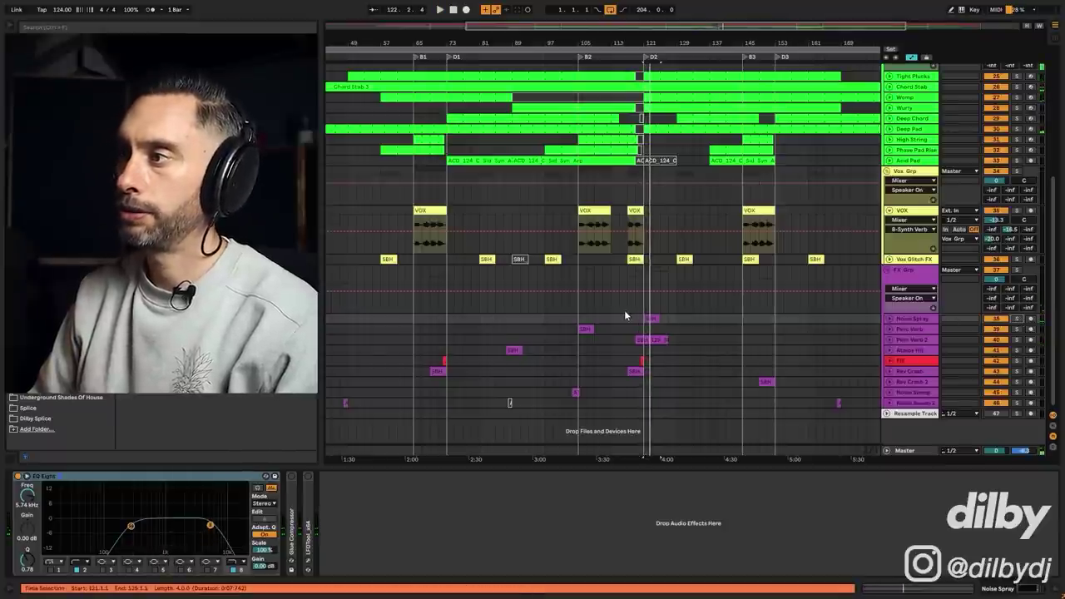
click(624, 310)
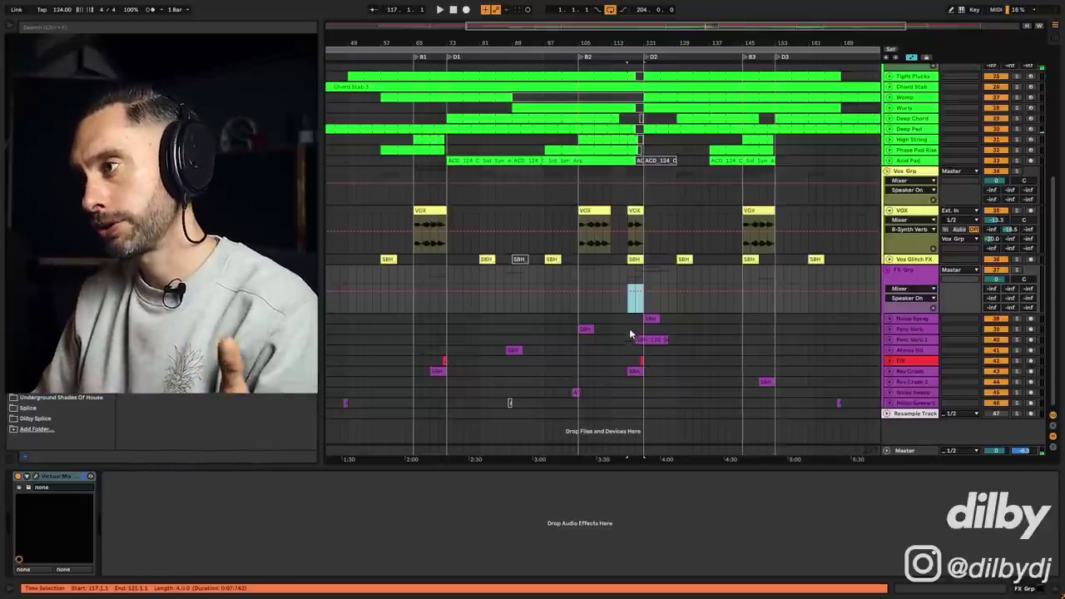
drag(629, 315, 654, 318)
click(654, 317)
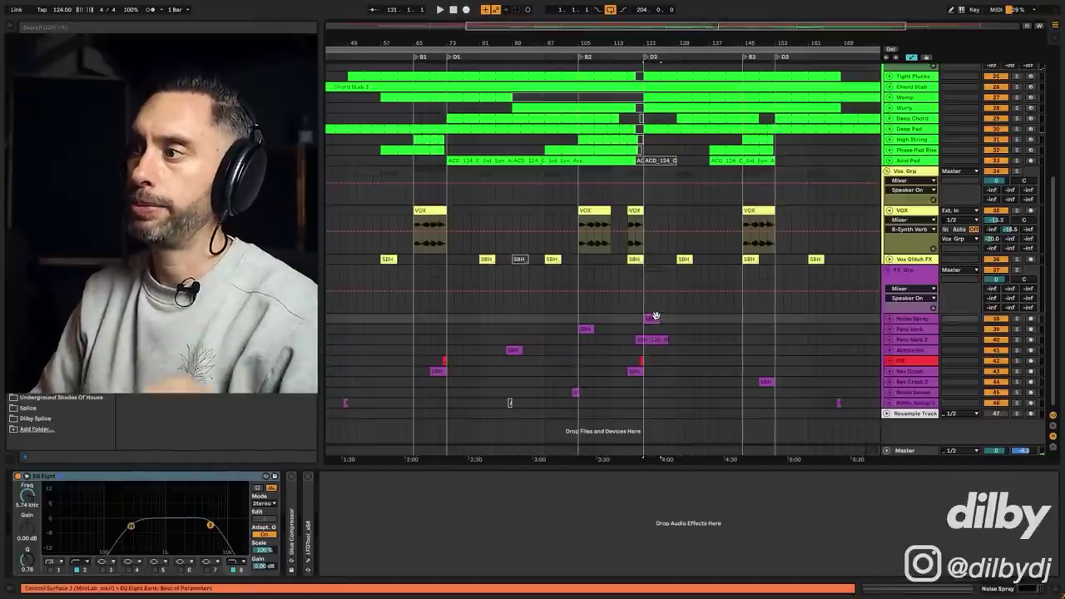
Unfold and solo Perc Verb 2 with its clip at bar 119 selected, and mark bar 119 on the VOX track.
click(653, 340)
click(889, 339)
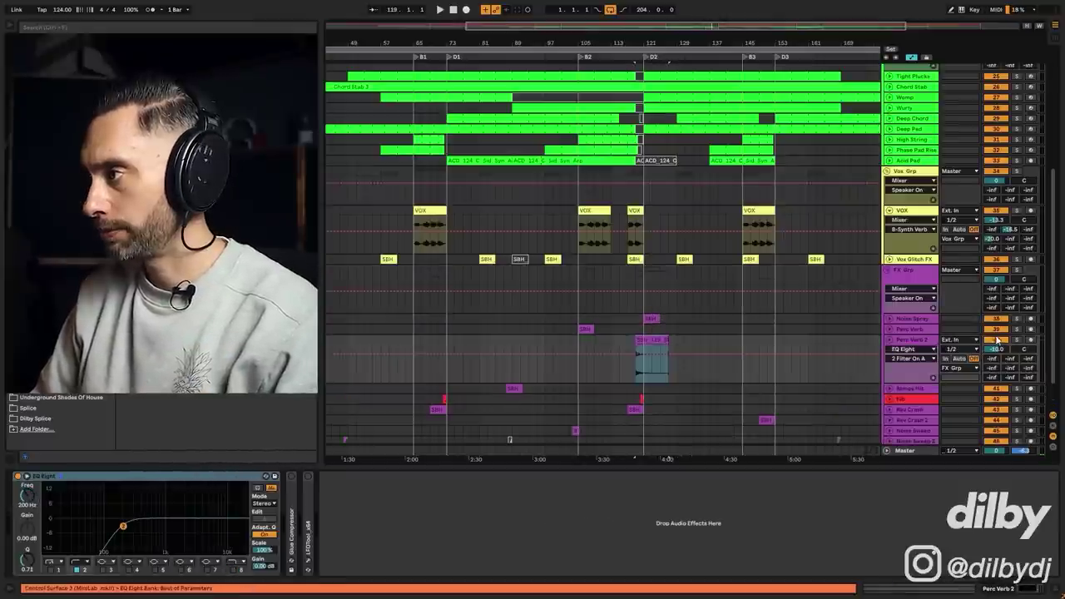
click(1016, 340)
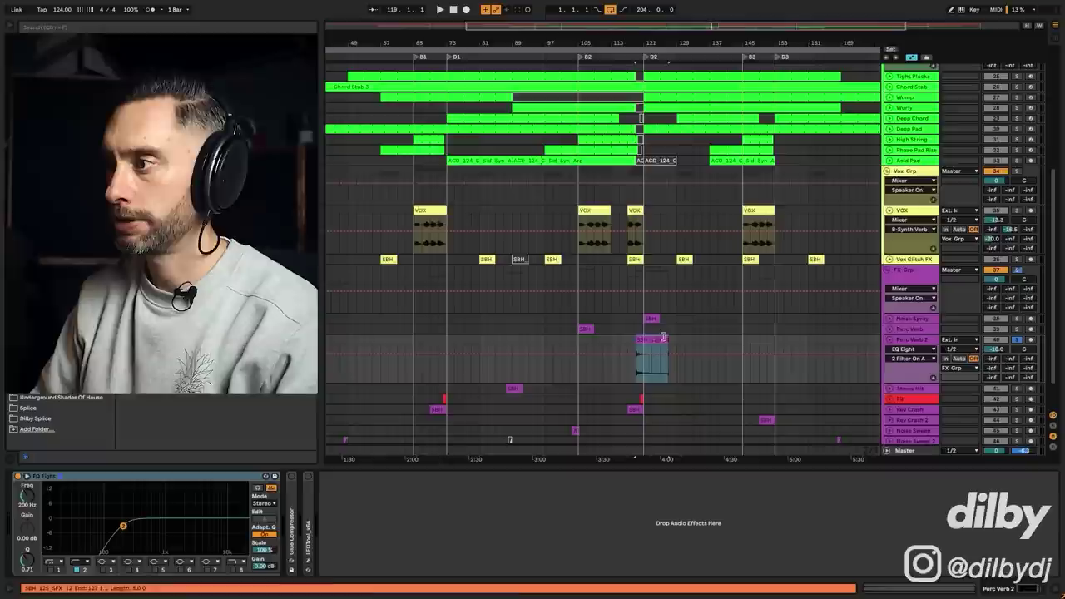
click(638, 241)
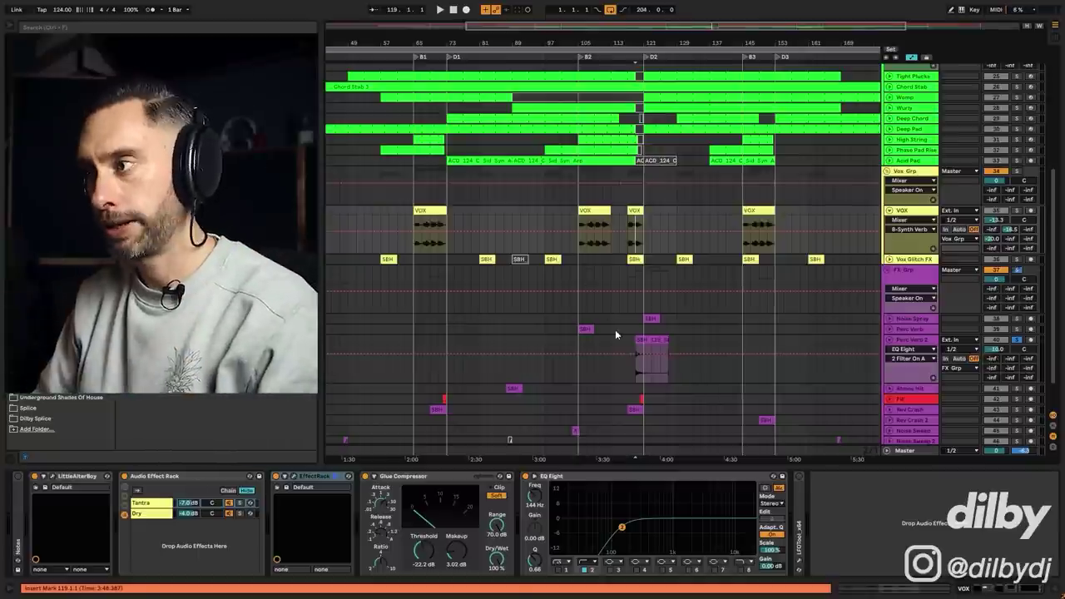
Unfold and solo the Rev Crash and Rev Crash 2 tracks to audition their clips leading into D2 and D3.
click(648, 411)
scroll(979, 409, down, 1)
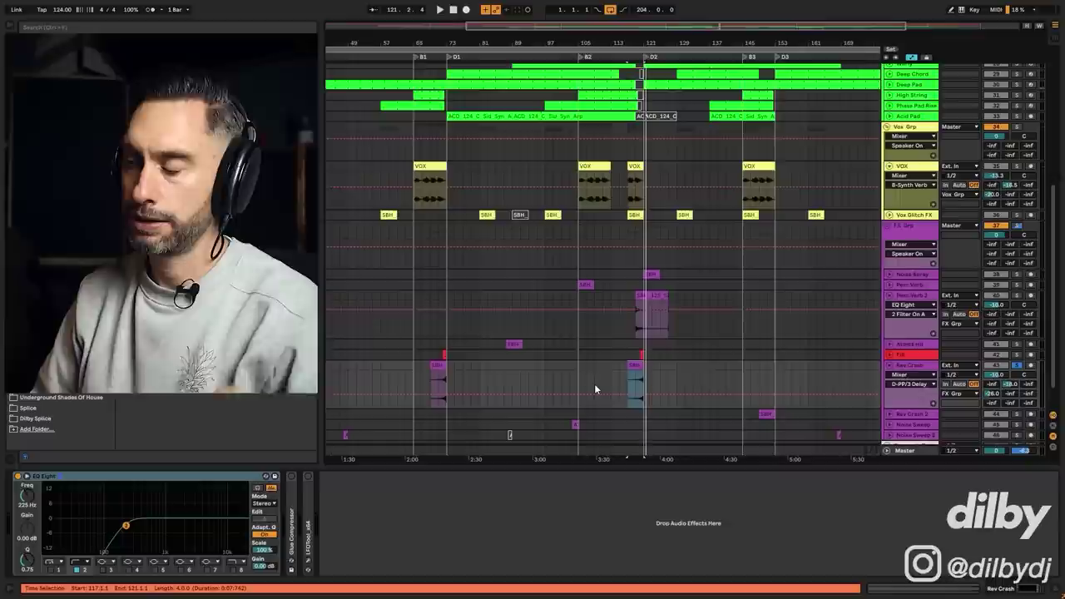
click(574, 428)
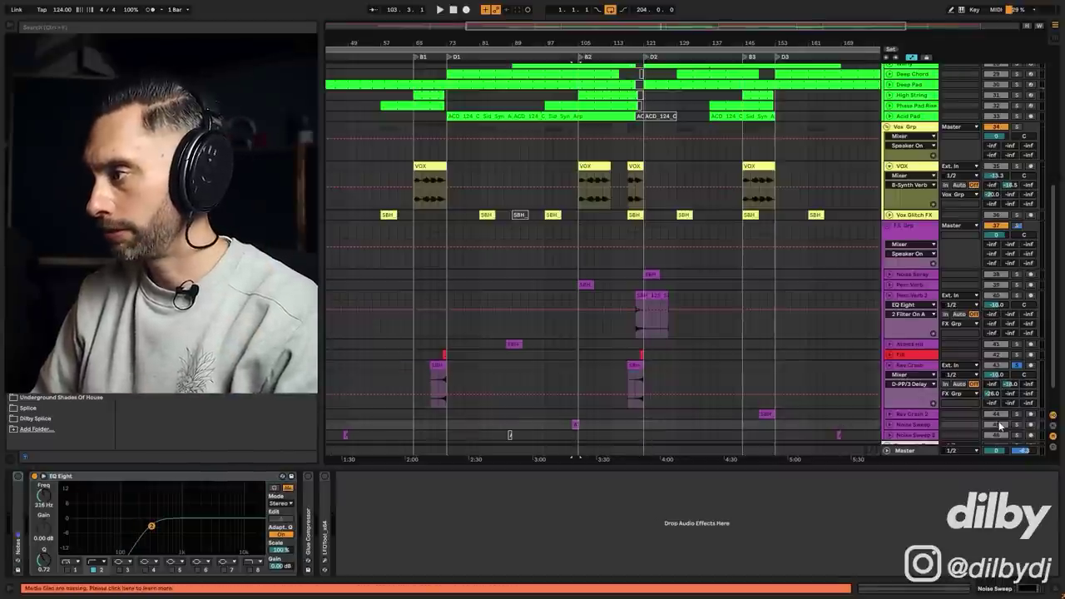
click(766, 413)
key(space)
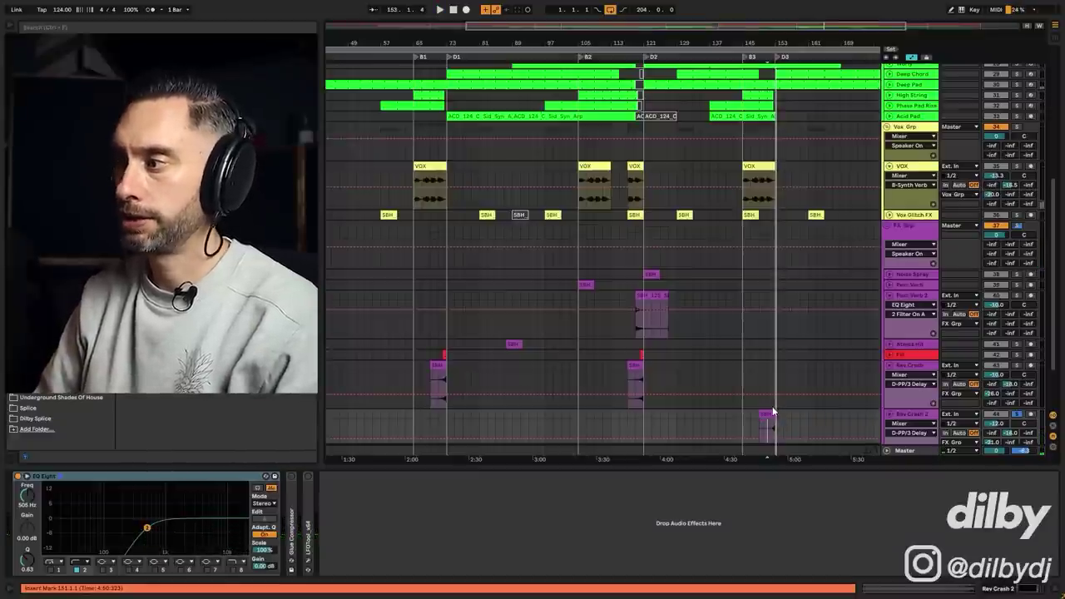
Solo and unfold Noise Sweep, and play its clip from bar 103 into the B2 break.
scroll(772, 411, down, 3)
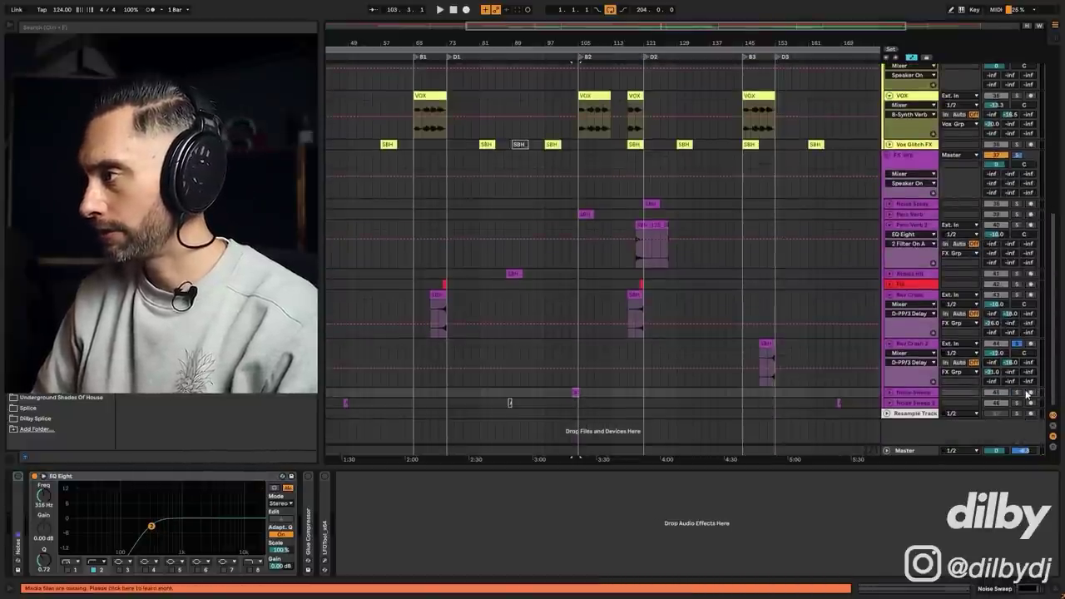
key(space)
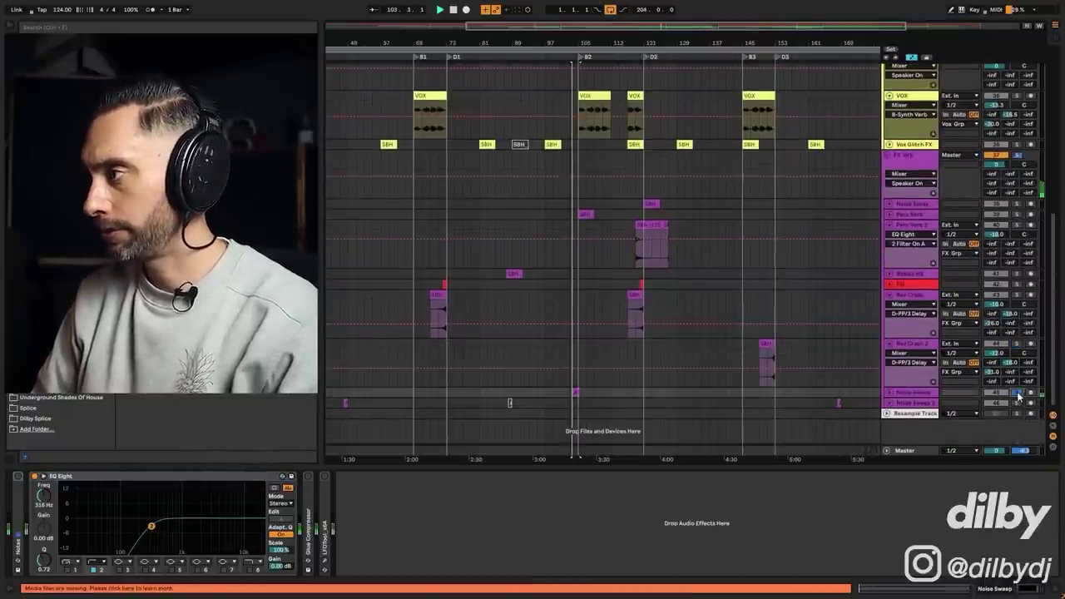
click(889, 392)
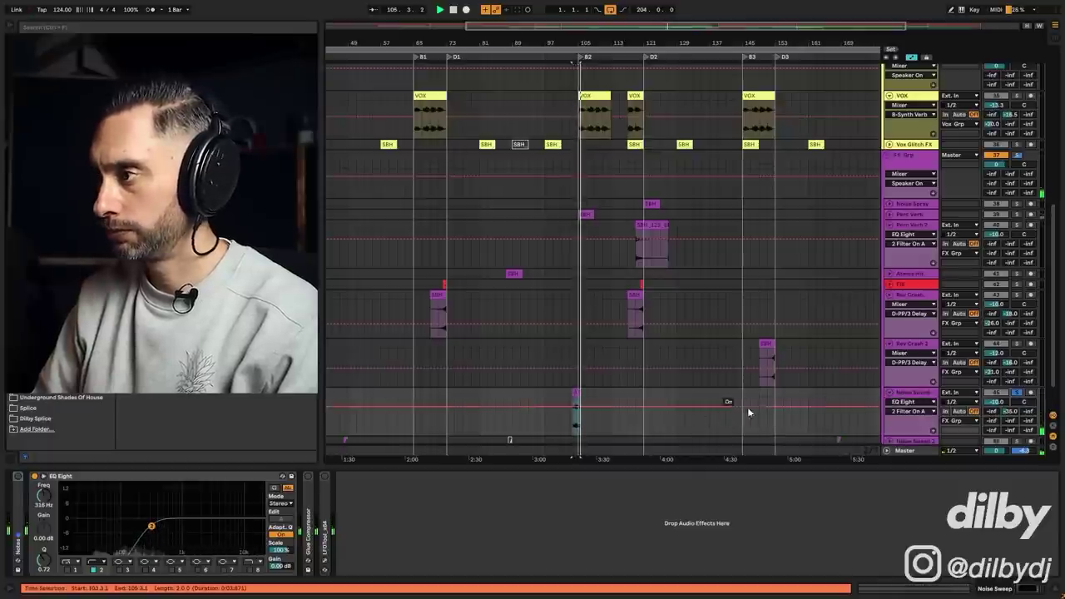
key(space)
drag(573, 384, 588, 381)
Solo Noise Sweep 2, play its clip from bar 48, and unfold the track.
scroll(644, 356, down, 2)
click(345, 403)
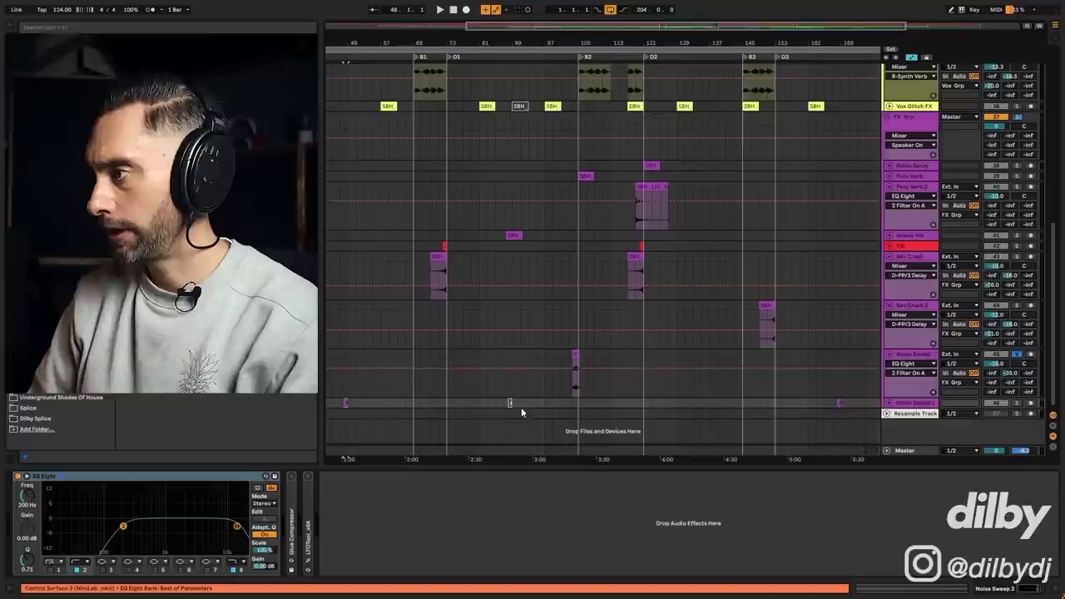
click(1017, 402)
key(space)
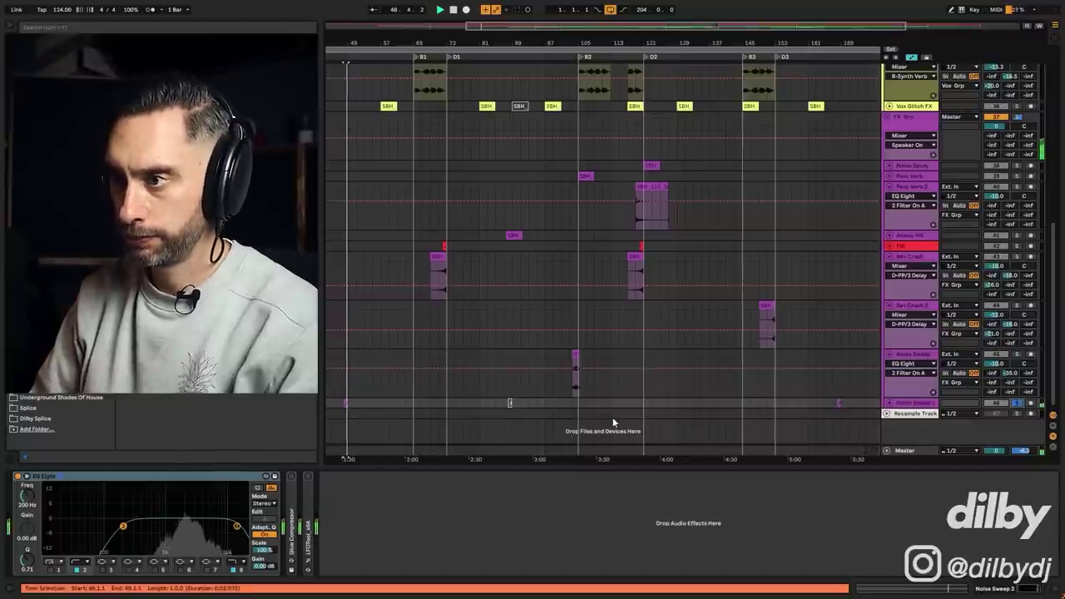
click(889, 403)
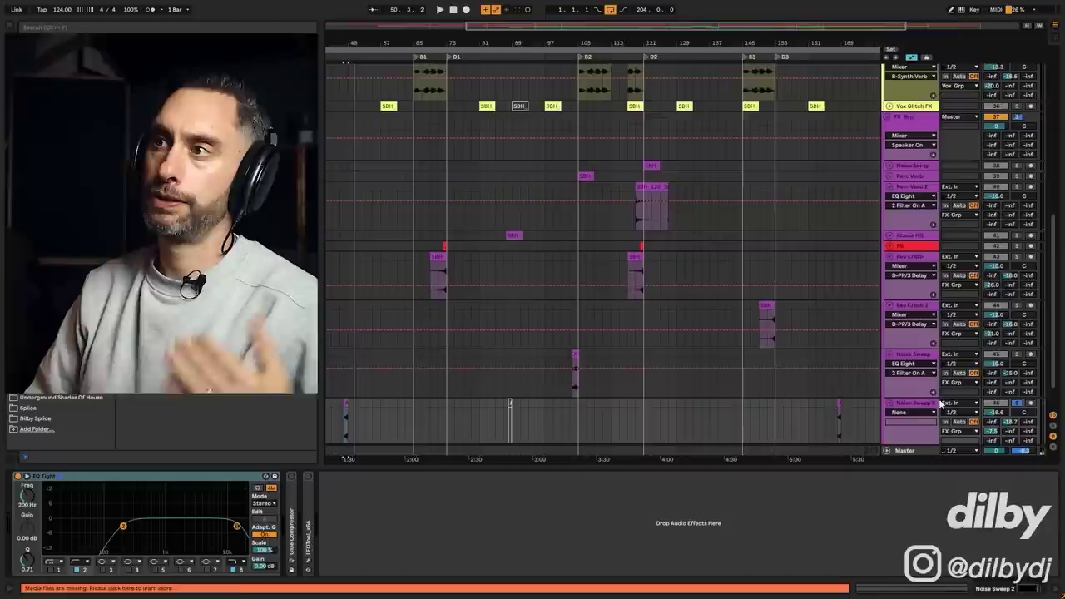
Select the Fill track and open its PanMan and VerbSuite Classics plugins to examine their settings.
drag(504, 42, 504, 17)
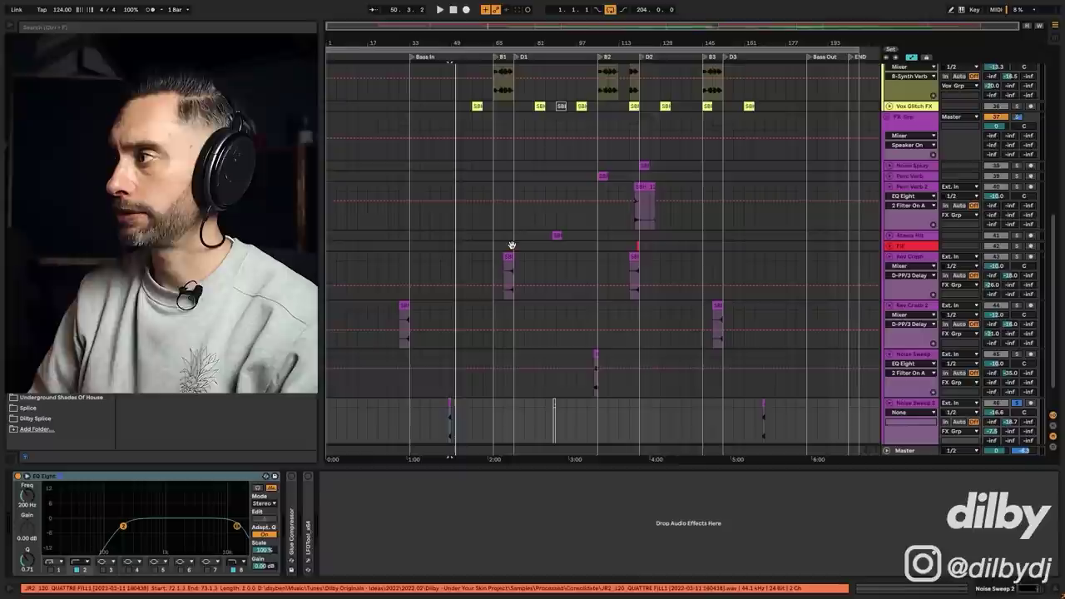
click(907, 246)
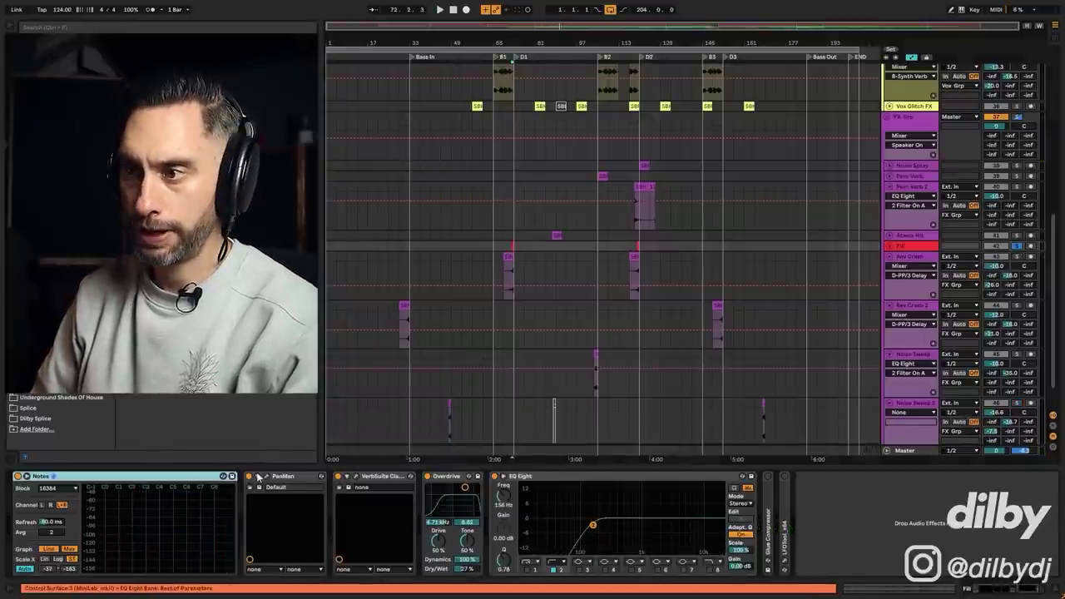
click(252, 480)
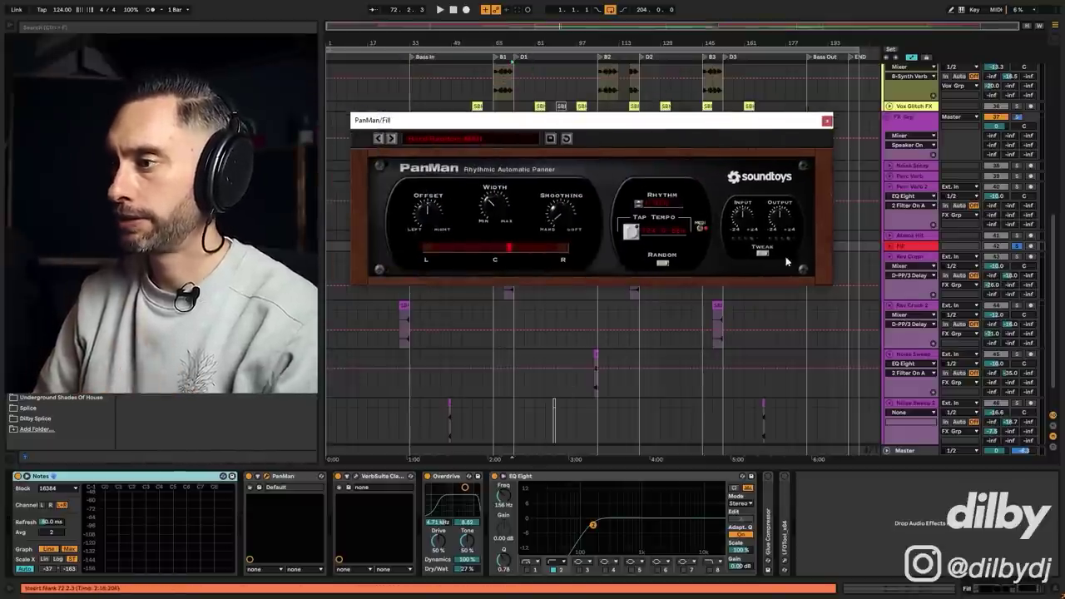
click(339, 481)
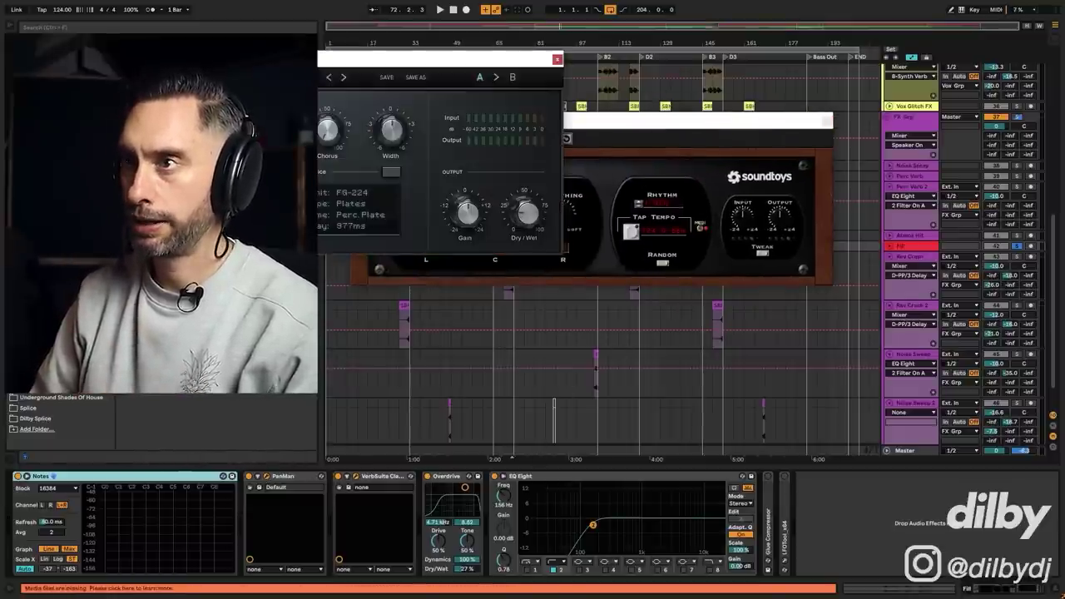
drag(701, 175, 554, 227)
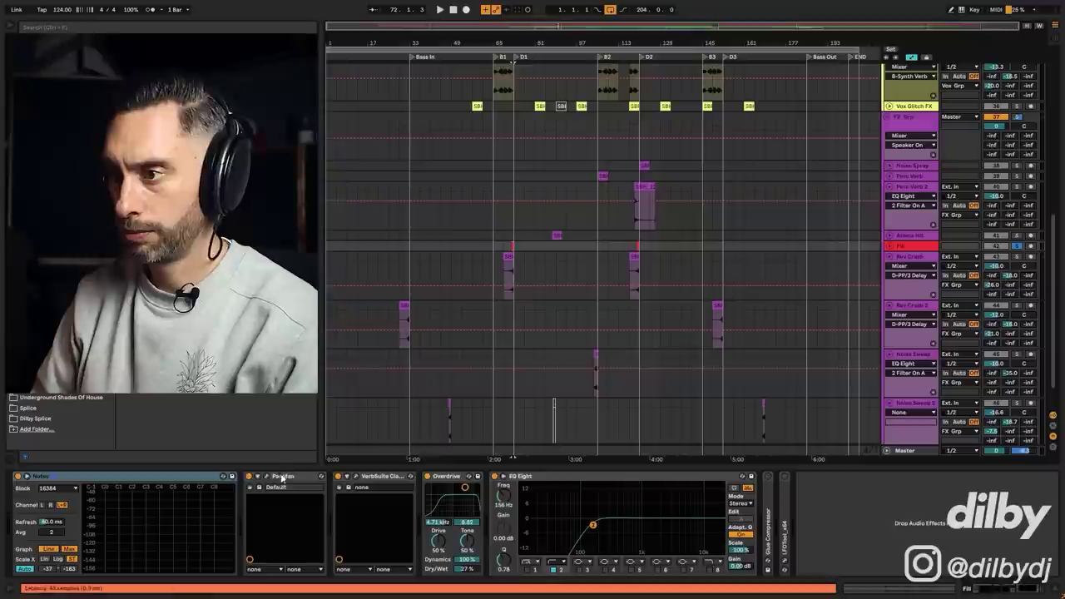
Group the Fill track's PanMan through EQ Eight into an Audio Effect Rack, and compare the fill at bar 72 with the rack off and on.
click(282, 477)
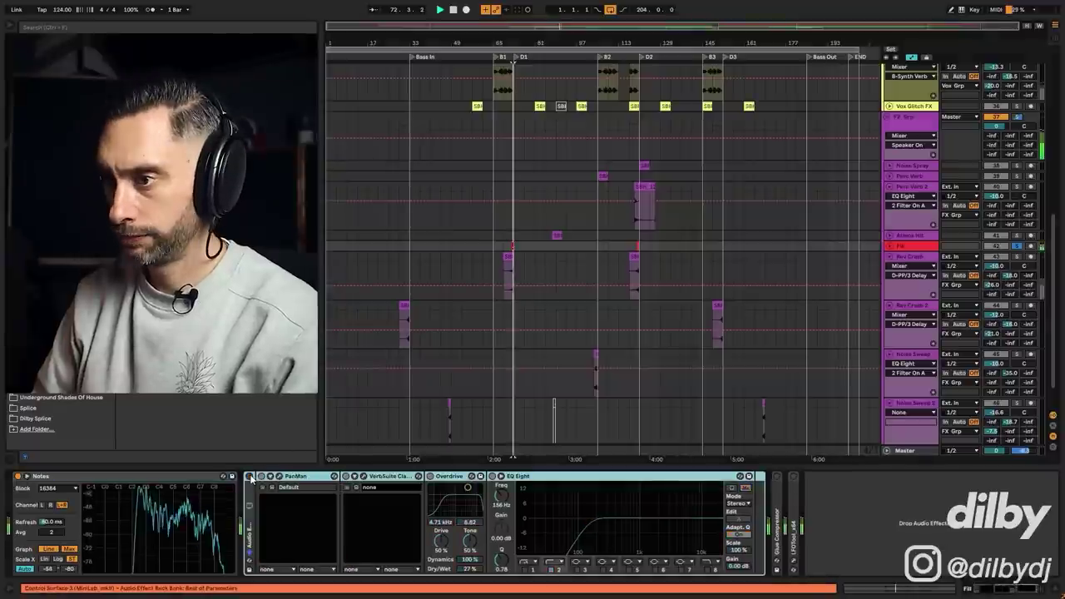
click(249, 477)
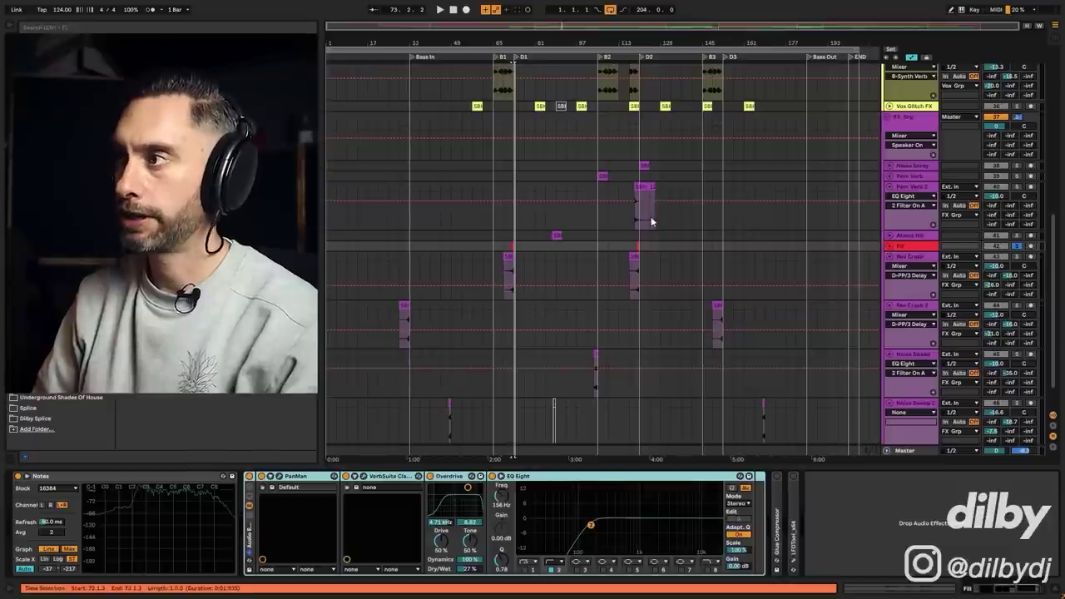
Solo Perc Verb to play its clip from bar 105, and solo Perc Verb 2 to play its clip from bar 119.
click(601, 175)
click(602, 177)
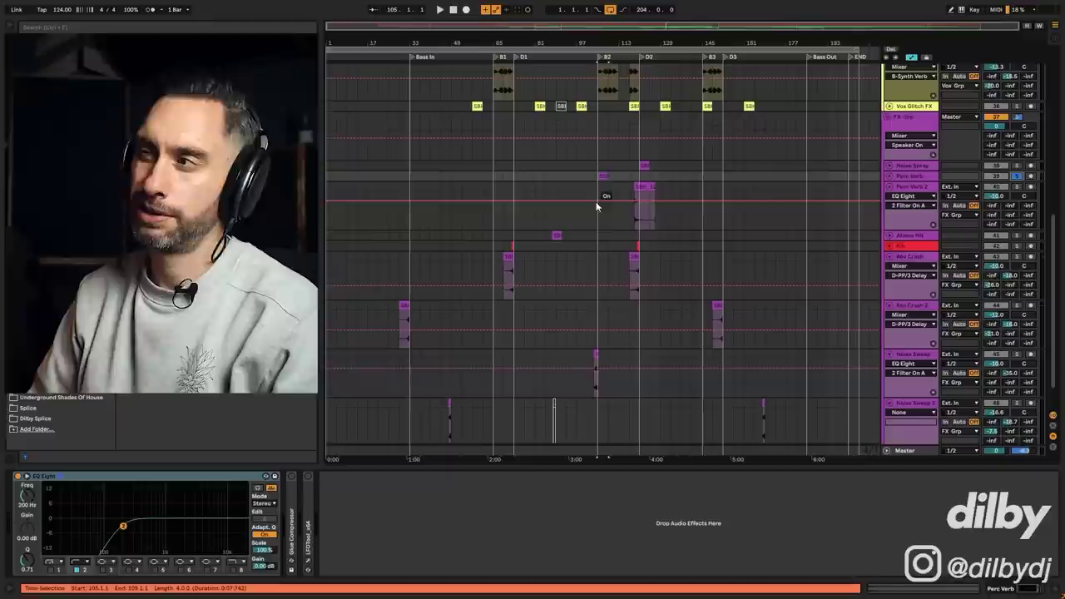
key(space)
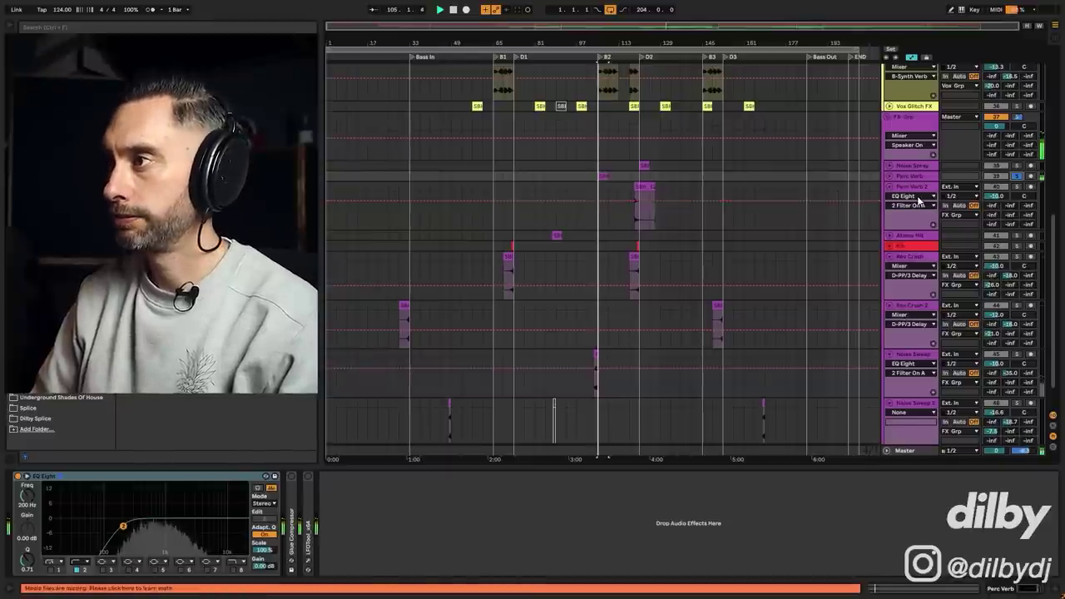
click(1017, 186)
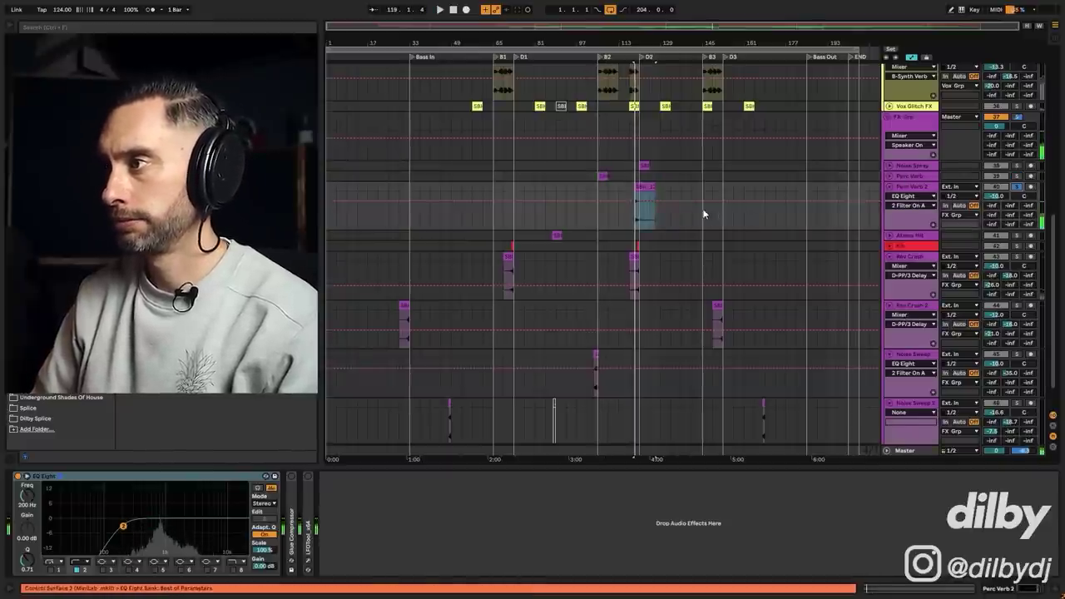
drag(684, 27, 696, 122)
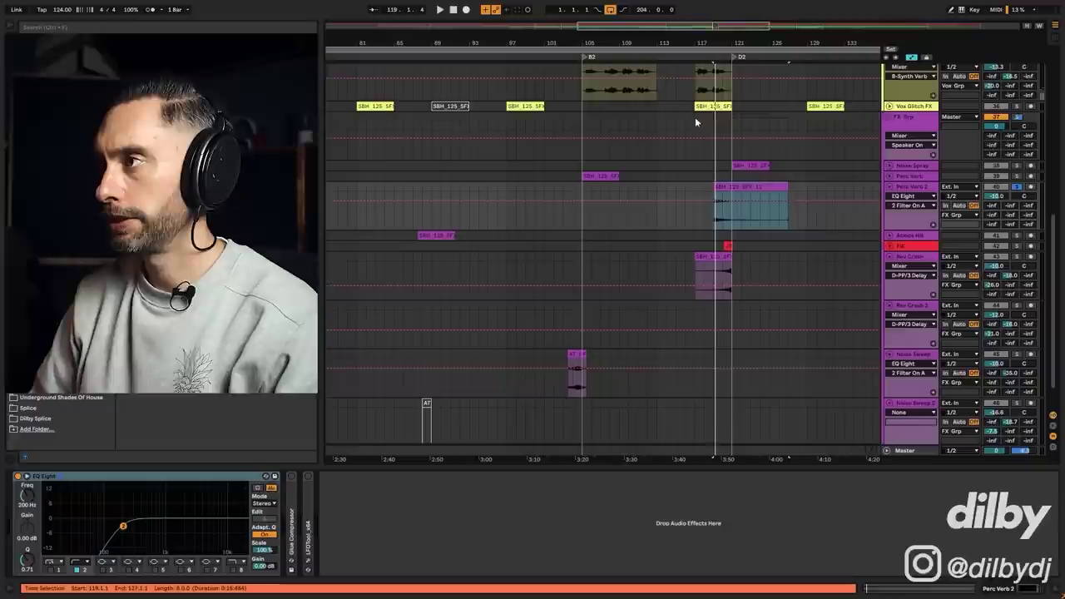
key(space)
Unsolo the effects, play the full mix from bar 116 into D2, and unfold the Fill and Noise Spray tracks.
click(693, 189)
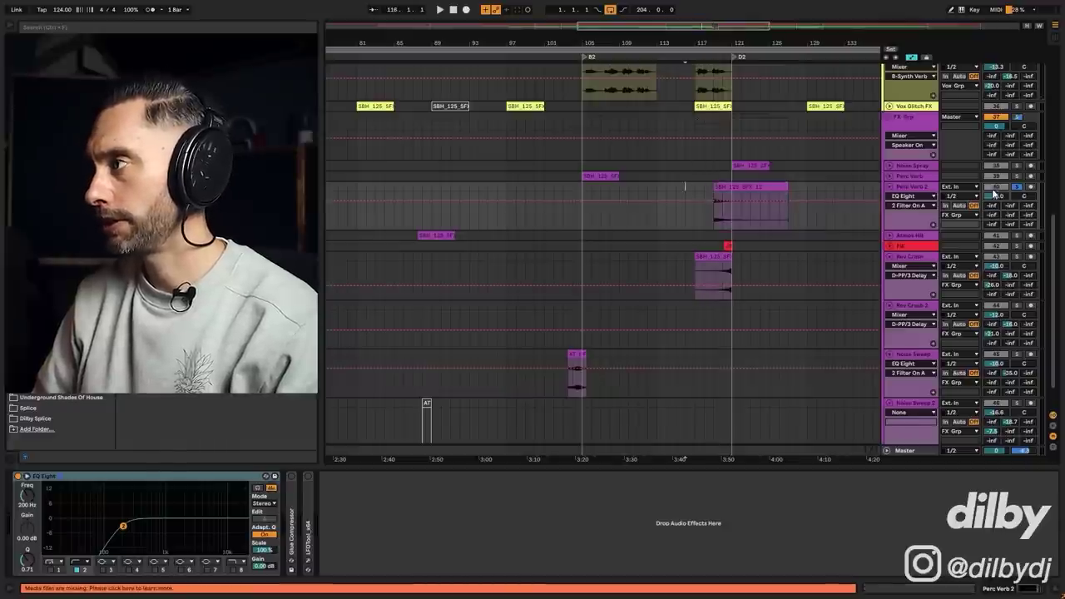
key(space)
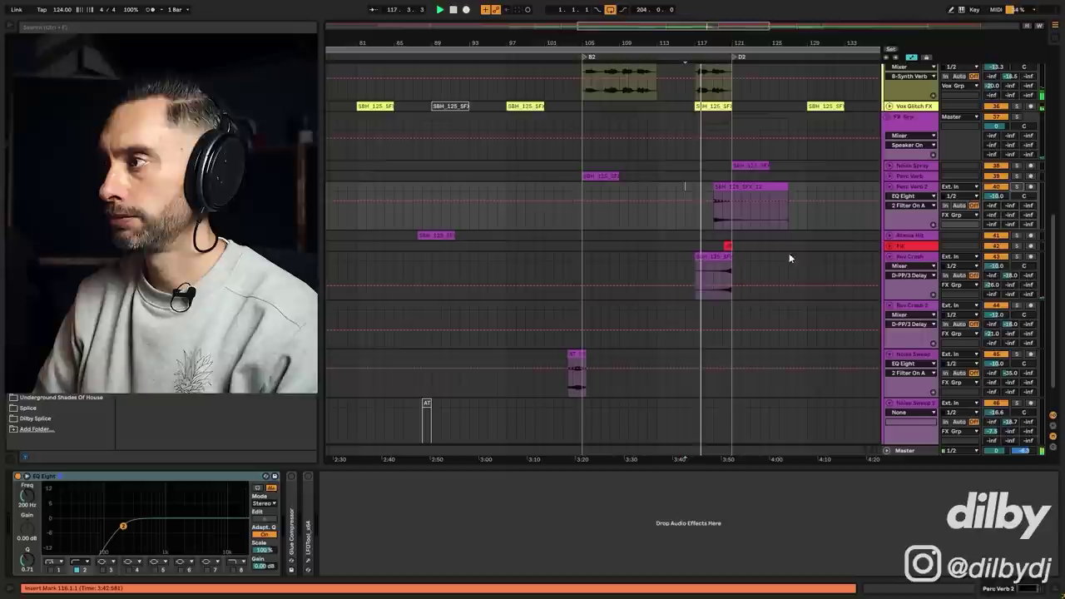
click(890, 247)
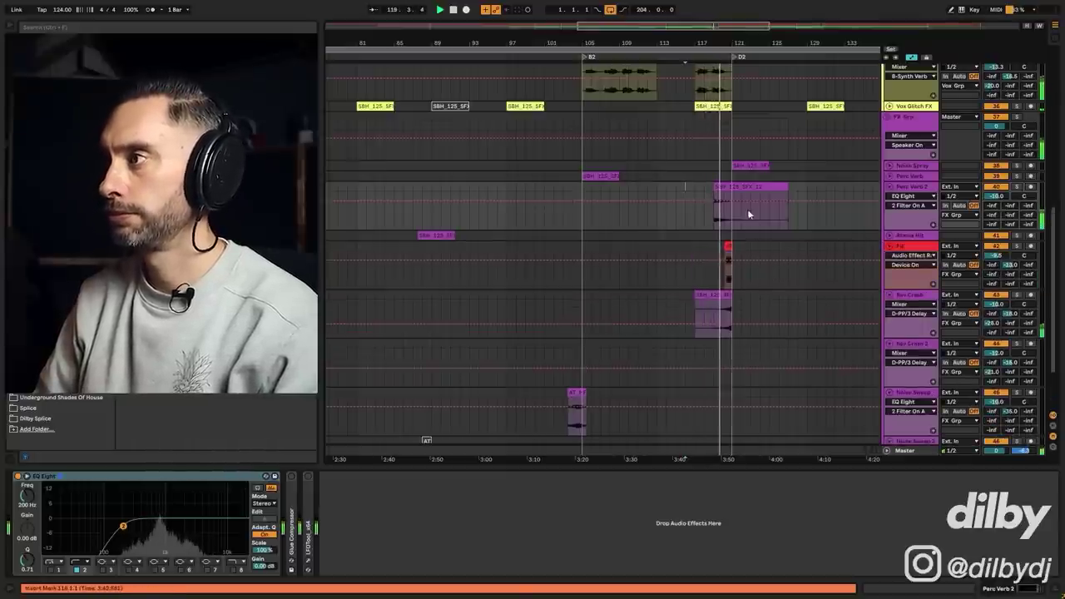
click(890, 165)
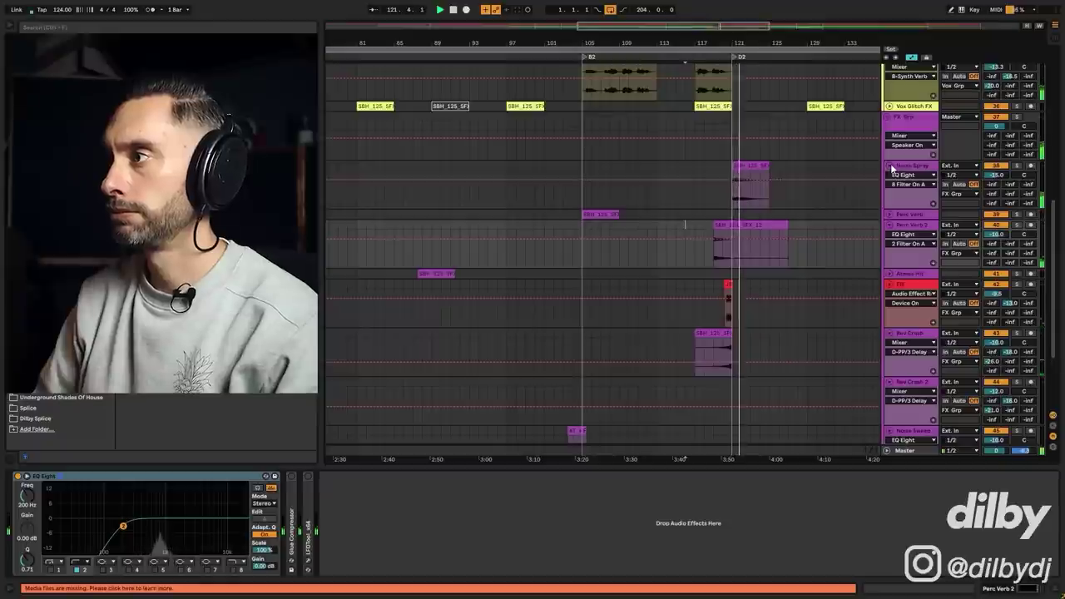
scroll(892, 169, up, 8)
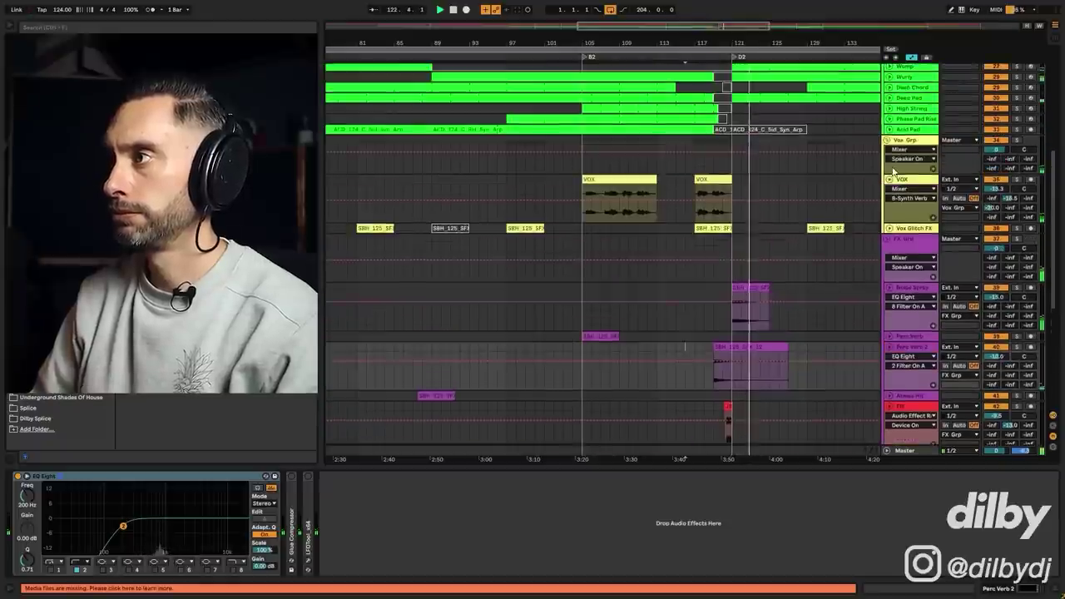
Show the whole arrangement with its groups folded, and highlight the Vox Grp from bar 65 to 73 at the B1 break.
double_click(722, 23)
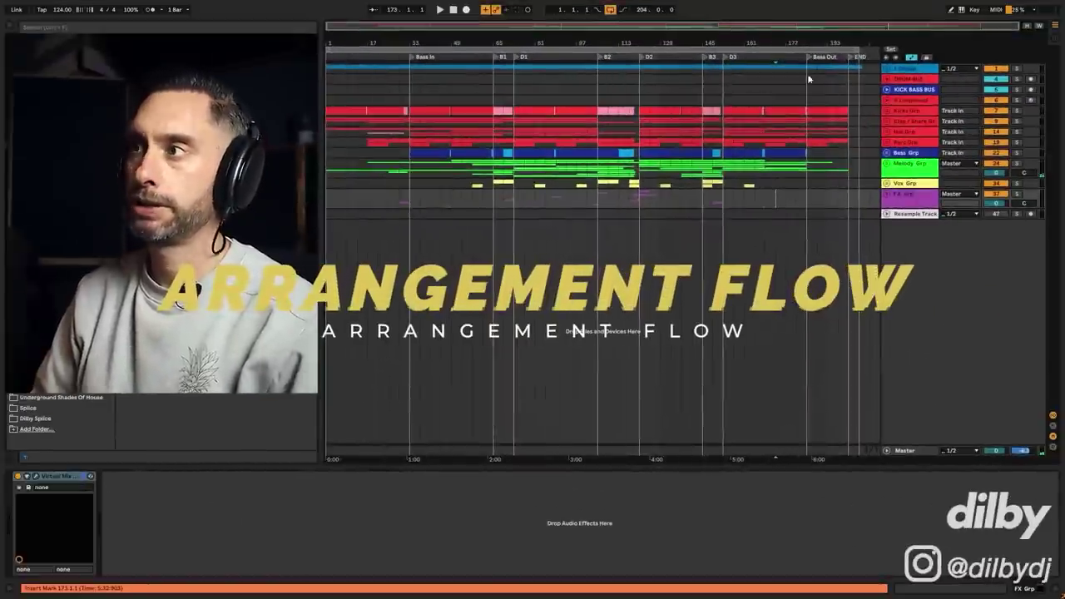
drag(368, 168, 428, 165)
click(494, 189)
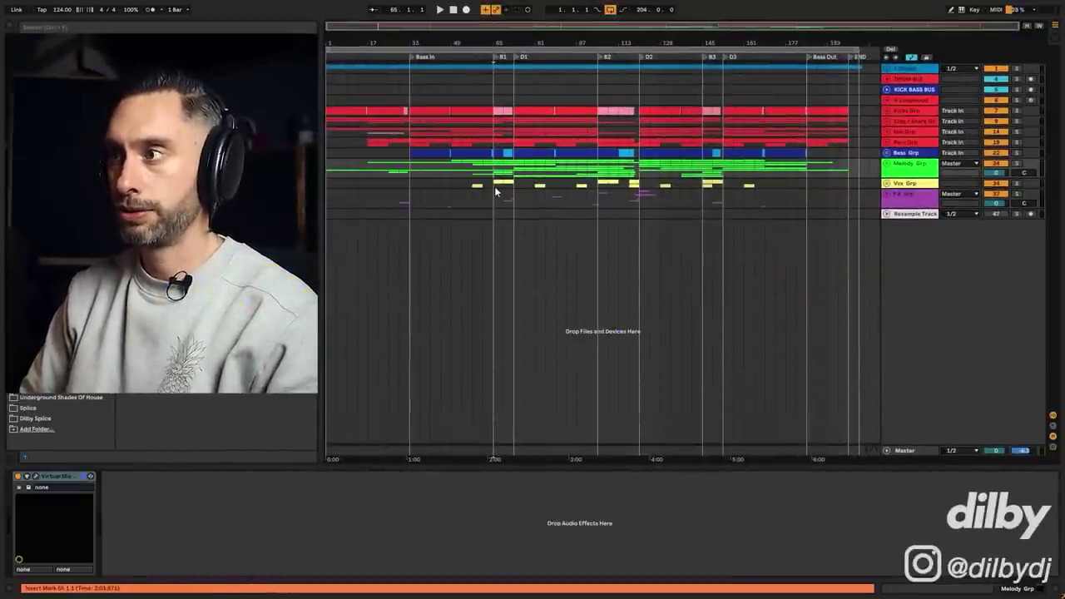
click(511, 188)
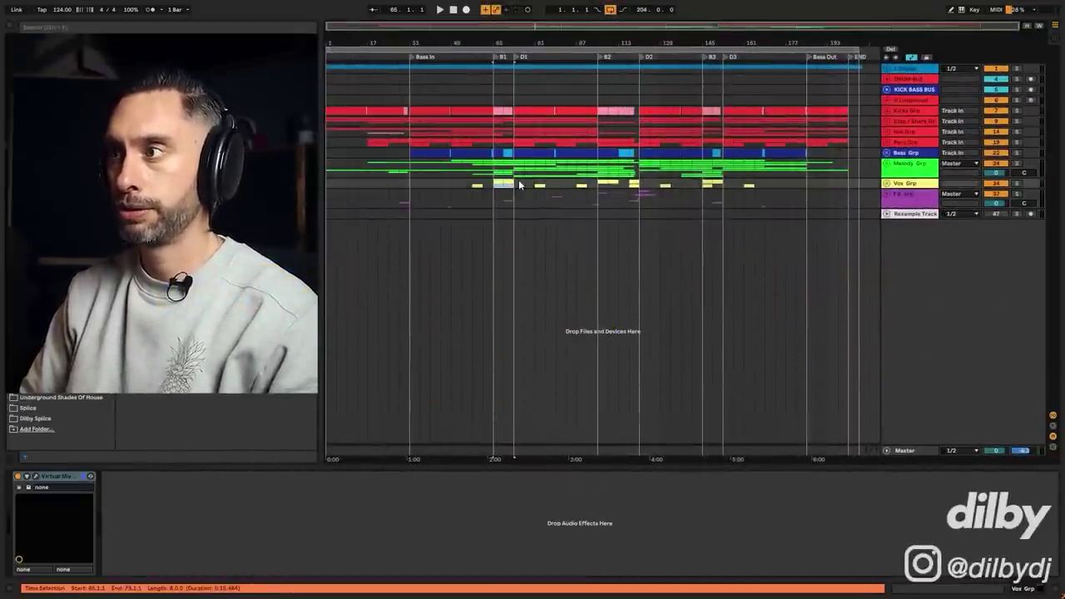
Unfold the Melody Grp to show its tracks, and highlight the Wurly part around the B2 break.
click(887, 164)
drag(521, 266, 713, 213)
click(703, 247)
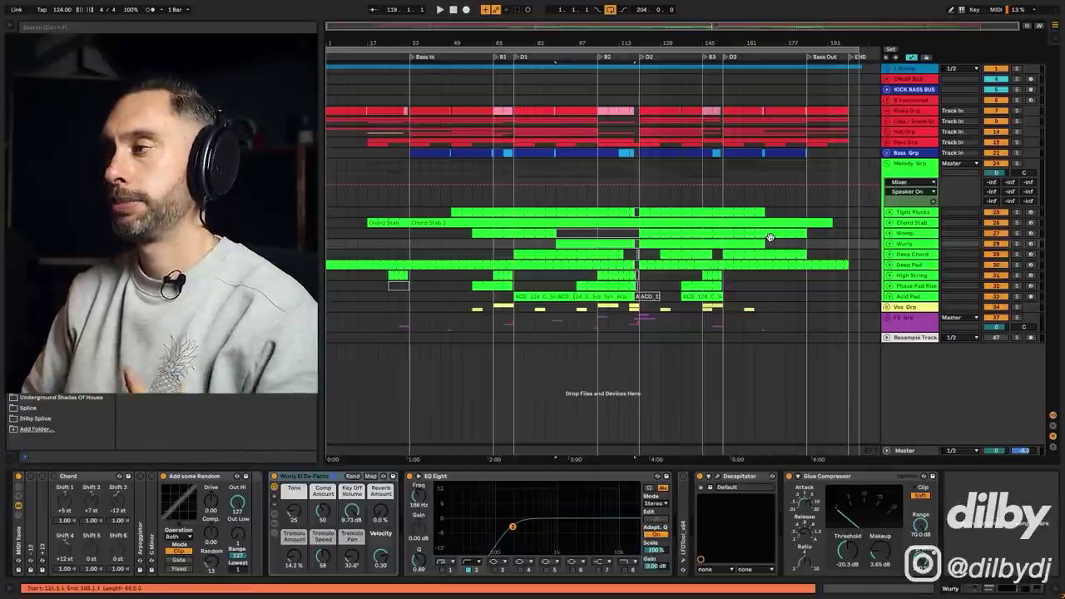
Highlight the Melody Grp from bar 121 to bar 205, and bring up the Master track.
drag(600, 200, 860, 212)
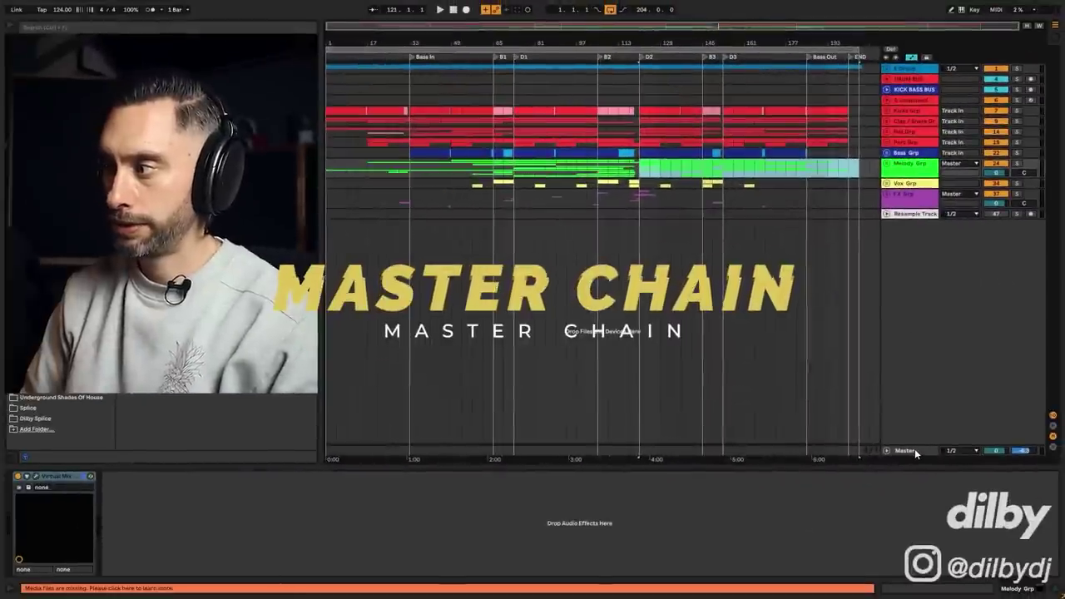
click(907, 450)
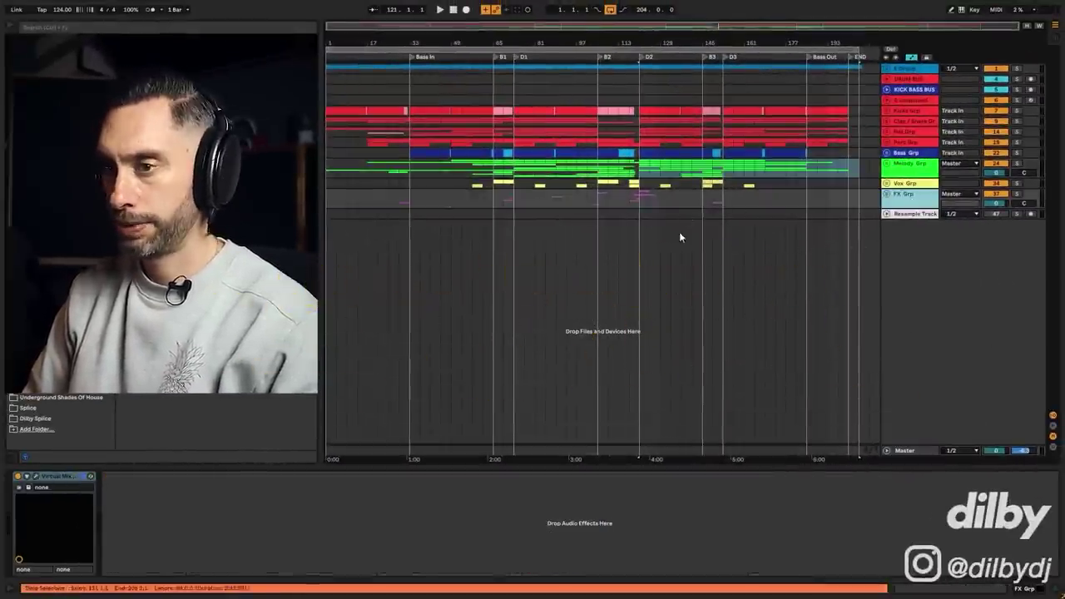
Show the Virtual Channel in the FX Grp's Virtual Mix Rack, and the Virtual Mixbuss in the Master's Virtual Mix Rack.
click(39, 479)
drag(330, 10, 806, 80)
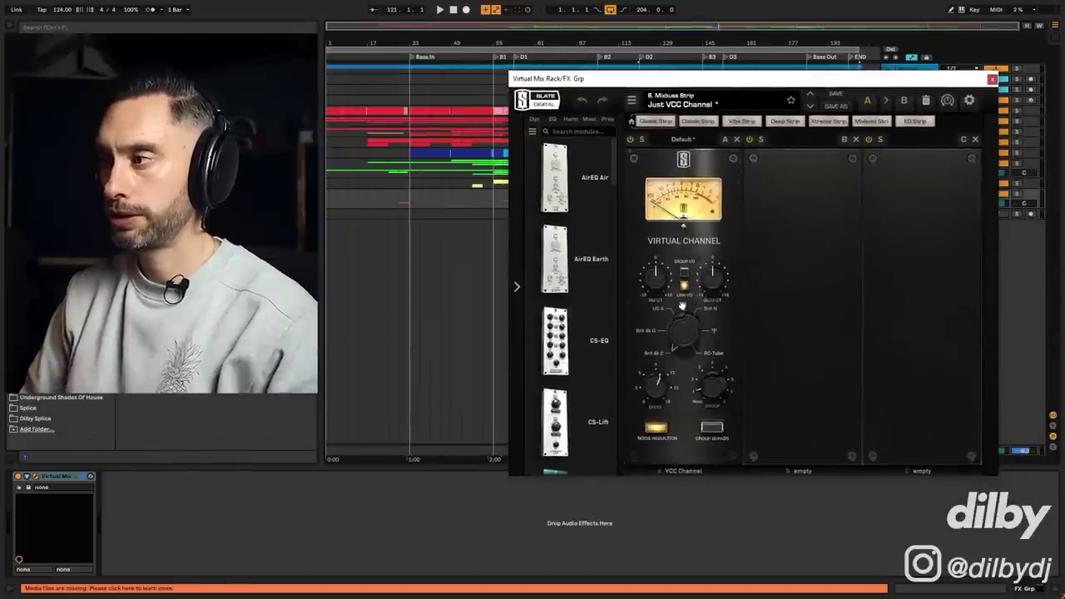
click(992, 80)
click(34, 477)
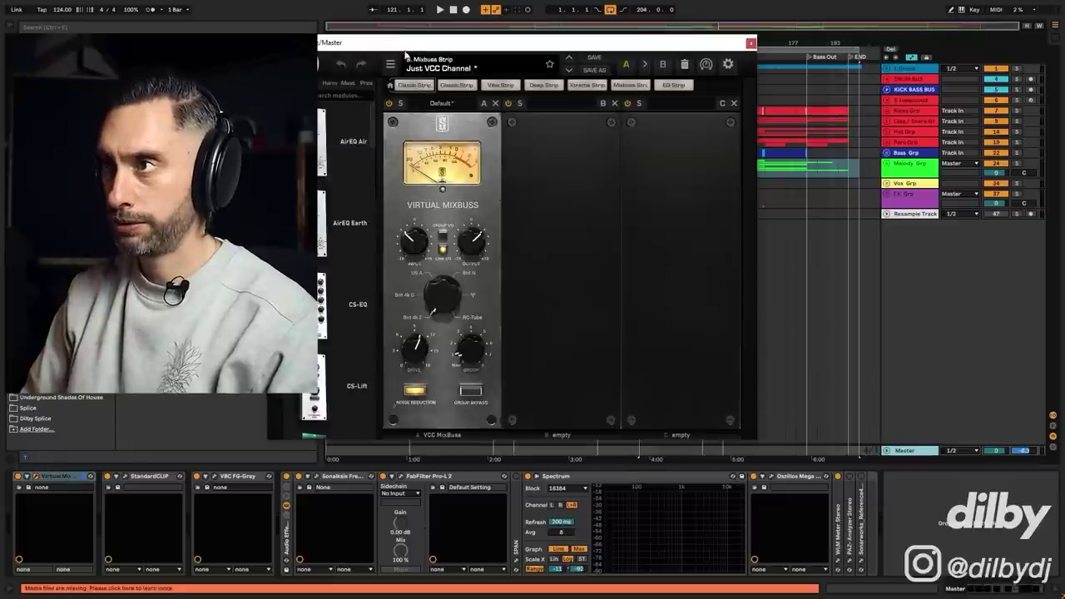
drag(405, 43, 698, 74)
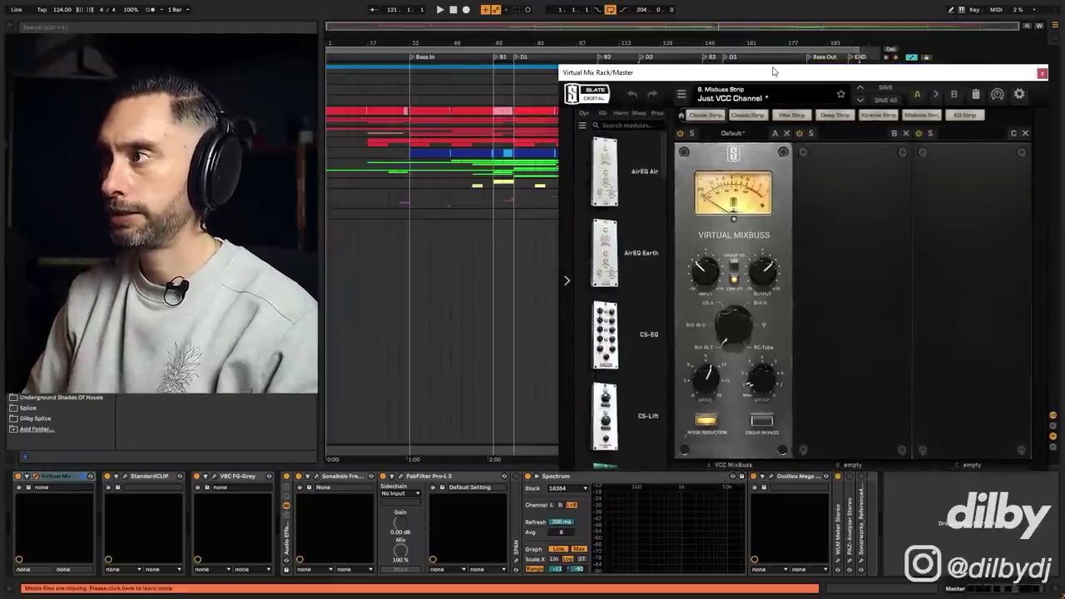
drag(773, 72, 717, 73)
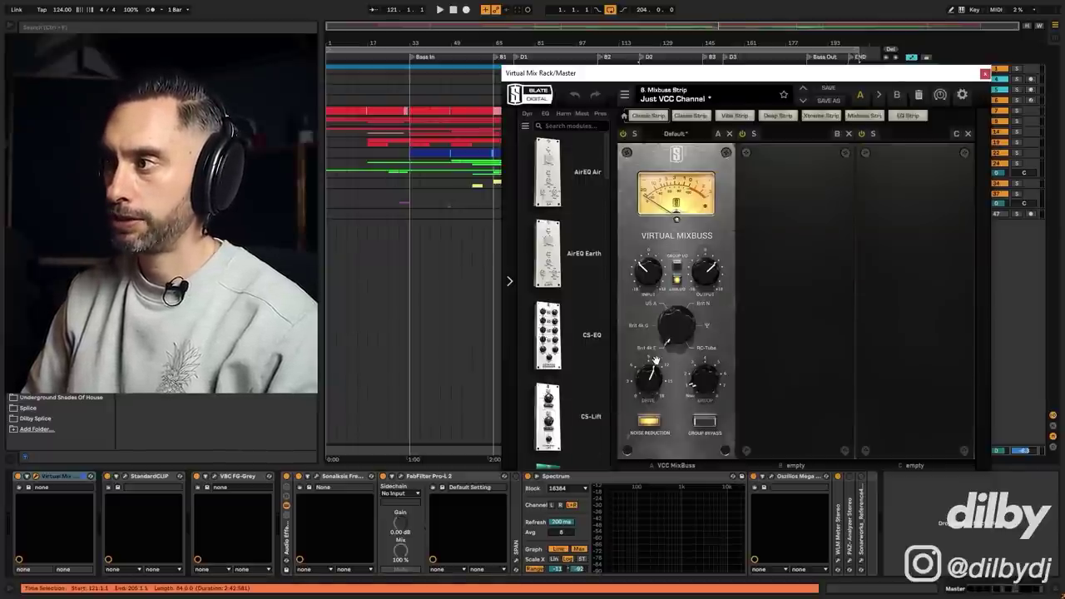
Open StandardCLIP on the Master, play the mix from bar 121, and compare it with the clipper bypassed and active.
click(125, 477)
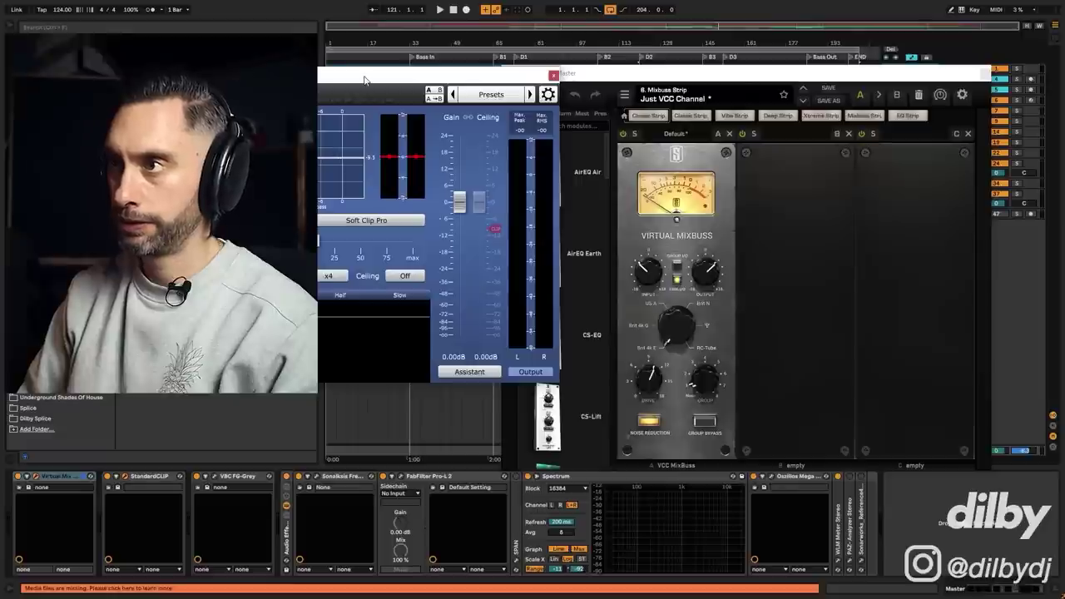
drag(364, 80, 470, 81)
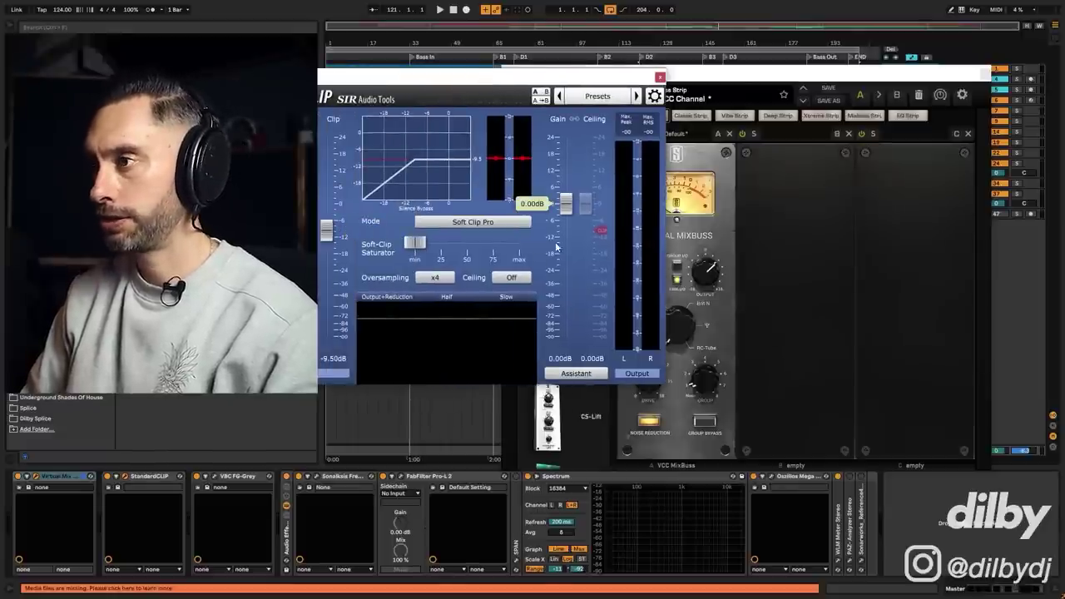
key(space)
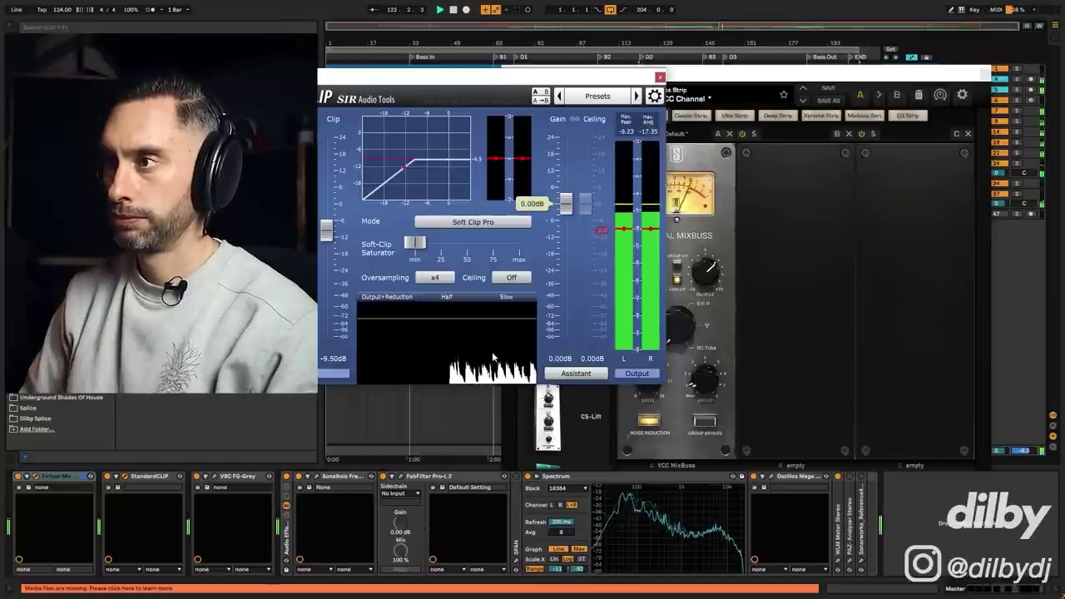
click(107, 478)
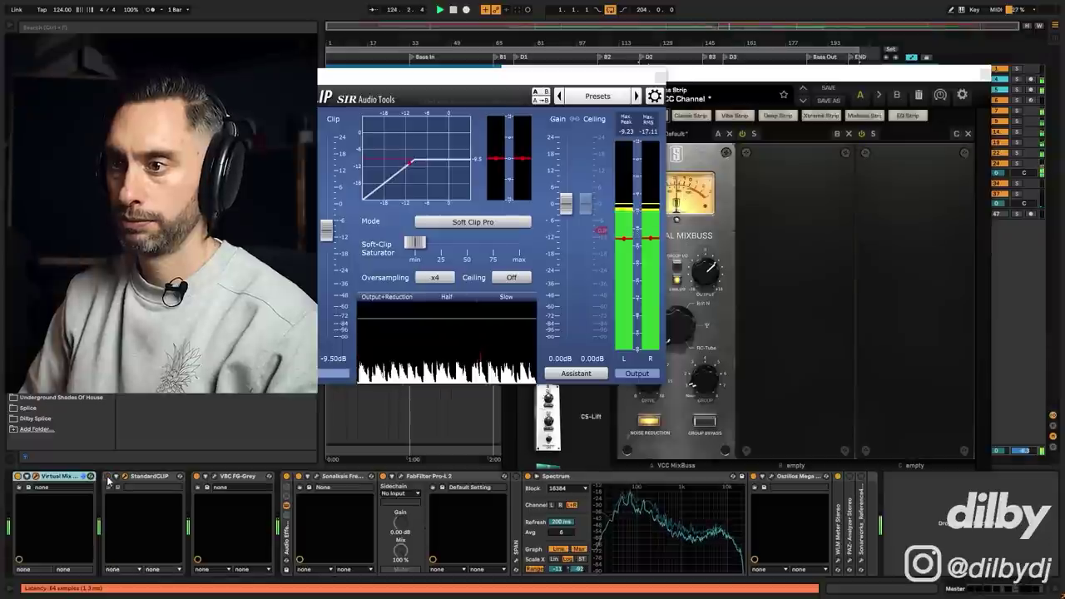
click(108, 478)
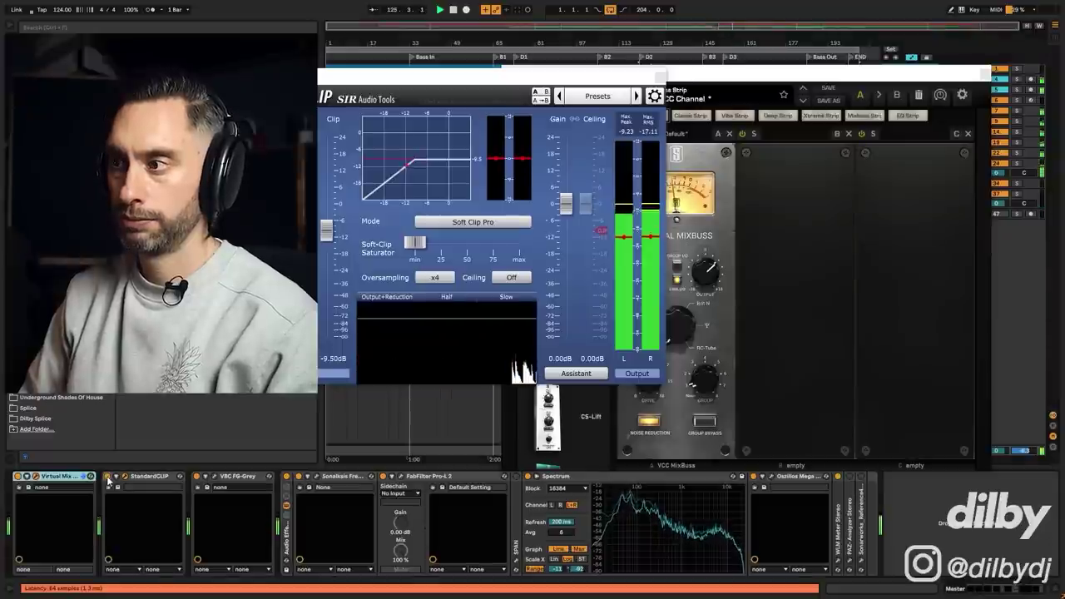
key(space)
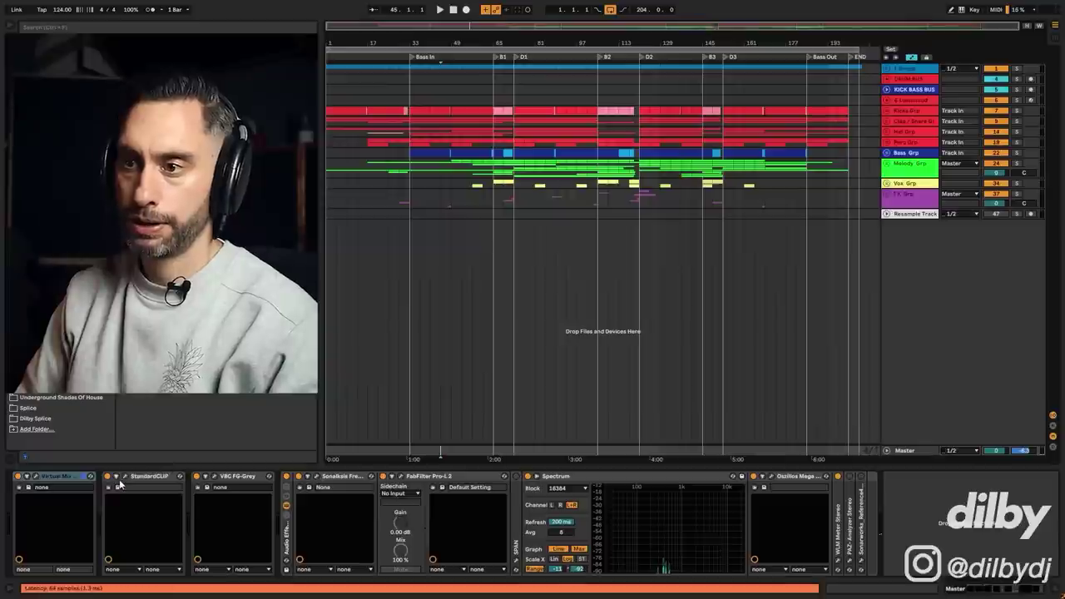
Review StandardCLIP on the Master, the DRUM BUS devices, and the KICK BASS BUS's Virtual Tape Machines and Virtual Mix Rack.
click(124, 477)
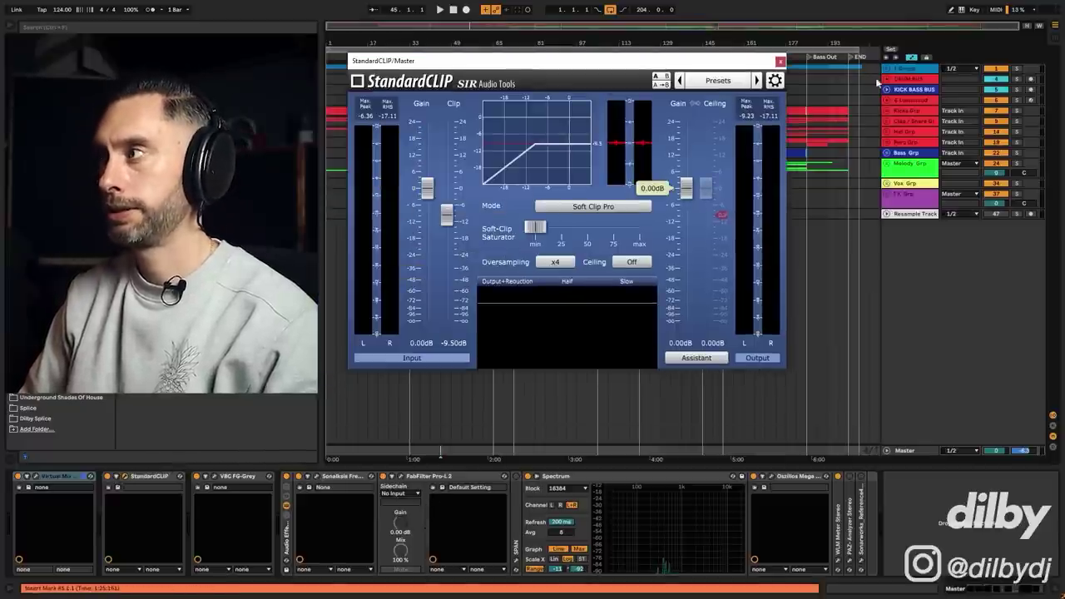
click(904, 111)
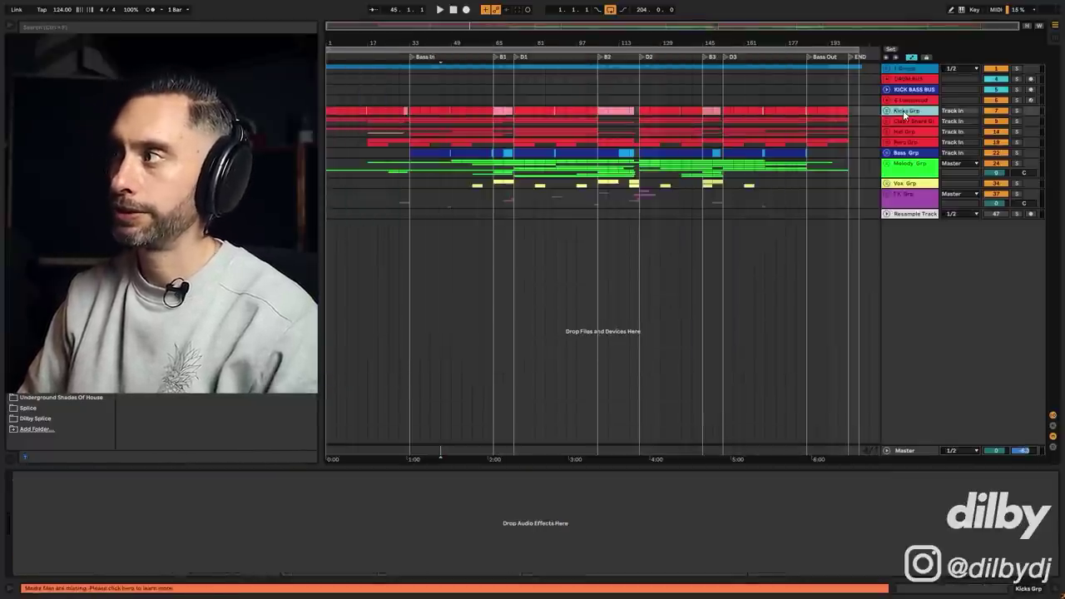
click(913, 80)
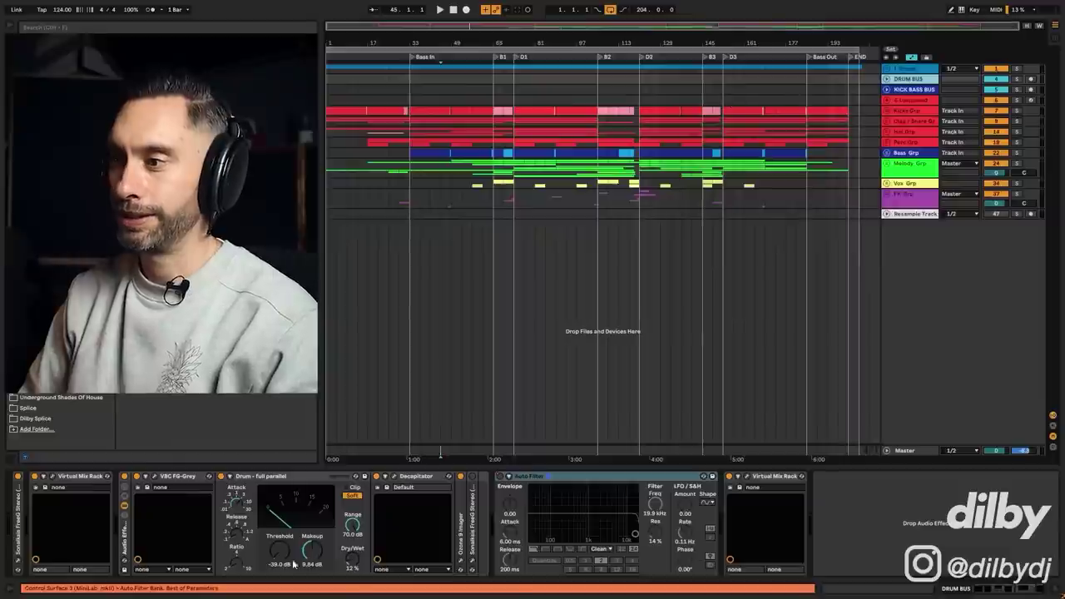
click(922, 91)
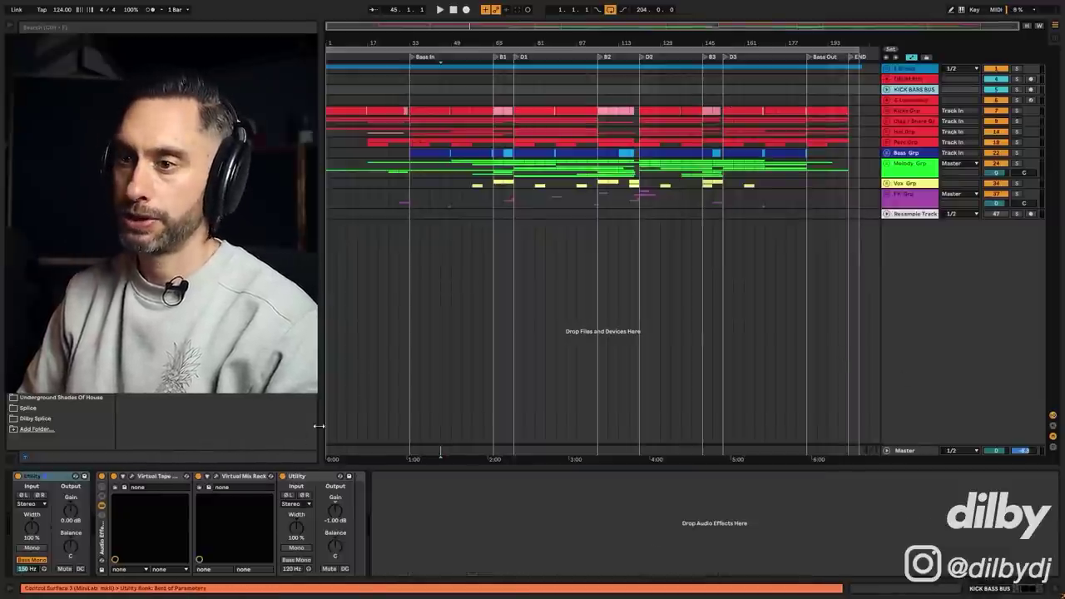
click(130, 476)
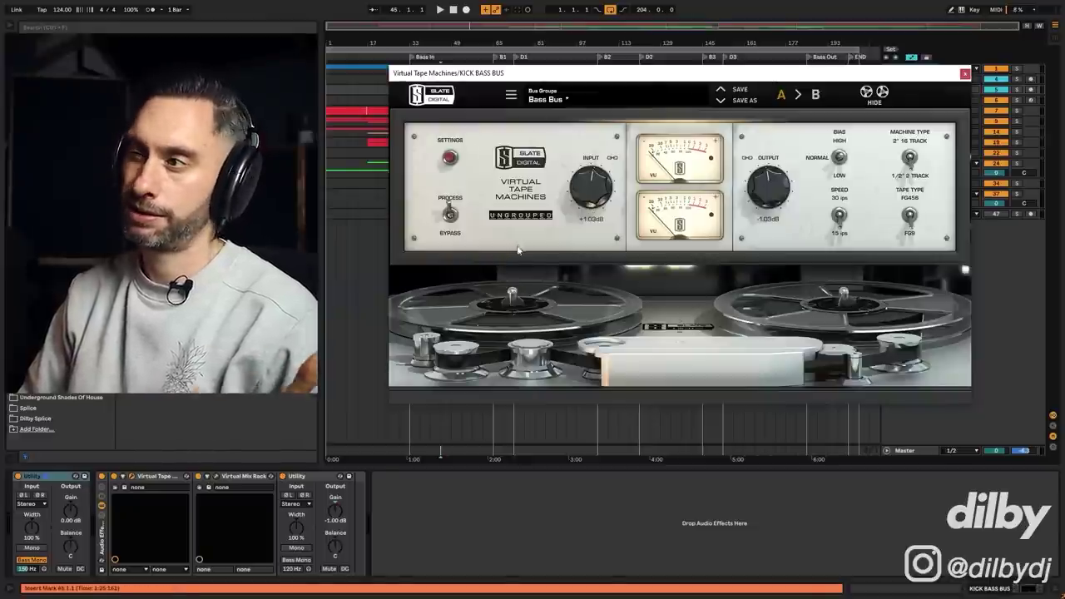
click(216, 476)
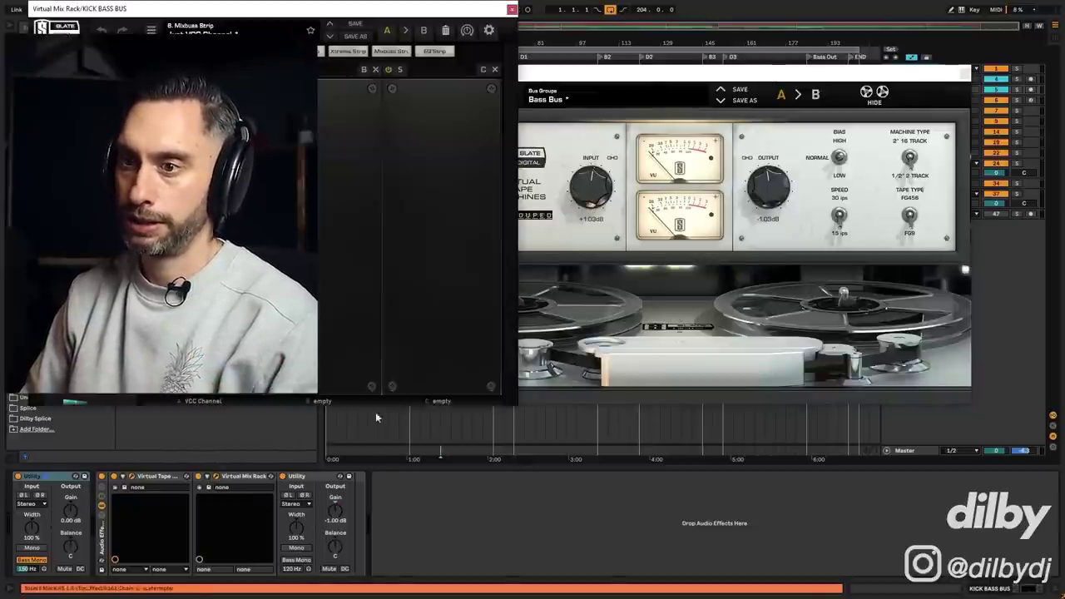
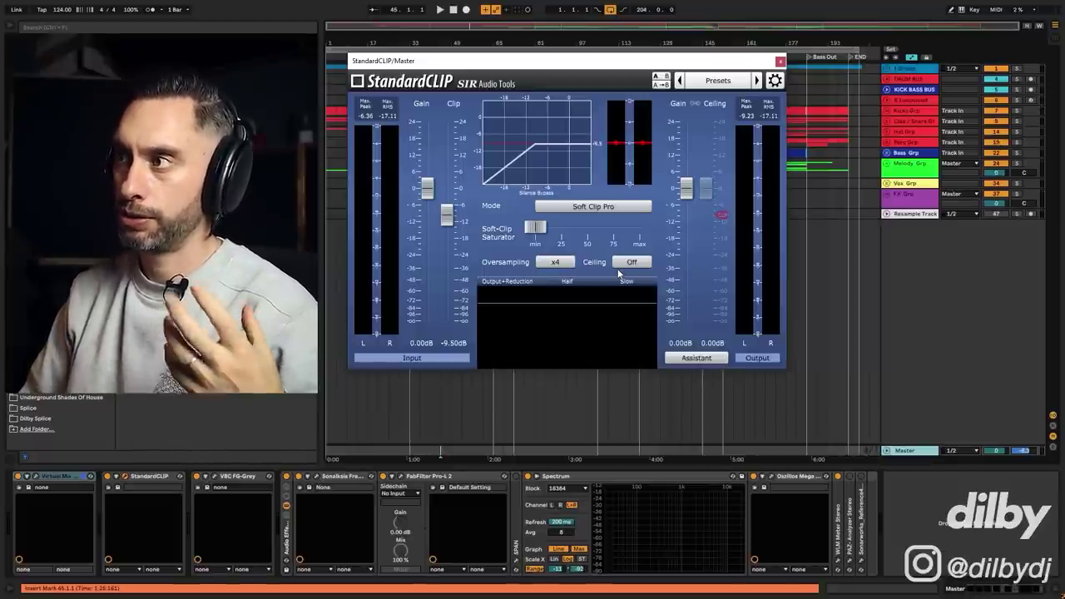
Open VBC FG-Grey on the Master, play the mix to watch it alongside StandardCLIP, and close both plug-ins.
click(214, 477)
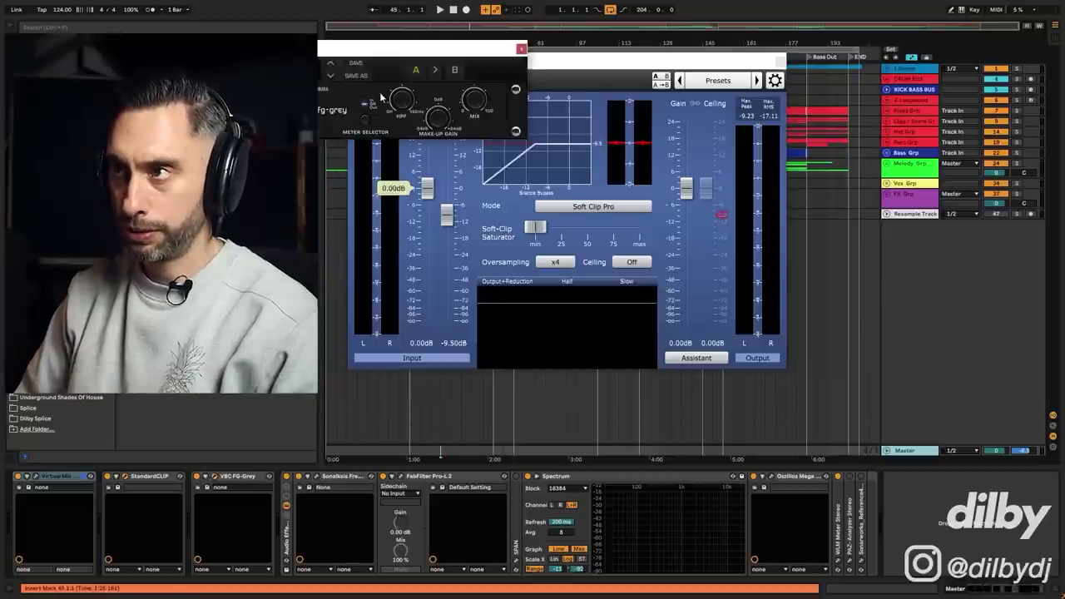
drag(385, 46, 699, 88)
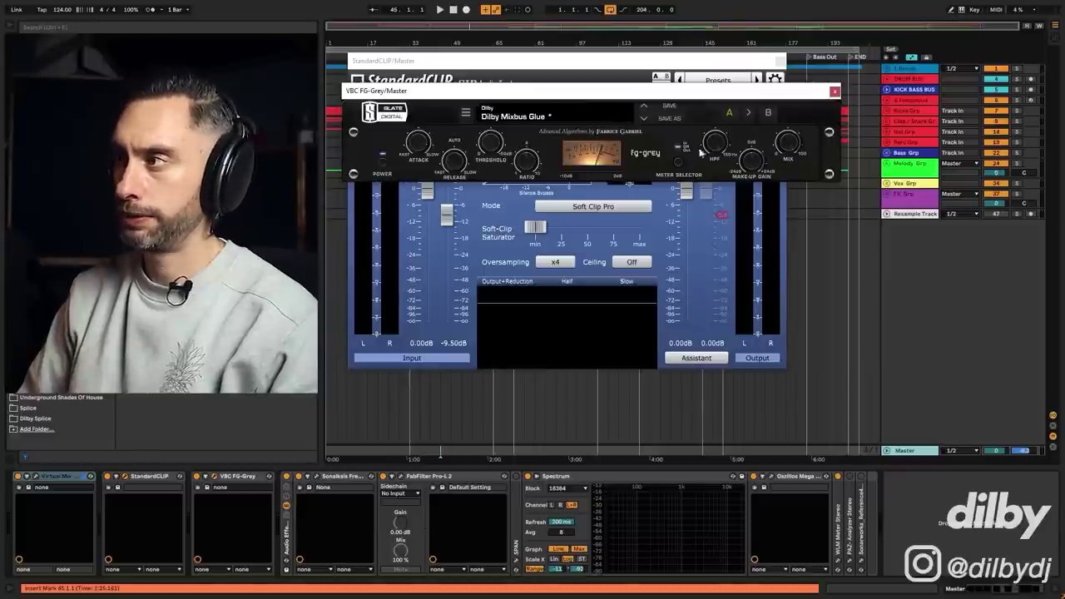
key(space)
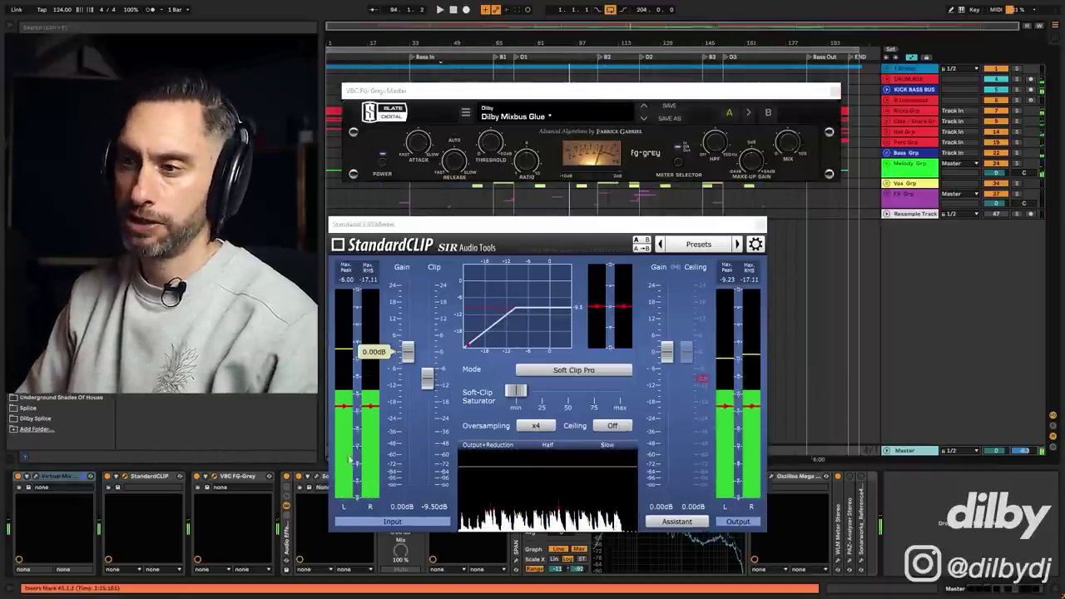
click(759, 223)
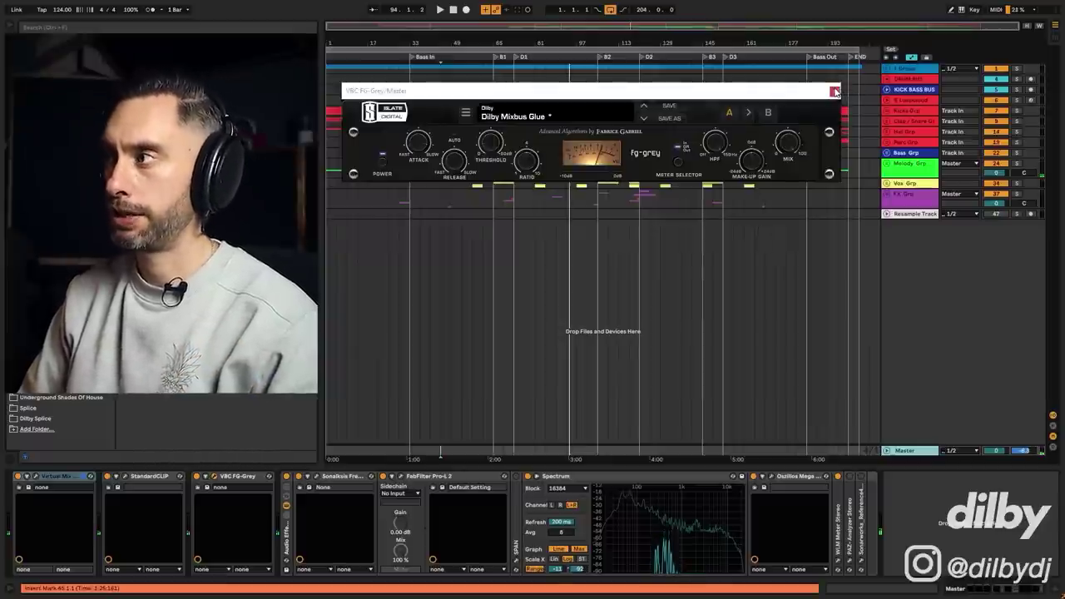
click(834, 92)
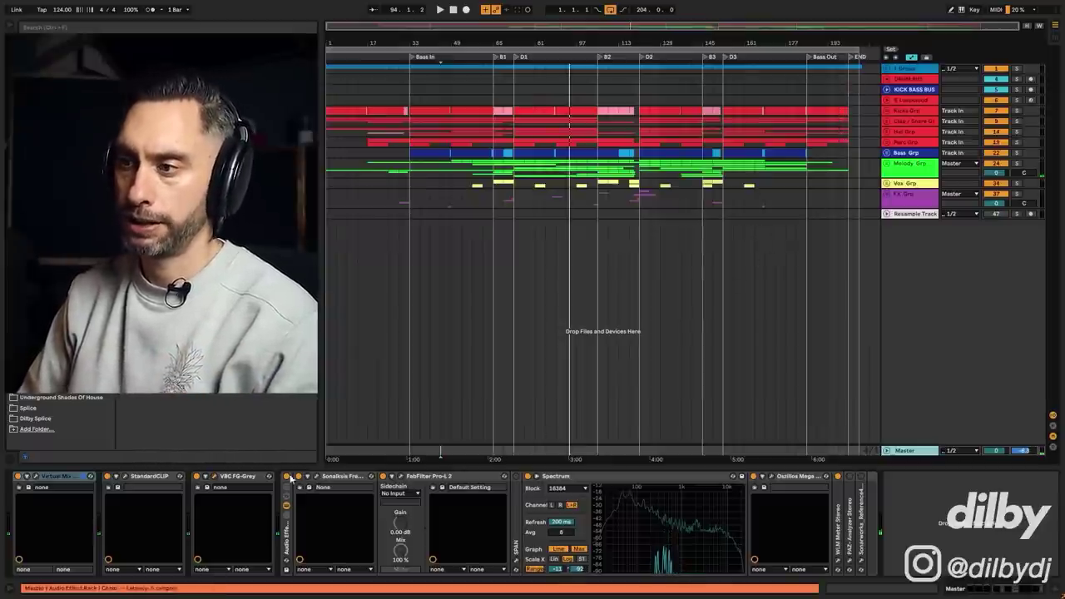
Open Sonalksis FreeG in the Master's Audio Effect Rack to examine its gain setting.
click(316, 480)
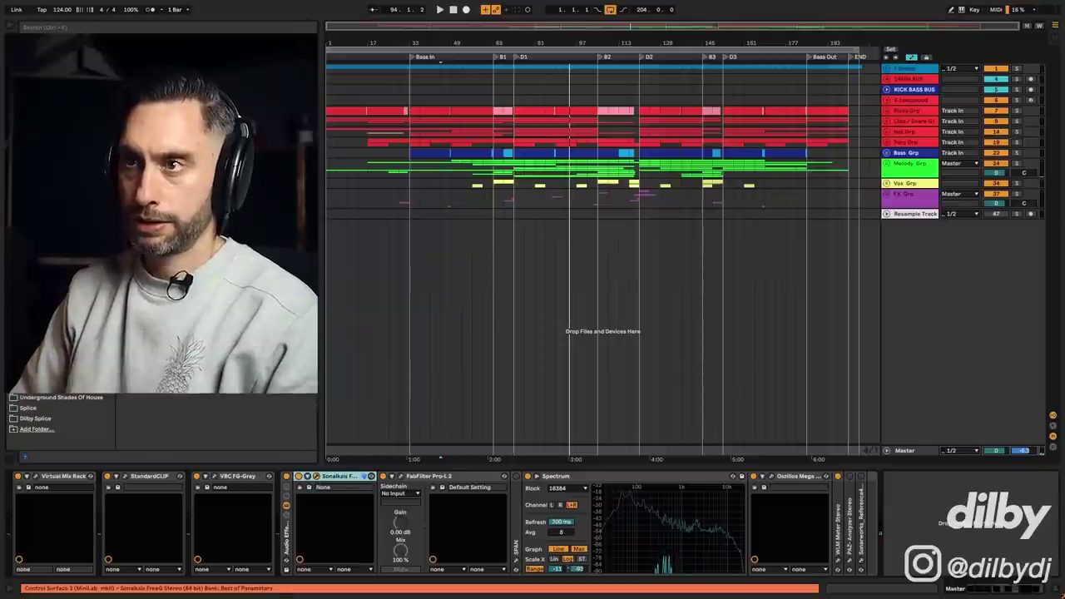
click(307, 476)
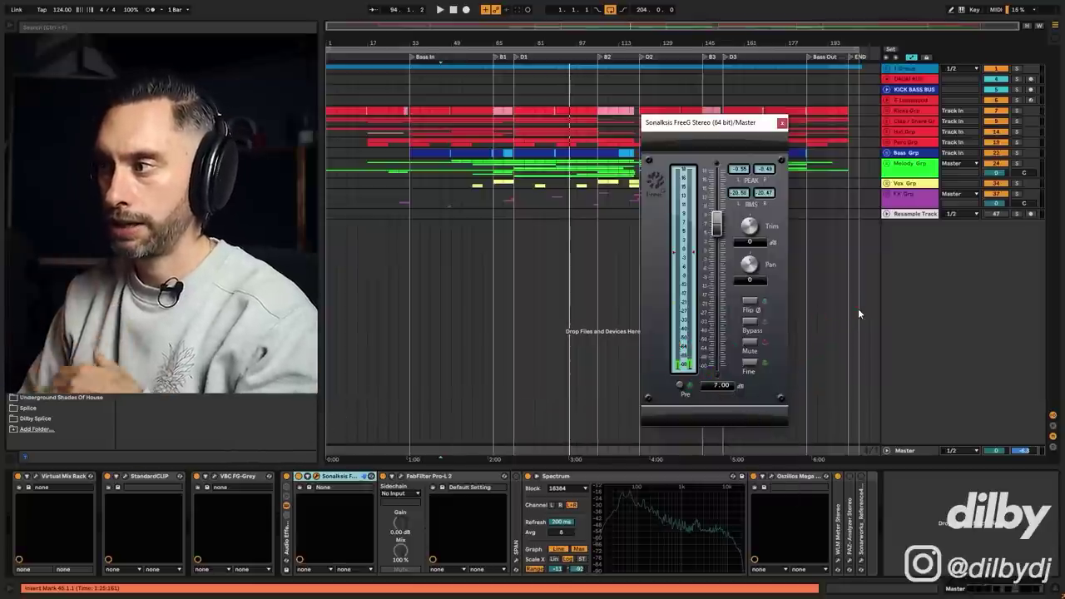
click(299, 478)
Open FabFilter Pro-L 2 and the WLM Meter on the Master, and play from bar 45 to watch limiting and loudness.
click(400, 477)
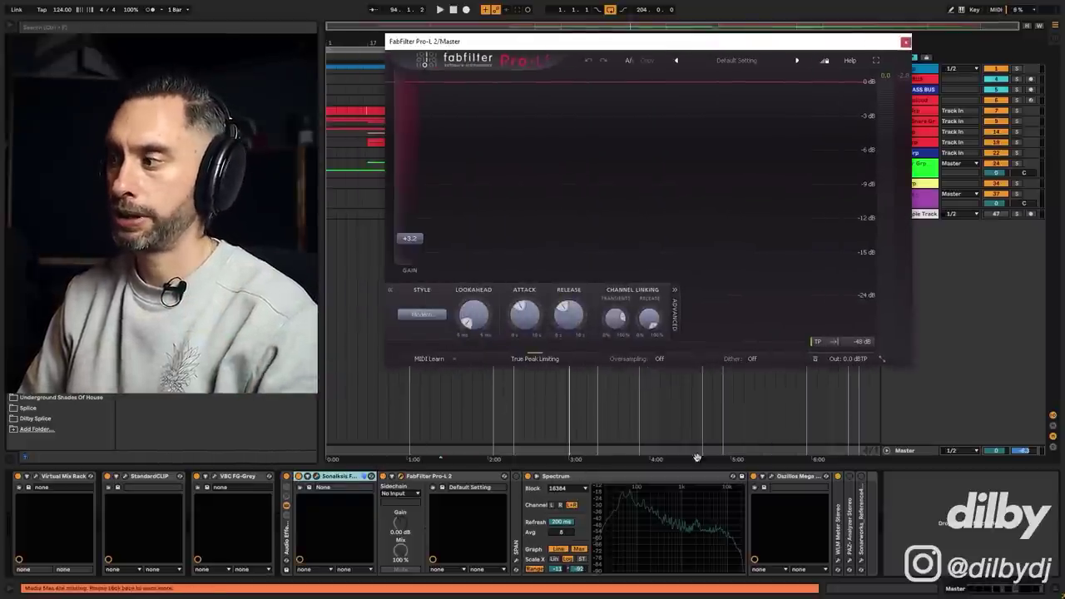
click(838, 566)
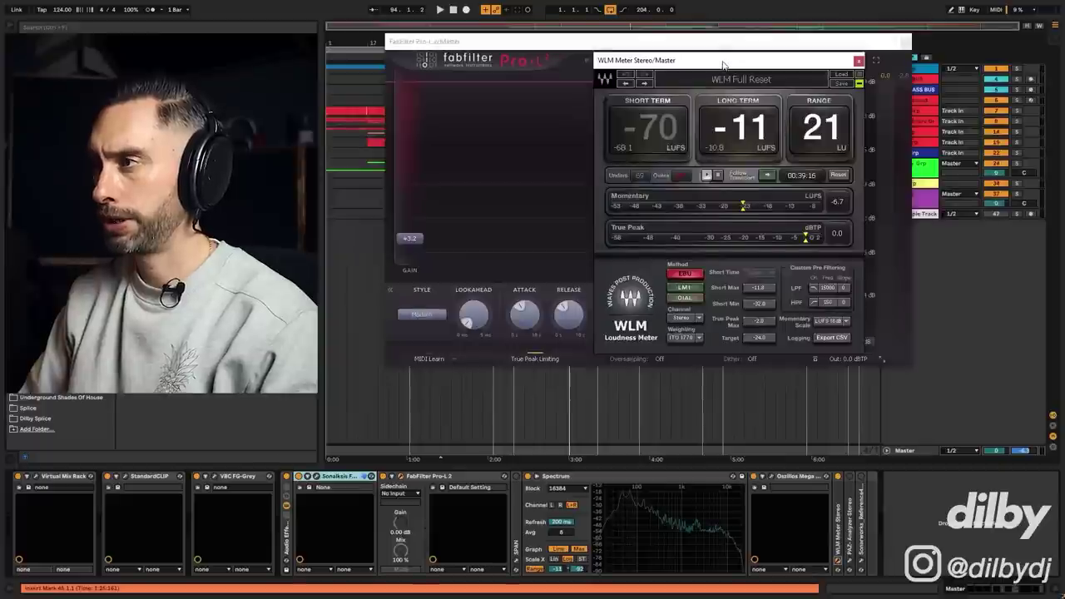
drag(723, 65, 782, 73)
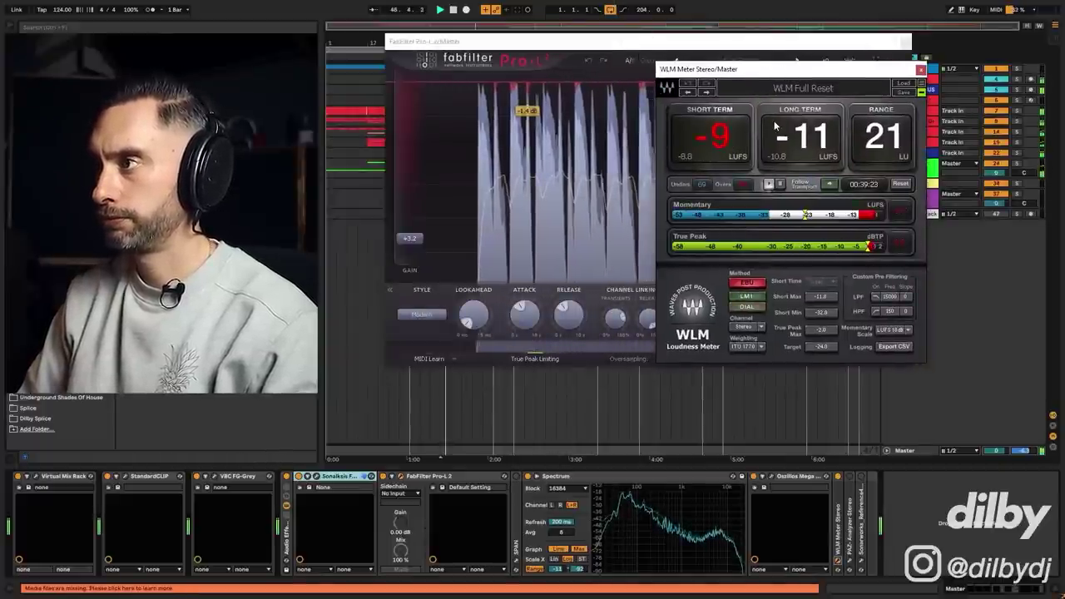
drag(649, 39, 628, 107)
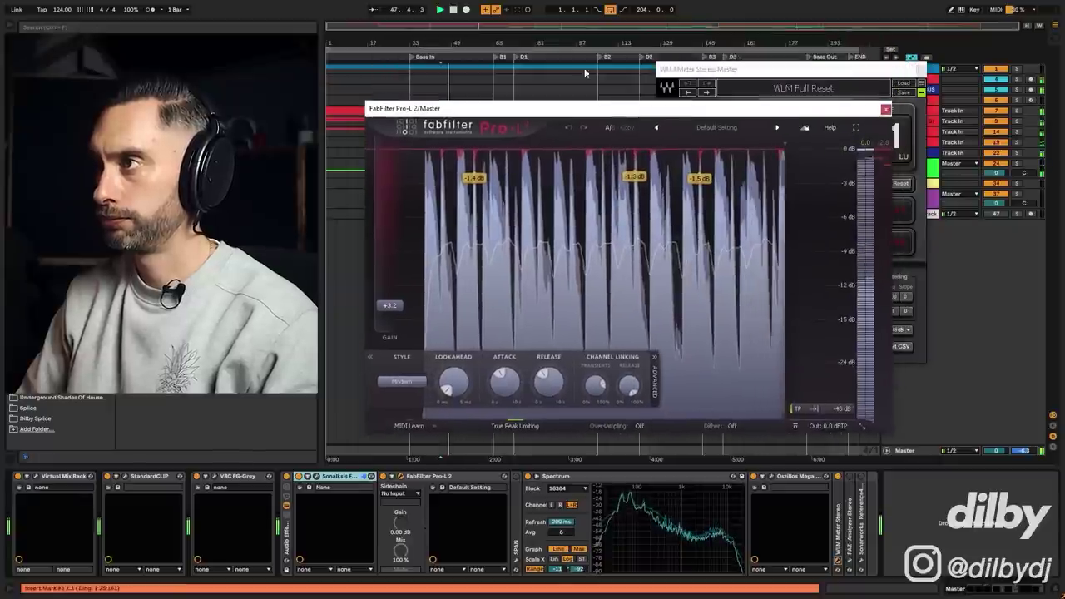
Examine the WLM Meter's loudness readings, and close the Pro-L 2 and WLM Meter windows.
click(742, 77)
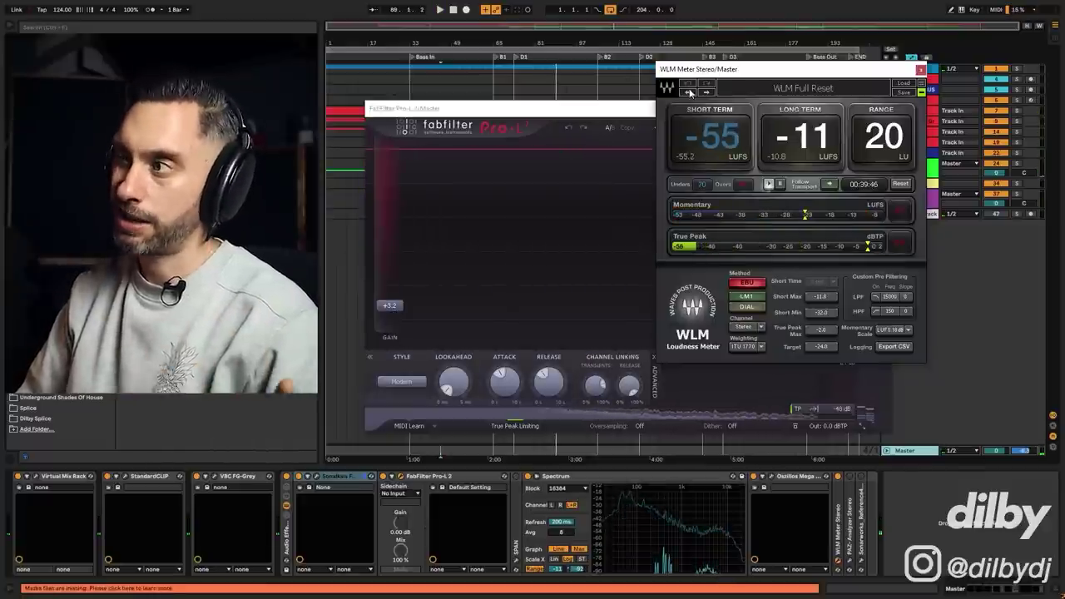
click(549, 111)
drag(549, 115, 554, 185)
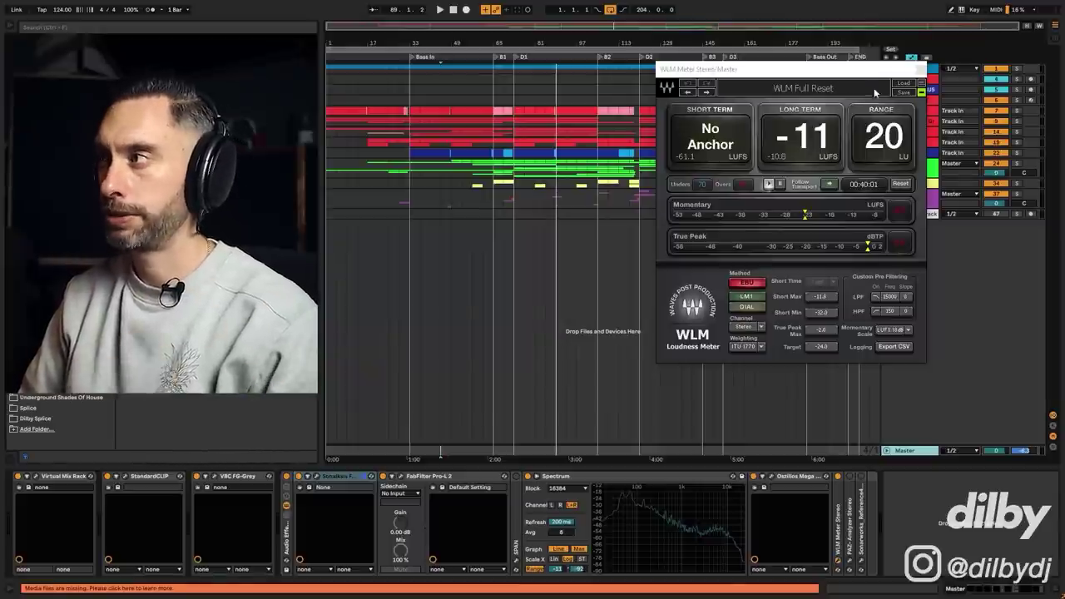
click(919, 70)
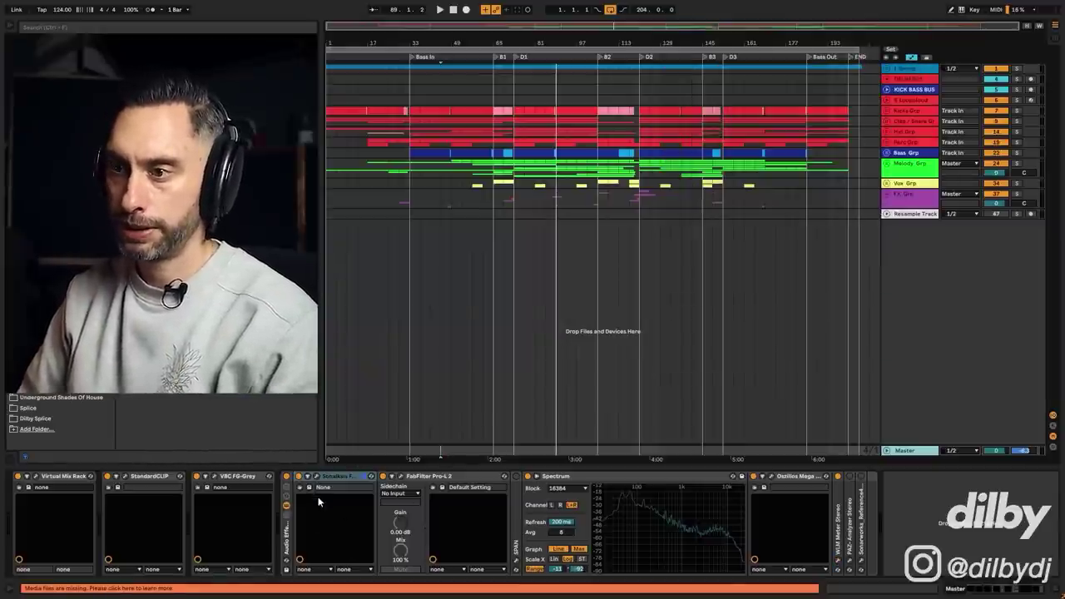